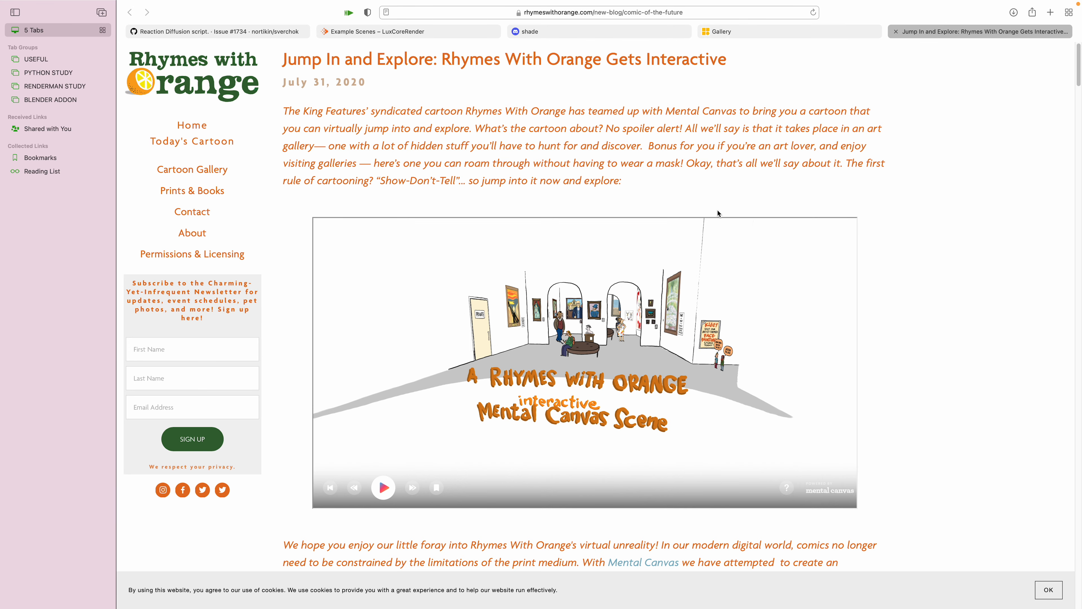
Skim the interactive cartoon article down to its comments and return to the embedded Mental Canvas scene.
drag(1079, 76, 1079, 136)
scroll(1079, 137, up, 5)
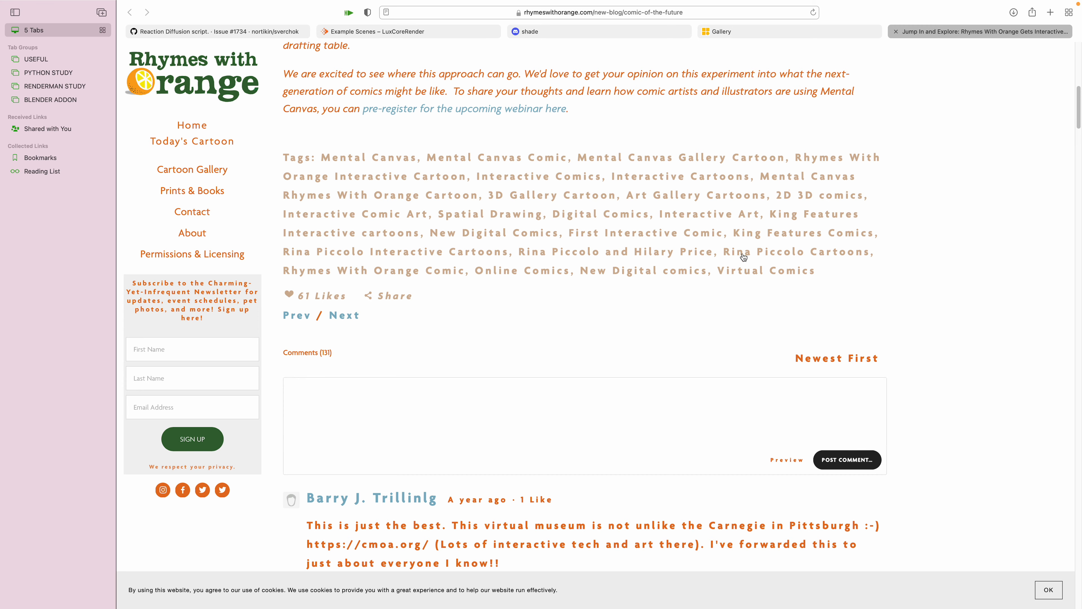
scroll(774, 263, up, 8)
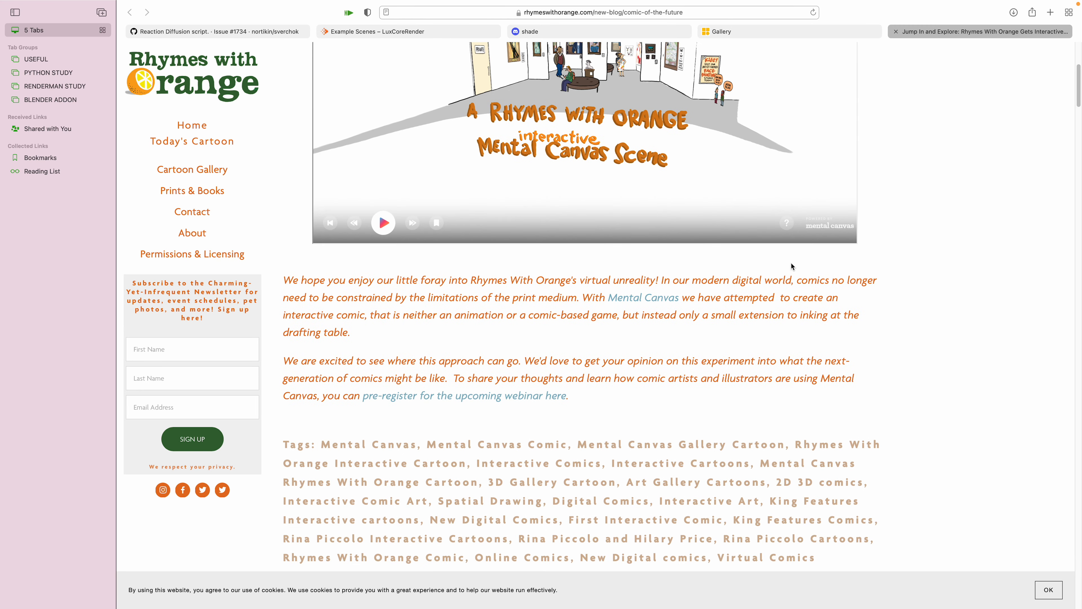
scroll(924, 263, up, 2)
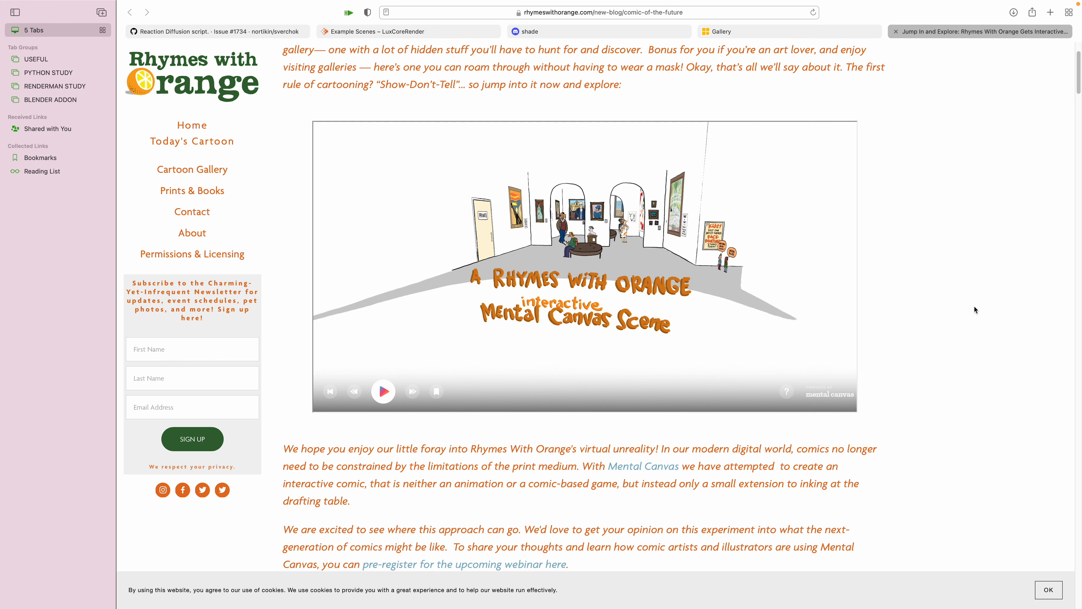
scroll(983, 306, up, 2)
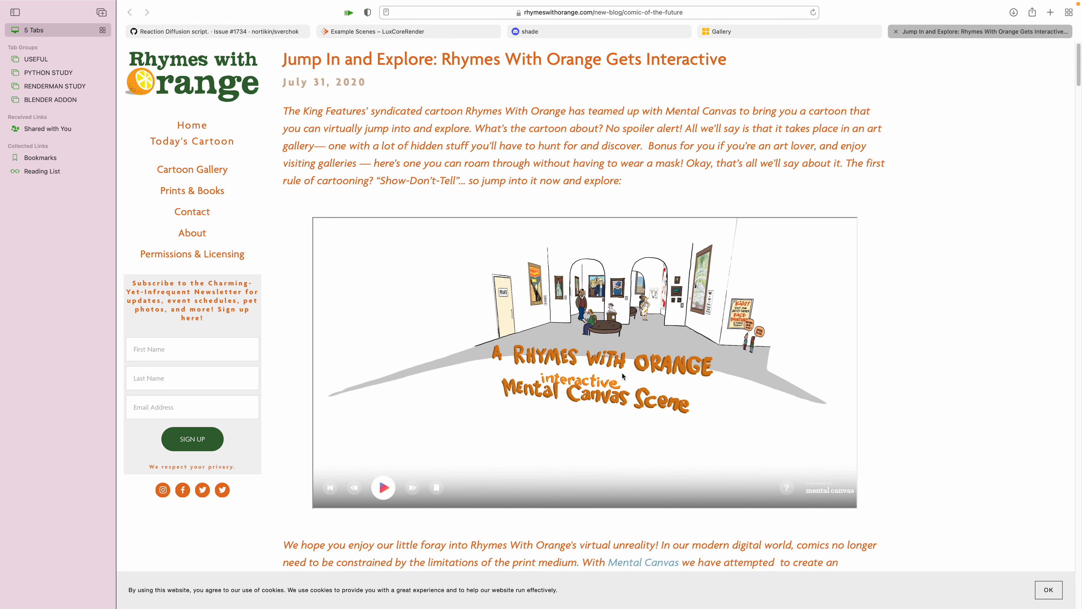
Explore the front of the interactive gallery scene, including the drawing hidden behind the PRIVATE door.
scroll(622, 374, up, 5)
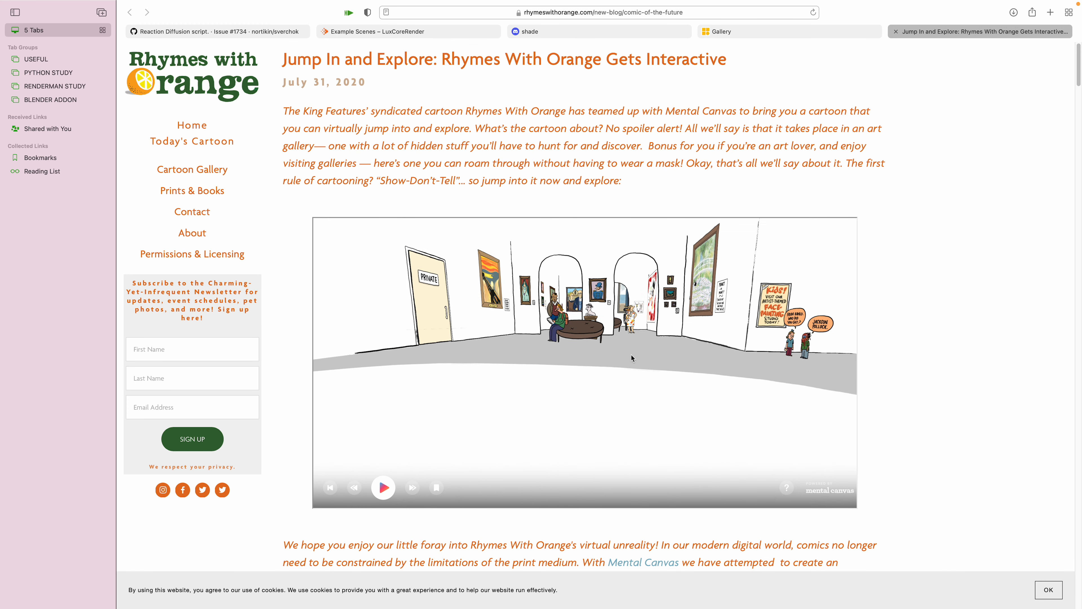
scroll(612, 377, down, 5)
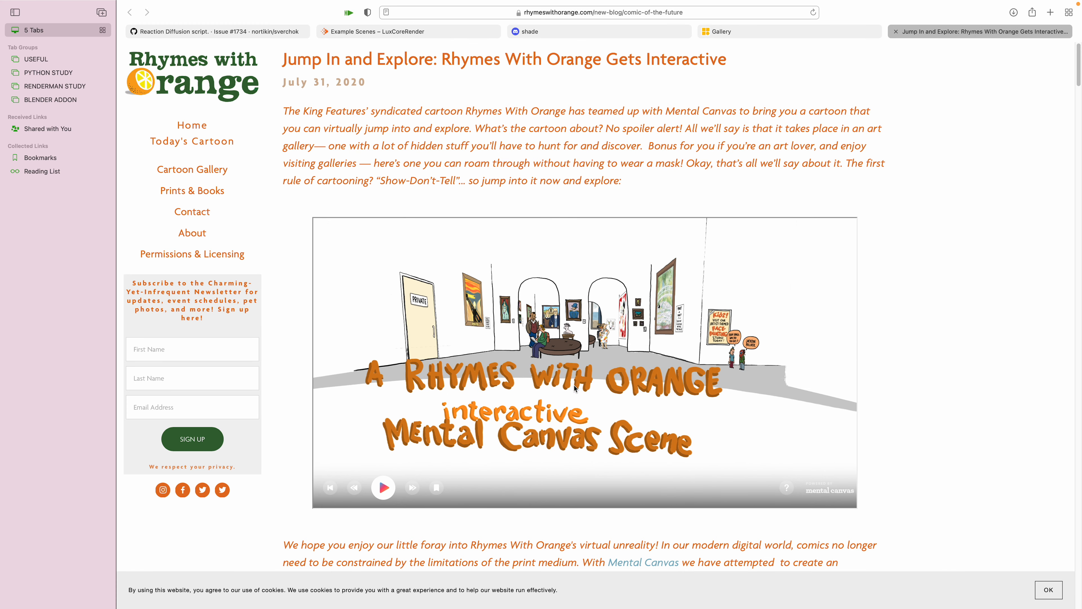
scroll(549, 391, up, 5)
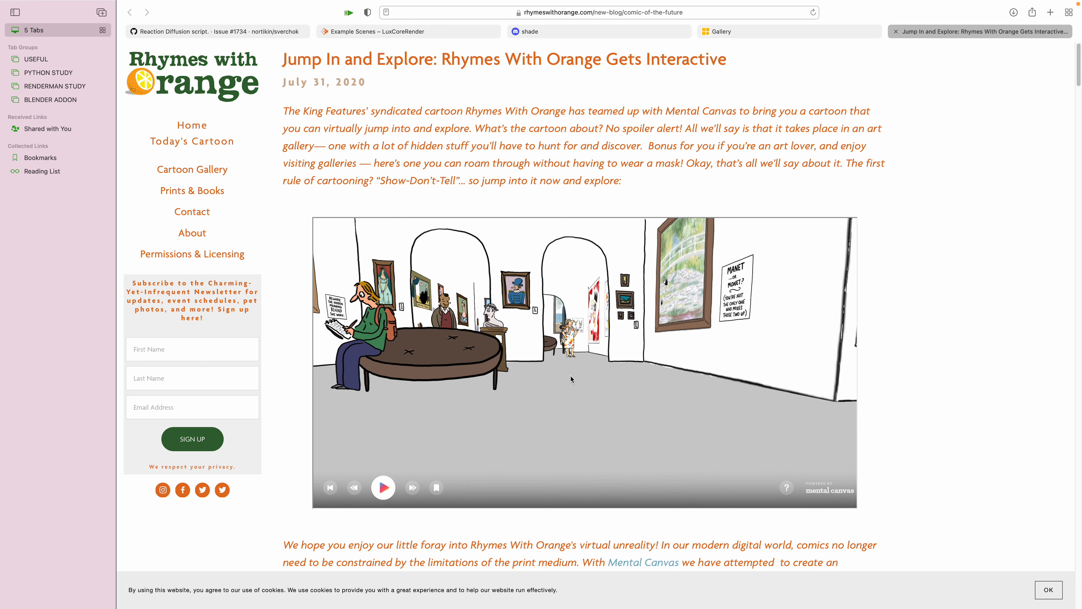
scroll(540, 384, up, 5)
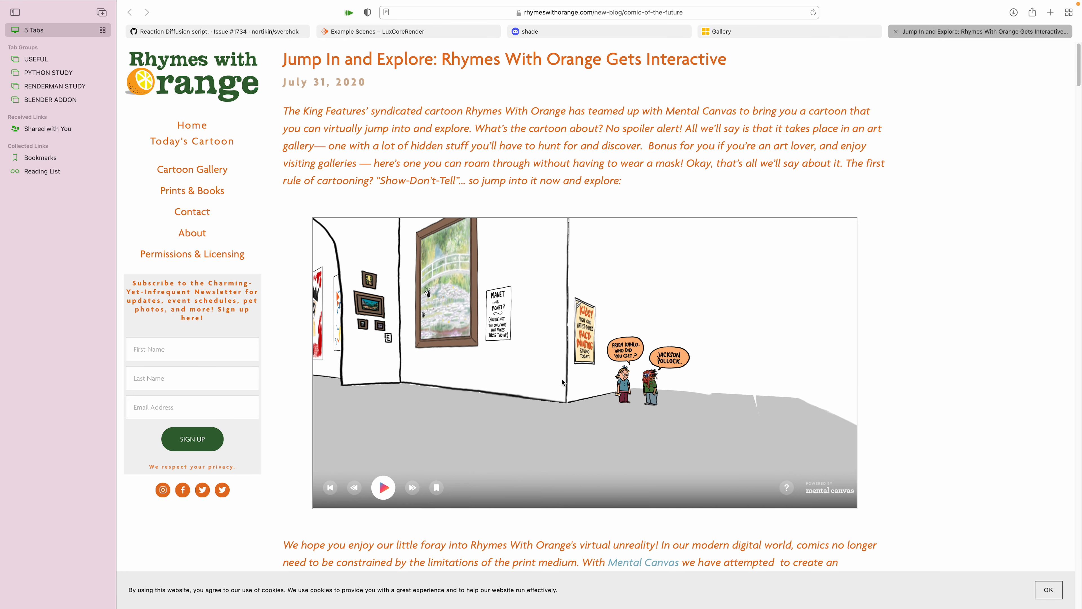
scroll(614, 376, up, 5)
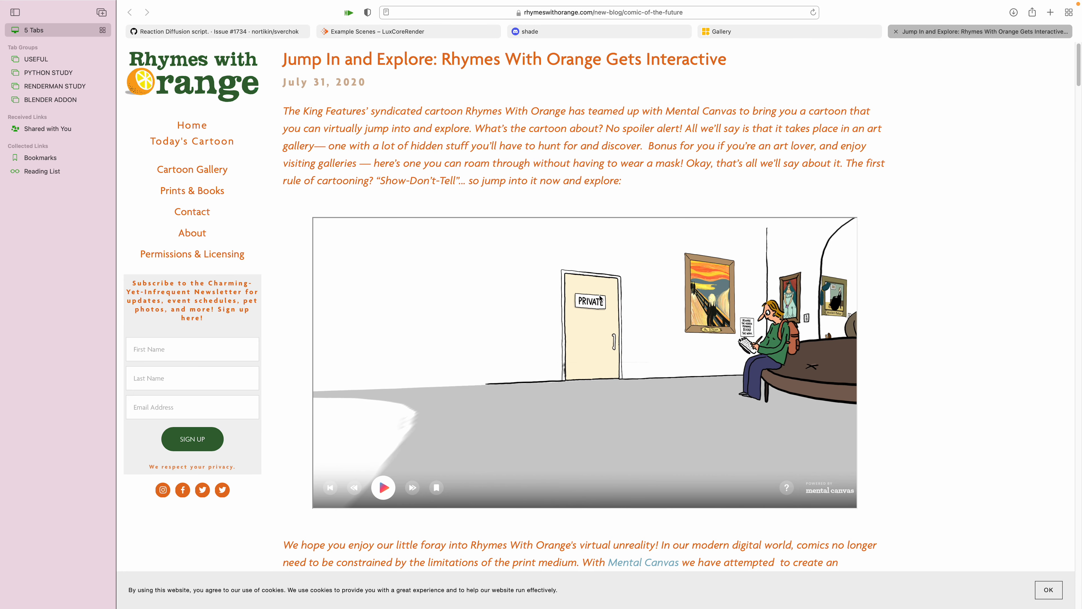
scroll(611, 332, up, 5)
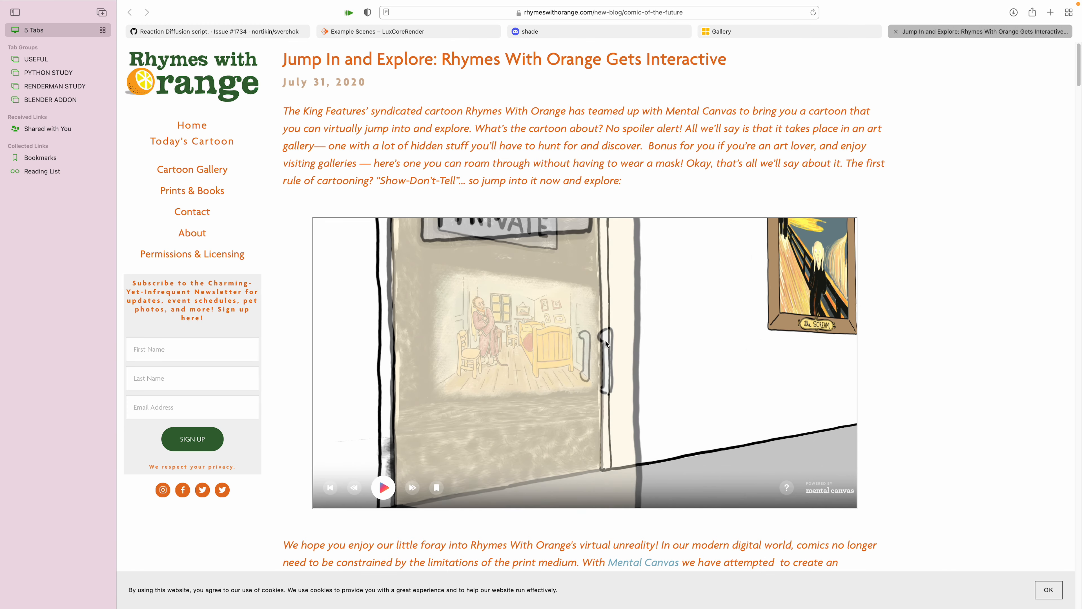
scroll(618, 336, up, 8)
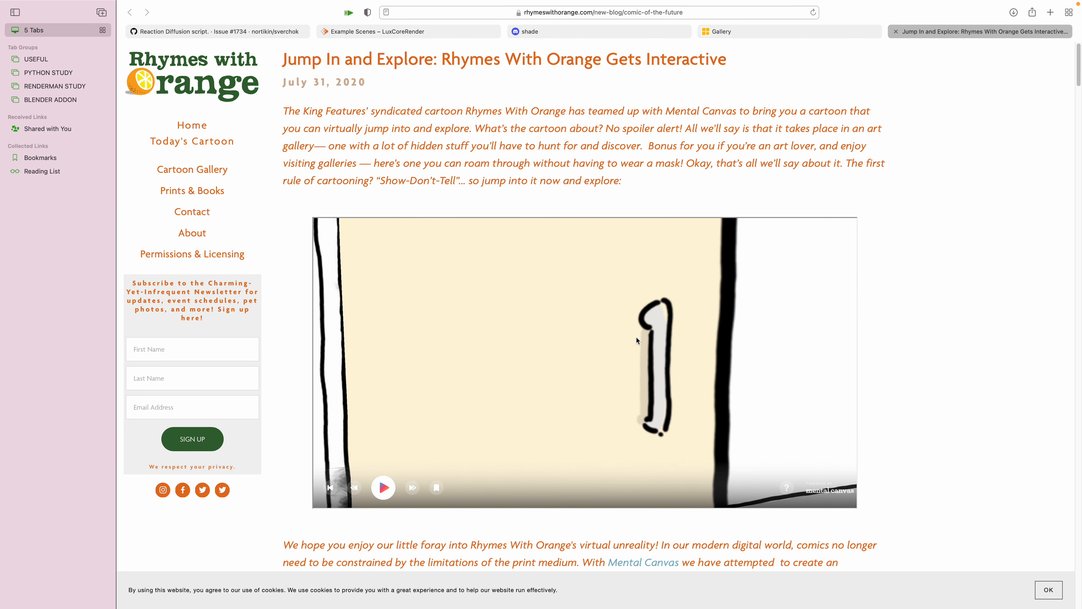
drag(614, 328, 517, 306)
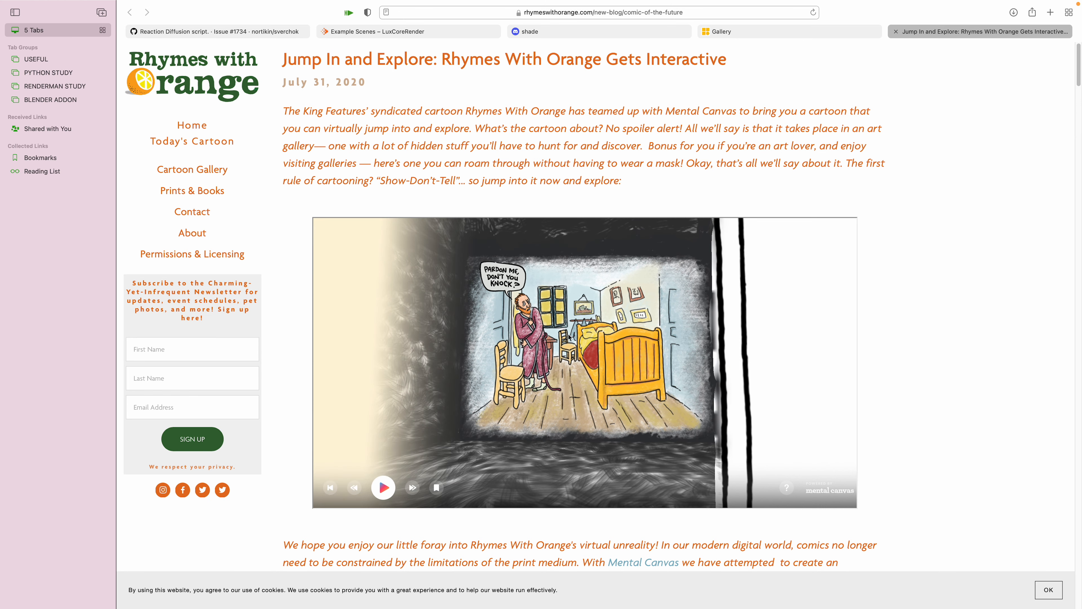
scroll(612, 342, down, 8)
drag(641, 339, 549, 340)
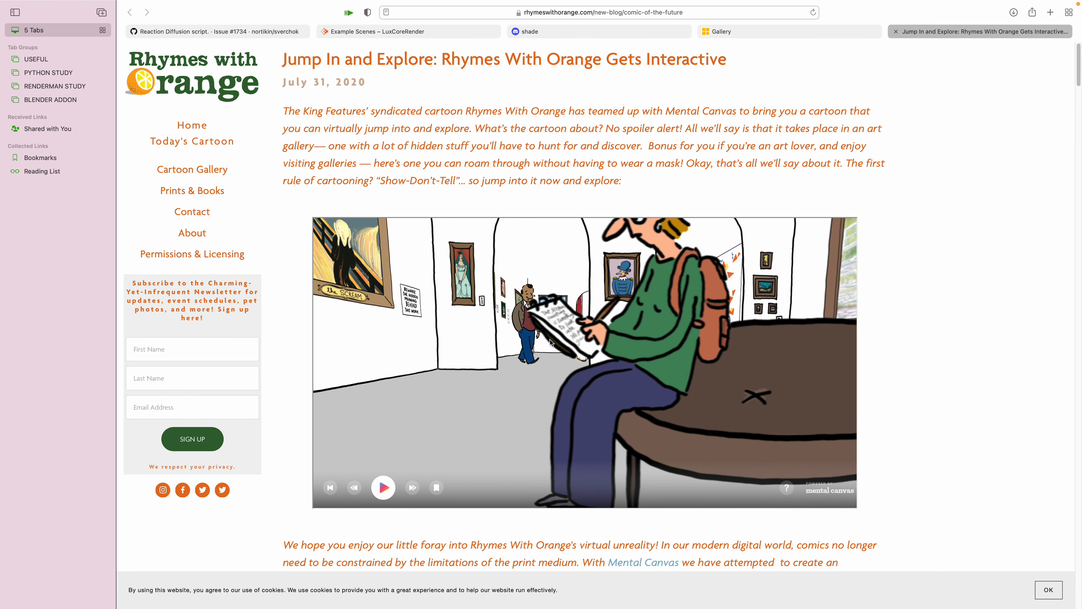
Explore the back rooms of the interactive gallery, including the zipline tour, the armless statue and the staircase drawing.
scroll(550, 339, up, 4)
scroll(574, 353, down, 6)
click(579, 359)
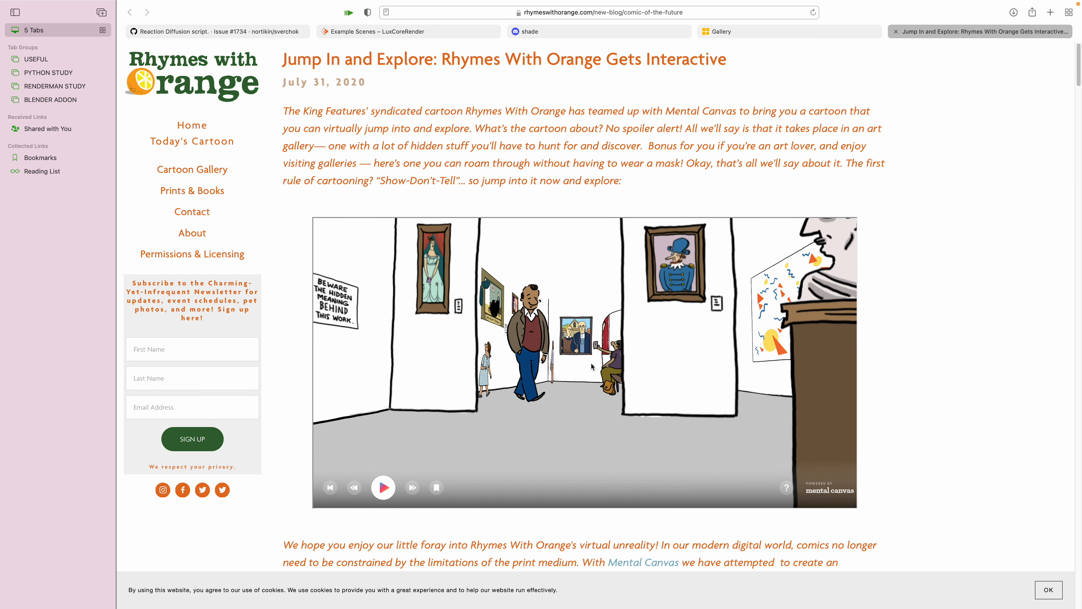
mouse_move(602, 364)
mouse_down()
mouse_move(682, 360)
mouse_move(545, 359)
mouse_move(602, 355)
mouse_up()
click(602, 357)
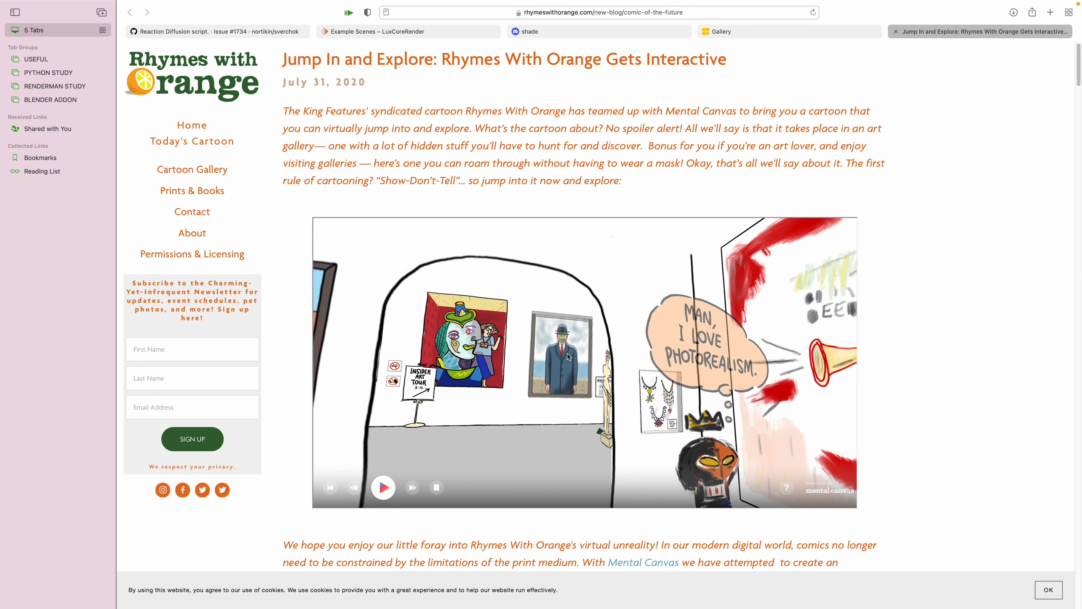
click(607, 350)
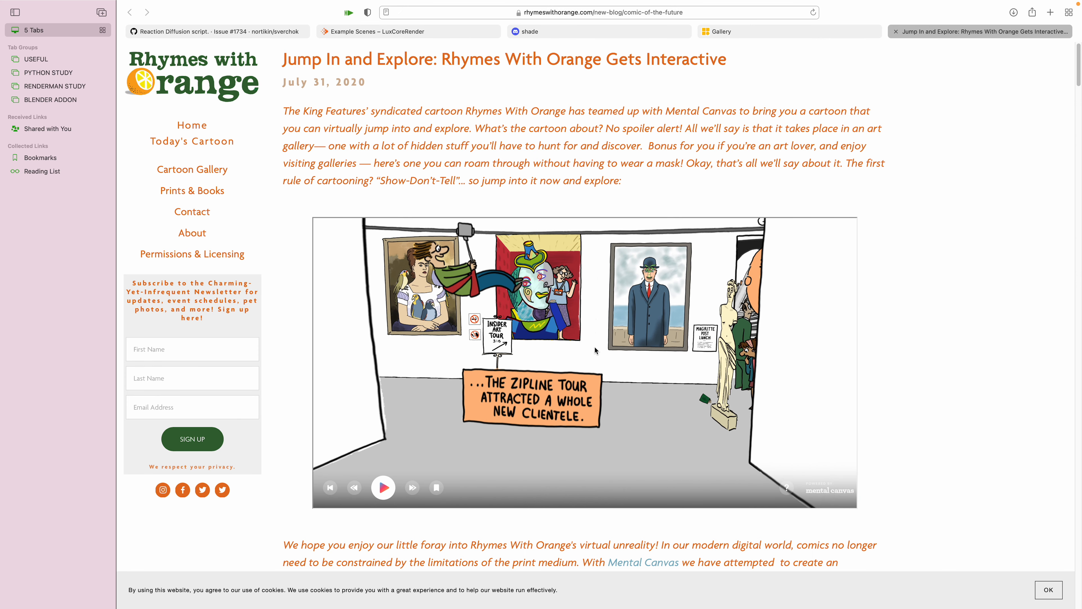
click(534, 339)
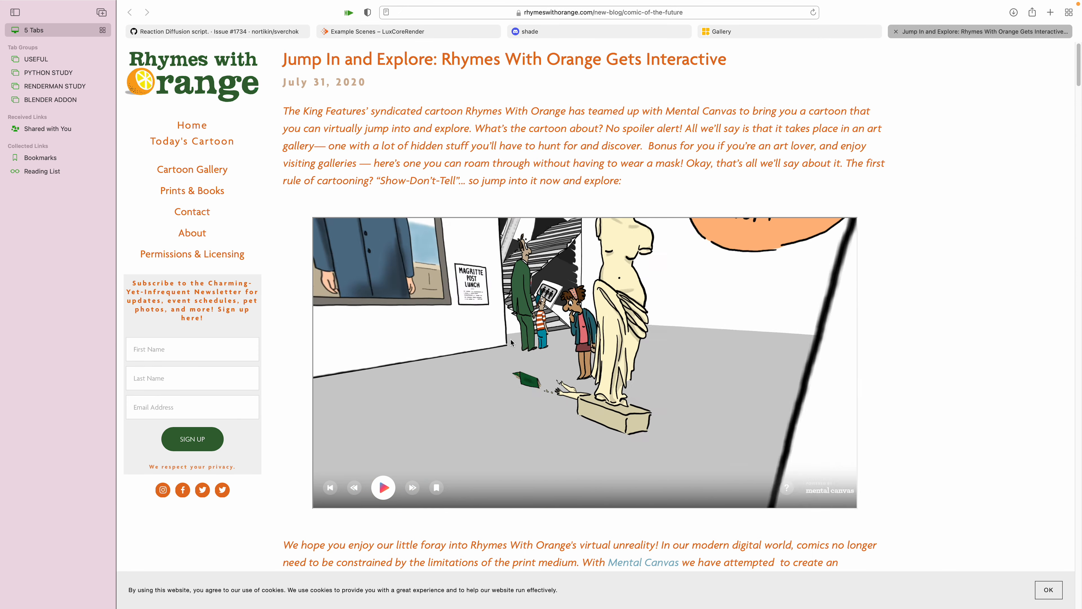
click(603, 381)
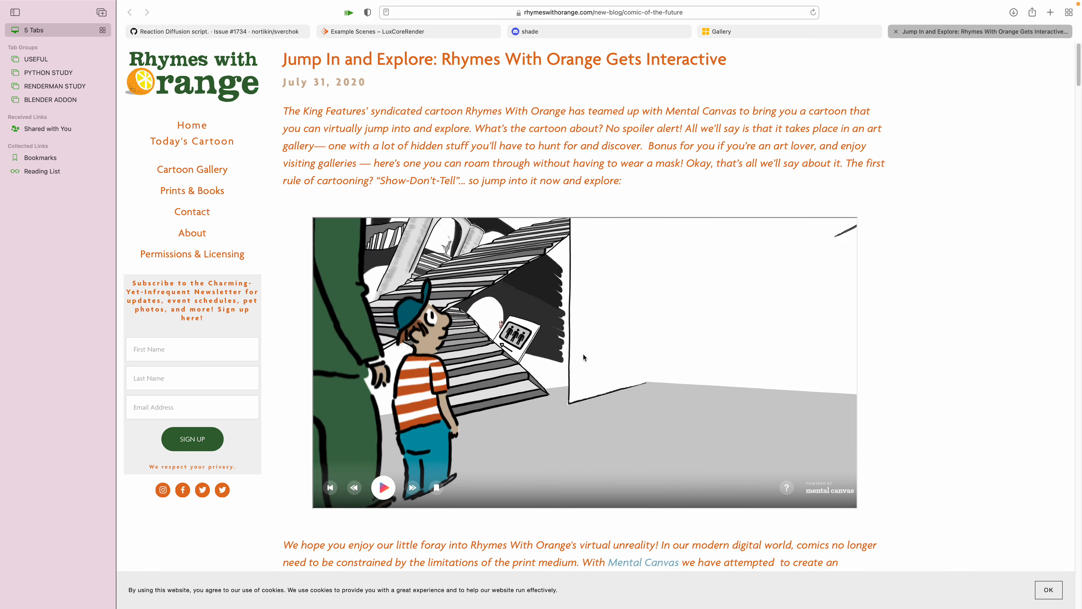
scroll(622, 370, down, 10)
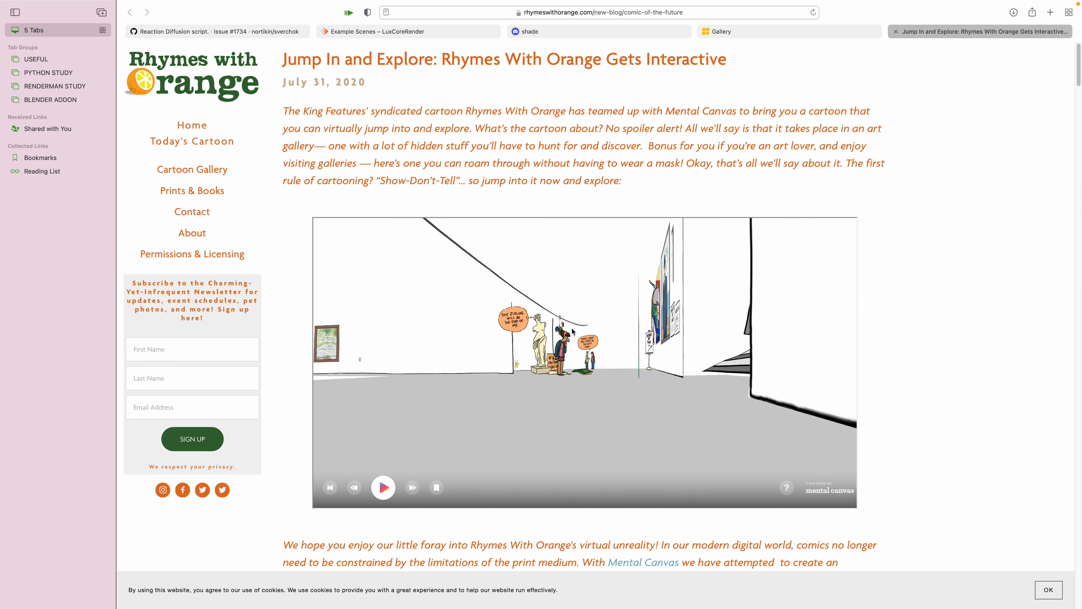
Examine the gallery's statue area and the bench room with its wall paintings from several distances and angles.
click(576, 331)
mouse_move(577, 322)
mouse_down()
mouse_move(637, 383)
mouse_move(657, 358)
mouse_move(543, 371)
mouse_up()
scroll(576, 362, up, 5)
scroll(541, 373, up, 5)
scroll(595, 384, up, 6)
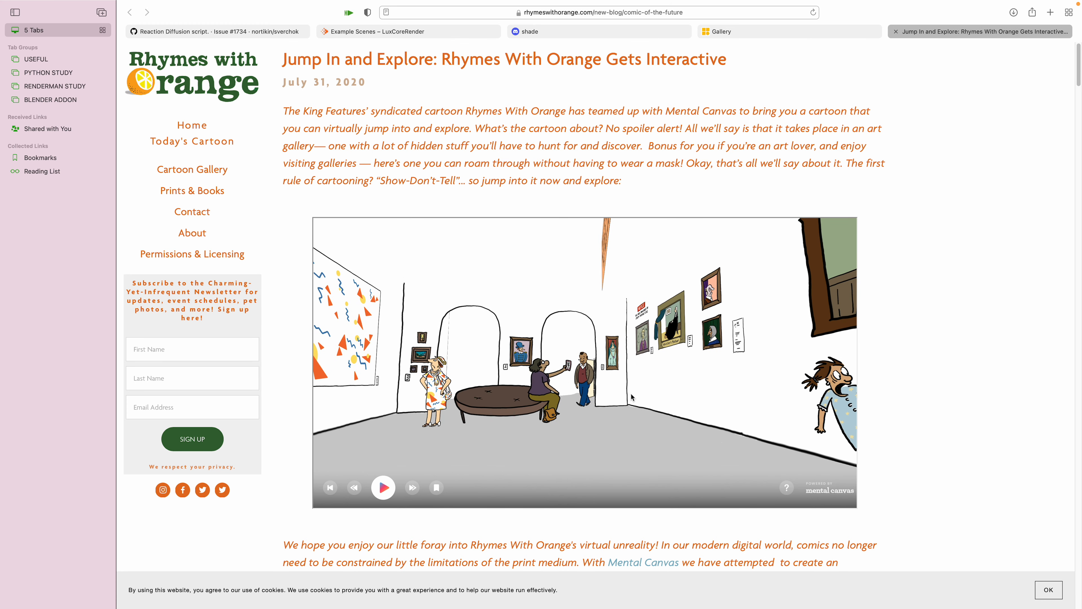
drag(631, 394, 572, 367)
scroll(572, 368, down, 6)
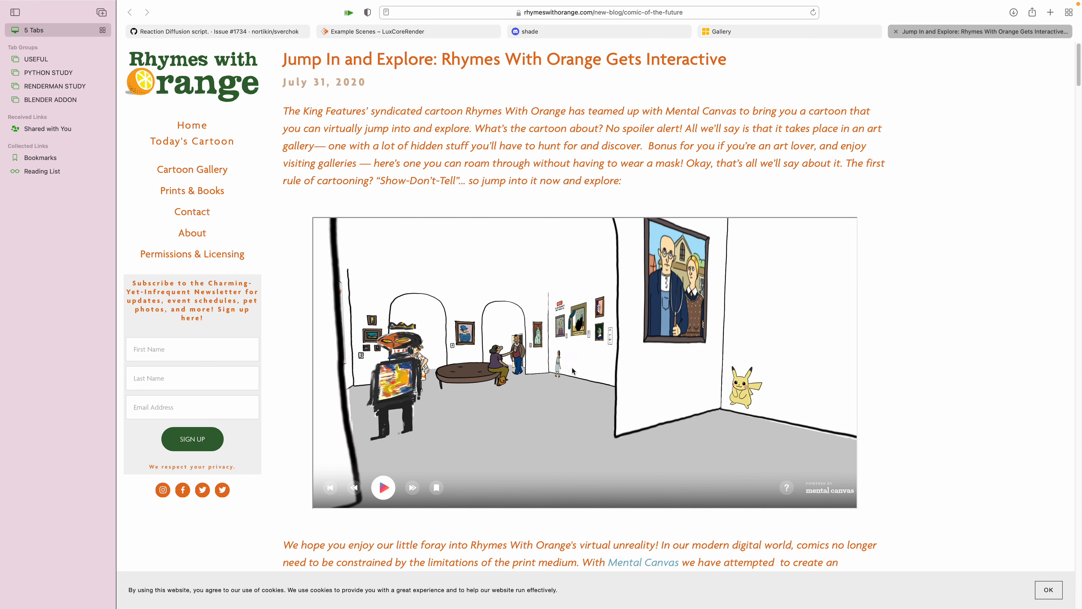
scroll(572, 368, up, 3)
scroll(574, 368, up, 4)
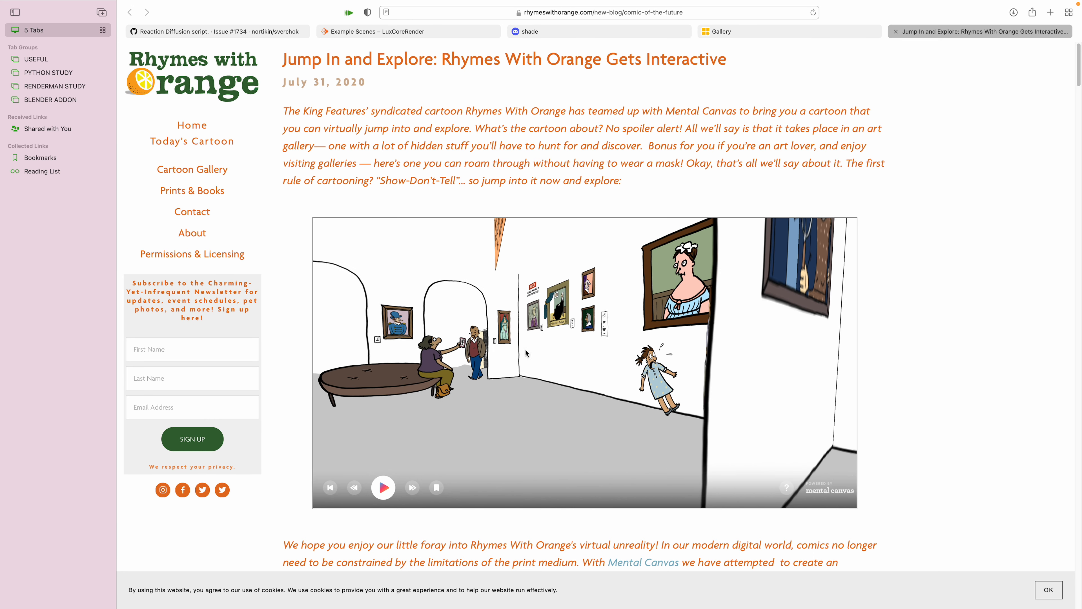
drag(526, 353, 675, 378)
scroll(616, 366, up, 4)
mouse_move(626, 353)
mouse_down()
mouse_move(618, 332)
mouse_move(566, 315)
mouse_move(648, 335)
mouse_move(663, 324)
mouse_move(590, 323)
mouse_move(608, 314)
mouse_move(606, 299)
mouse_move(637, 359)
mouse_up()
scroll(624, 334, up, 4)
scroll(599, 328, up, 6)
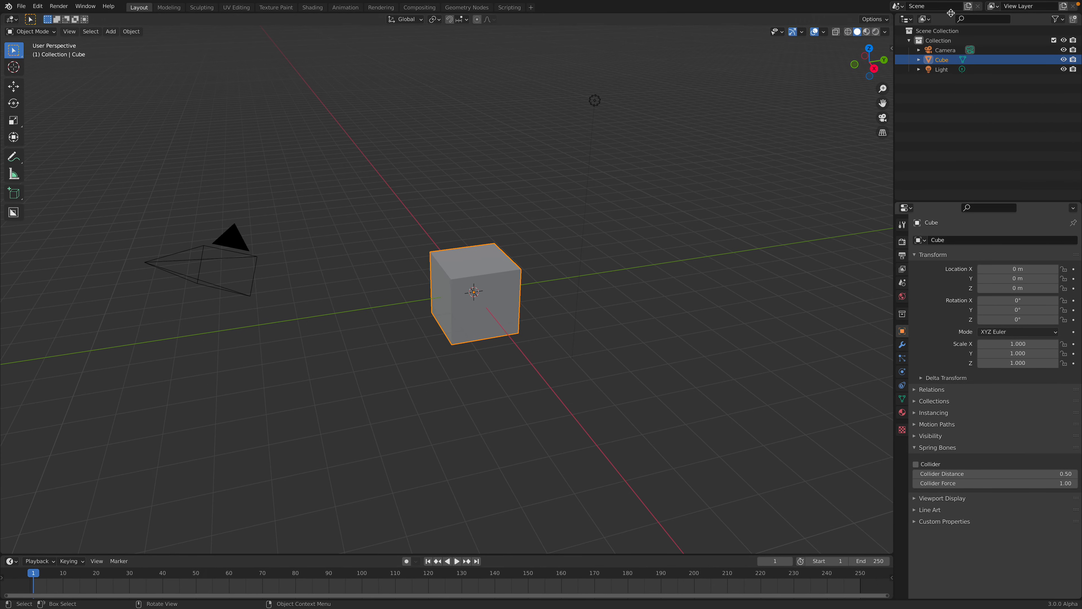
Switch to Blender and delete the default camera, cube and light.
middle_drag(579, 201, 799, 126)
click(953, 50)
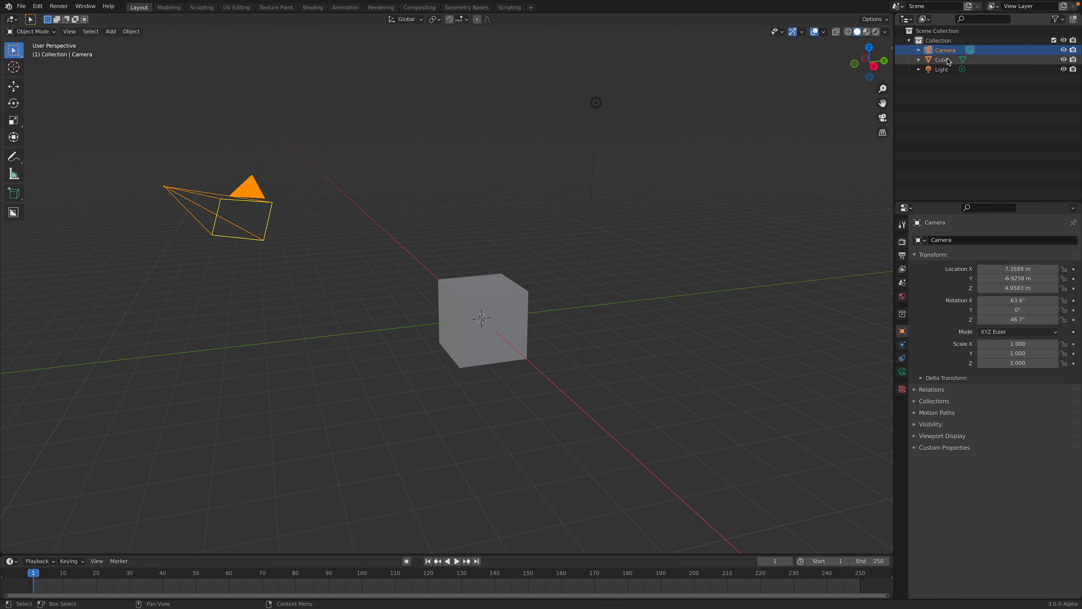
click(948, 60)
click(944, 69)
middle_drag(631, 153, 628, 152)
key(a)
key(alt+a)
key(a)
key(x)
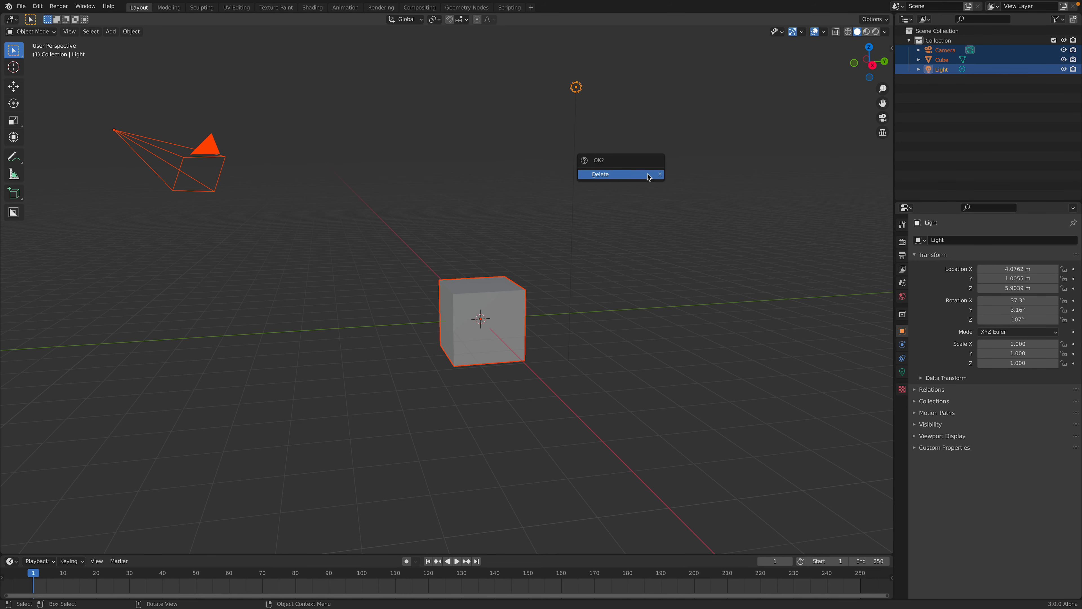
click(644, 175)
Show the viewport's View settings, including the 3D cursor location and rotation.
middle_drag(527, 252, 521, 284)
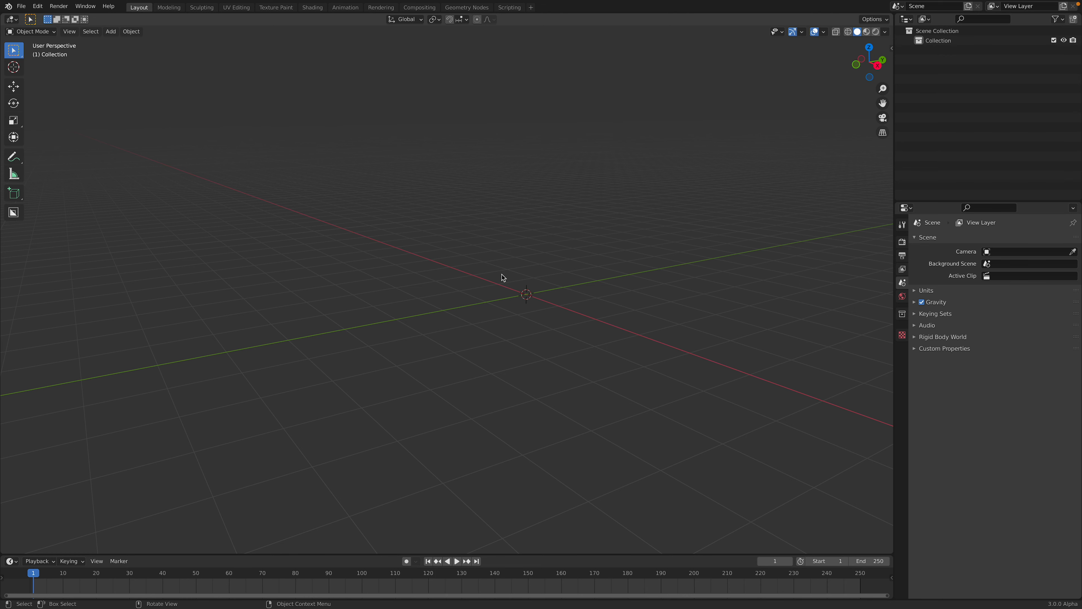
middle_drag(534, 293, 447, 318)
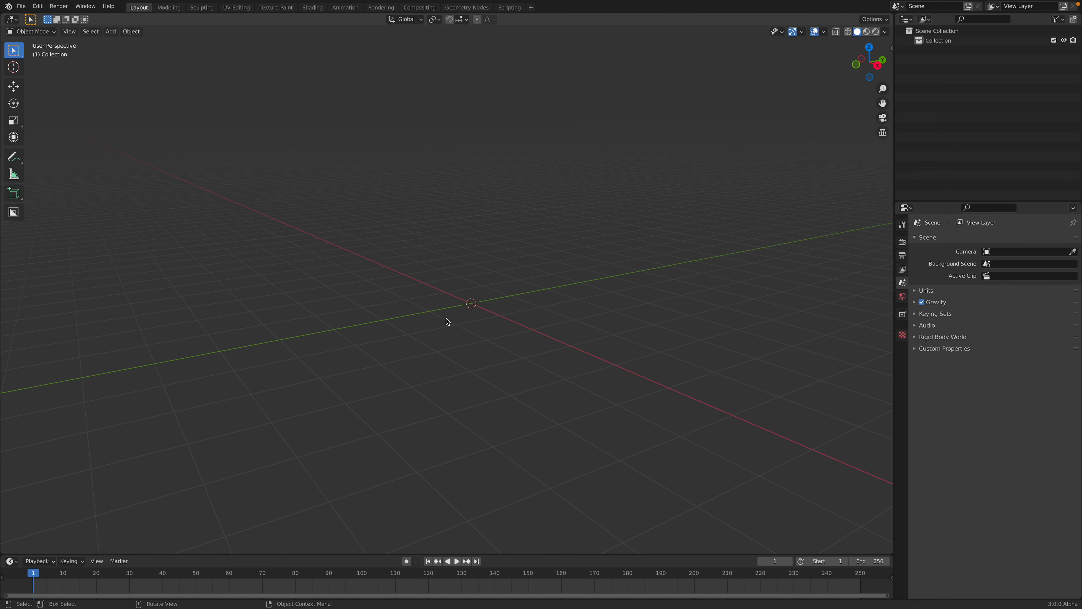
click(891, 46)
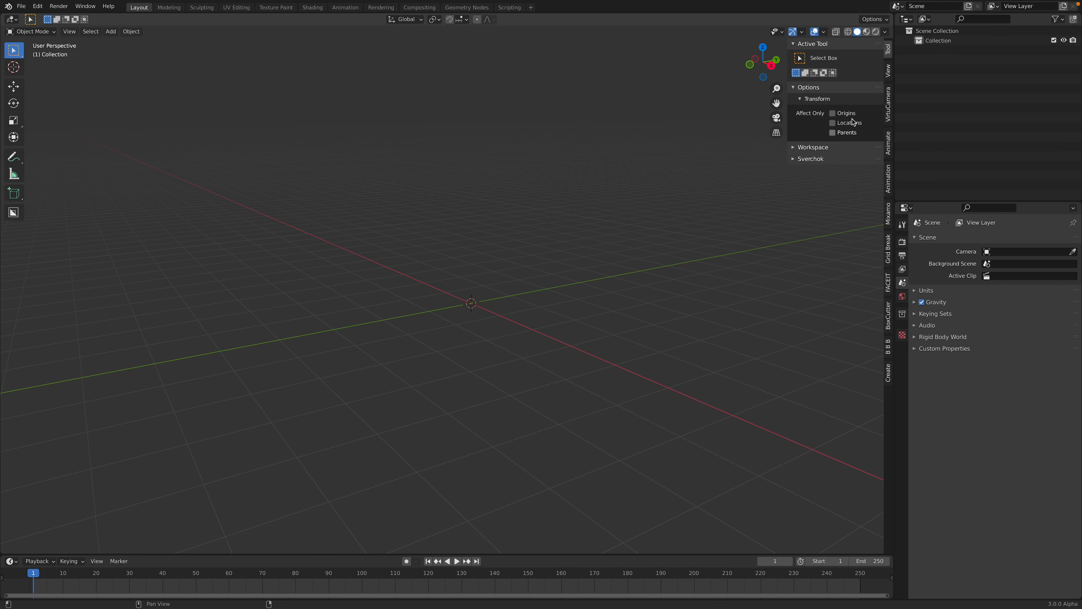
click(888, 70)
click(889, 54)
click(888, 71)
Try out different 3D cursor location and rotation values, and reset them to 0.
middle_drag(487, 318, 471, 328)
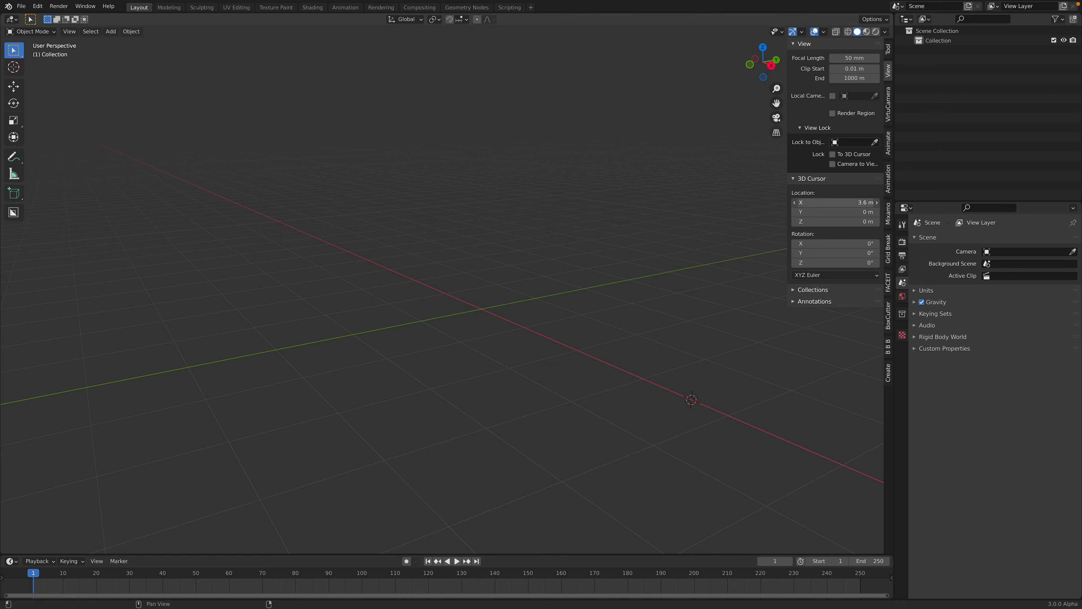
drag(836, 212, 840, 243)
drag(836, 253, 795, 262)
drag(836, 253, 1045, 252)
drag(855, 252, 847, 253)
drag(844, 205, 841, 263)
text(0)
key(Return)
text(0)
key(Return)
Add a blank Grease Pencil object at the world origin.
middle_drag(618, 278, 512, 281)
middle_drag(435, 311, 478, 283)
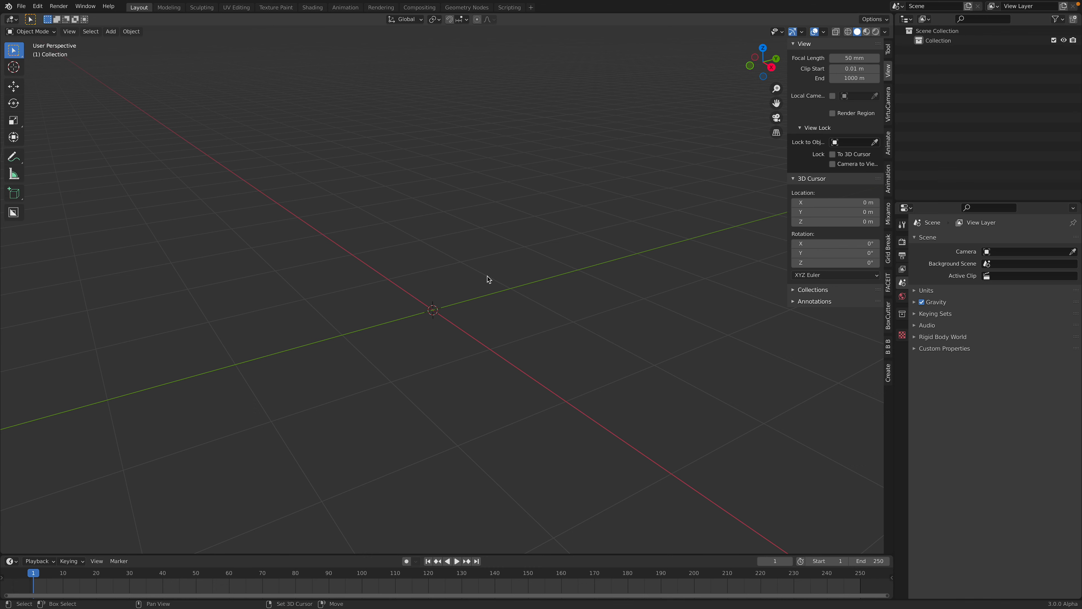
key(shift+a)
mouse_move(482, 334)
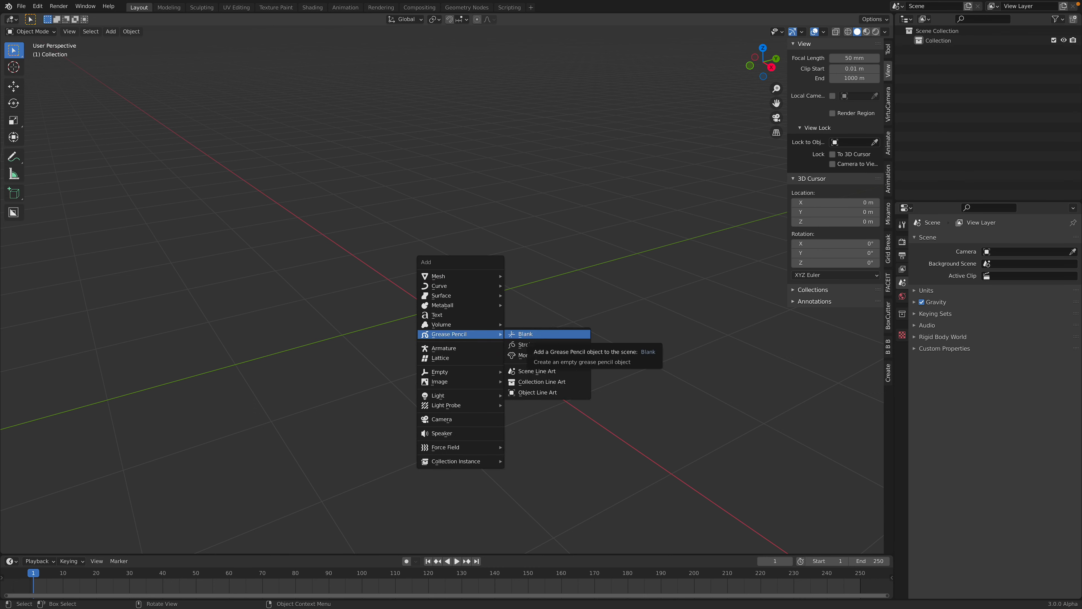
click(539, 338)
middle_drag(539, 337, 544, 324)
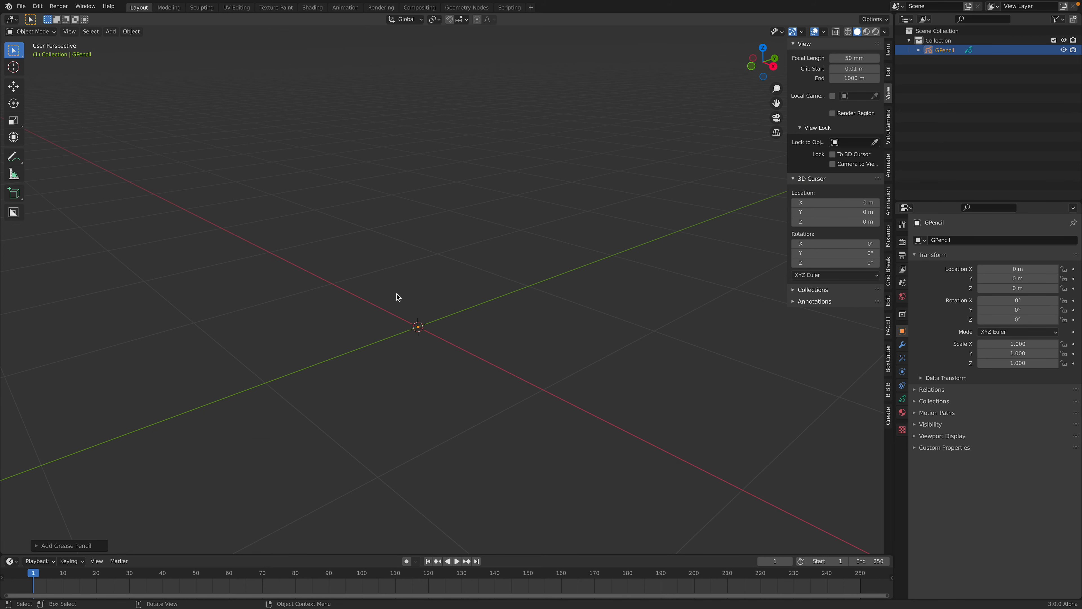
middle_drag(380, 314, 357, 270)
Switch the blank Grease Pencil object to Draw Mode and review its stroke placement options.
click(43, 31)
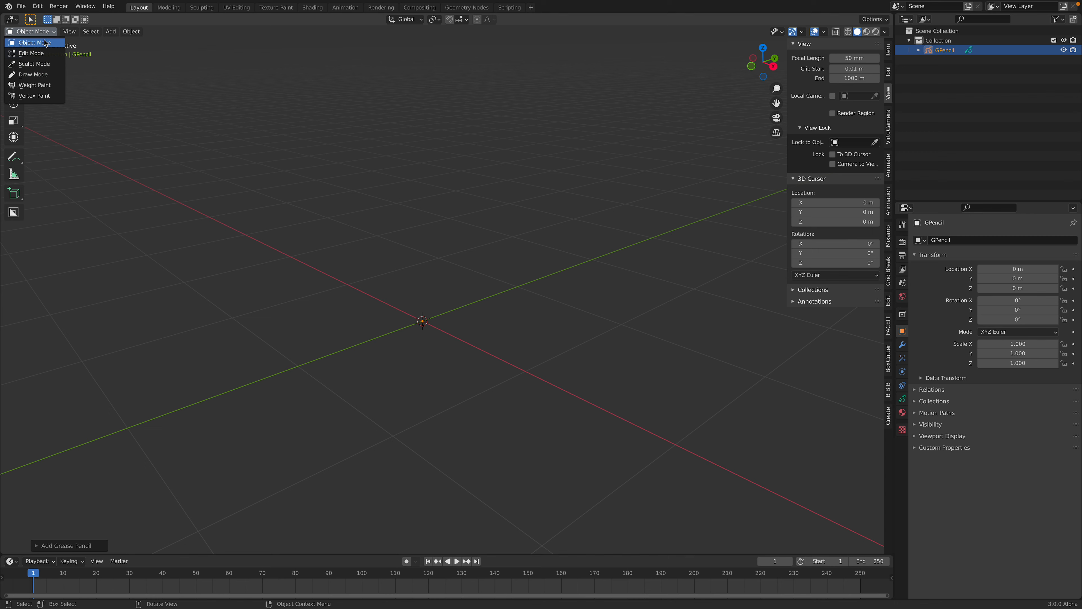
click(38, 75)
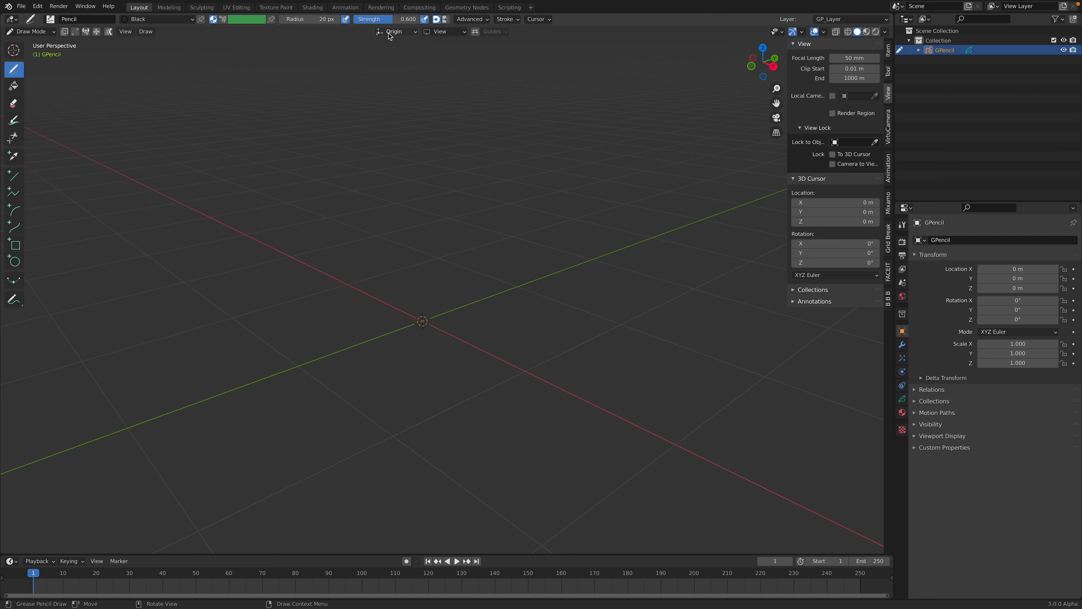
click(397, 32)
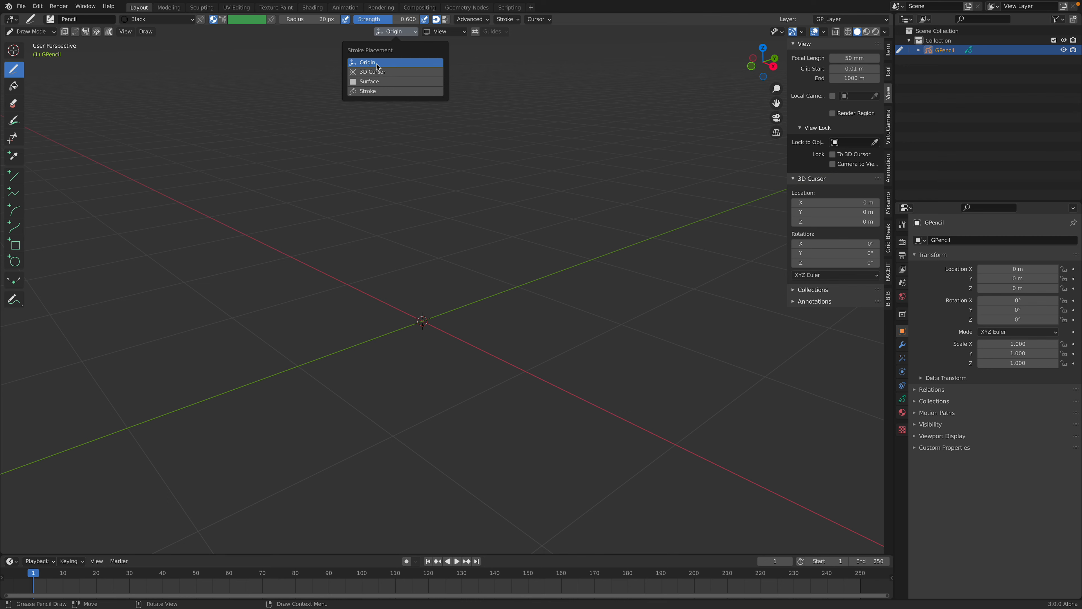
mouse_move(434, 31)
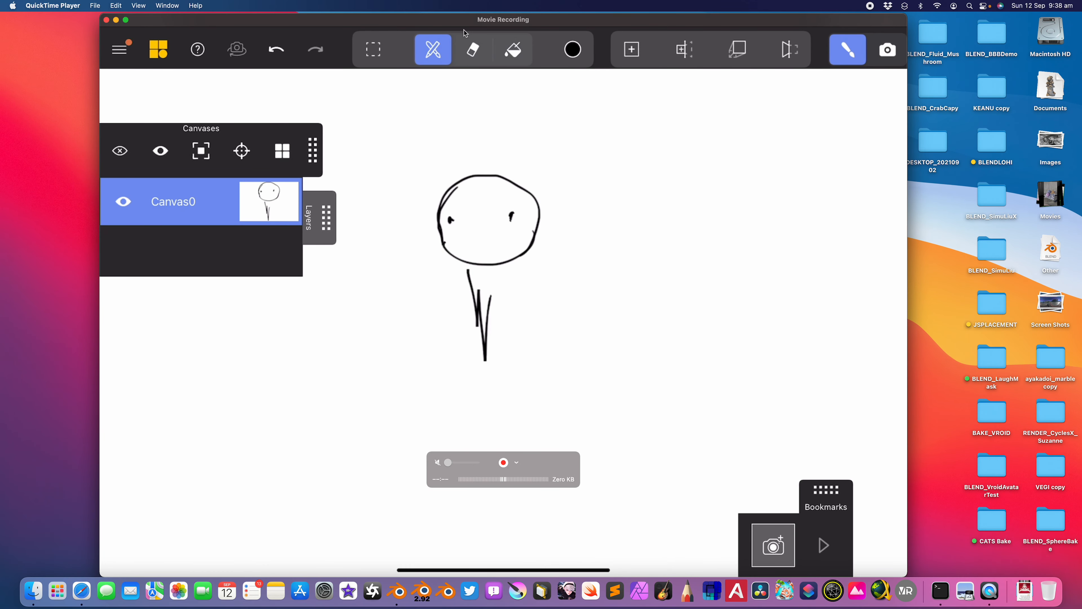
drag(465, 33, 444, 25)
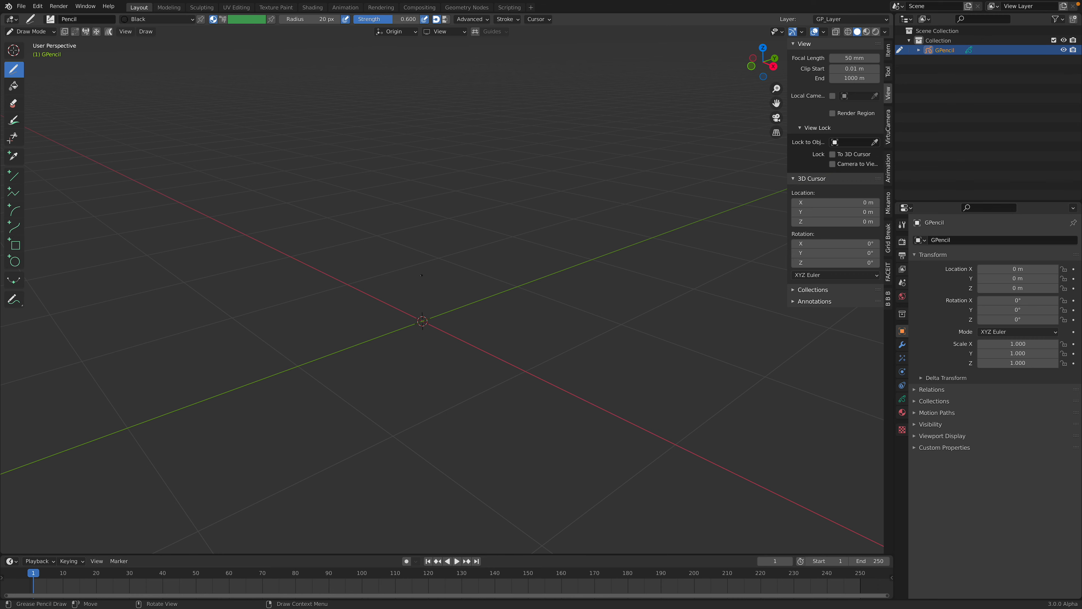
Draw a few wavy test strokes near the origin with the Pencil brush, and undo them.
middle_drag(421, 275, 415, 306)
middle_drag(373, 247, 407, 317)
drag(385, 297, 507, 186)
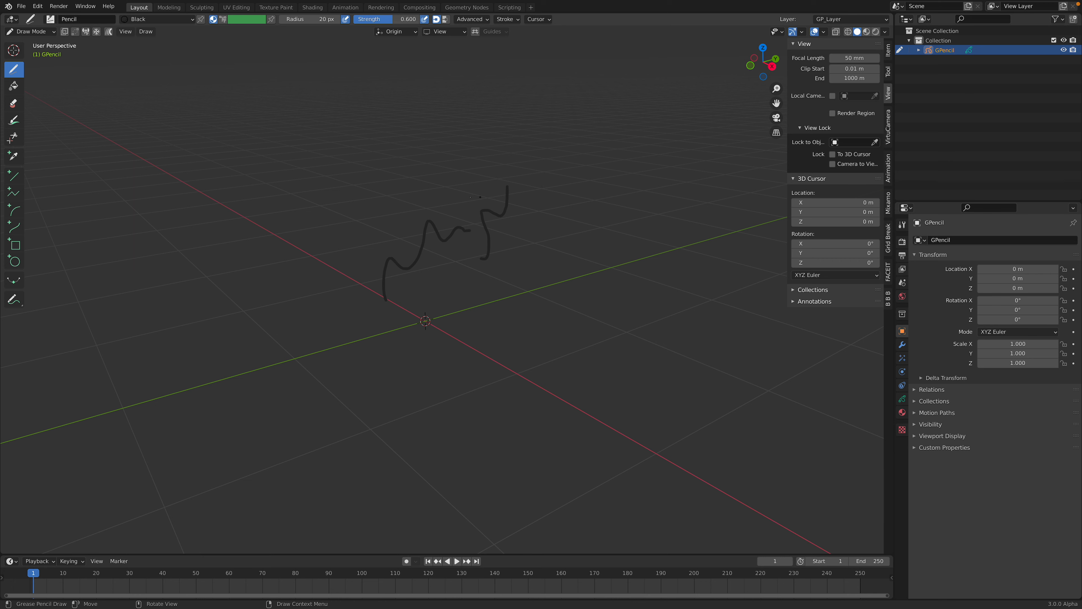
drag(502, 215, 481, 185)
key(ctrl+z)
key(ctrl+z)
key(ctrl+z)
Set the Pencil brush strength to 1.000 and its radius to 36 px.
right_click(440, 210)
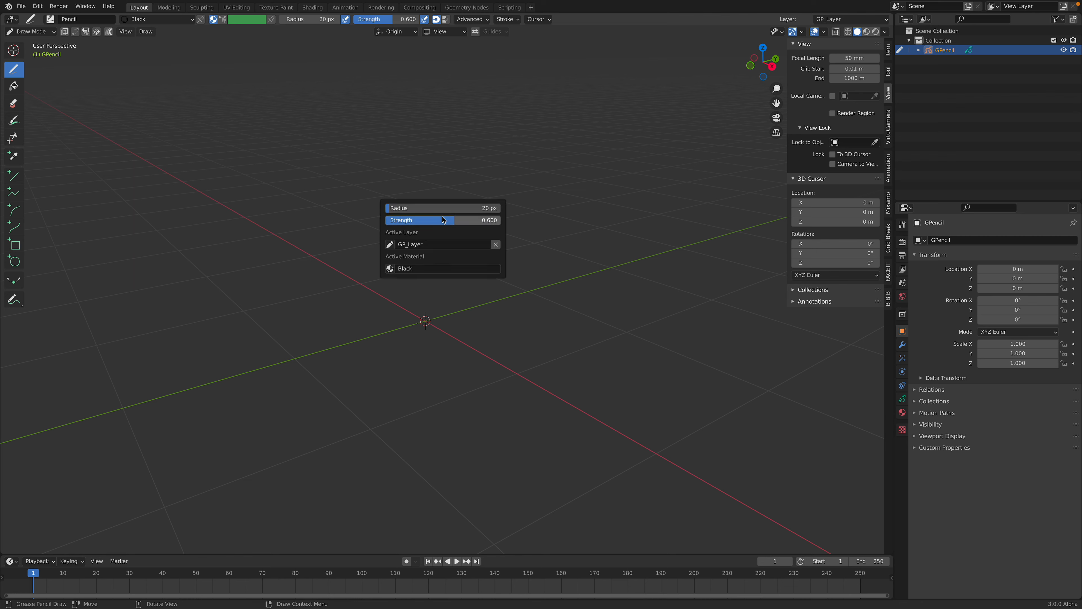
drag(463, 219, 515, 214)
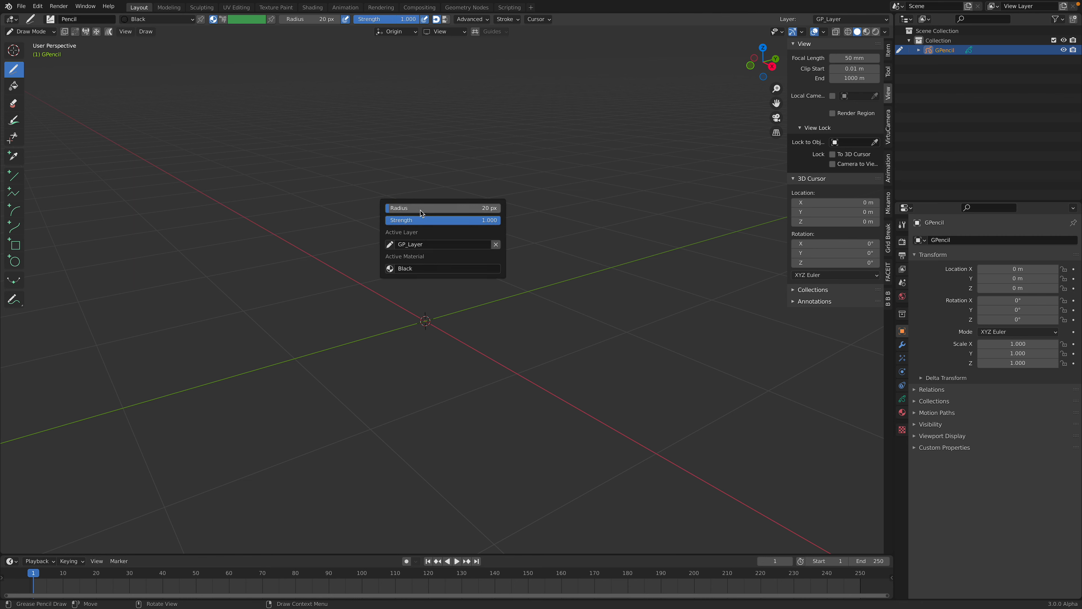
mouse_move(420, 210)
mouse_down()
mouse_move(408, 210)
mouse_move(391, 169)
mouse_move(495, 155)
mouse_move(434, 177)
mouse_up()
key(ctrl+z)
right_click(444, 175)
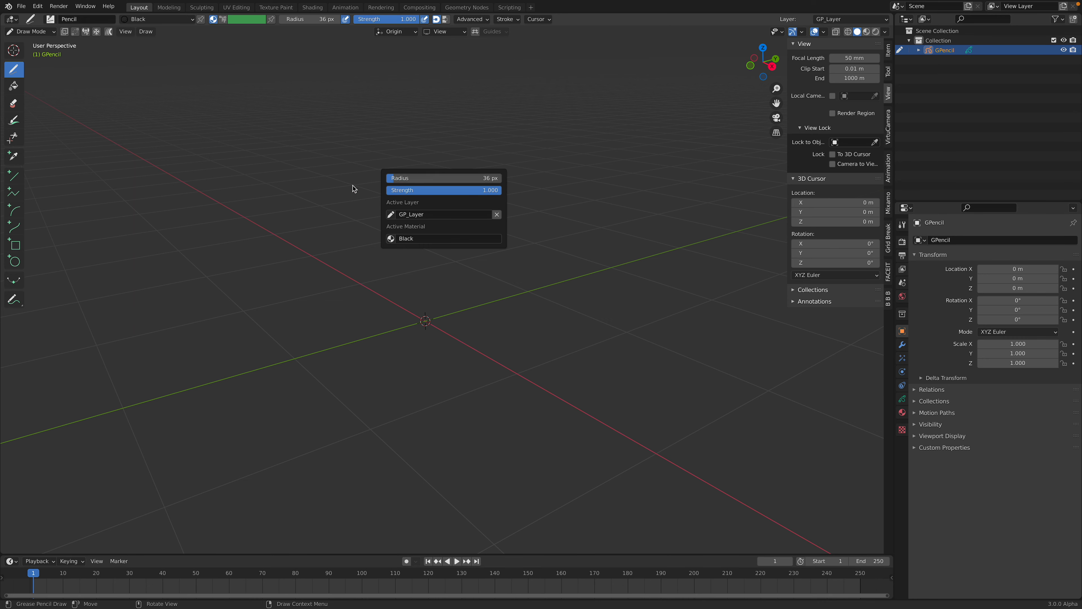
Draw a simple smiling character with a round head and small body at the world origin.
middle_drag(369, 263, 423, 270)
middle_drag(406, 273, 408, 255)
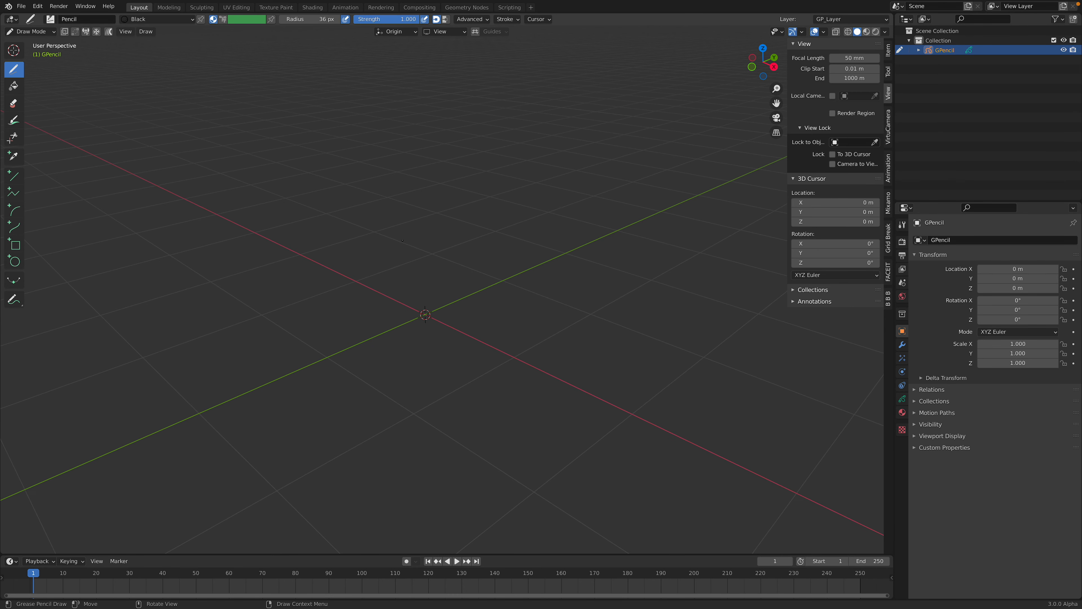
middle_drag(386, 213, 386, 216)
mouse_move(386, 216)
mouse_down()
mouse_move(371, 228)
mouse_move(395, 283)
mouse_move(437, 233)
mouse_move(421, 279)
mouse_move(393, 254)
mouse_move(386, 312)
mouse_move(422, 342)
mouse_move(428, 283)
mouse_up()
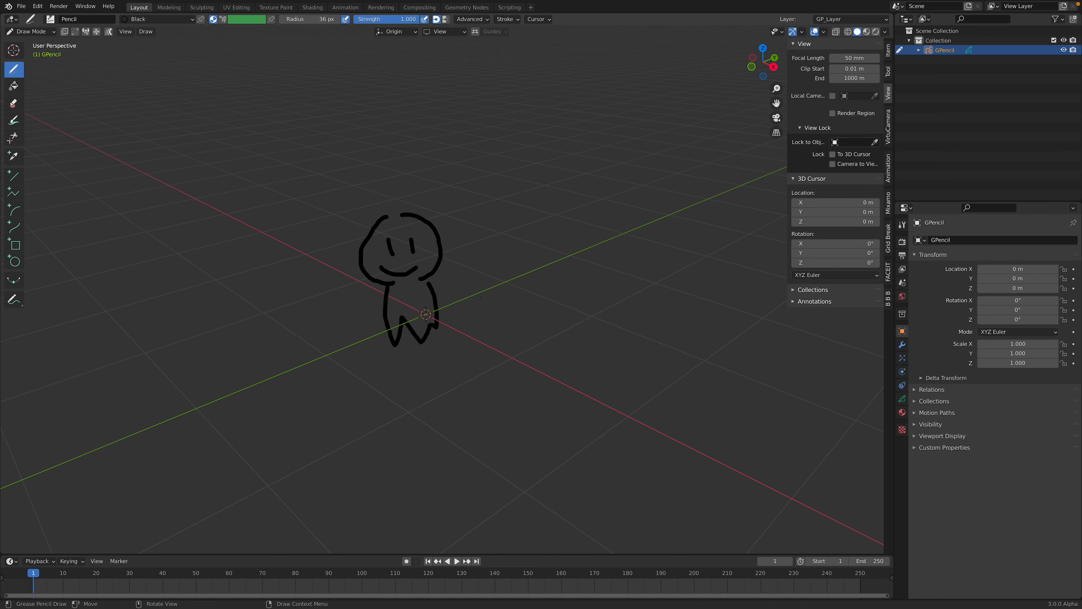
Add arms, legs and spiky hair to the smiling character, drawing the strokes from different view angles.
middle_drag(488, 301, 452, 295)
mouse_move(433, 287)
mouse_down()
mouse_move(416, 282)
mouse_move(427, 208)
mouse_move(510, 197)
mouse_move(534, 218)
mouse_move(335, 215)
mouse_up()
drag(476, 258, 559, 226)
drag(469, 288, 540, 320)
mouse_move(439, 309)
mouse_down()
mouse_move(363, 357)
mouse_move(348, 351)
mouse_up()
middle_drag(453, 340, 499, 336)
mouse_move(448, 302)
mouse_down()
mouse_move(523, 295)
mouse_move(532, 272)
mouse_up()
drag(325, 247, 380, 288)
drag(444, 314, 501, 336)
middle_drag(444, 297, 418, 301)
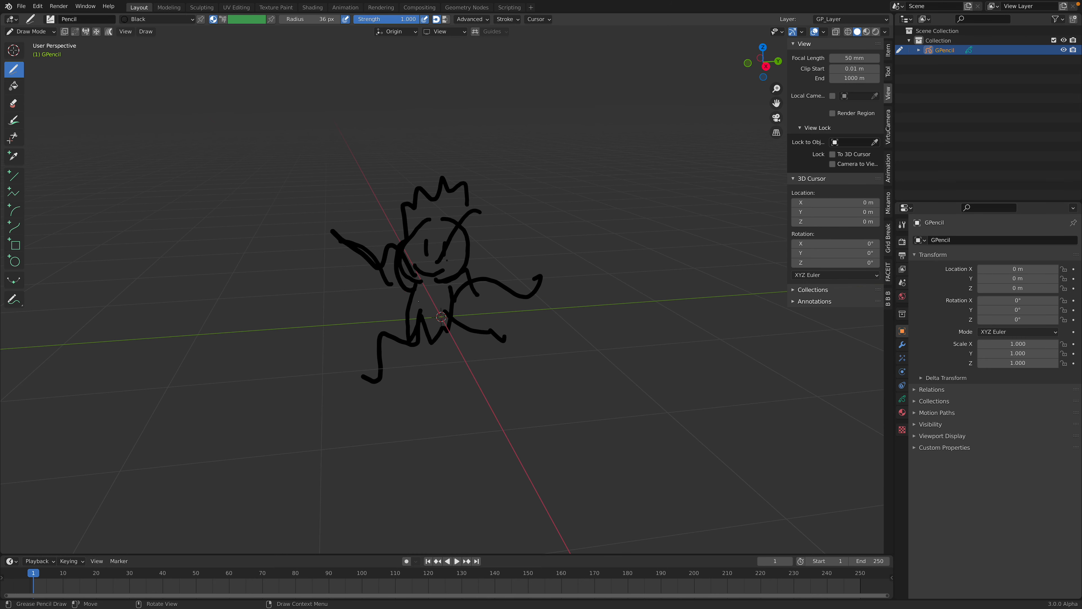
Review the stroke placement options for the drawing, leaving placement at Origin.
click(401, 36)
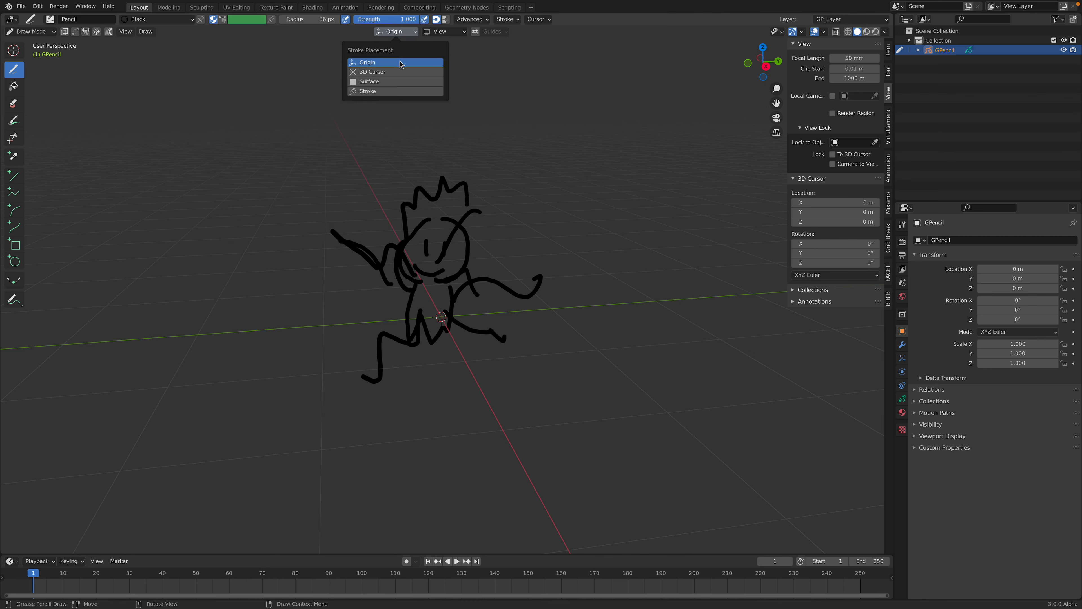
click(403, 36)
click(403, 36)
click(402, 35)
click(402, 34)
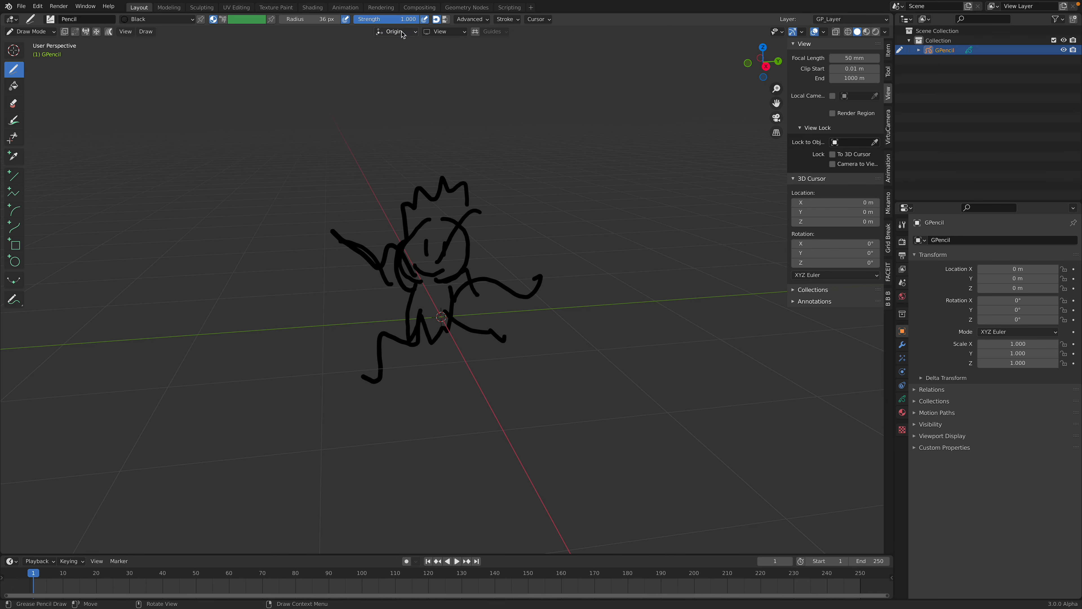
Return to Object Mode and deselect the character drawing.
click(31, 31)
click(26, 42)
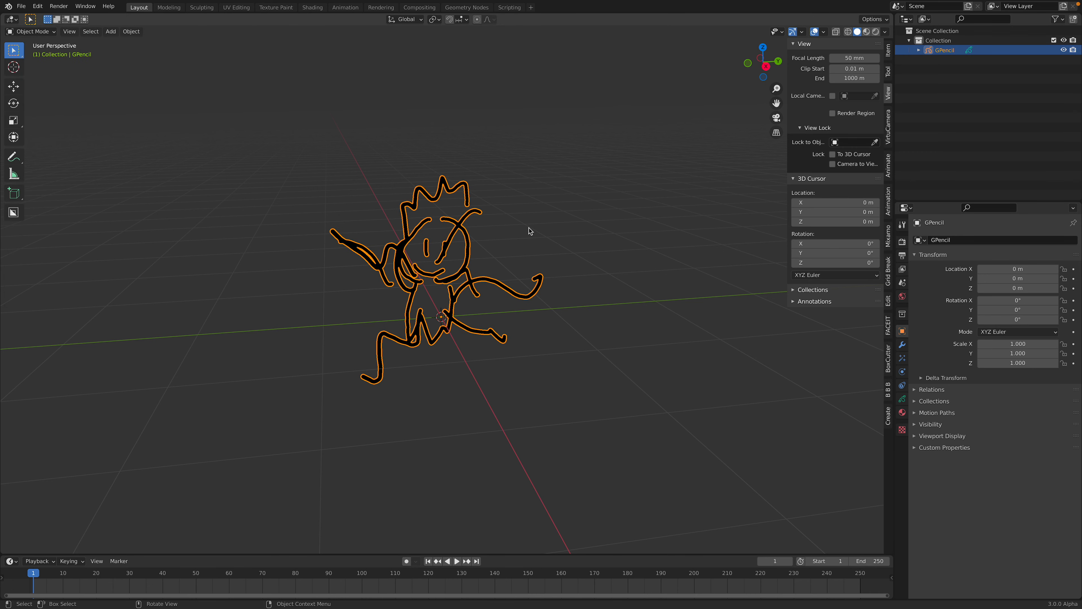
shift+middle_drag(529, 228, 399, 230)
click(444, 261)
shift+middle_drag(476, 179, 422, 179)
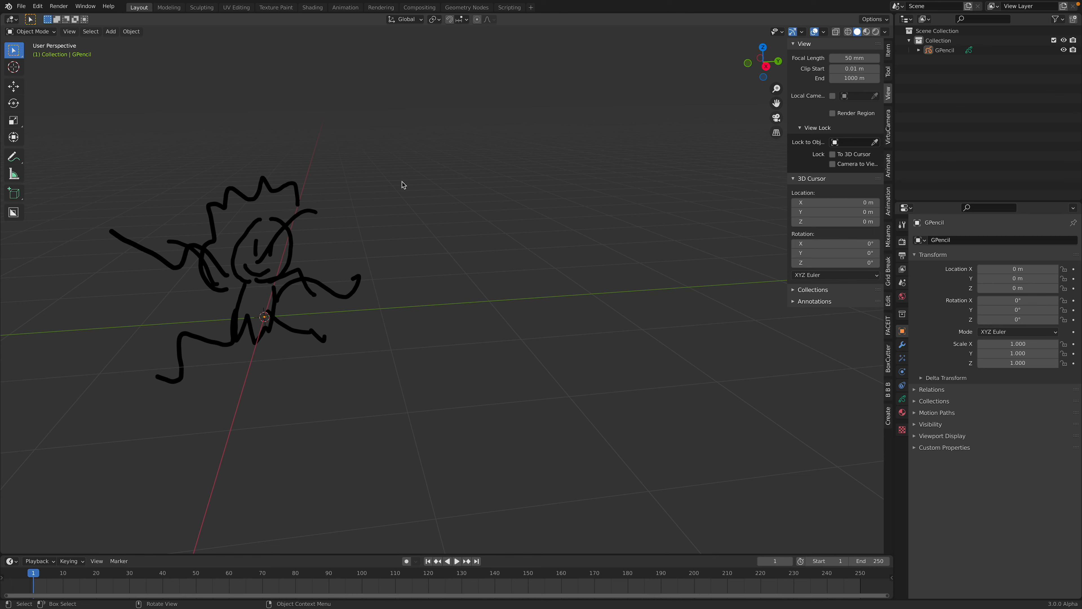
Place the 3D cursor with the Cursor tool in the empty space beside the character, near X 0.3247 m, Y 2.232 m.
click(17, 69)
click(443, 240)
click(488, 254)
click(525, 281)
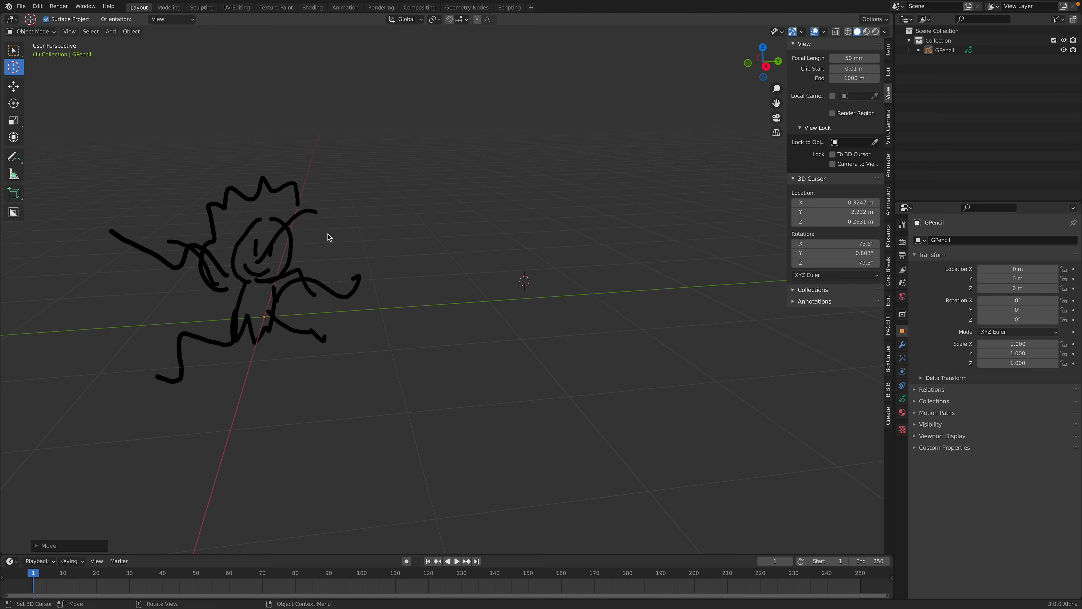
Add a long box beside the character with the interactive Add Cube tool.
click(14, 193)
drag(473, 270, 720, 358)
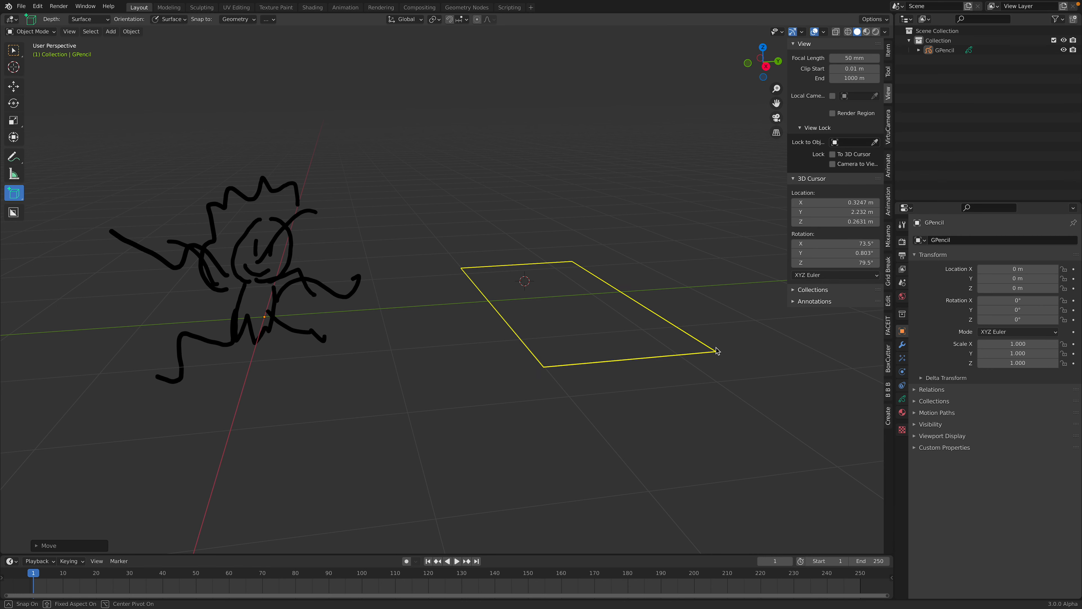
click(727, 258)
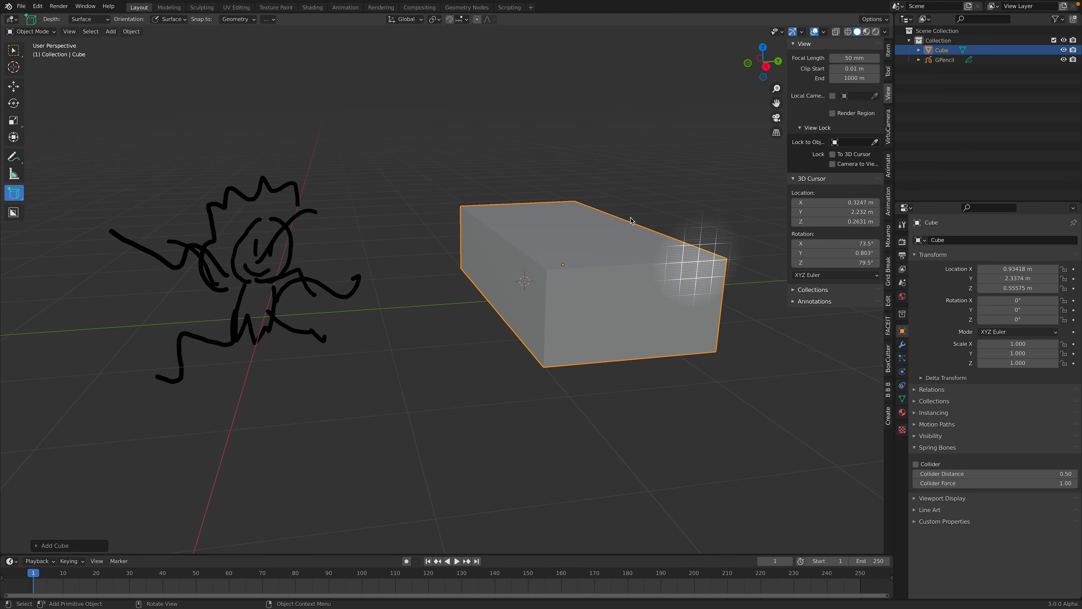
Set the Cursor tool's orientation to Geometry and place the 3D cursor on the box's top face.
click(22, 69)
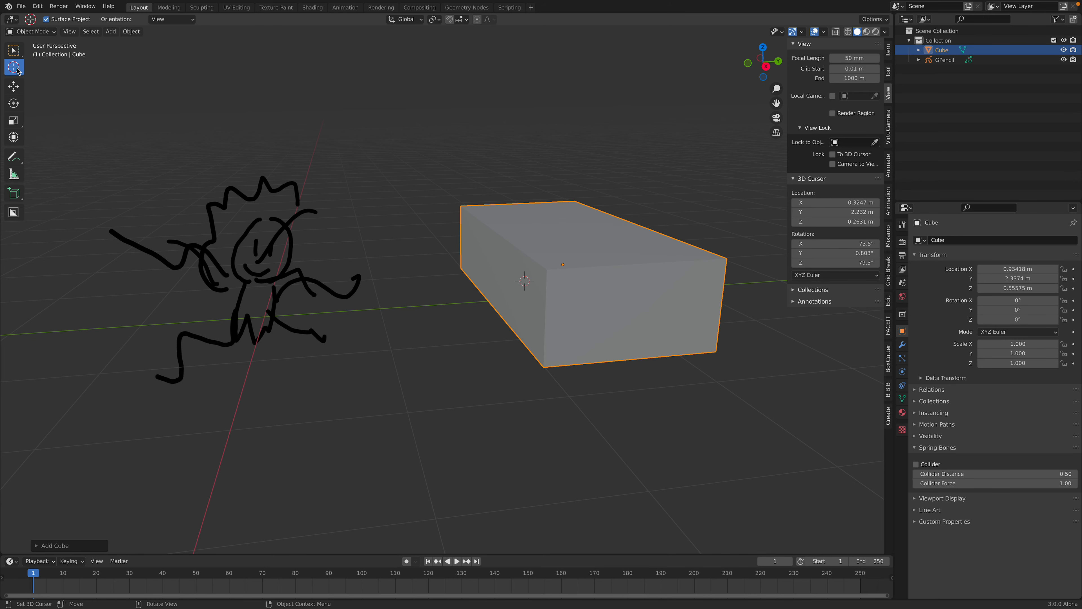
click(169, 20)
click(165, 62)
click(561, 216)
drag(562, 220, 563, 231)
middle_drag(574, 258, 616, 262)
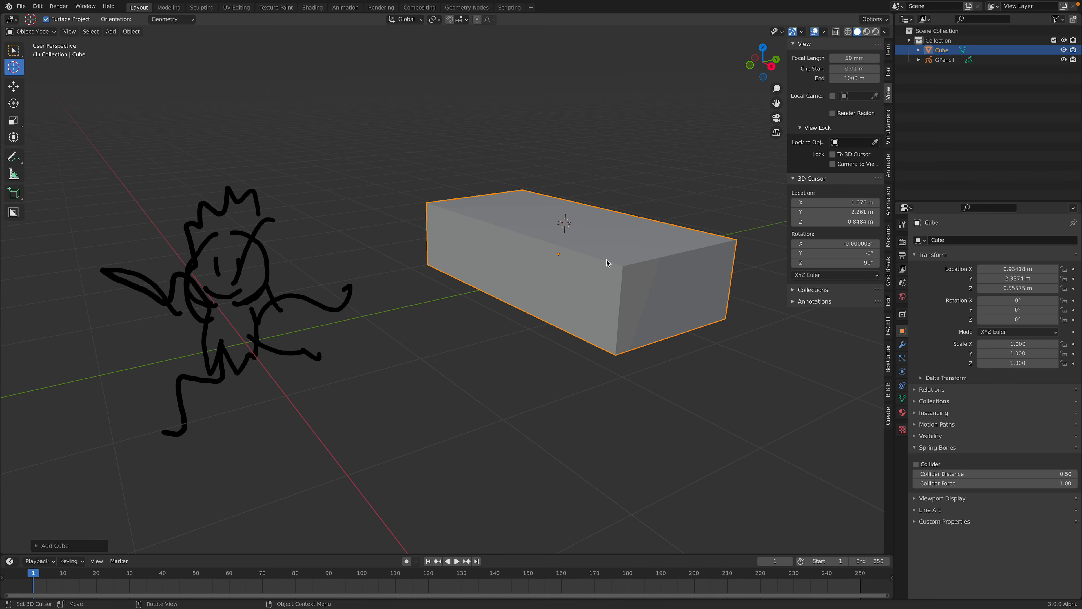
Try the 3D cursor on different box faces, and settle it on the top face at X 1.068 m, Y 2.3 m.
ctrl+middle_drag(533, 269, 341, 324)
middle_drag(462, 232, 457, 213)
click(590, 321)
click(470, 324)
drag(418, 227, 431, 214)
middle_drag(443, 213, 428, 253)
click(446, 226)
click(449, 244)
click(462, 228)
scroll(430, 260, up, 4)
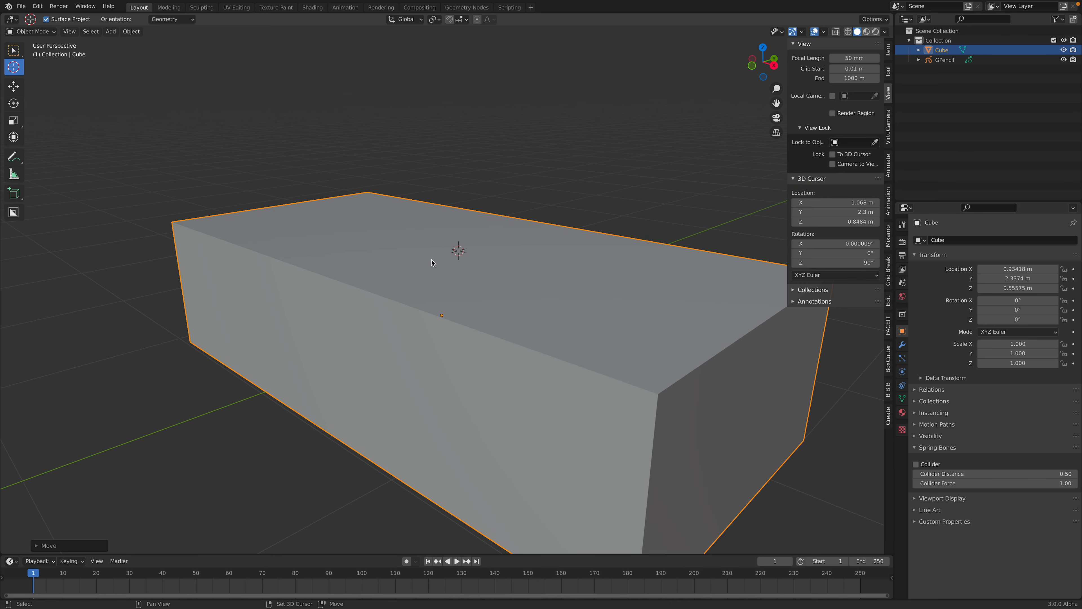
scroll(482, 209, down, 2)
Add a second blank Grease Pencil object at the 3D cursor on top of the box.
key(shift+a)
mouse_move(489, 201)
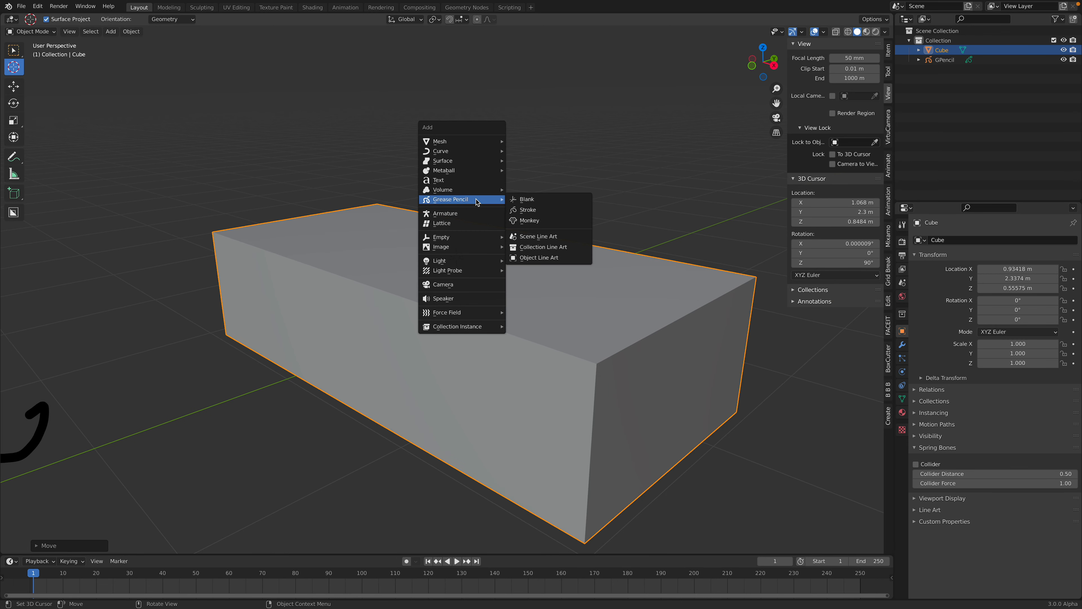
click(543, 201)
middle_drag(543, 200, 528, 183)
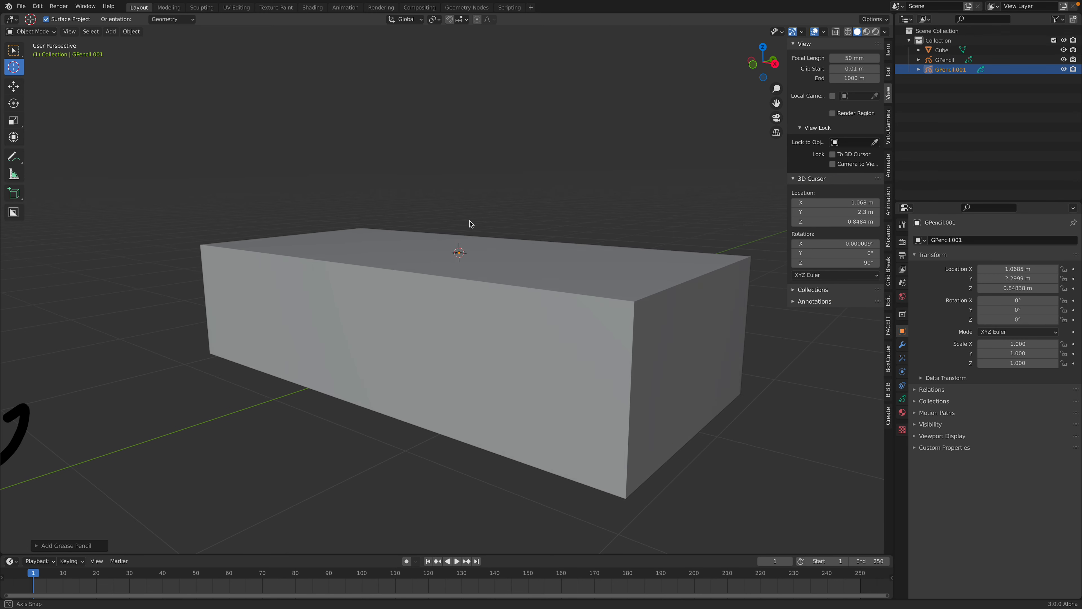
Switch the new Grease Pencil object to Draw Mode and set its stroke placement to 3D Cursor.
click(41, 34)
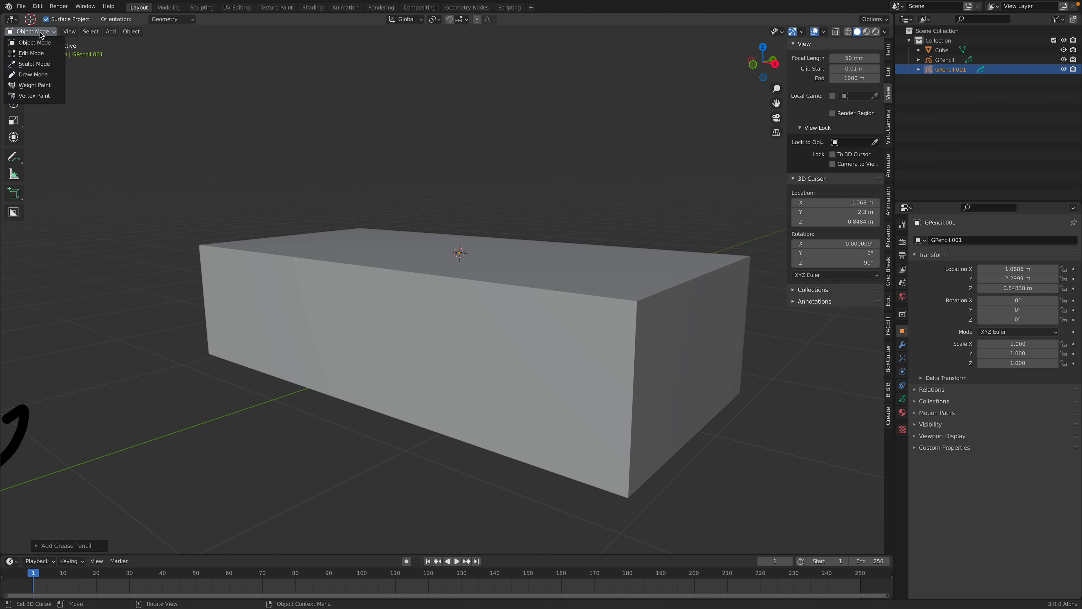
click(46, 75)
click(403, 33)
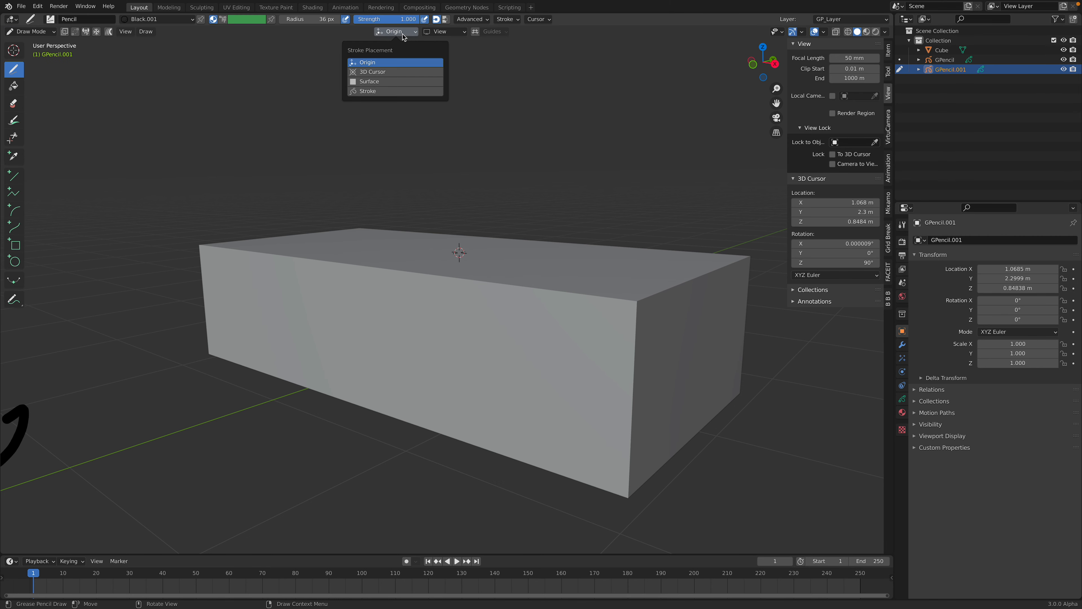
click(375, 71)
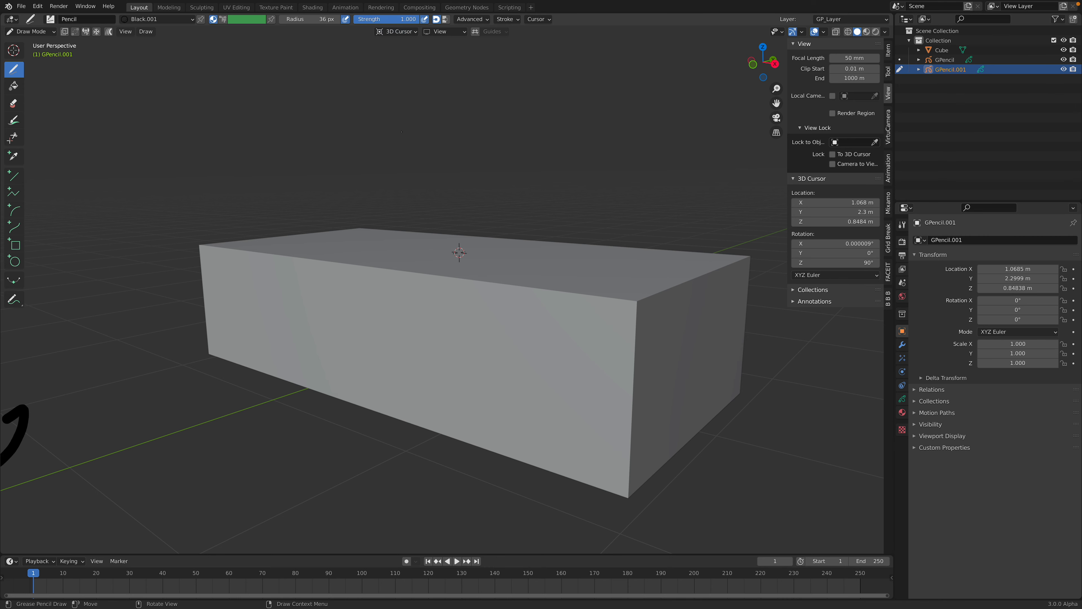
Review the available stroke placement and drawing plane options, keeping 3D Cursor and View.
click(400, 33)
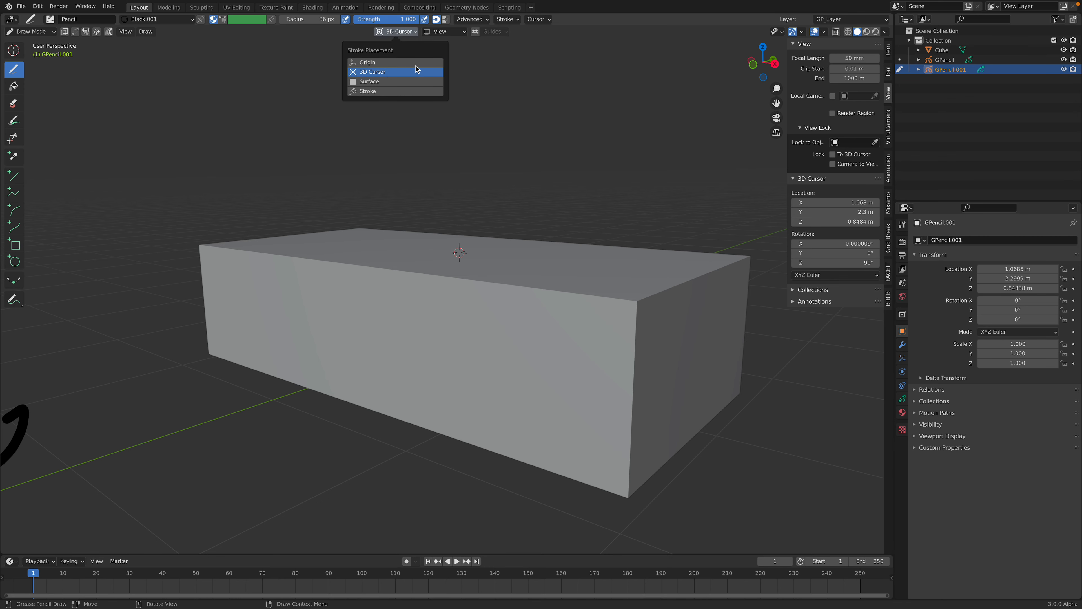
click(441, 34)
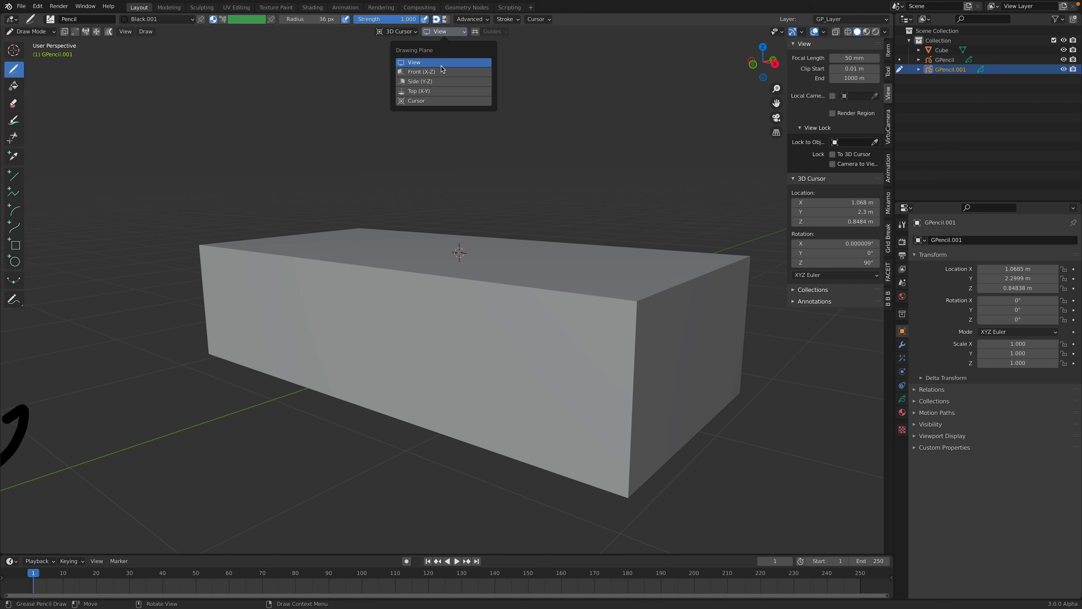
mouse_move(405, 36)
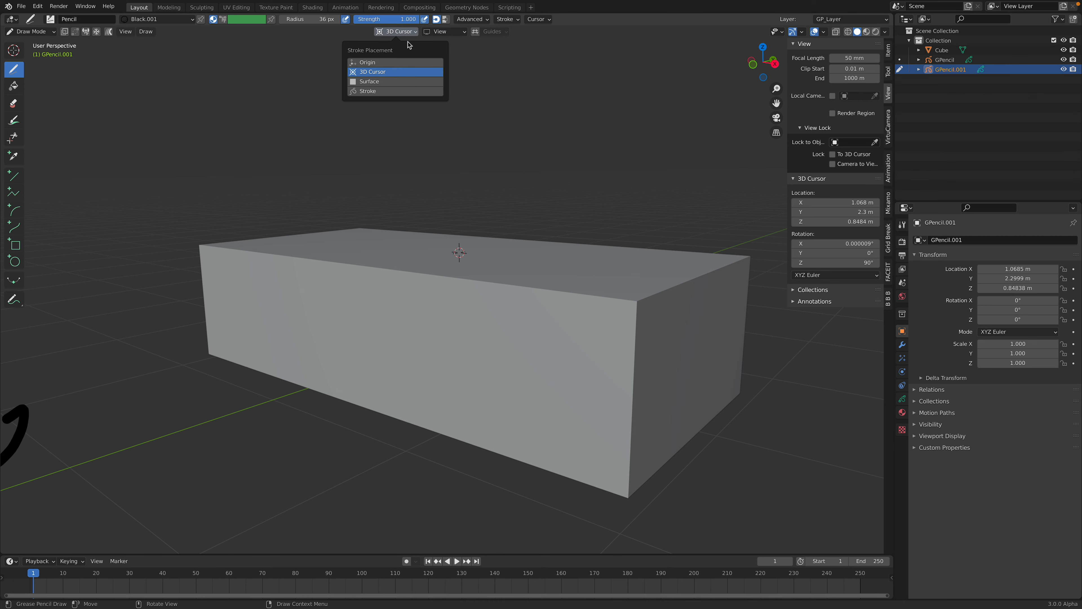
click(444, 35)
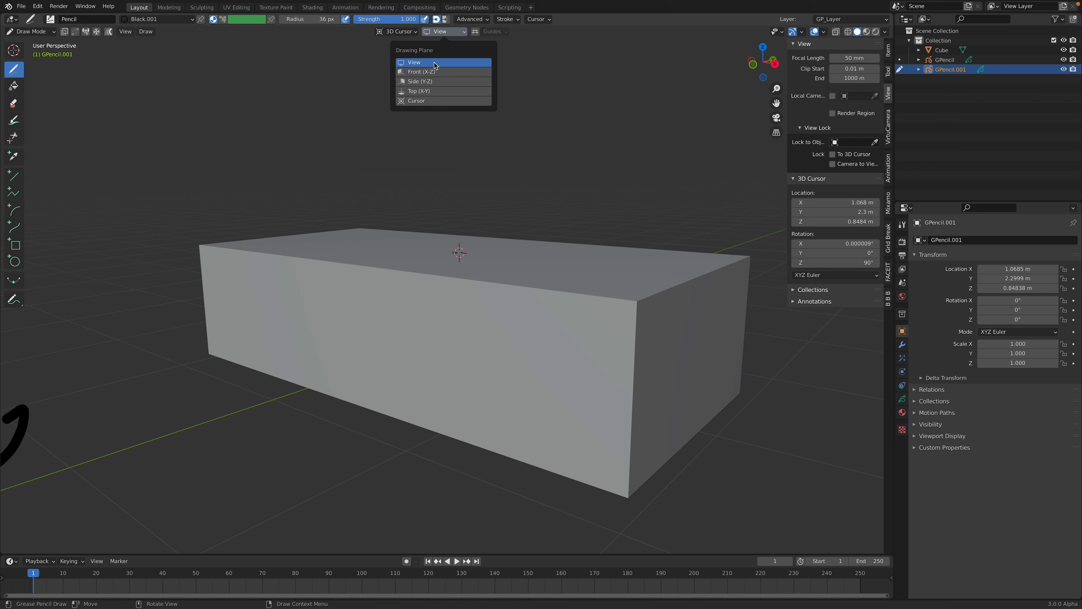
Draw a smiling figure with body, legs and arms standing on the box's top face.
mouse_move(525, 190)
middle_down()
mouse_move(543, 179)
mouse_move(506, 198)
middle_up()
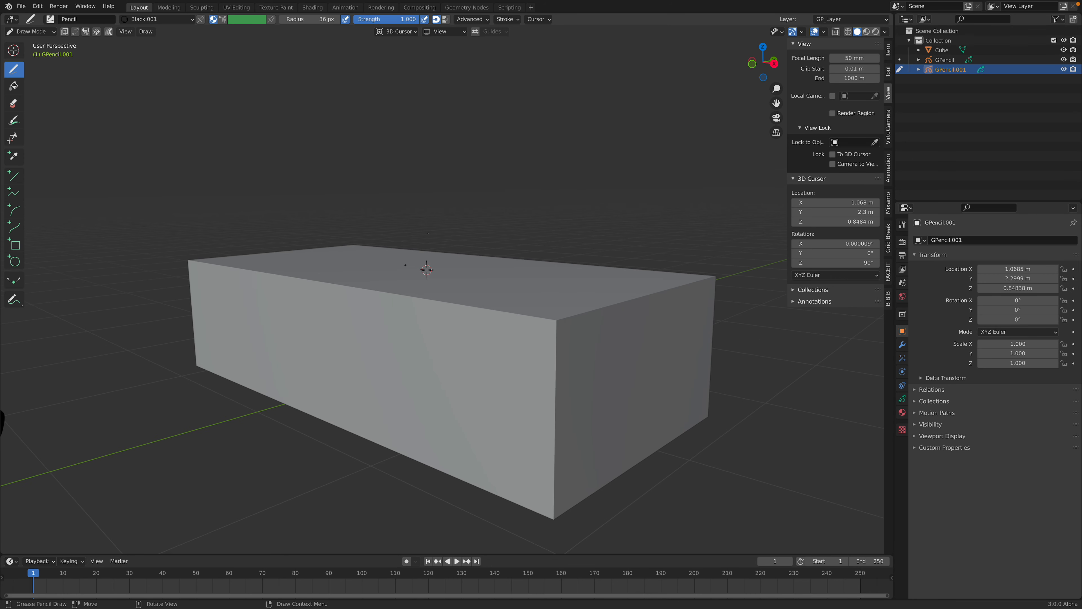
mouse_move(406, 127)
mouse_down()
mouse_move(396, 174)
mouse_move(467, 149)
mouse_move(410, 123)
mouse_move(427, 162)
mouse_move(437, 155)
mouse_move(417, 142)
mouse_move(437, 147)
mouse_up()
mouse_move(415, 182)
mouse_down()
mouse_move(451, 203)
mouse_move(448, 181)
mouse_move(421, 258)
mouse_move(408, 260)
mouse_move(463, 262)
mouse_up()
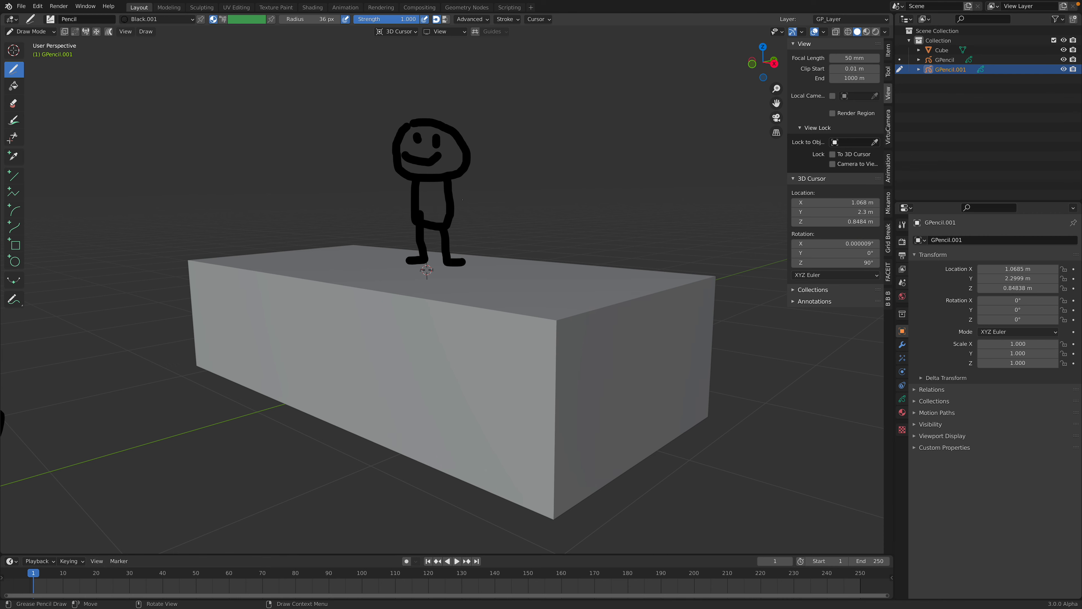
drag(452, 183, 475, 209)
drag(412, 182, 386, 209)
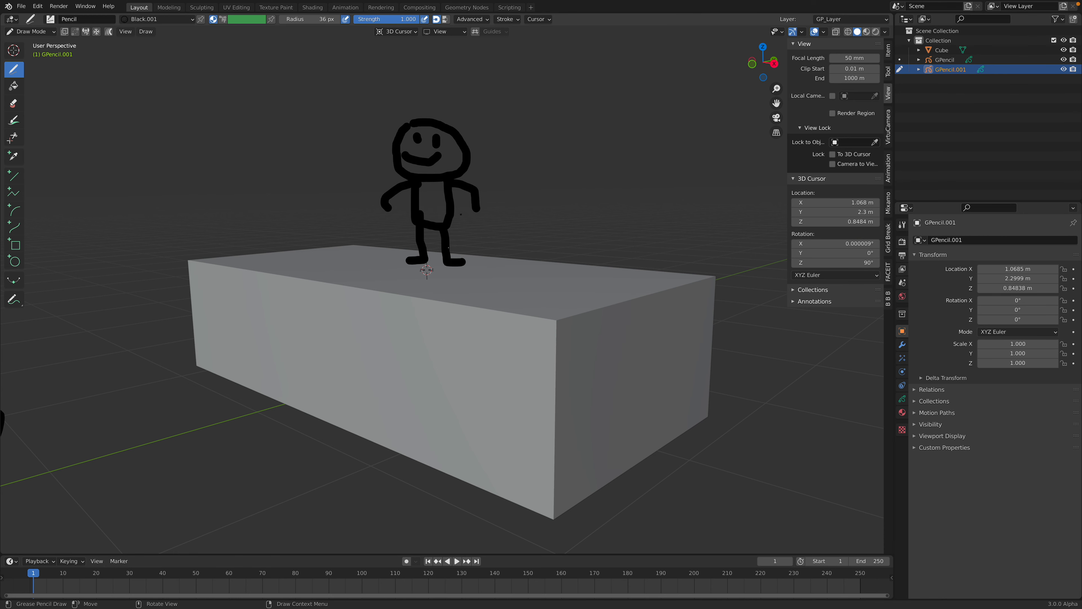
Return to Object Mode and inspect the figure on the box from another angle.
click(30, 31)
click(26, 43)
middle_drag(561, 213, 518, 204)
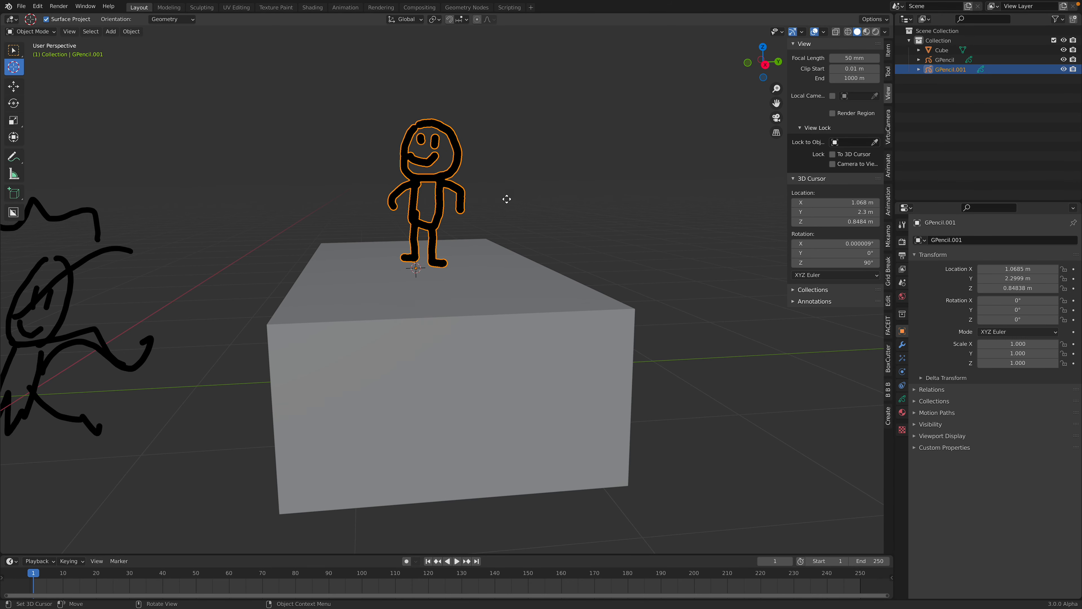
Place the 3D cursor on the box's top face, in front of and beside the smiling figure.
key(g)
key(Escape)
click(547, 201)
middle_drag(547, 201, 503, 205)
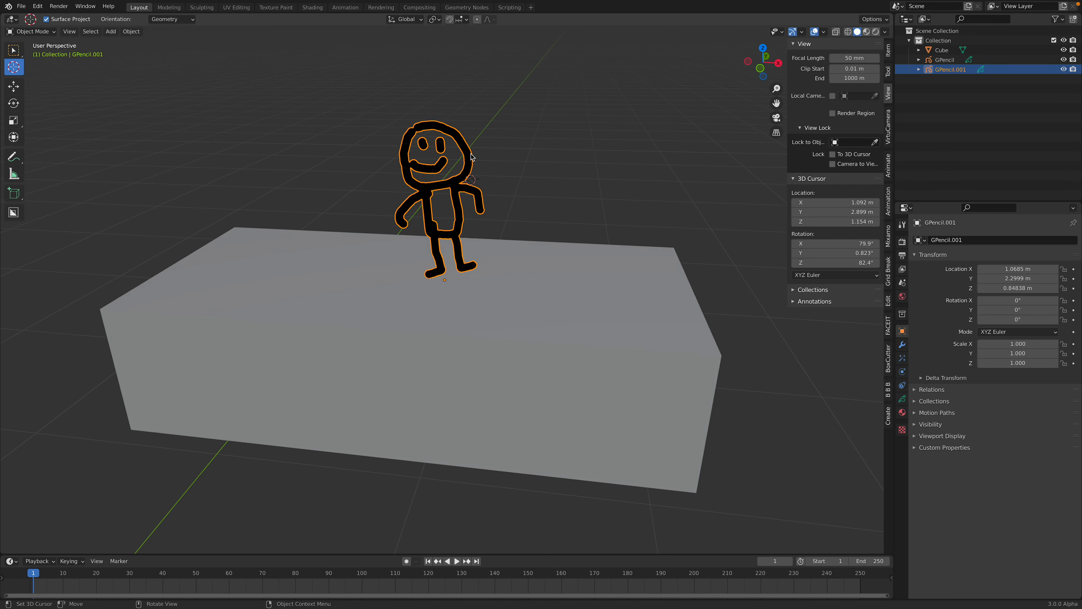
middle_drag(507, 236, 468, 200)
click(473, 260)
mouse_move(473, 260)
middle_down()
mouse_move(454, 280)
mouse_move(492, 282)
mouse_move(485, 259)
mouse_move(533, 273)
mouse_move(501, 273)
mouse_move(492, 256)
middle_up()
click(502, 262)
click(522, 266)
scroll(513, 268, up, 2)
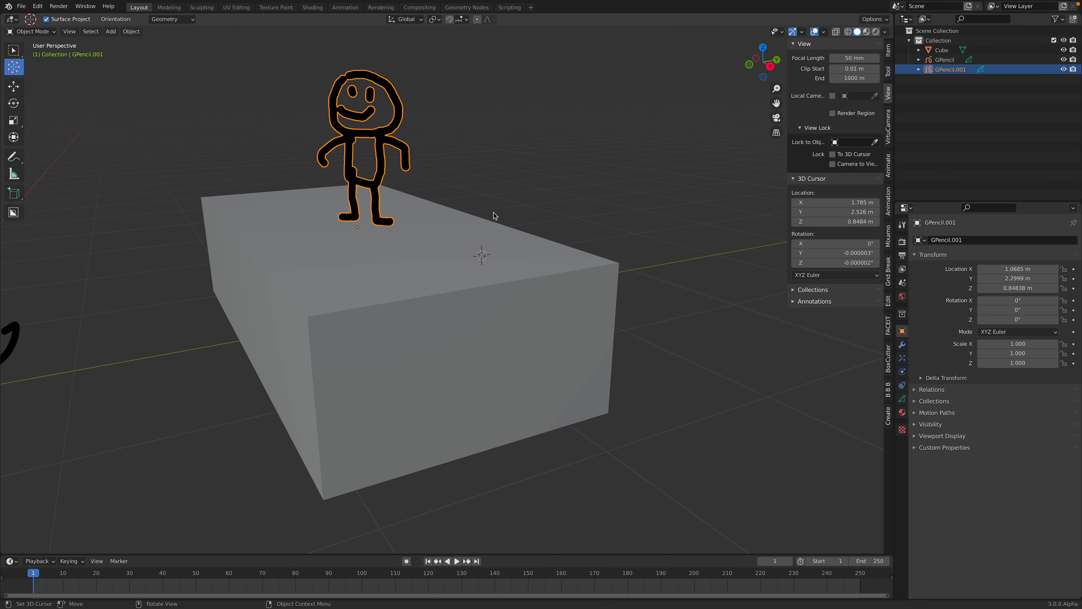
Add another Grease Pencil object at the 3D cursor and switch it to Draw Mode.
key(shift+a)
click(527, 218)
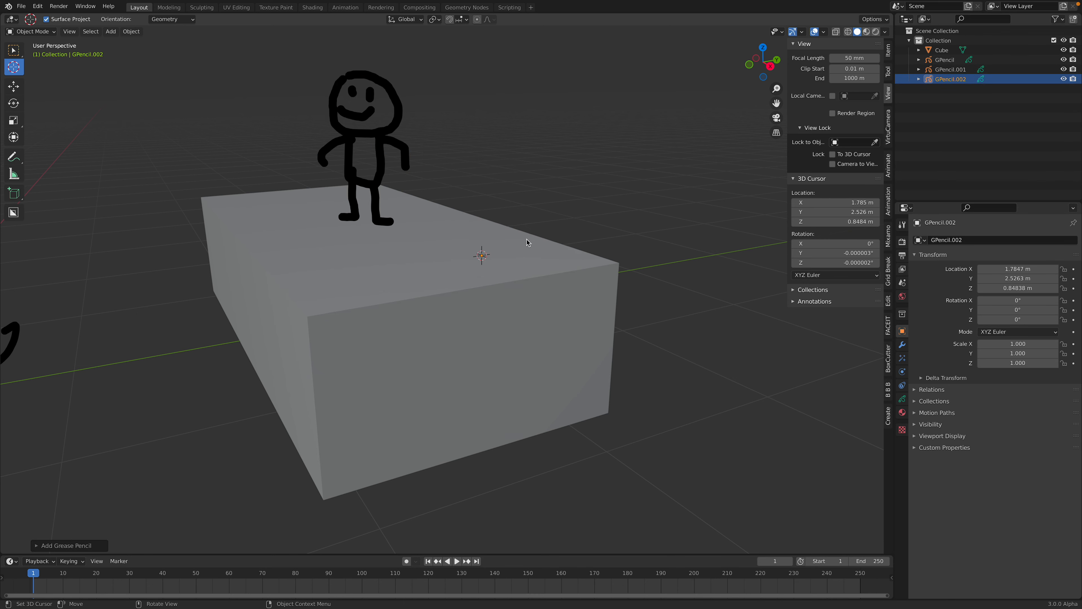
middle_drag(476, 239, 474, 226)
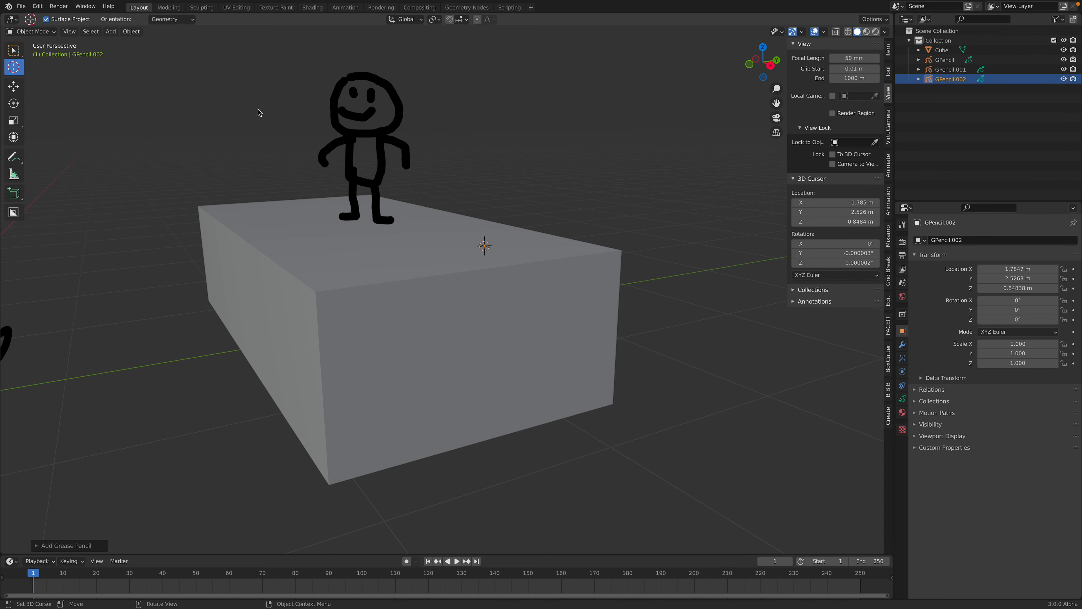
click(37, 31)
click(48, 75)
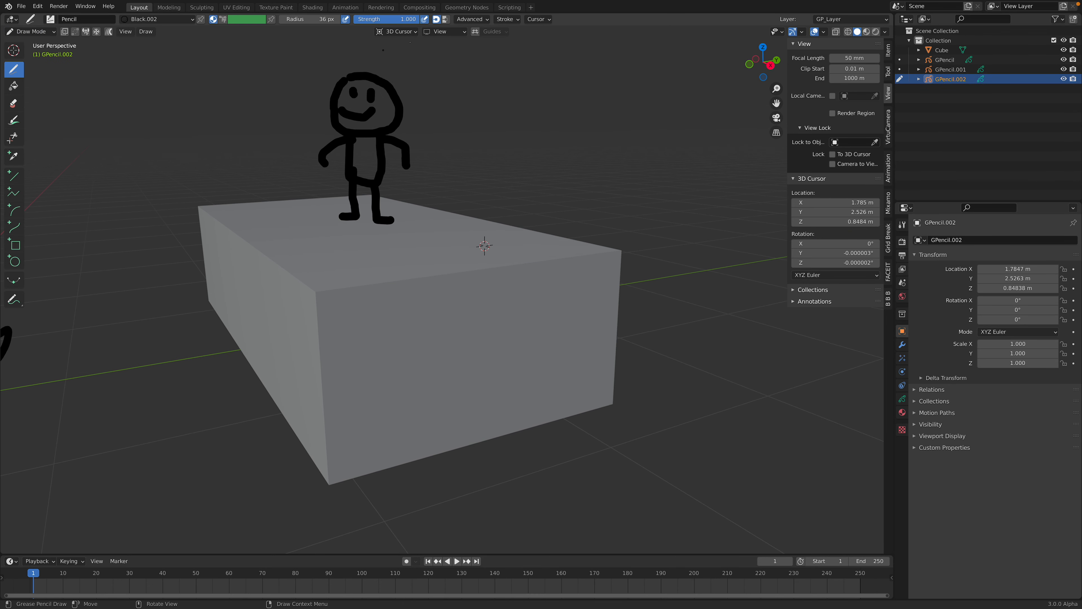
Keep the stroke placement at 3D Cursor and set the drawing plane to Front (X-Z).
click(396, 34)
click(451, 31)
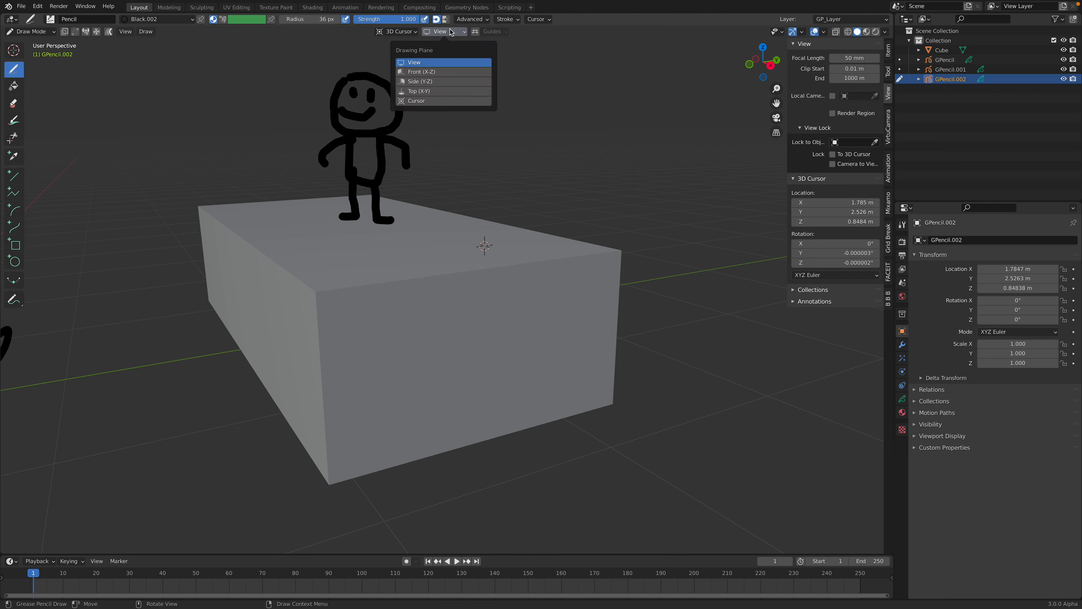
click(432, 73)
Try a looping freehand stroke above the box, check its plane from another angle and undo it.
mouse_move(483, 180)
mouse_down()
mouse_move(475, 154)
mouse_move(544, 87)
mouse_move(530, 188)
mouse_move(614, 162)
mouse_up()
mouse_move(555, 174)
middle_down()
mouse_move(623, 157)
mouse_move(506, 207)
middle_up()
middle_drag(496, 133, 456, 128)
scroll(456, 128, up, 1)
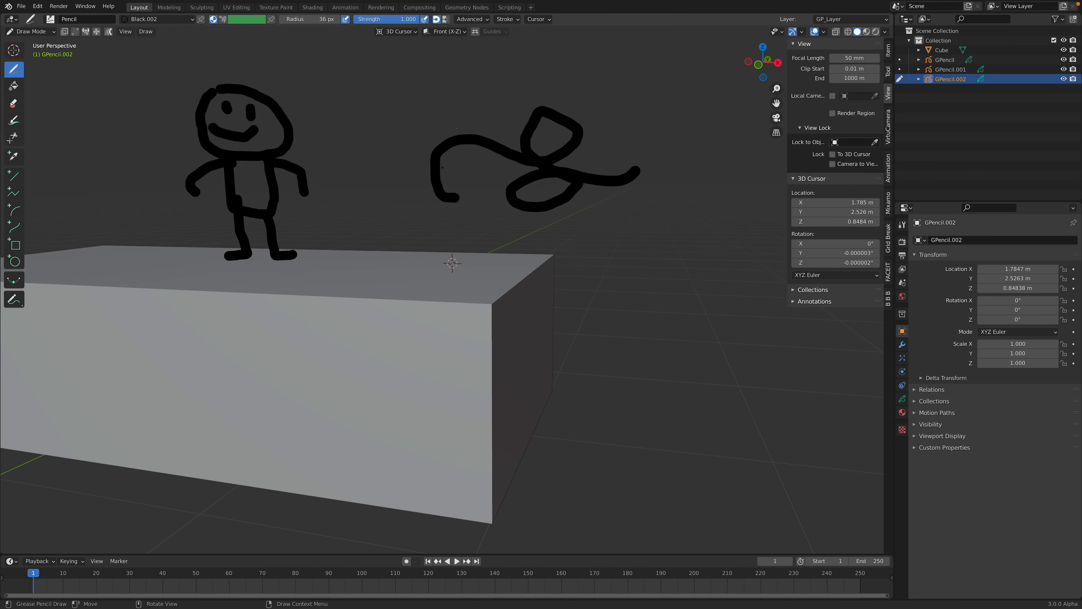
middle_drag(448, 244, 461, 177)
key(ctrl+z)
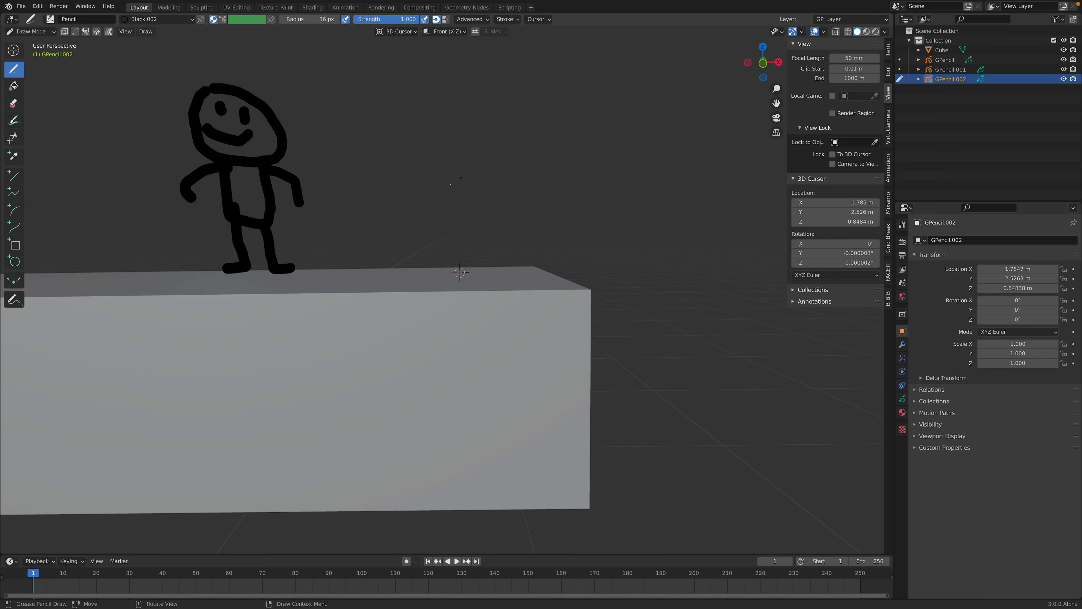
Draw a second figure beside the first on the box, with a head, eyes, striped body, legs, arms and spiky hair.
mouse_move(427, 89)
mouse_down()
mouse_move(401, 120)
mouse_move(435, 169)
mouse_move(492, 136)
mouse_move(453, 85)
mouse_move(427, 87)
mouse_up()
click(415, 124)
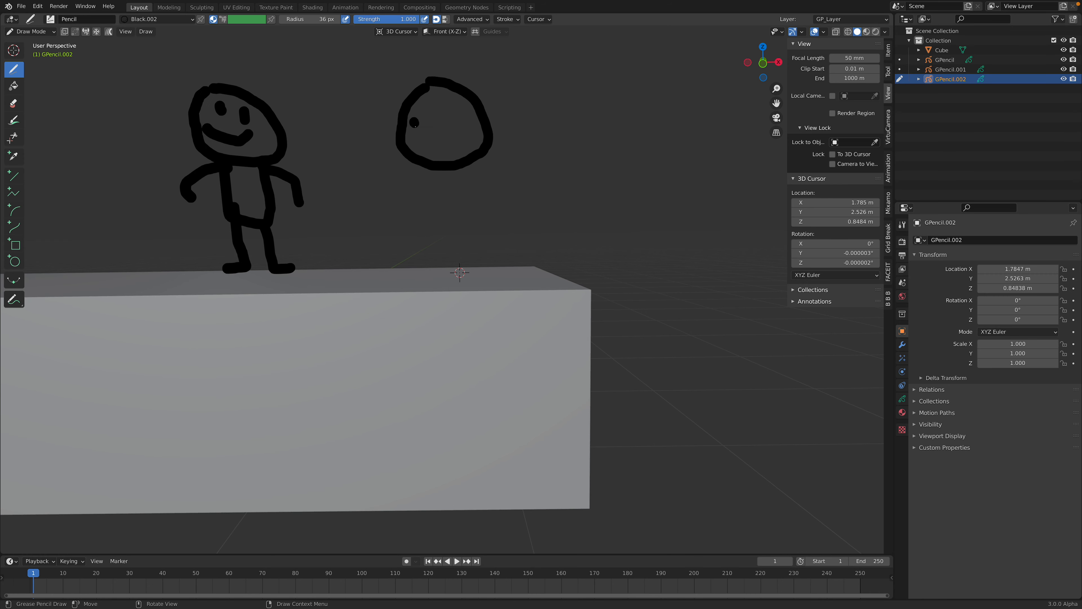
drag(465, 117, 466, 128)
mouse_move(420, 166)
mouse_down()
mouse_move(415, 210)
mouse_move(472, 218)
mouse_move(469, 168)
mouse_up()
mouse_move(421, 223)
mouse_down()
mouse_move(418, 255)
mouse_move(440, 259)
mouse_move(443, 223)
mouse_move(490, 256)
mouse_move(478, 265)
mouse_move(458, 218)
mouse_move(474, 186)
mouse_up()
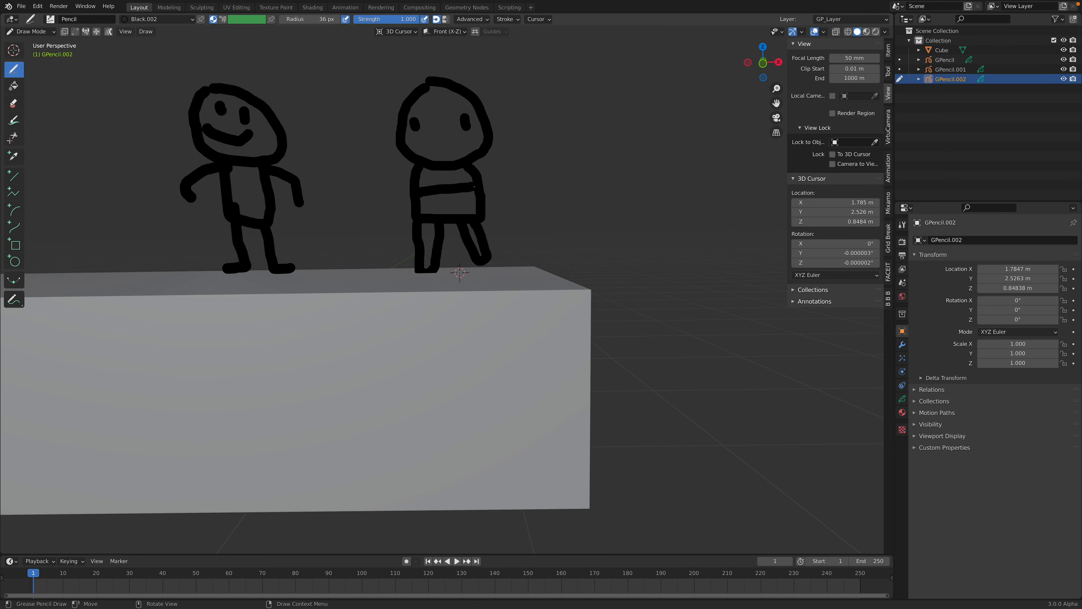
mouse_move(410, 172)
mouse_down()
mouse_move(367, 178)
mouse_move(510, 165)
mouse_move(480, 176)
mouse_up()
mouse_move(428, 82)
mouse_down()
mouse_move(421, 63)
mouse_move(470, 73)
mouse_up()
Examine the spiky-haired figure from several angles and compare its drawing plane with the X, Y and Z axes.
middle_drag(485, 276, 381, 314)
middle_drag(495, 224, 490, 195)
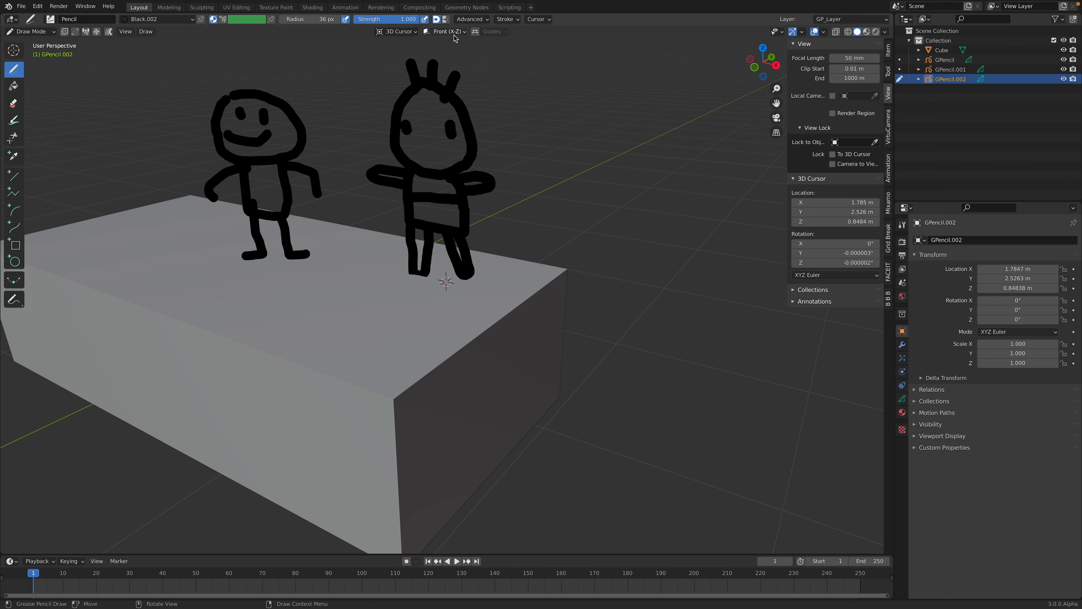
middle_drag(456, 40, 464, 41)
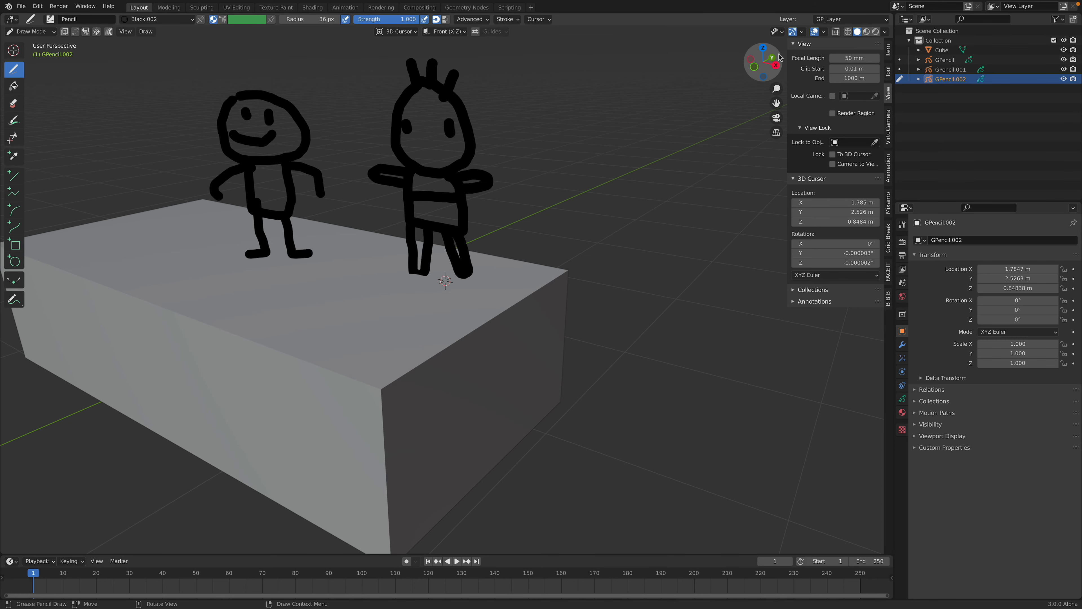
mouse_move(764, 48)
mouse_down()
mouse_move(784, 47)
mouse_move(771, 54)
mouse_up()
click(756, 65)
click(778, 63)
click(763, 48)
click(763, 78)
middle_drag(538, 187, 156, 102)
Return to Object Mode, activate the Select tool and select the spiky-haired figure.
click(30, 31)
click(26, 41)
click(521, 202)
click(506, 197)
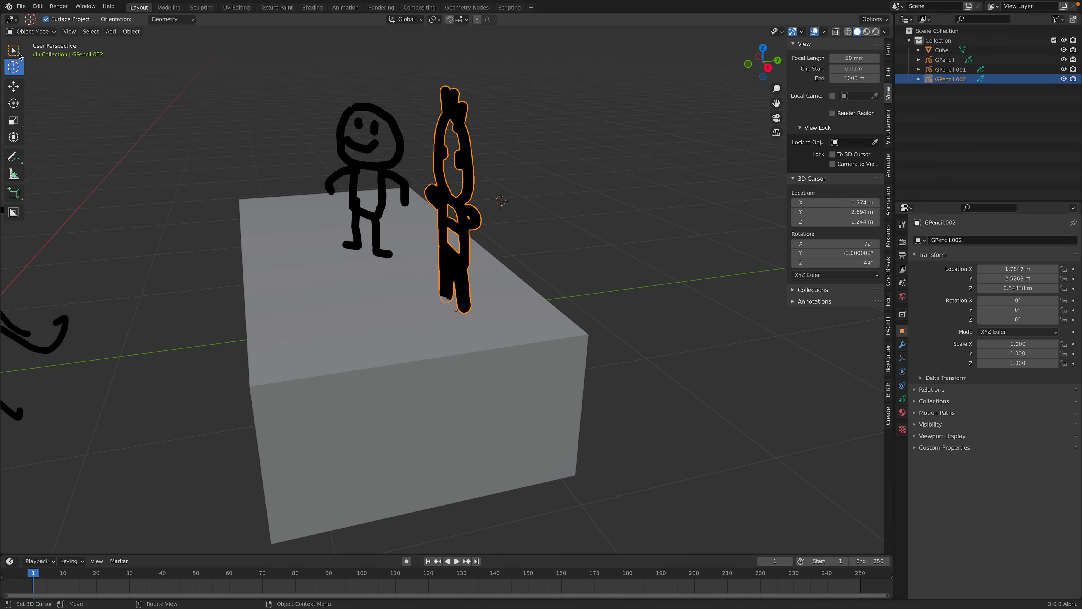
click(15, 51)
middle_drag(484, 162, 580, 165)
click(511, 167)
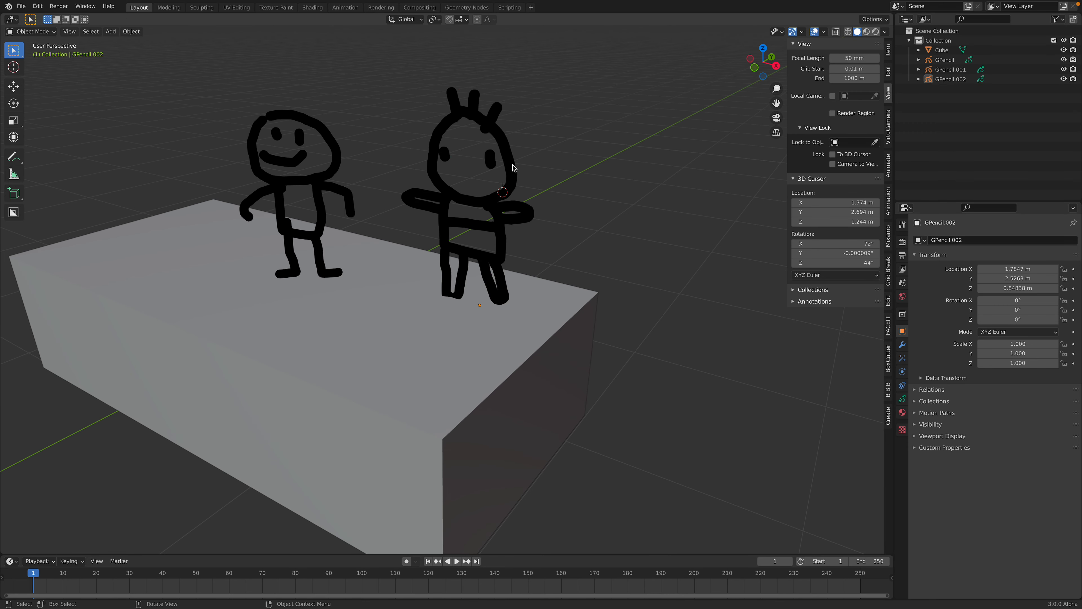
click(513, 184)
Try a trackball rotation and a plain rotation on the spiky-haired figure, cancelling both.
scroll(522, 194, down, 1)
key(r)
key(r)
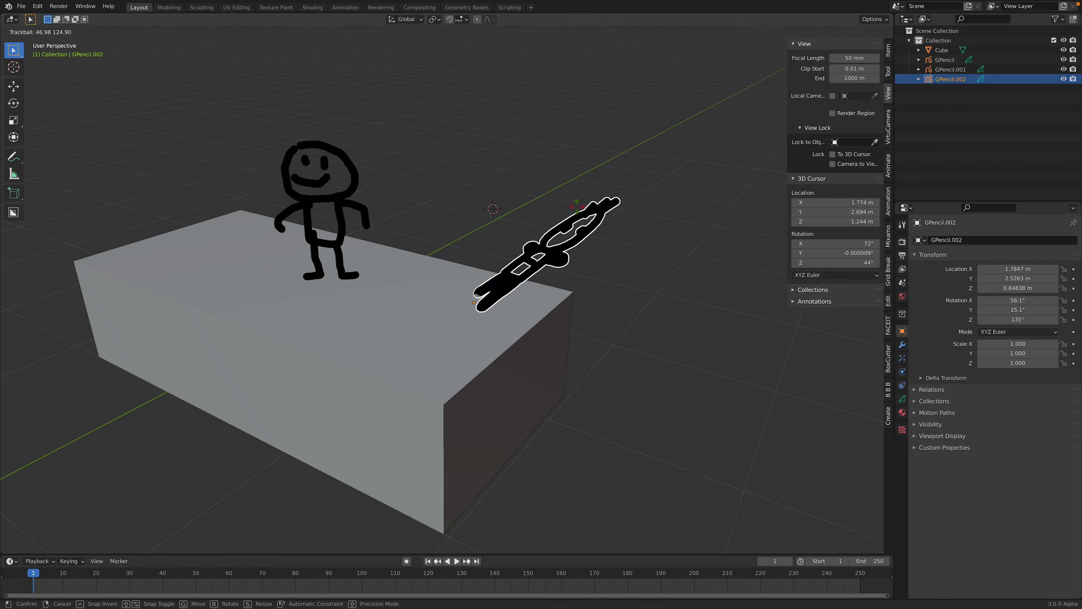
right_click(568, 188)
middle_drag(567, 187, 625, 177)
key(r)
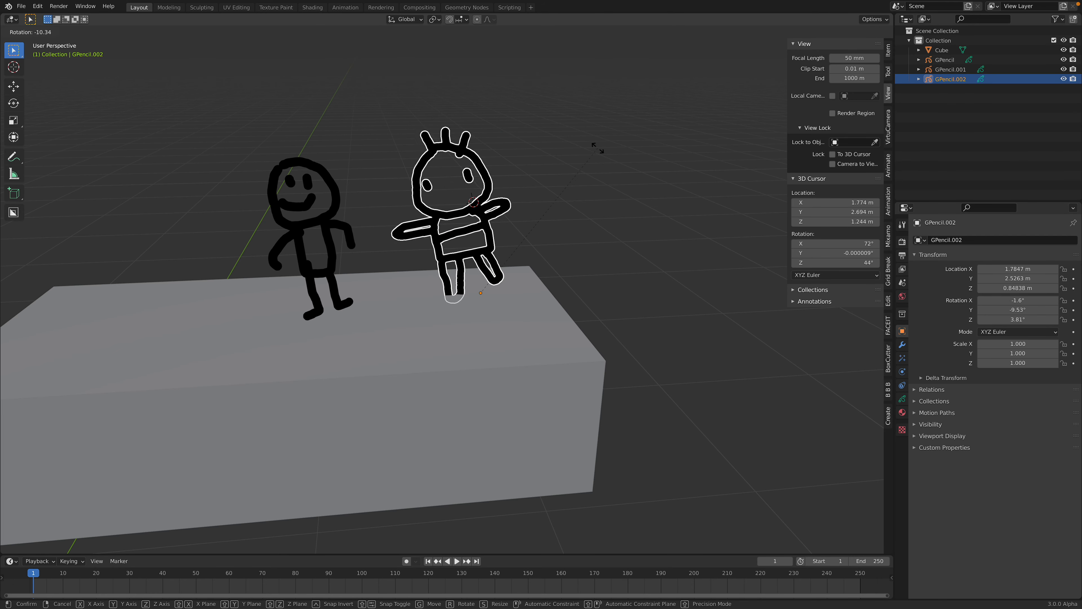
right_click(563, 152)
Try rotating the smiling figure and the spiky-haired figure in turn, cancelling each rotation.
click(335, 178)
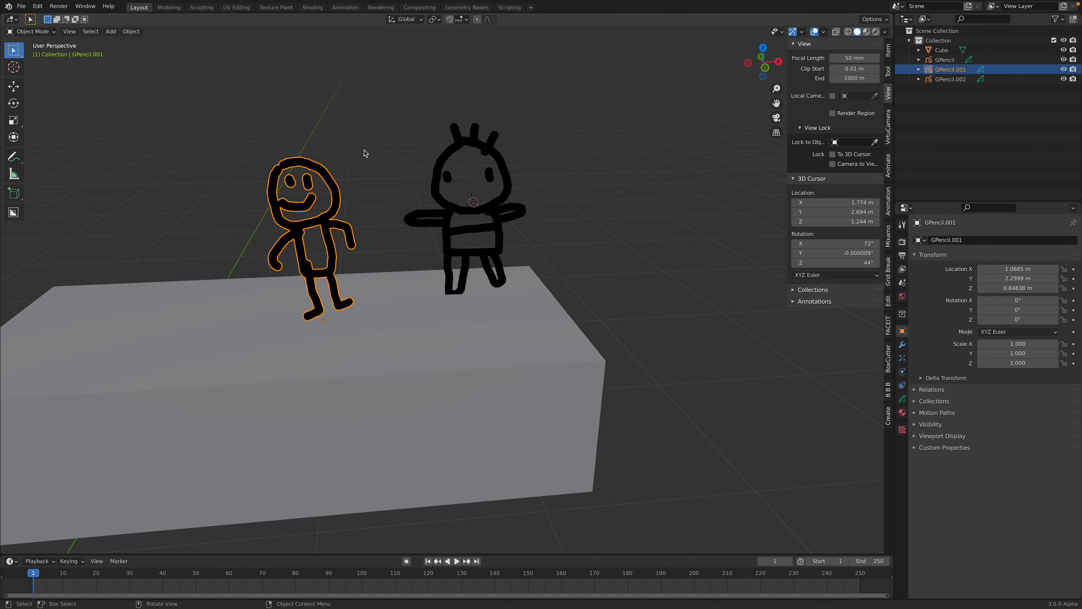
key(r)
right_click(517, 180)
click(509, 184)
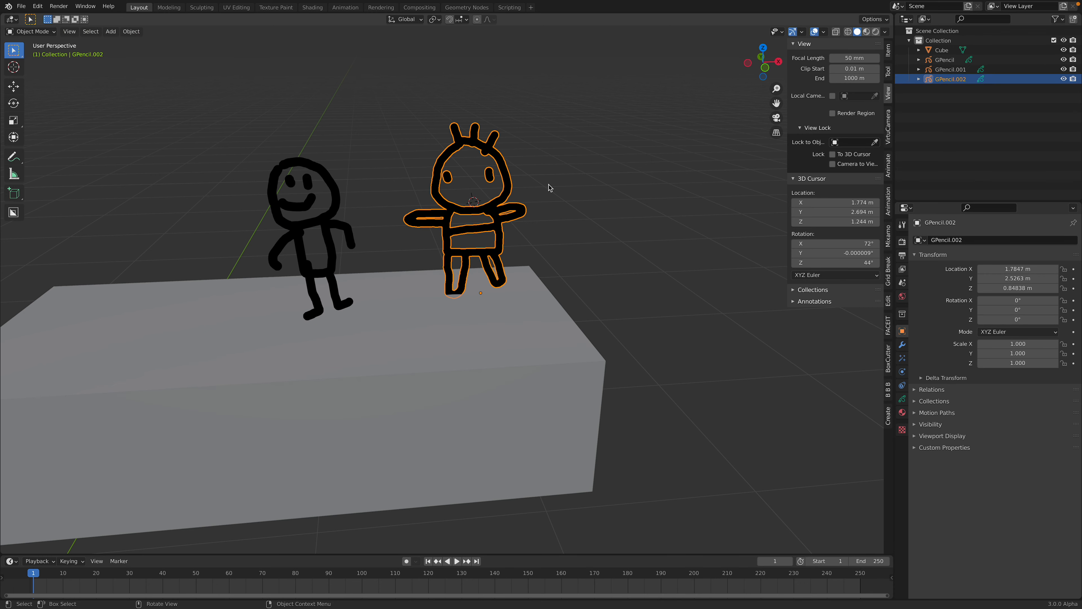
middle_drag(549, 185, 528, 202)
key(r)
right_click(565, 220)
click(588, 227)
middle_drag(595, 232, 550, 222)
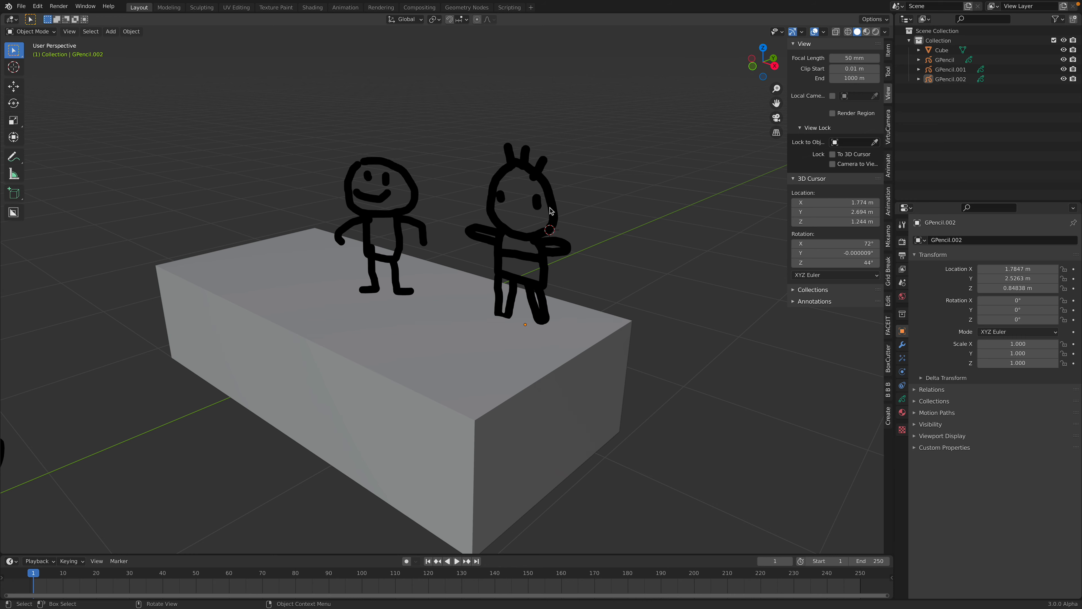
Try moving the spiky-haired figure, cancel the move and view it from several angles.
click(552, 210)
key(g)
right_click(549, 223)
middle_drag(548, 223, 520, 191)
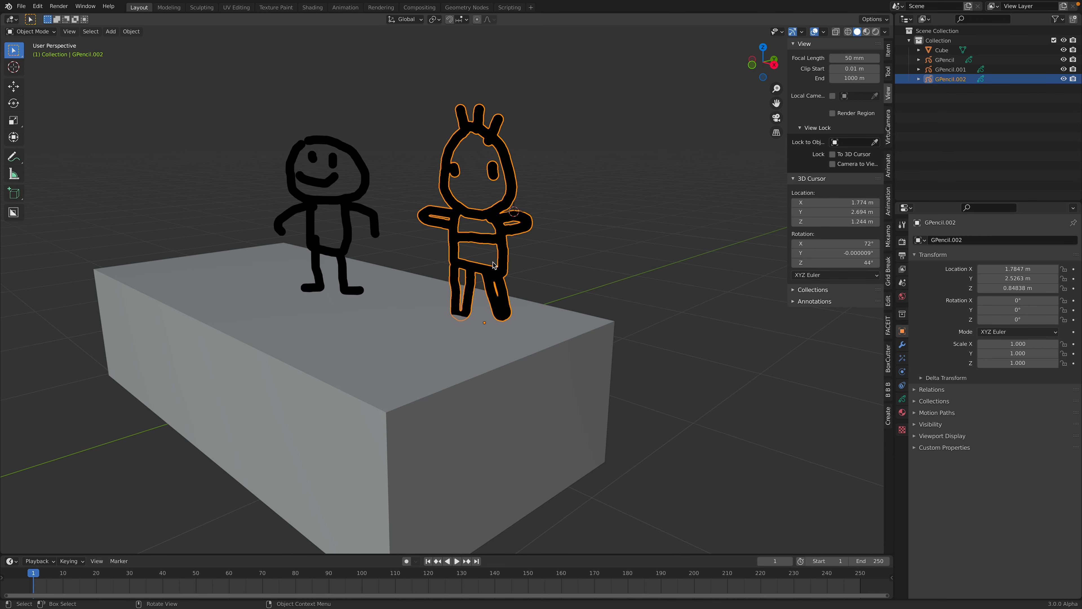
middle_drag(504, 265, 459, 217)
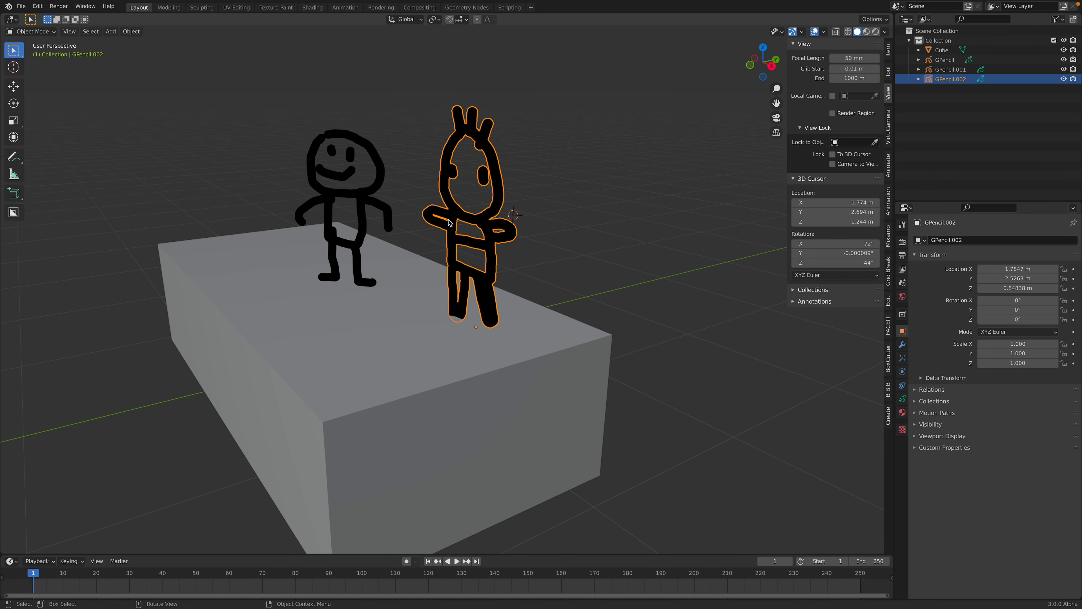
middle_drag(506, 243, 471, 234)
middle_drag(401, 235, 417, 234)
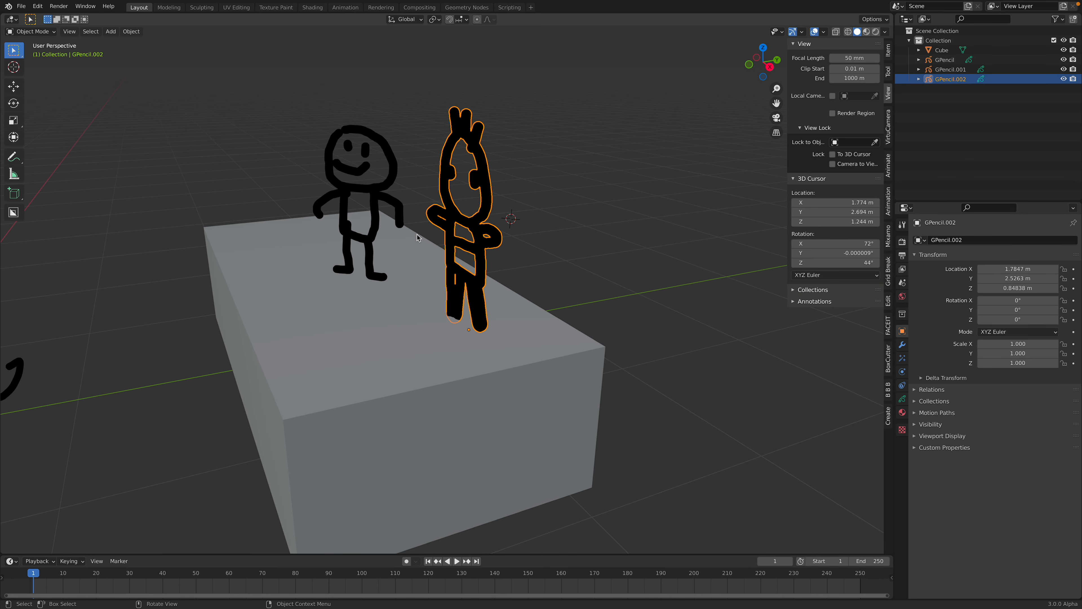
Check the spiky-haired figure's strokes in Edit Mode and return to Object Mode.
key(Tab)
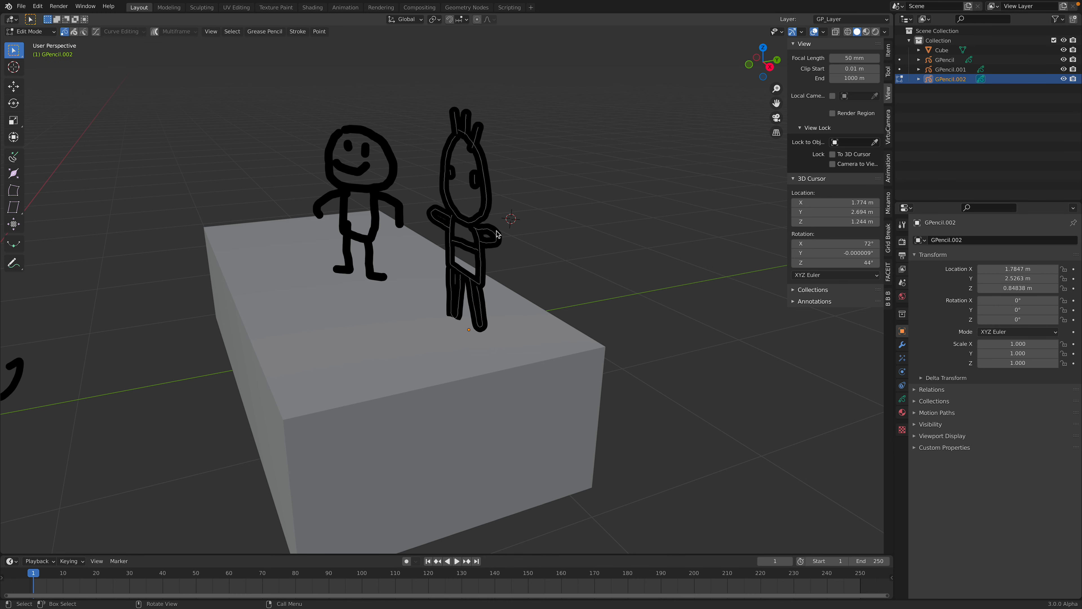
key(Tab)
middle_drag(528, 256, 542, 255)
key(Tab)
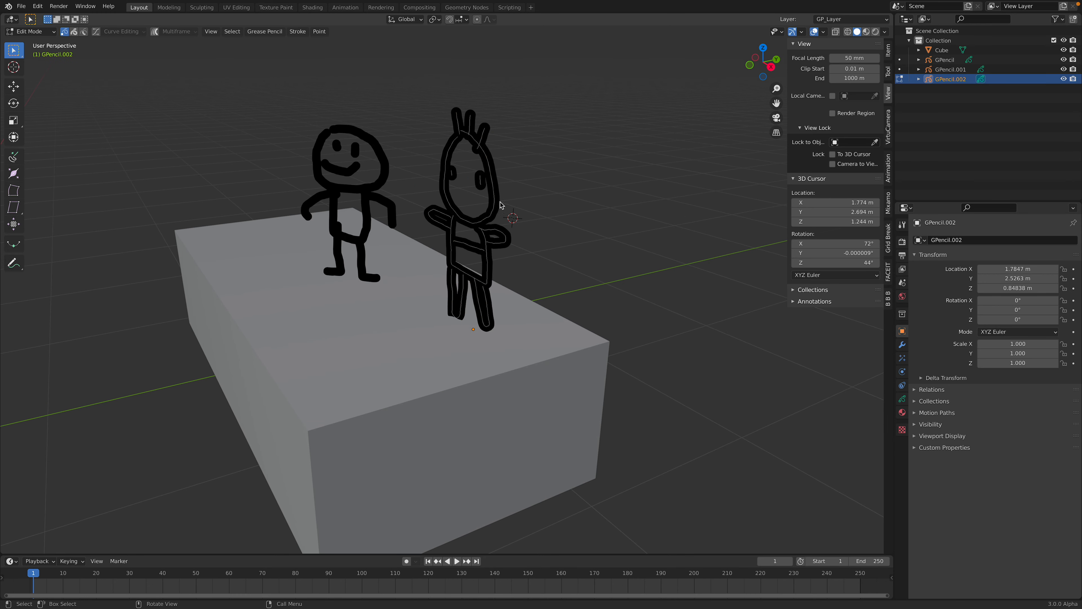
middle_drag(494, 225, 519, 157)
key(Tab)
scroll(425, 161, down, 2)
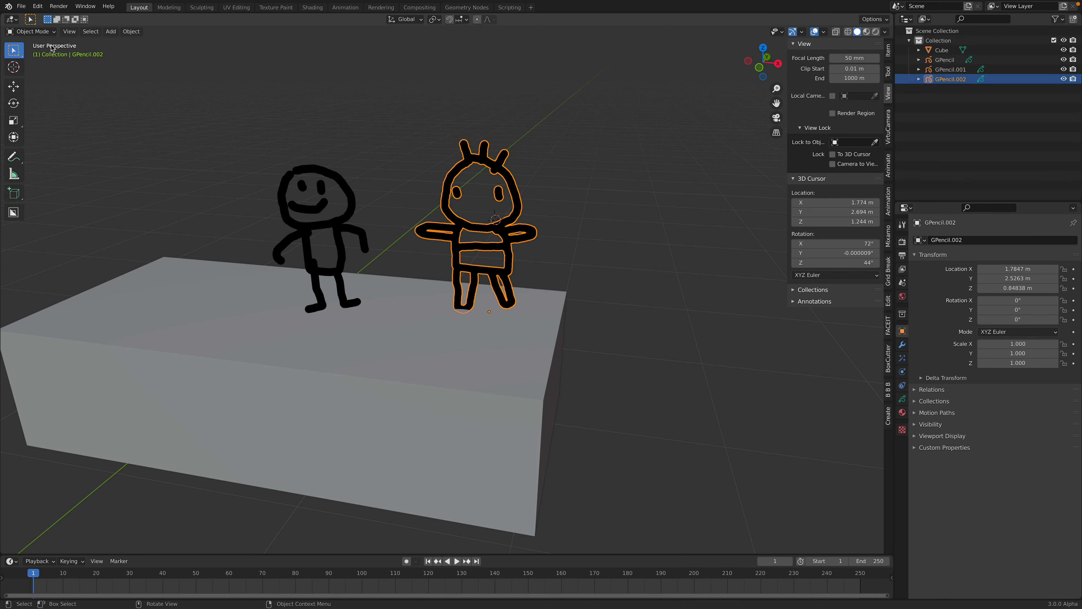
Switch the spiky-haired figure's Grease Pencil object back to Draw Mode.
click(31, 31)
click(51, 76)
middle_drag(469, 238, 524, 240)
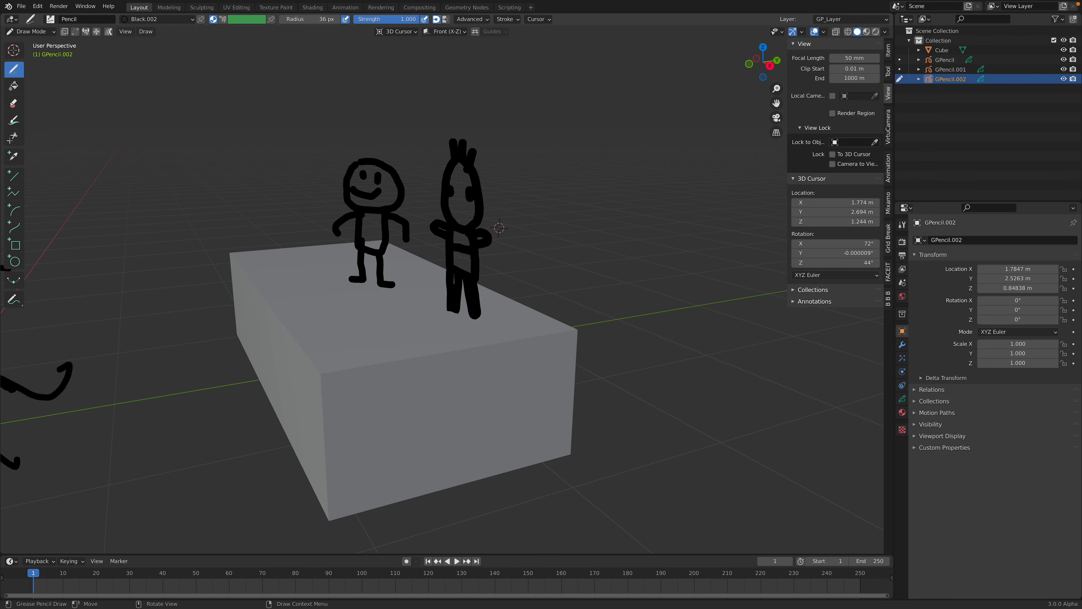
Try several test strokes around the spiky-haired figure on the Front (X-Z) plane, checking them from different angles and undoing strokes.
middle_drag(420, 196, 426, 198)
mouse_move(414, 223)
mouse_down()
mouse_move(400, 209)
mouse_move(419, 137)
mouse_move(446, 173)
mouse_up()
mouse_move(446, 173)
middle_down()
mouse_move(566, 192)
mouse_move(488, 217)
mouse_move(549, 230)
middle_up()
mouse_move(534, 243)
mouse_down()
mouse_move(567, 209)
mouse_move(514, 164)
mouse_move(520, 183)
mouse_up()
mouse_move(519, 187)
middle_down()
mouse_move(532, 216)
mouse_move(591, 217)
middle_up()
key(ctrl+z)
mouse_move(478, 207)
mouse_down()
mouse_move(396, 194)
mouse_move(422, 167)
mouse_up()
key(ctrl+z)
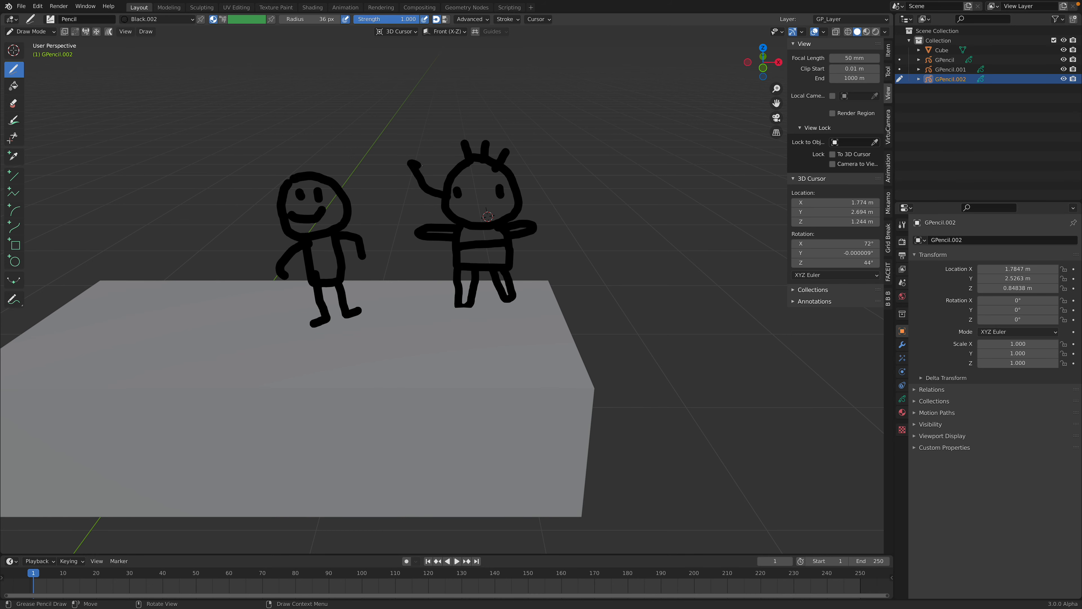
Try long strokes radiating from the spiky-haired figure's head and undo all the test strokes.
drag(435, 117, 446, 161)
drag(486, 155, 490, 115)
drag(507, 166, 538, 125)
drag(523, 183, 557, 161)
mouse_move(527, 206)
mouse_down()
mouse_move(526, 220)
mouse_move(569, 243)
mouse_up()
key(ctrl+z)
key(ctrl+z)
key(ctrl+z)
key(ctrl+z)
key(ctrl+z)
key(ctrl+z)
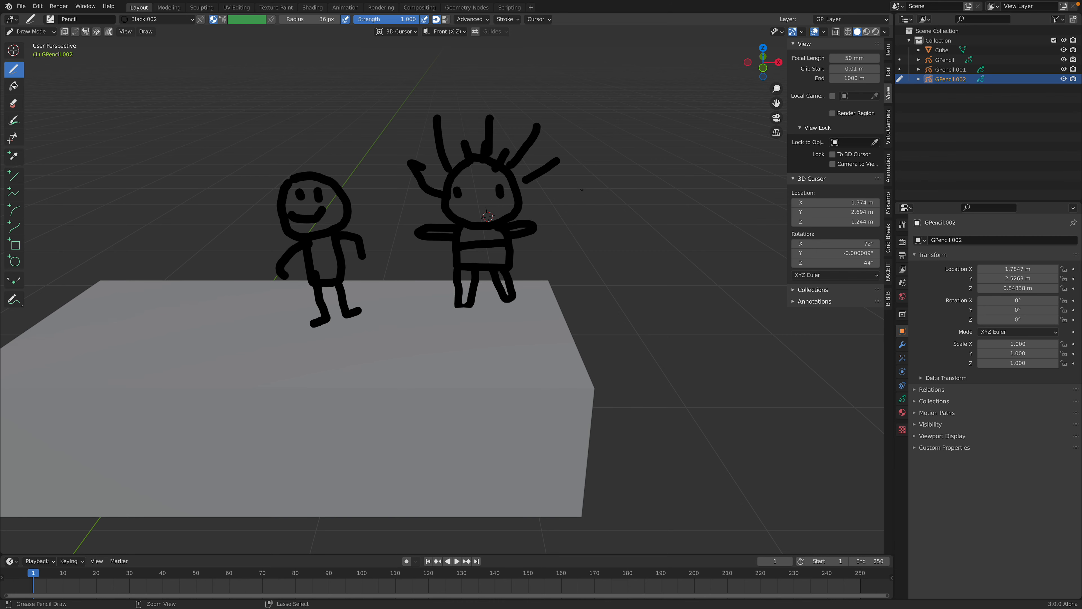
key(ctrl+z)
Draw a third figure beyond the box's edge, with a round head, body, zigzag legs and two arms.
mouse_move(548, 212)
mouse_down()
mouse_move(551, 143)
mouse_move(597, 204)
mouse_move(567, 208)
mouse_move(550, 264)
mouse_move(589, 255)
mouse_move(559, 293)
mouse_move(603, 250)
mouse_move(517, 215)
mouse_up()
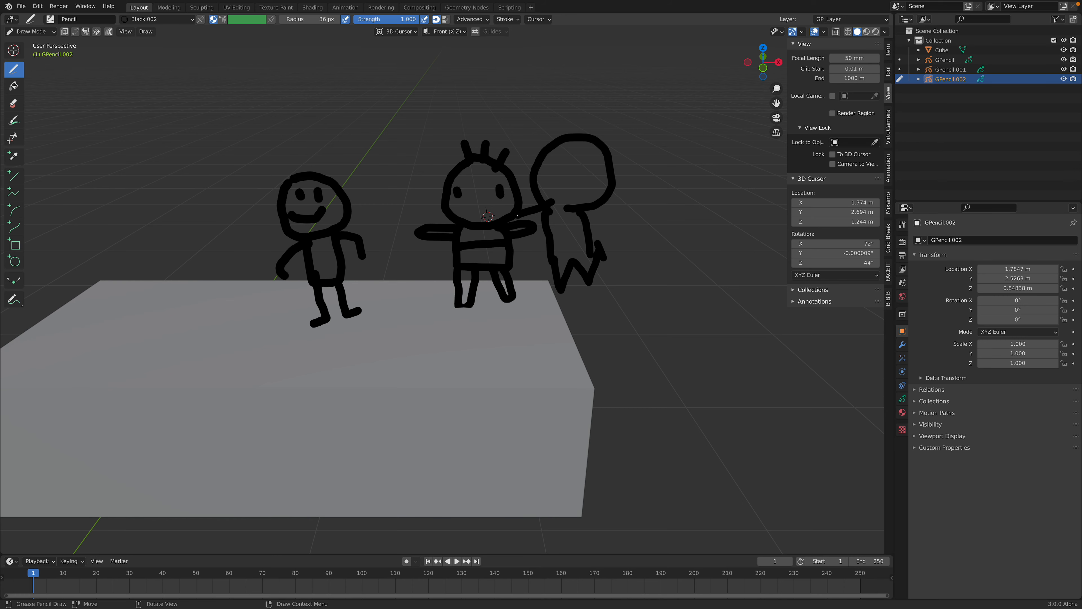
middle_drag(624, 221, 520, 200)
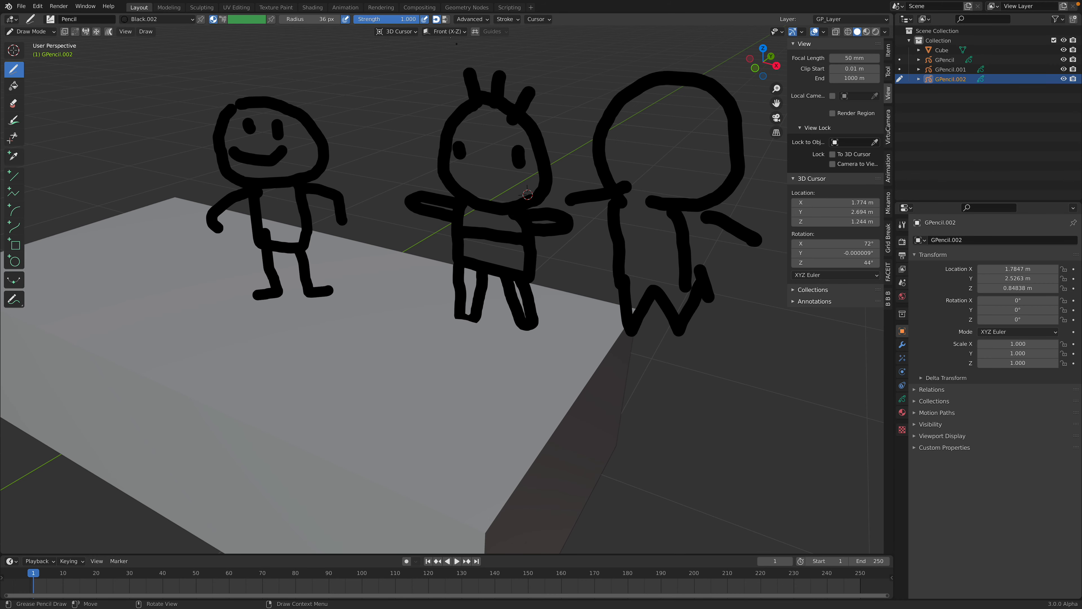
click(443, 32)
middle_drag(298, 128, 299, 143)
scroll(255, 136, down, 2)
middle_drag(156, 106, 136, 108)
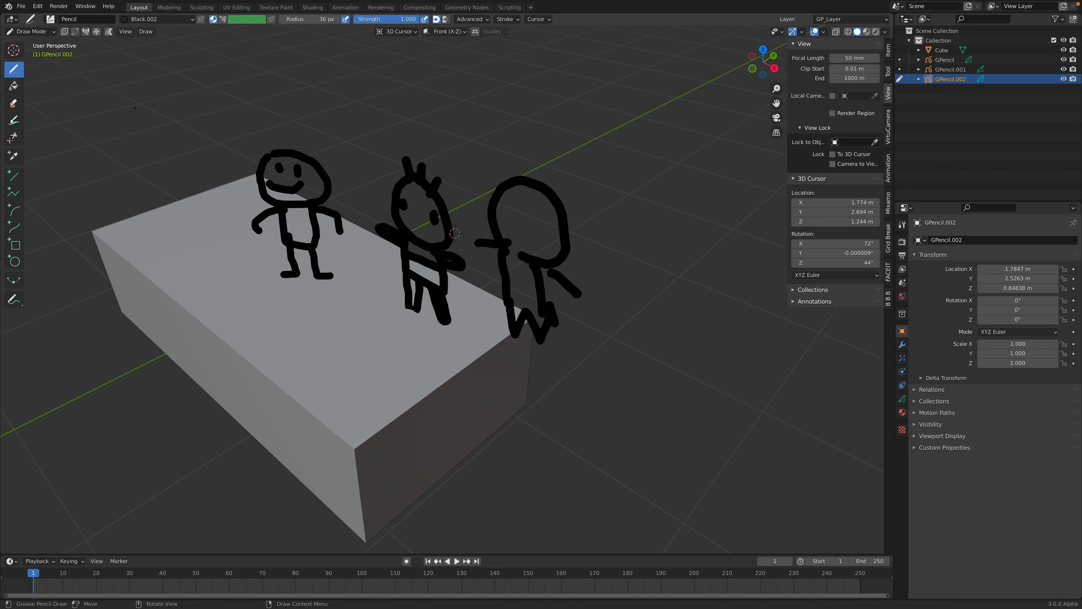
With the Cursor tool, shift the 3D cursor's Y location to 3.094 m, then reposition it in the empty space behind the figures.
click(20, 51)
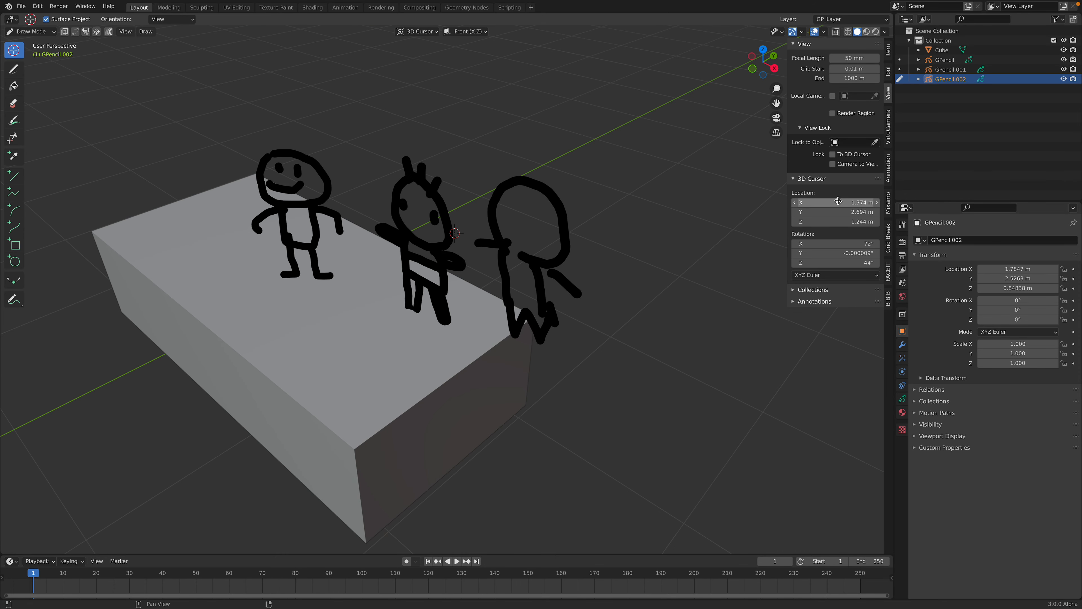
drag(830, 209, 855, 209)
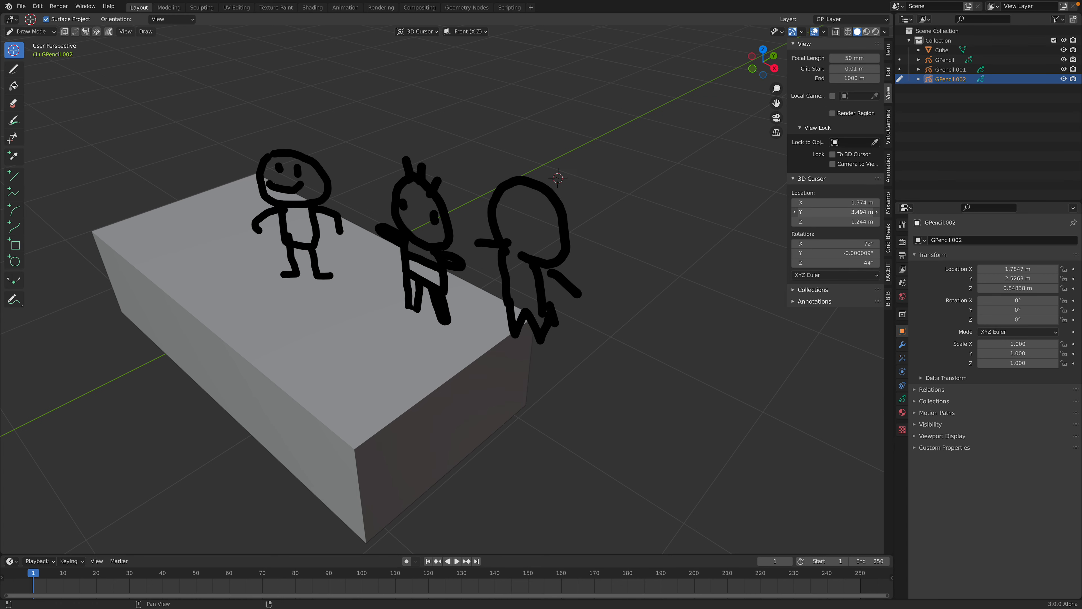
middle_drag(554, 170, 565, 178)
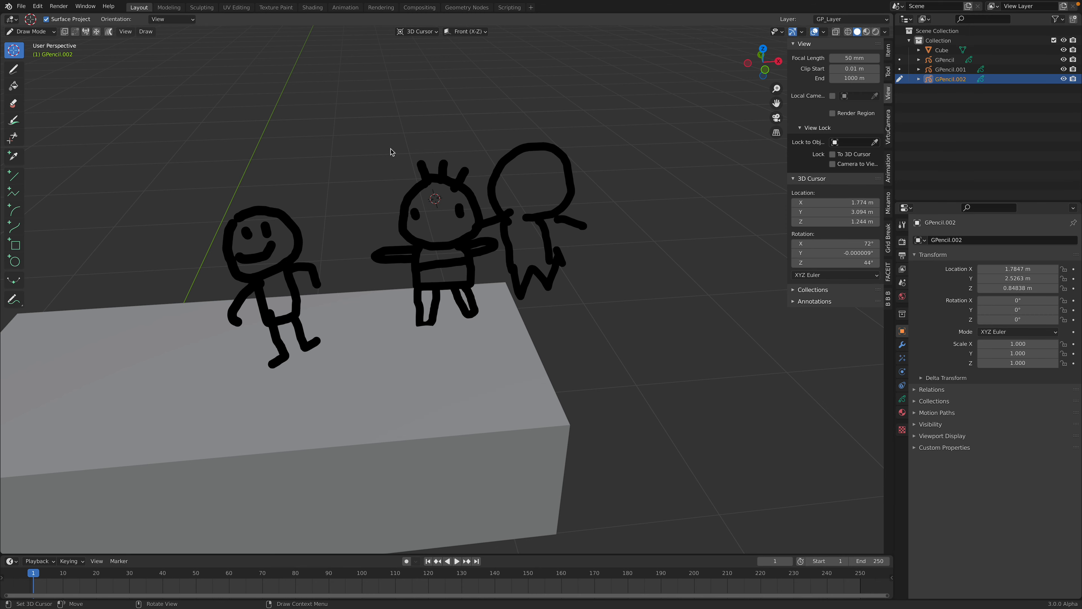
middle_drag(333, 130, 345, 137)
click(347, 137)
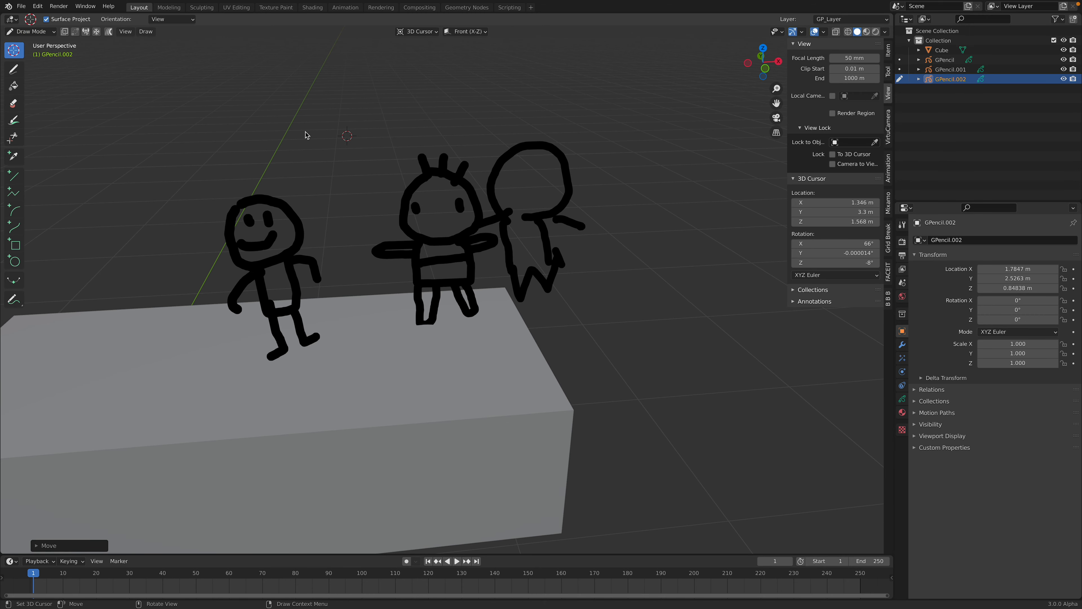
Reposition the 3D cursor behind the figures and draw a fourth figure there with a head and short body strokes, checking its depth.
mouse_move(415, 182)
middle_down()
mouse_move(408, 220)
mouse_move(374, 183)
mouse_move(346, 178)
middle_up()
click(380, 160)
click(13, 69)
mouse_move(346, 178)
mouse_down()
mouse_move(374, 116)
mouse_move(423, 170)
mouse_move(364, 178)
mouse_move(351, 222)
mouse_move(396, 235)
mouse_up()
mouse_move(355, 204)
mouse_down()
mouse_move(362, 246)
mouse_move(381, 239)
mouse_up()
middle_drag(381, 240, 405, 241)
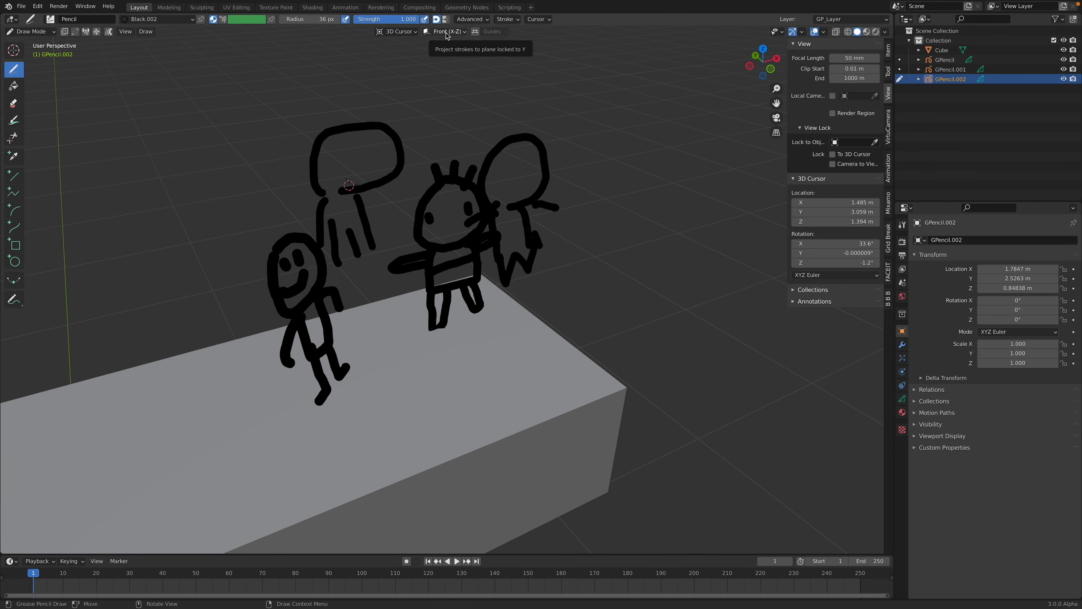
mouse_move(462, 200)
middle_down()
mouse_move(506, 200)
mouse_move(400, 186)
mouse_move(488, 175)
mouse_move(509, 191)
middle_up()
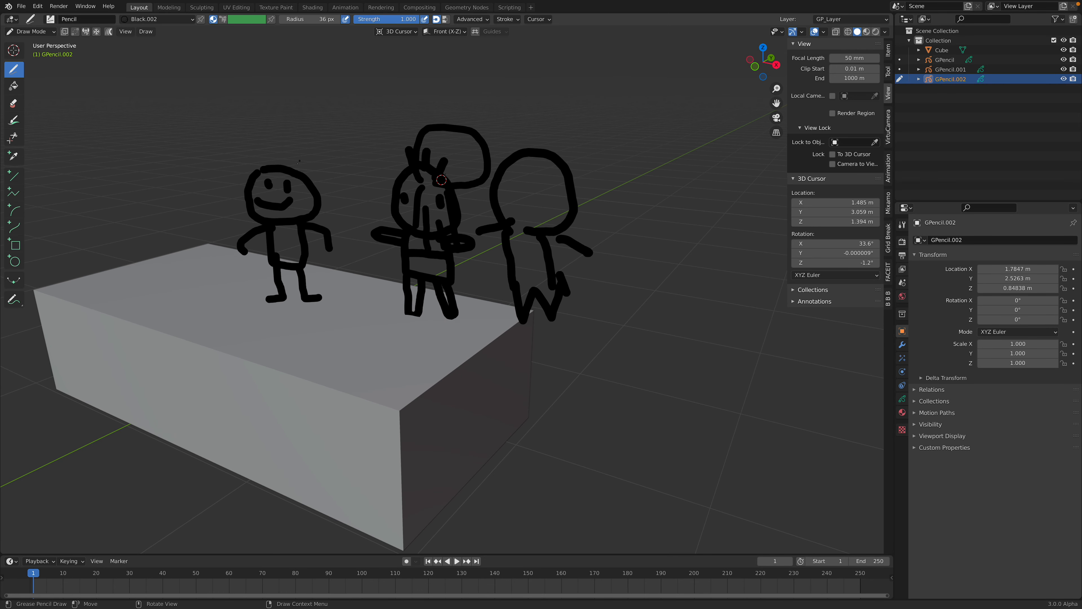
mouse_move(514, 235)
middle_down()
mouse_move(466, 224)
mouse_move(510, 238)
middle_up()
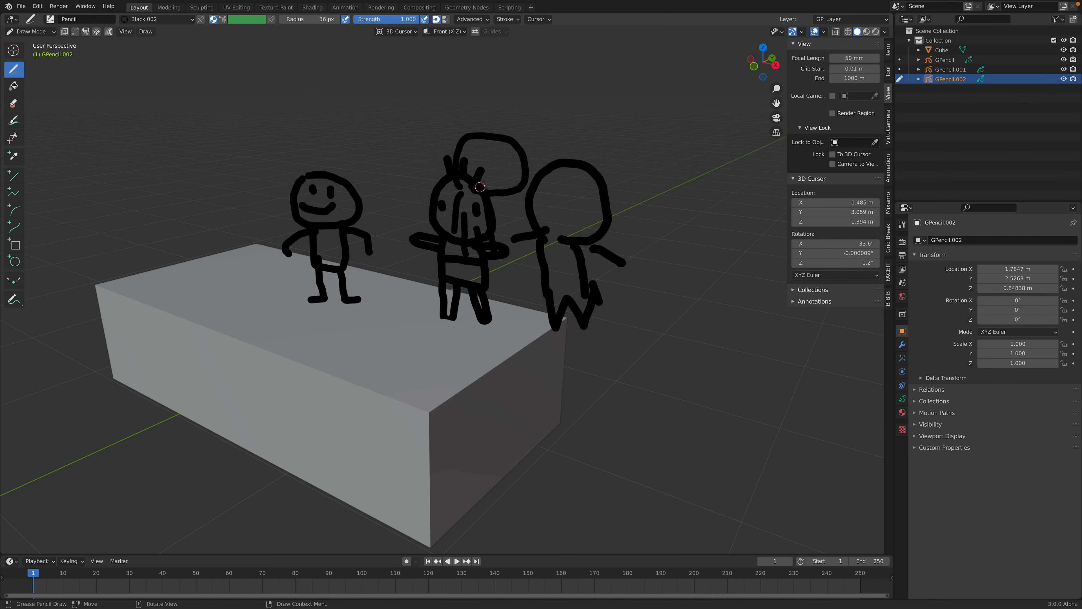
click(13, 50)
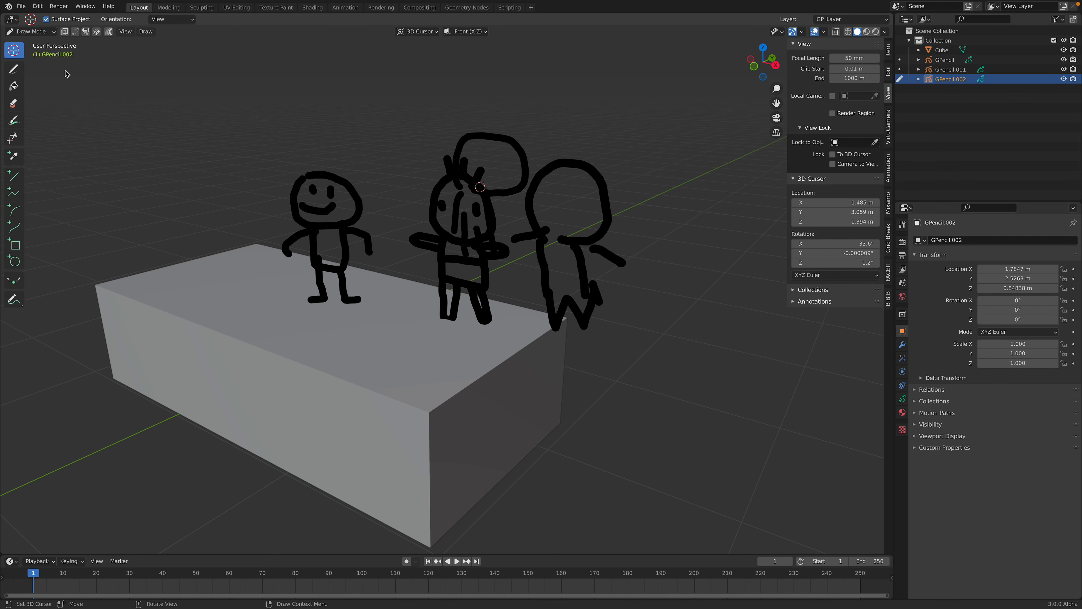
middle_drag(398, 213, 480, 247)
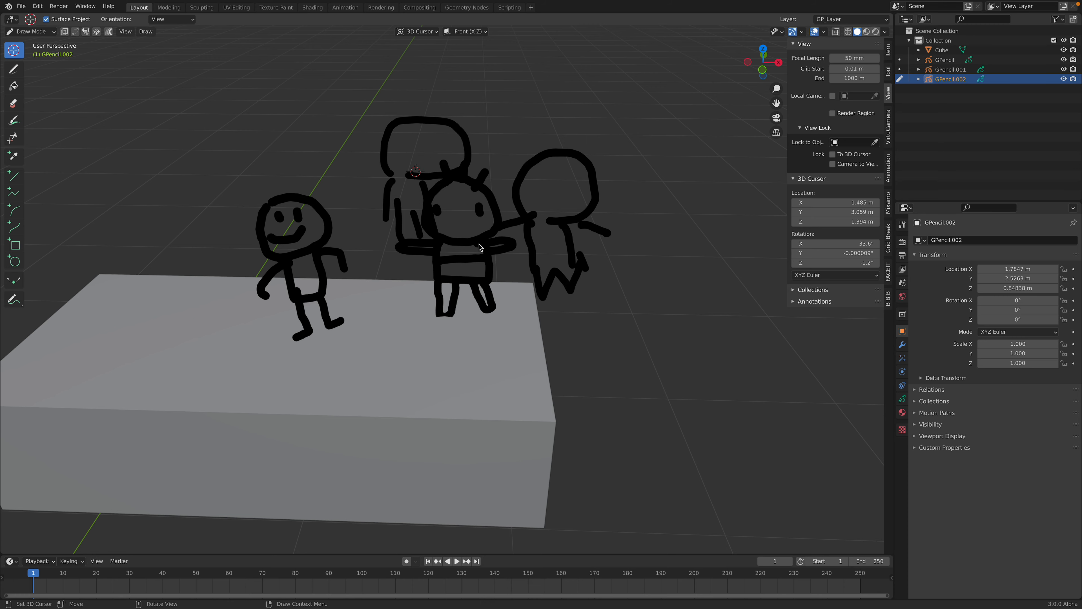
mouse_move(519, 280)
middle_down()
mouse_move(516, 261)
mouse_move(583, 312)
middle_up()
Switch to the QuickTime Player window mirroring the tablet drawing app and undo all existing strokes on Canvas0.
key(ctrl+Left)
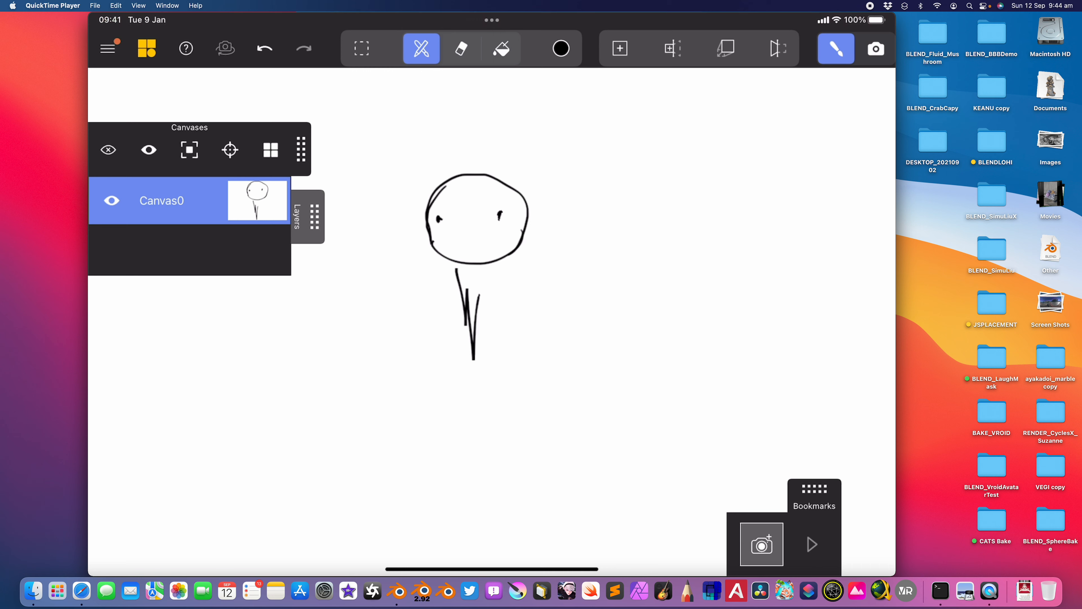
click(265, 47)
click(264, 46)
click(265, 47)
click(264, 46)
click(265, 47)
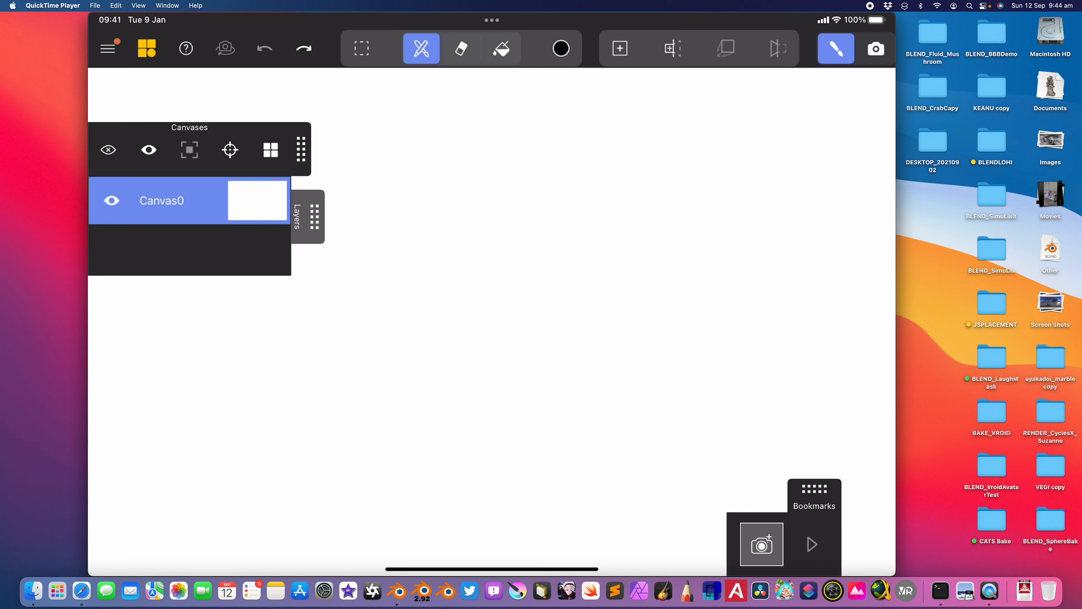
Draw a smiling character on Canvas0 with a rounded head, face, body, legs, a lowered arm and a raised arm.
mouse_move(466, 167)
mouse_down()
mouse_move(506, 151)
mouse_move(543, 236)
mouse_move(523, 248)
mouse_up()
mouse_move(471, 234)
mouse_down()
mouse_move(491, 242)
mouse_move(554, 200)
mouse_up()
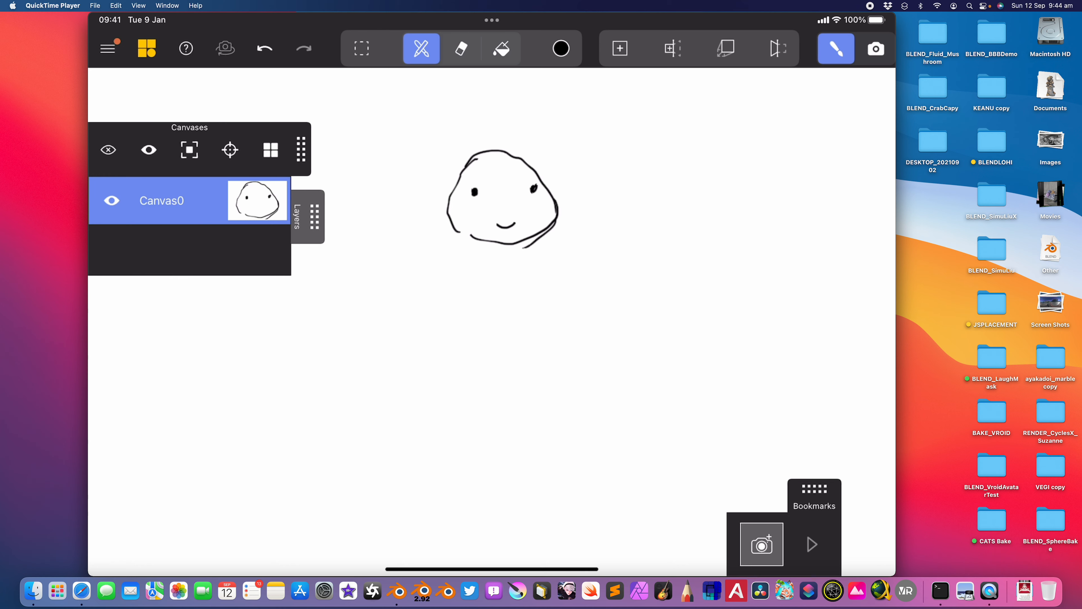
mouse_move(472, 240)
mouse_down()
mouse_move(469, 322)
mouse_move(515, 321)
mouse_up()
drag(523, 245, 525, 314)
drag(476, 321, 484, 378)
drag(524, 312, 544, 374)
drag(480, 384, 471, 389)
drag(467, 241, 450, 304)
mouse_move(528, 246)
mouse_down()
mouse_move(567, 228)
mouse_move(575, 209)
mouse_up()
drag(461, 245, 452, 307)
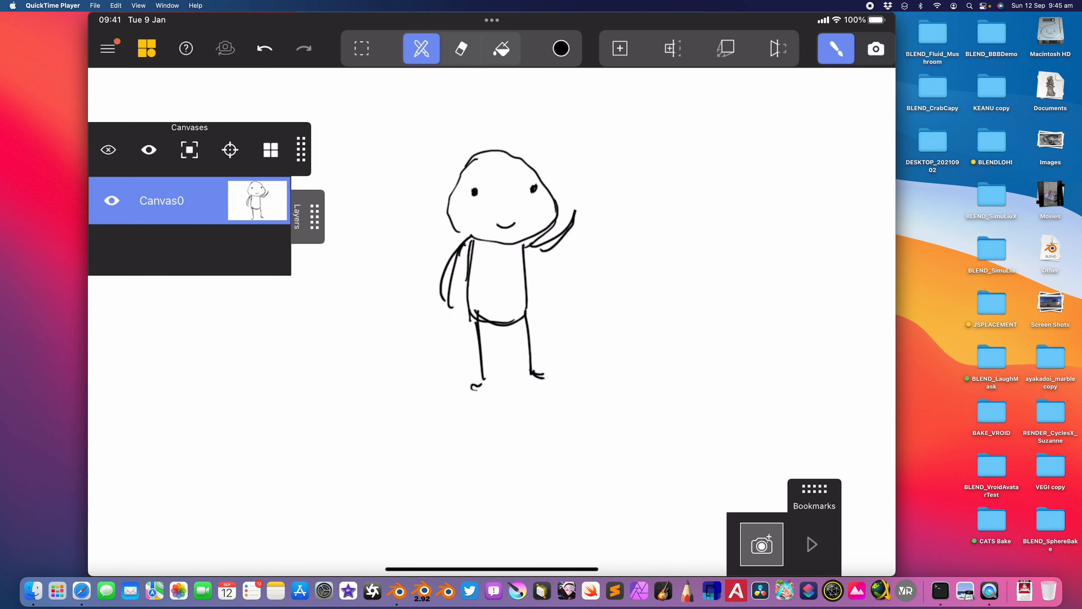
Toggle Canvas0's visibility off and on, and start adding a new canvas.
click(111, 201)
click(112, 200)
click(111, 200)
click(111, 200)
middle_drag(509, 270, 501, 308)
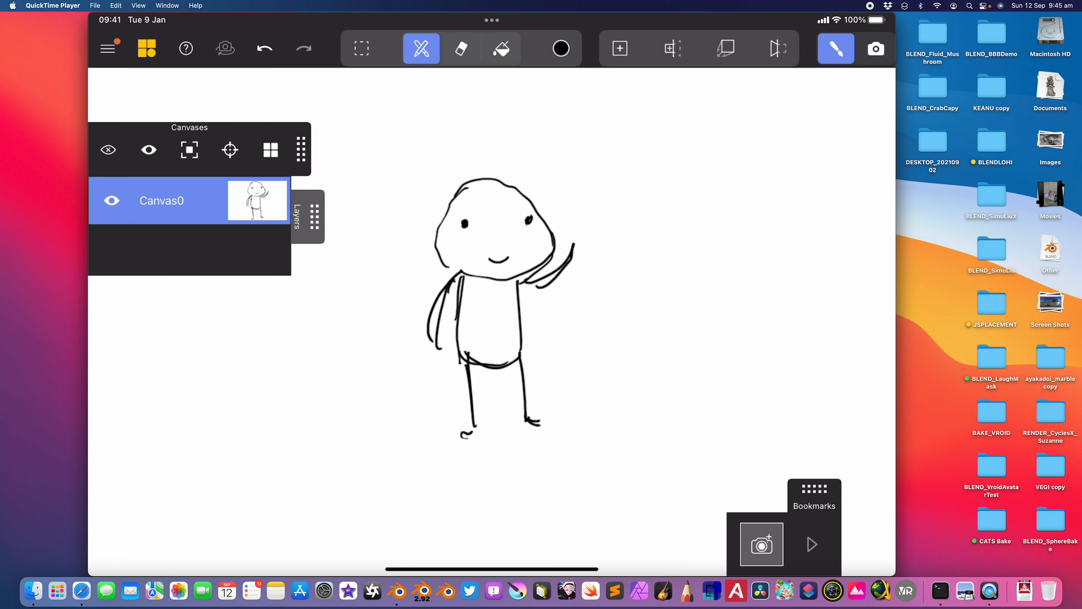
scroll(495, 308, down, 1)
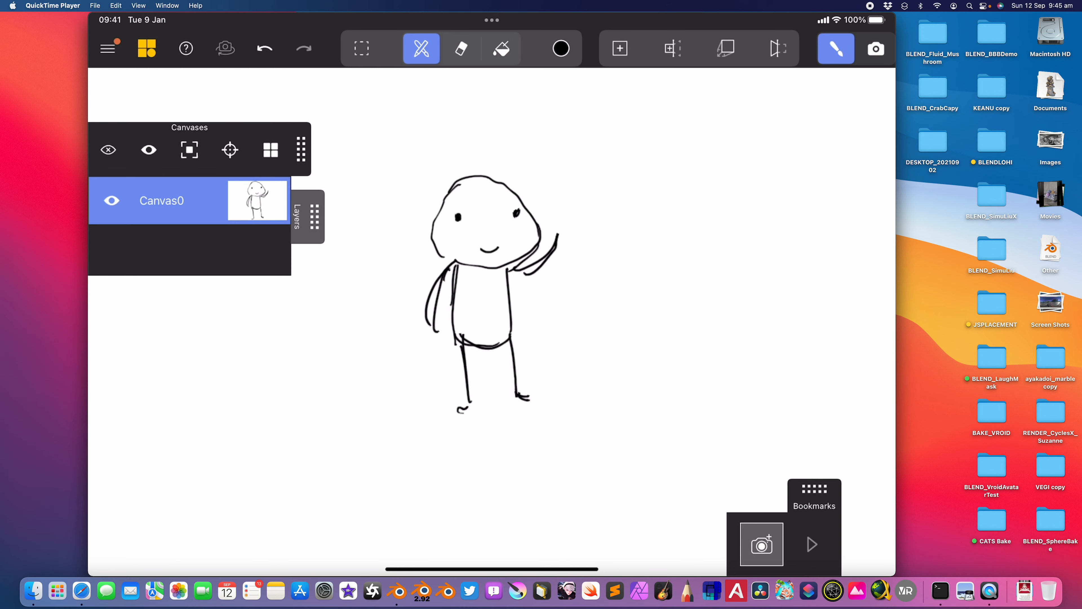
click(620, 48)
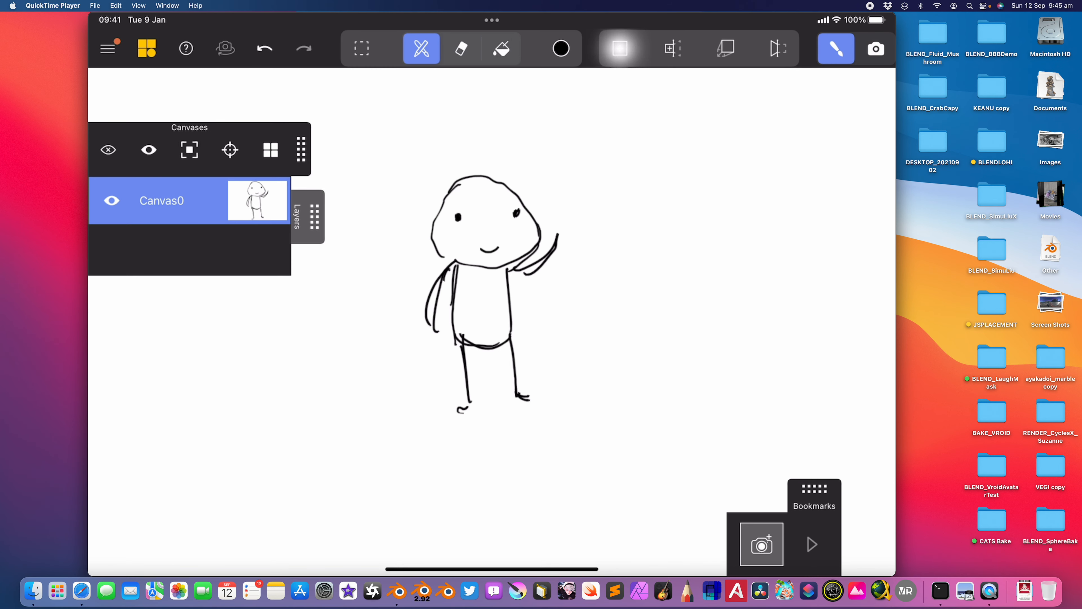
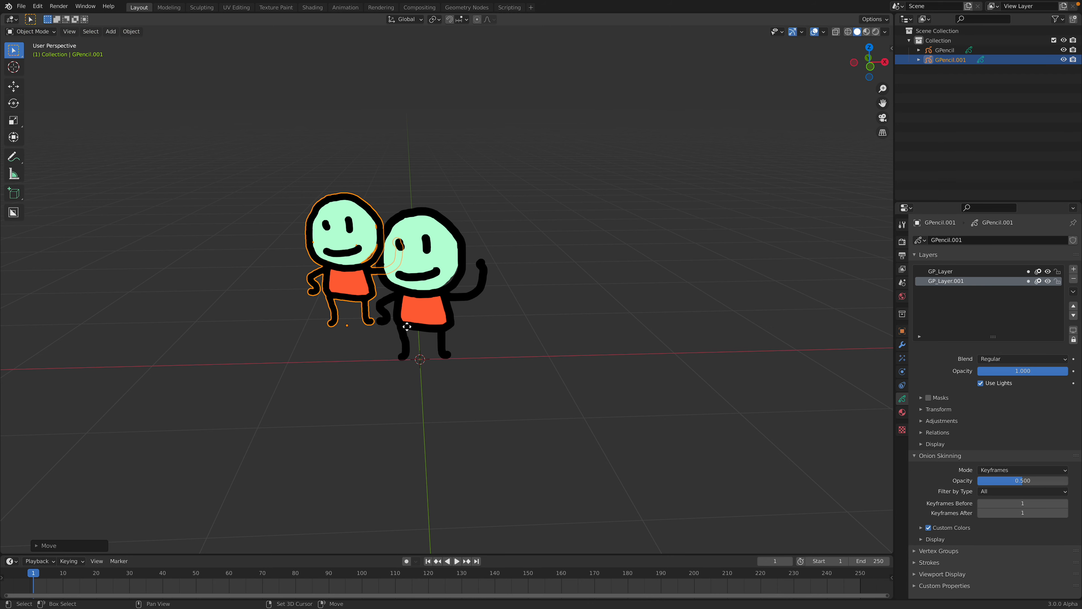
Back in Blender, duplicate the Grease Pencil character and place the copy behind and to the right of the front one.
click(558, 320)
click(511, 185)
middle_drag(512, 186, 441, 192)
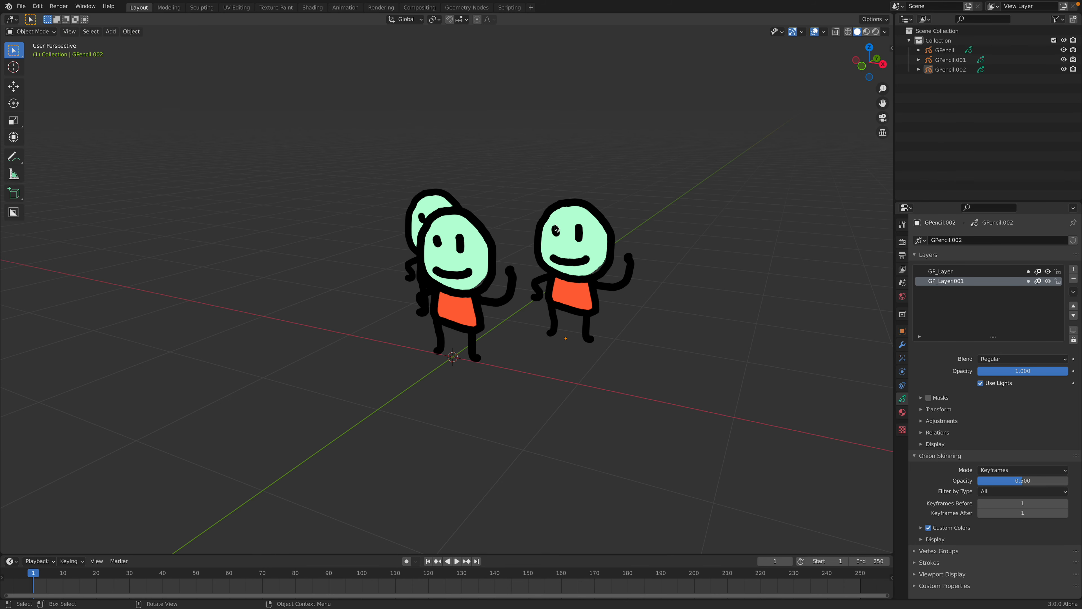
Set the stroke base color of the shared face material Material.002 to yellow on the newest character.
click(556, 228)
click(902, 412)
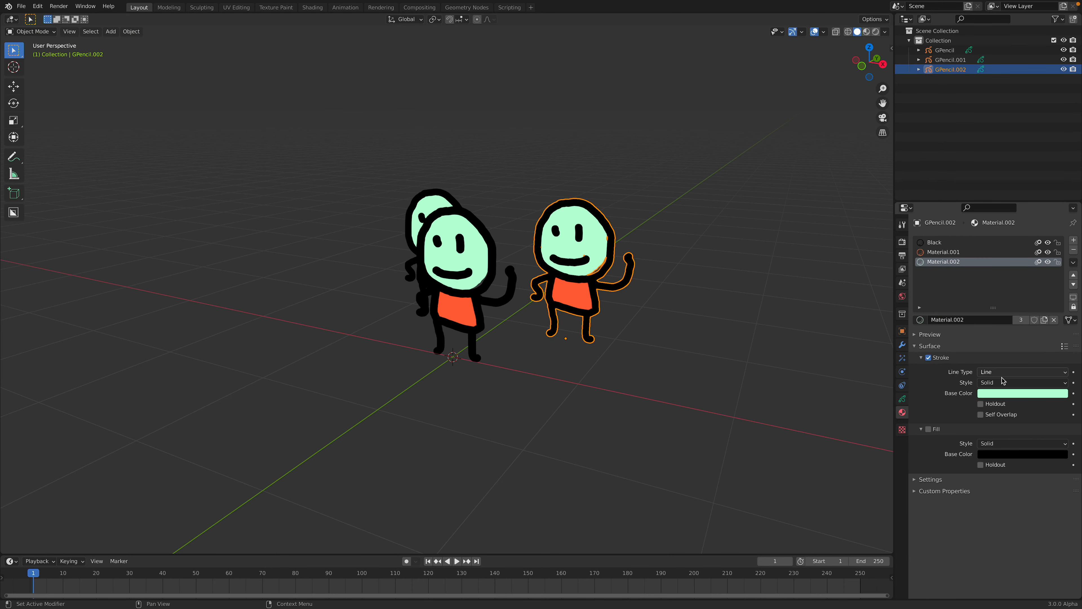
click(1007, 393)
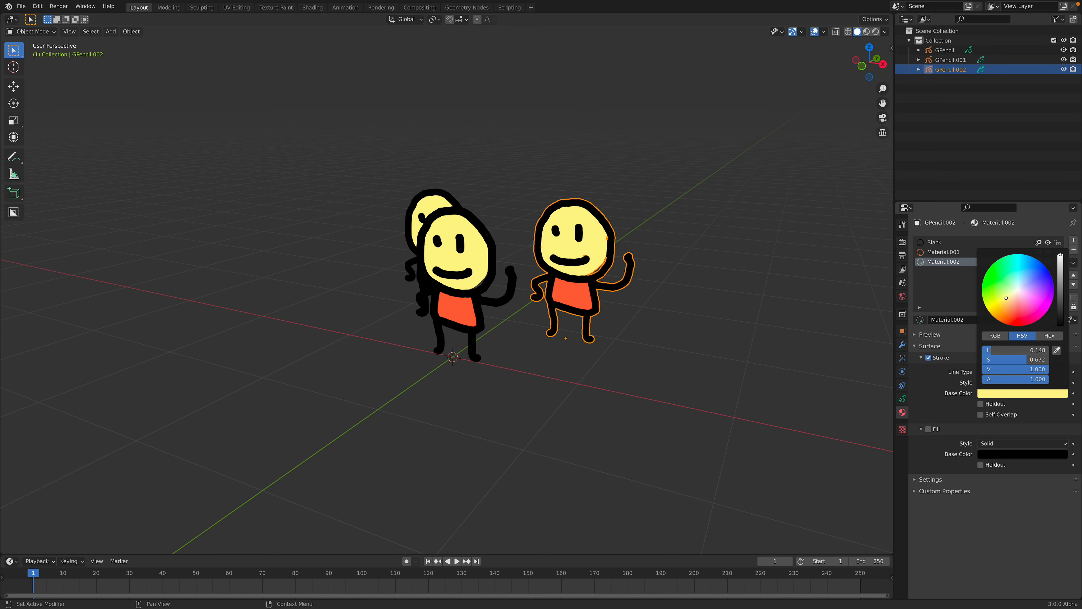
mouse_move(1007, 294)
mouse_down()
mouse_move(1022, 298)
mouse_move(1001, 303)
mouse_up()
middle_drag(633, 307, 632, 307)
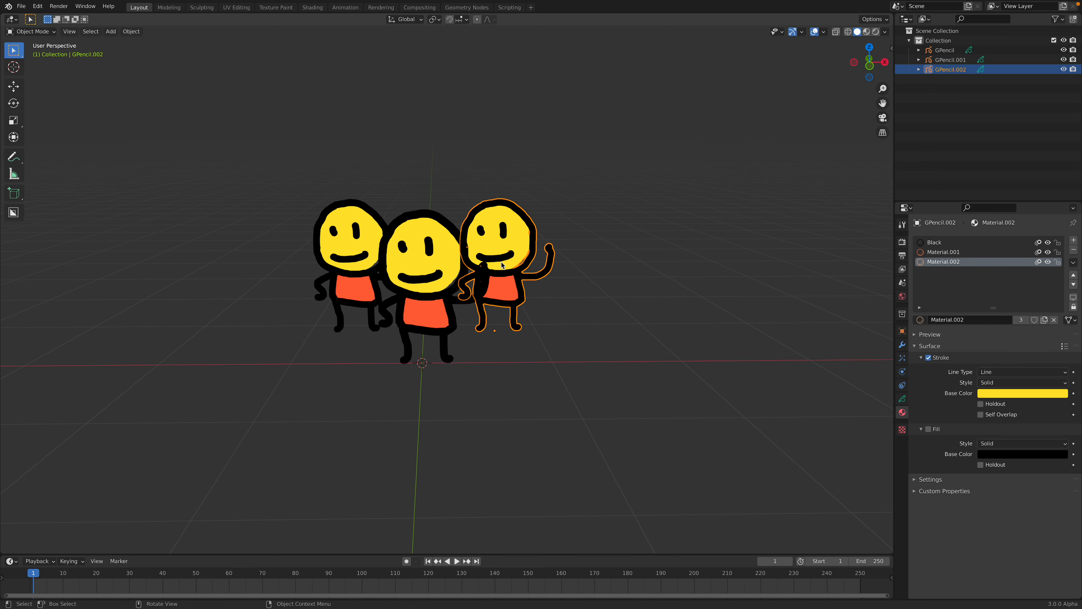
Save the scene with the three yellow-faced characters.
click(546, 189)
scroll(555, 226, up, 2)
click(546, 224)
middle_drag(621, 258, 612, 262)
key(ctrl+s)
click(341, 188)
click(426, 248)
key(ctrl+z)
key(ctrl+z)
click(443, 256)
Make the back right character's face material single-user and set its stroke base color to pink, hue 0.979 and saturation 0.488.
click(545, 228)
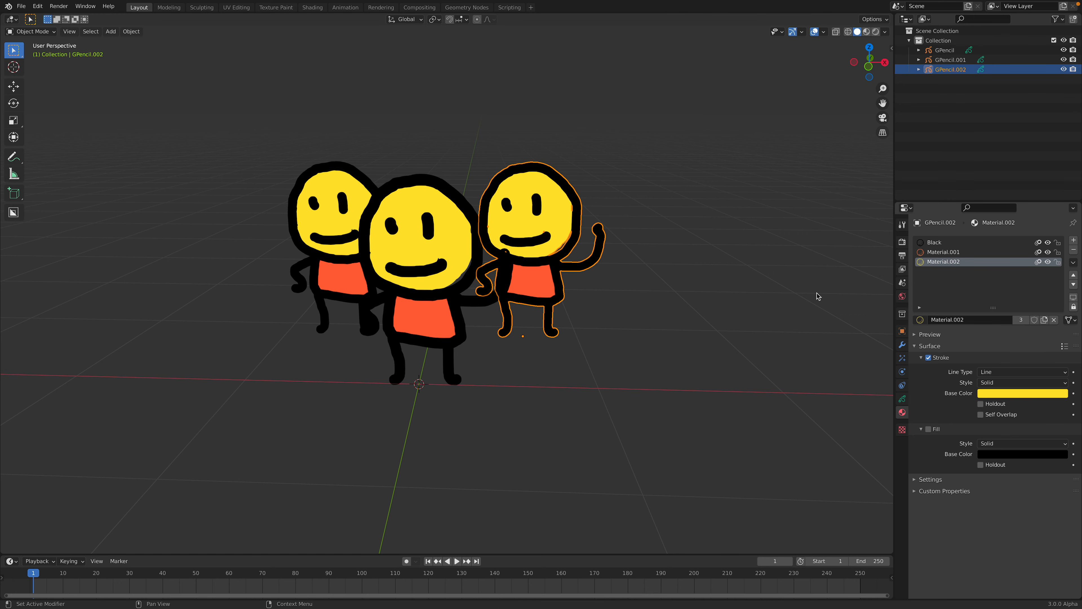
click(1020, 320)
click(1005, 393)
click(1016, 298)
drag(1017, 297, 1021, 299)
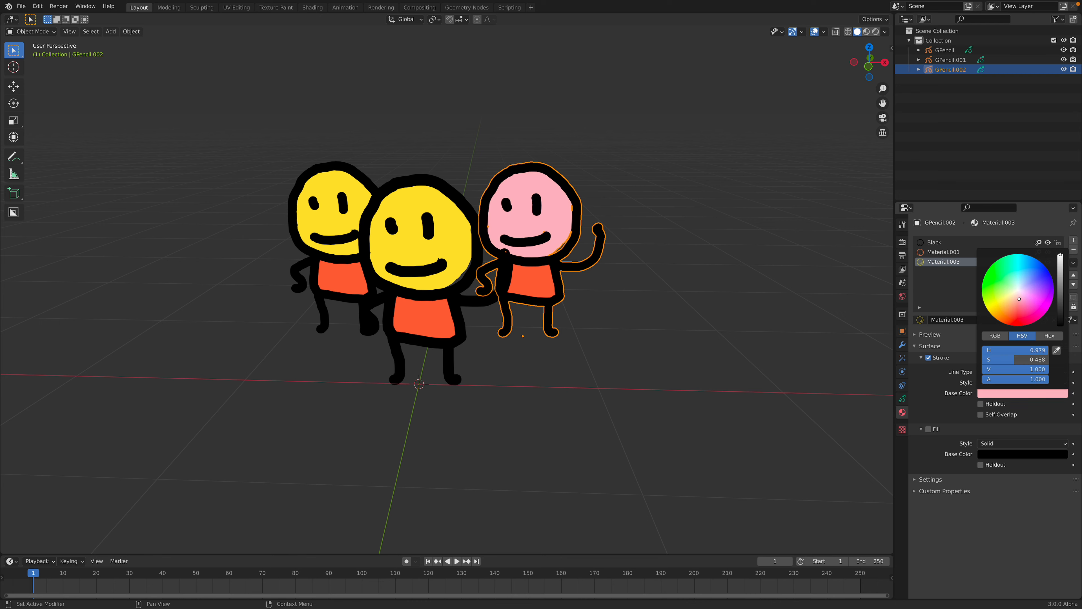
Give the back left character its own face material with an aqua stroke base color, hue 0.453 and saturation 0.496.
click(326, 196)
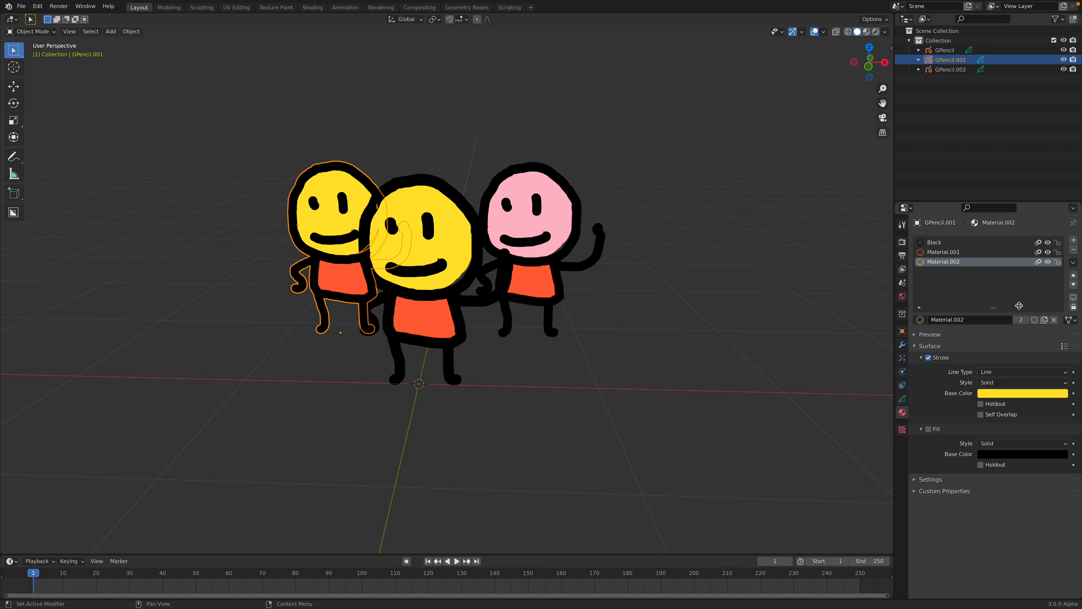
click(1008, 392)
drag(1021, 299, 1014, 285)
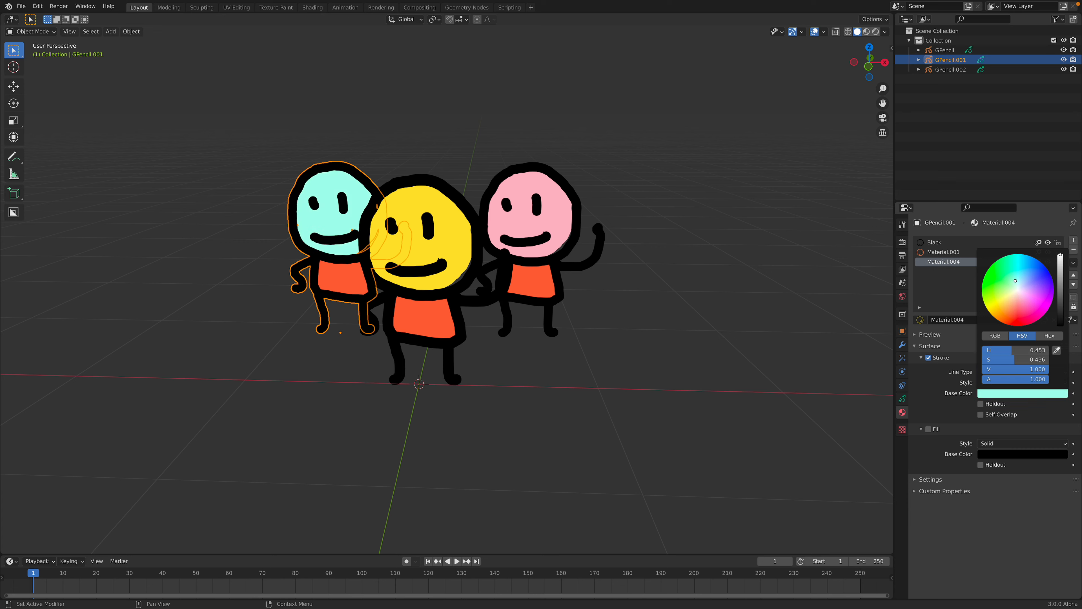
Try a pale green stroke color, hue 0.293 and saturation 0.450, on the shared shirt material Material.001 and undo it.
click(553, 318)
click(933, 252)
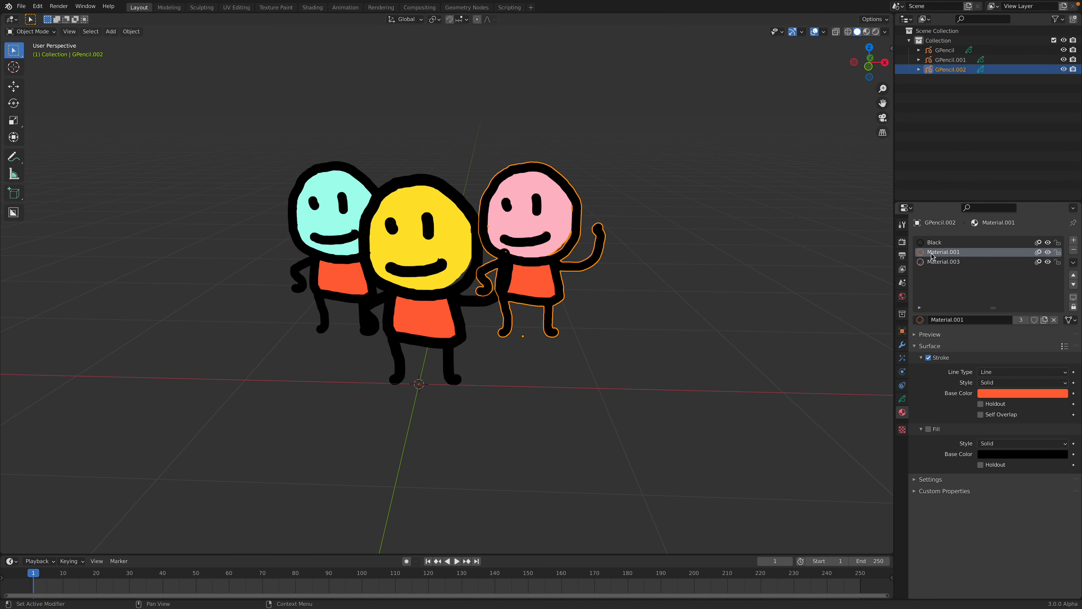
click(993, 393)
mouse_move(1014, 294)
mouse_down()
mouse_move(1025, 305)
mouse_move(992, 302)
mouse_move(1004, 292)
mouse_up()
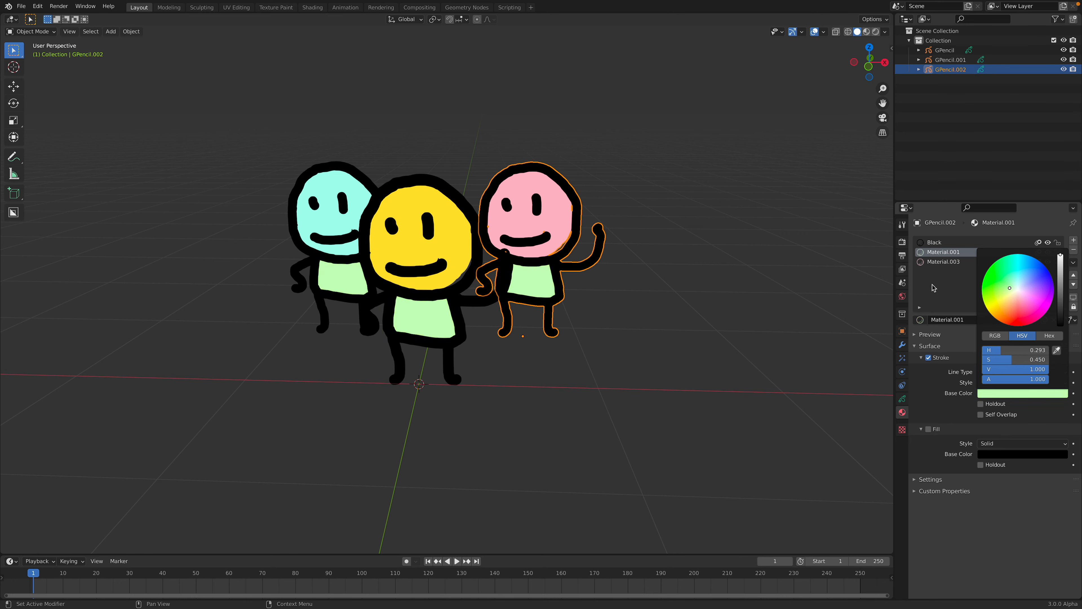
click(681, 304)
scroll(681, 304, down, 3)
middle_drag(681, 305, 514, 272)
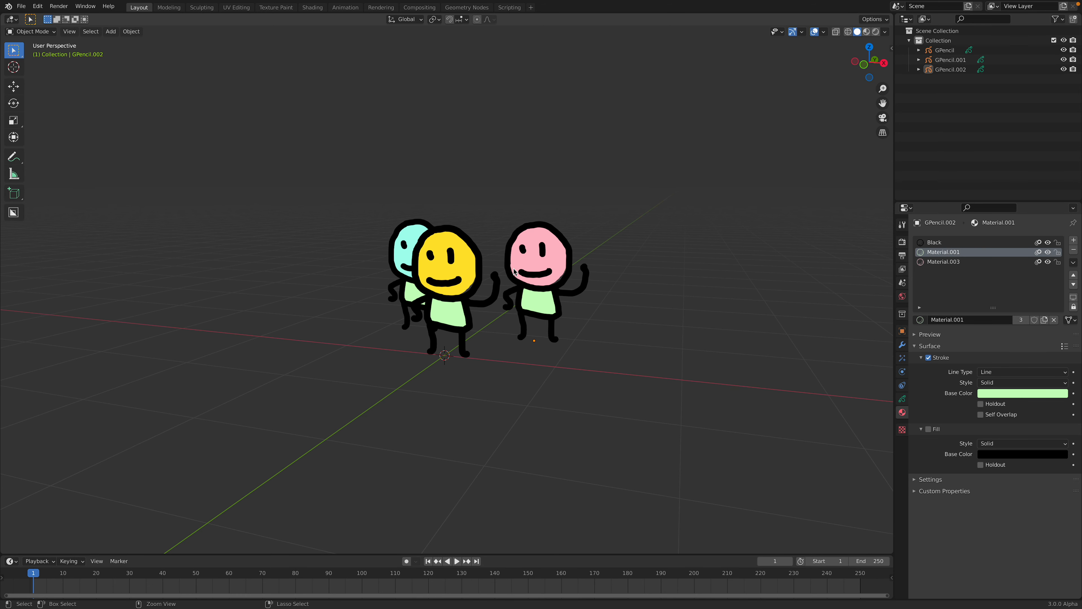
click(515, 271)
key(ctrl+z)
Save the recolored character scene as mentalGP_001.blend.
click(605, 221)
middle_drag(605, 221, 635, 217)
key(ctrl+s)
middle_drag(528, 282, 514, 284)
scroll(494, 283, up, 2)
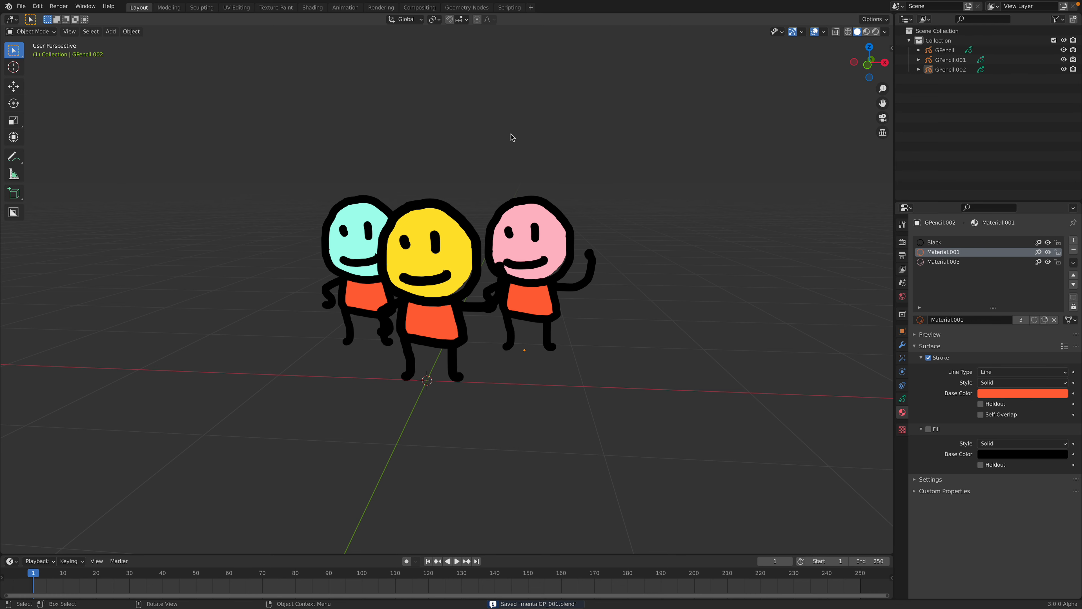
Examine the three colored characters by selecting each in turn and viewing their spacing from several angles.
click(510, 211)
middle_drag(510, 211, 475, 276)
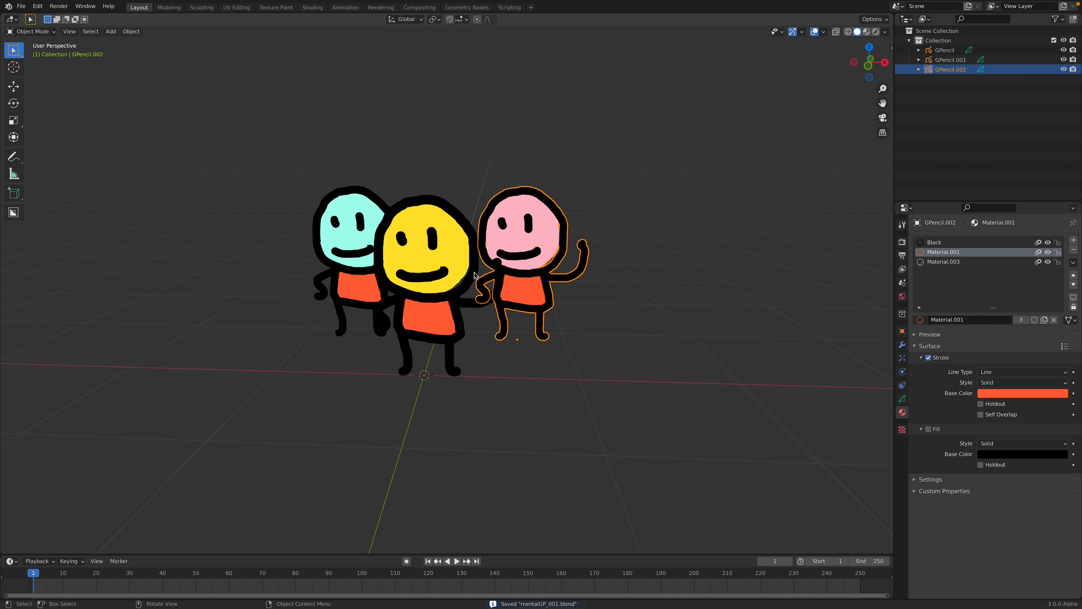
click(422, 281)
click(507, 239)
click(354, 236)
click(443, 256)
click(509, 241)
click(395, 230)
click(522, 246)
middle_drag(400, 243, 377, 188)
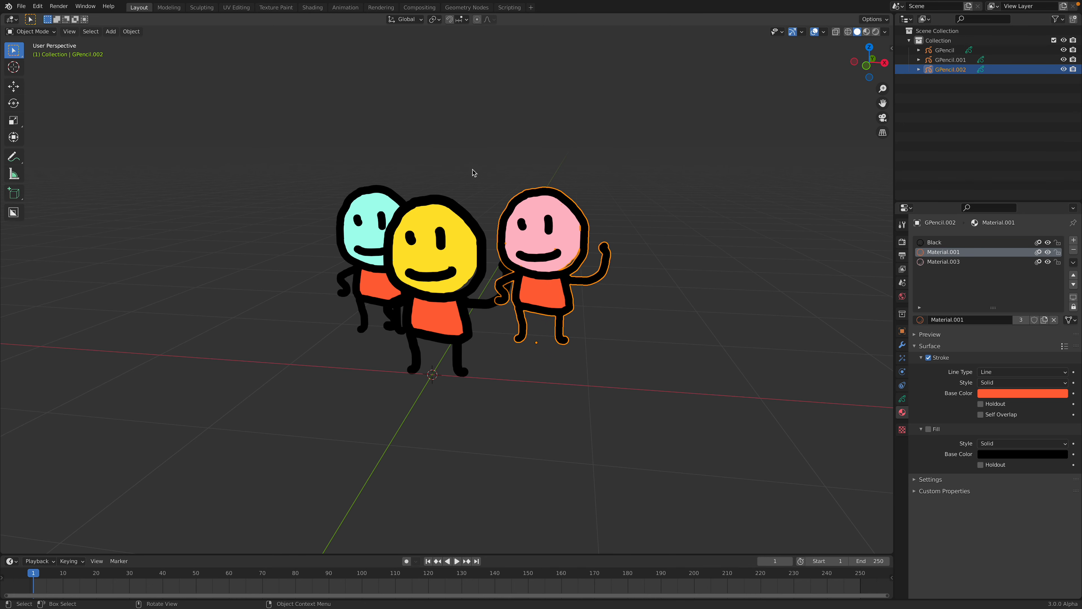
middle_drag(474, 172, 496, 158)
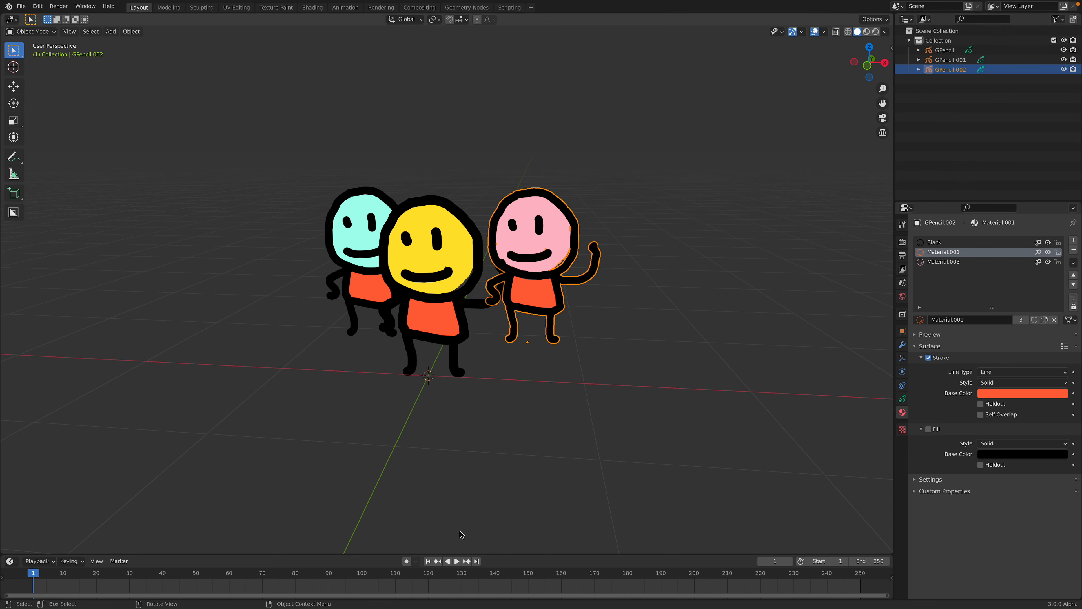
middle_drag(487, 416, 523, 383)
click(523, 383)
middle_drag(379, 379, 398, 281)
click(541, 322)
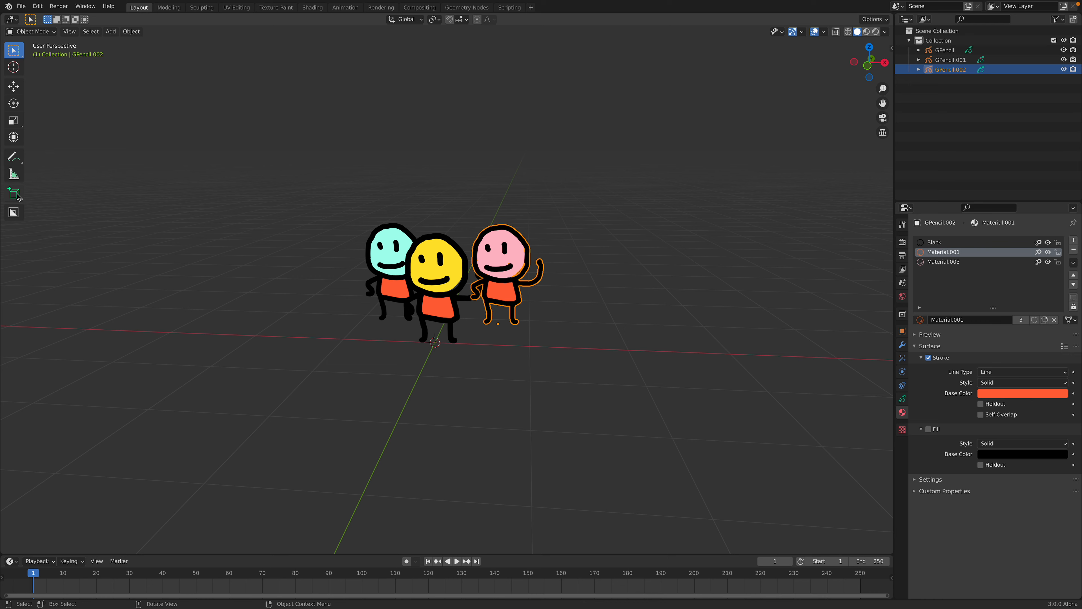
With the Add Cube tool, create a tall box on each side of the character group.
click(15, 196)
drag(251, 260, 275, 294)
click(274, 143)
drag(572, 298, 662, 369)
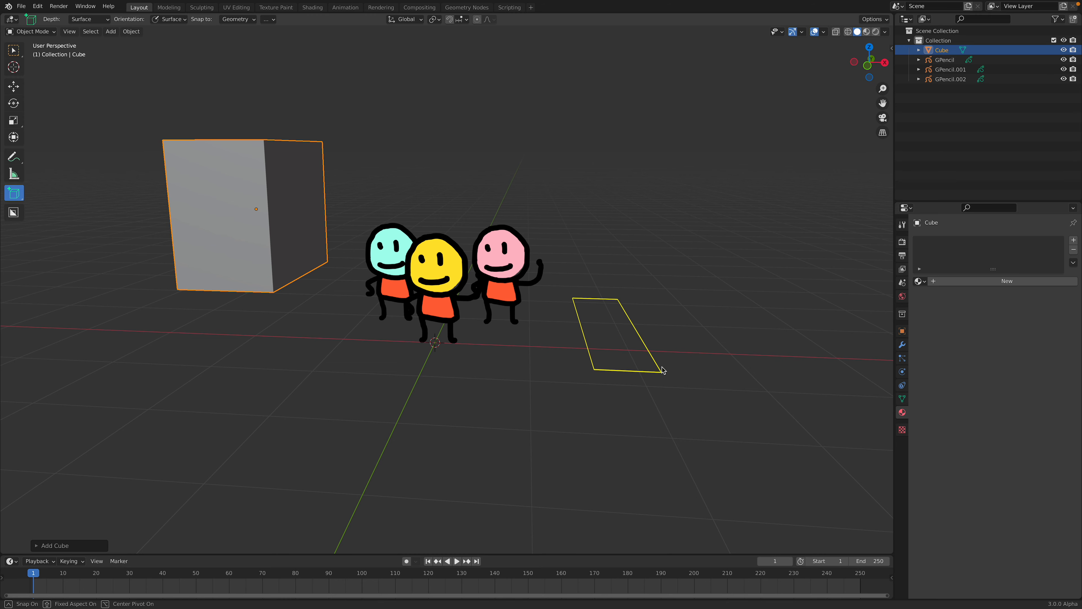
click(691, 179)
middle_drag(690, 179, 573, 242)
key(ctrl+Left)
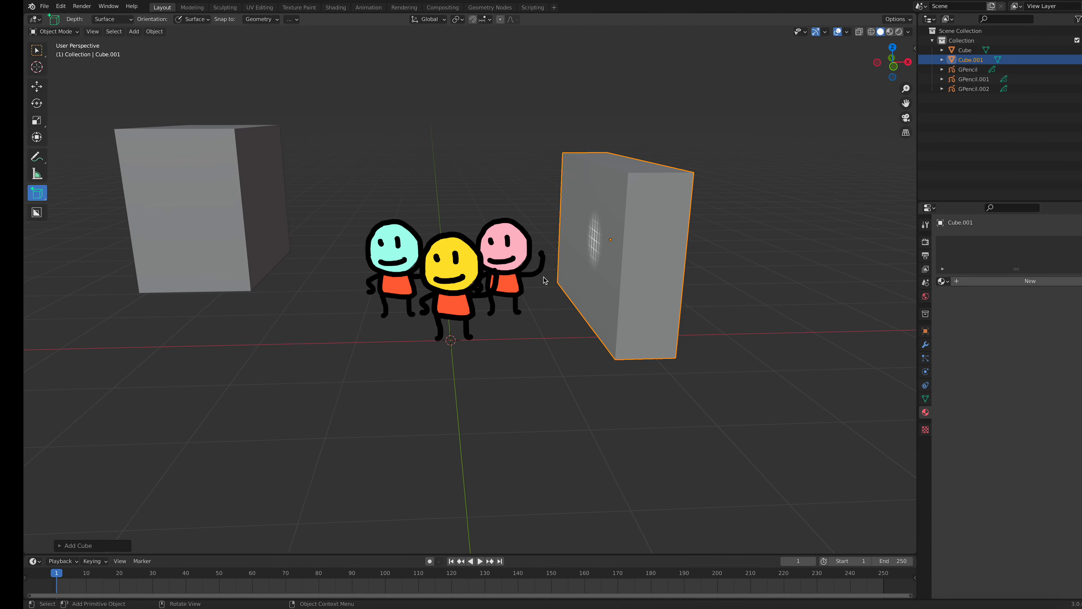
Add a third, lower and wider box behind the characters, between the two tall boxes.
middle_drag(499, 329, 430, 331)
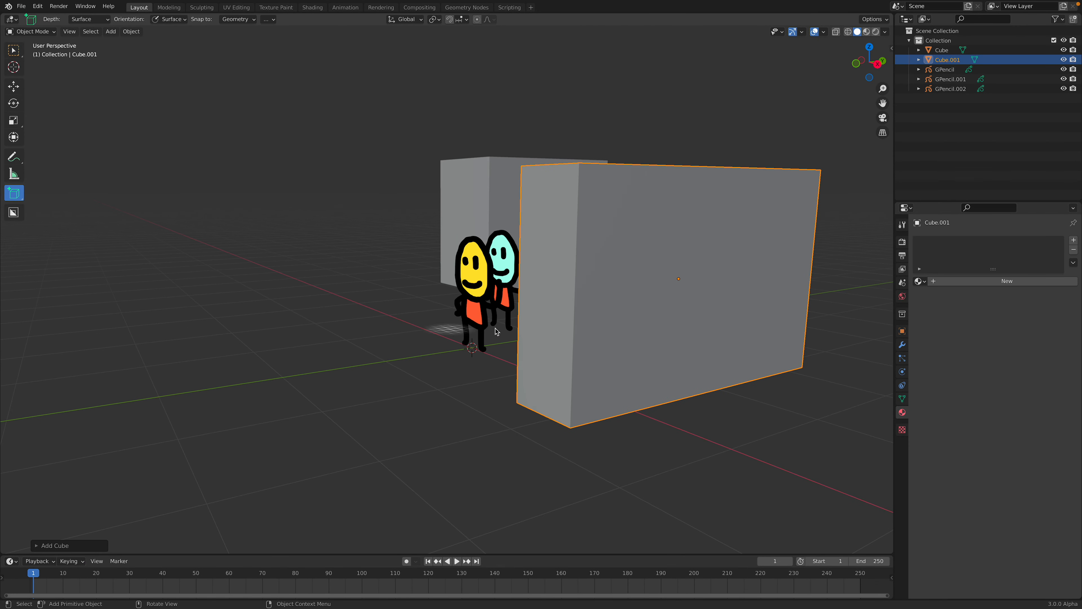
scroll(518, 330, down, 2)
mouse_move(518, 329)
middle_down()
mouse_move(387, 319)
mouse_move(603, 321)
mouse_move(509, 314)
mouse_move(478, 294)
mouse_move(447, 238)
middle_up()
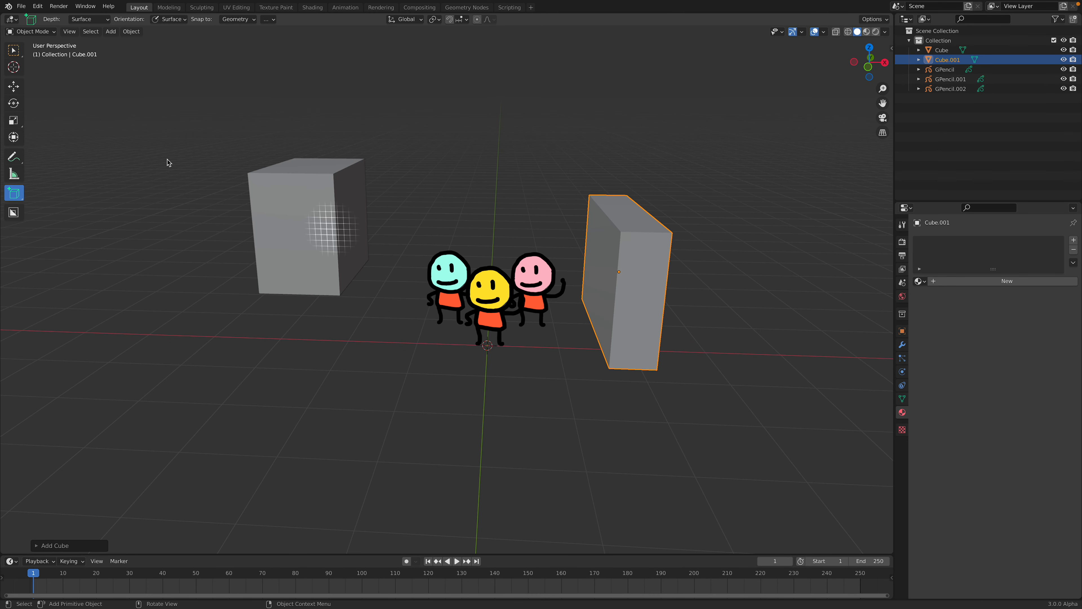
drag(459, 234, 520, 251)
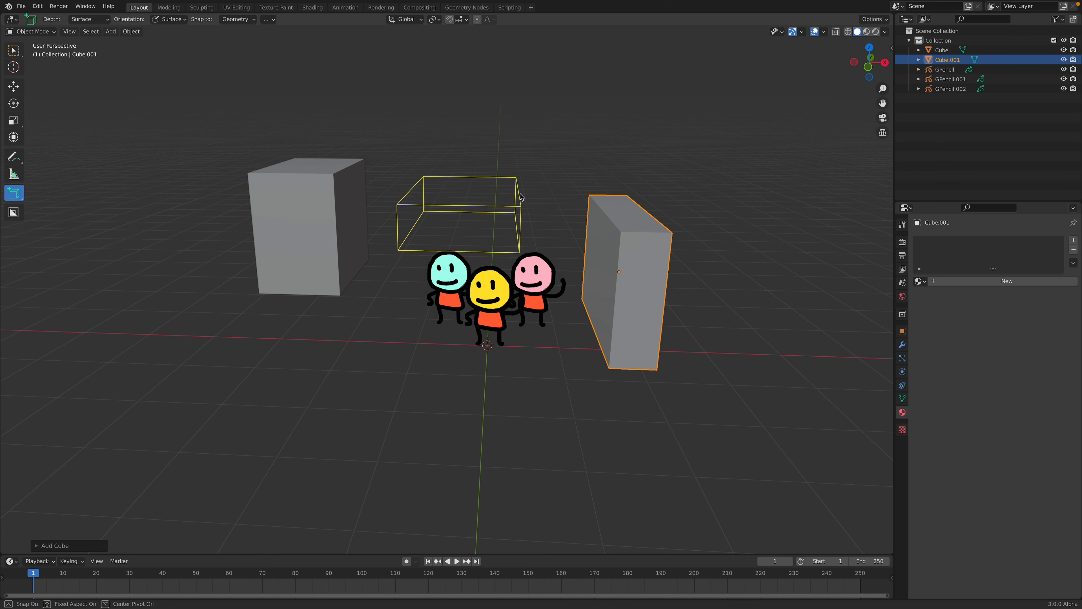
click(520, 192)
mouse_move(520, 192)
middle_down()
mouse_move(510, 248)
mouse_move(370, 203)
middle_up()
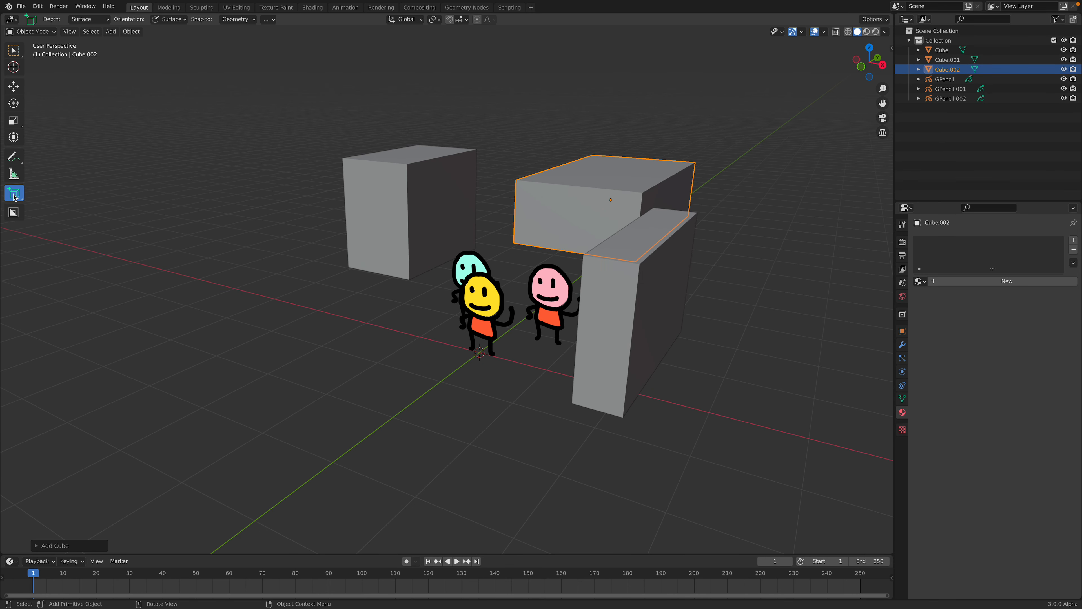
Switch to the selection tool and freely move the turquoise character up and back, towards the low rear box.
click(13, 50)
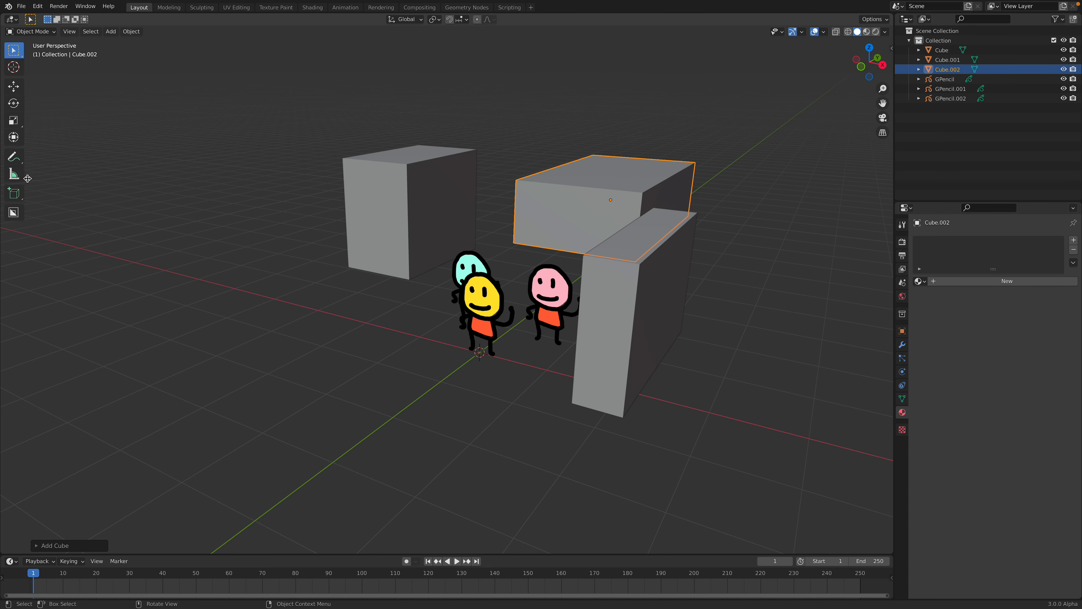
middle_drag(82, 190, 416, 340)
click(459, 325)
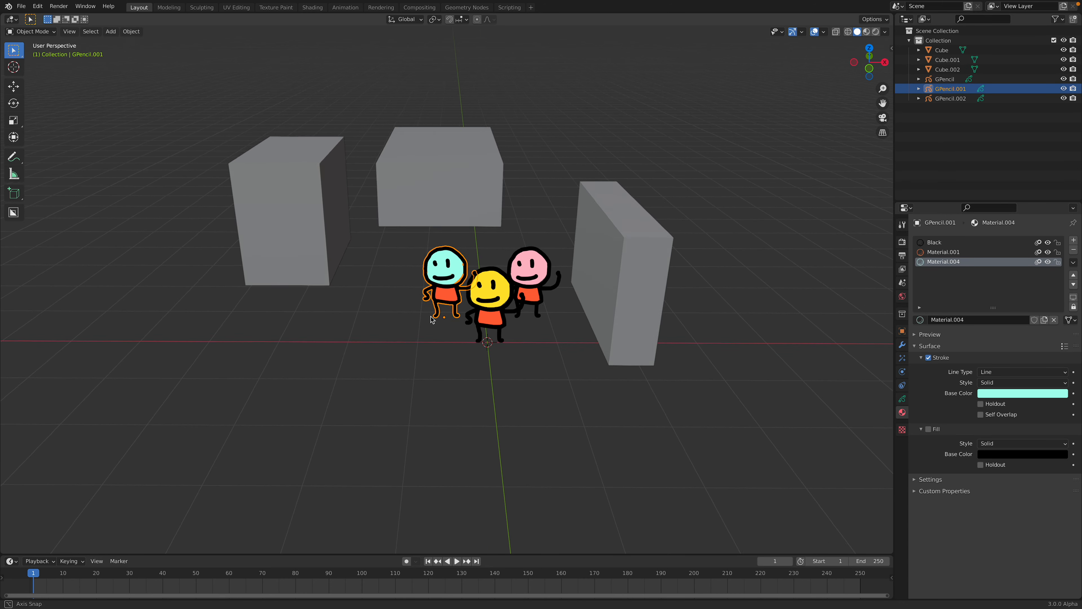
key(g)
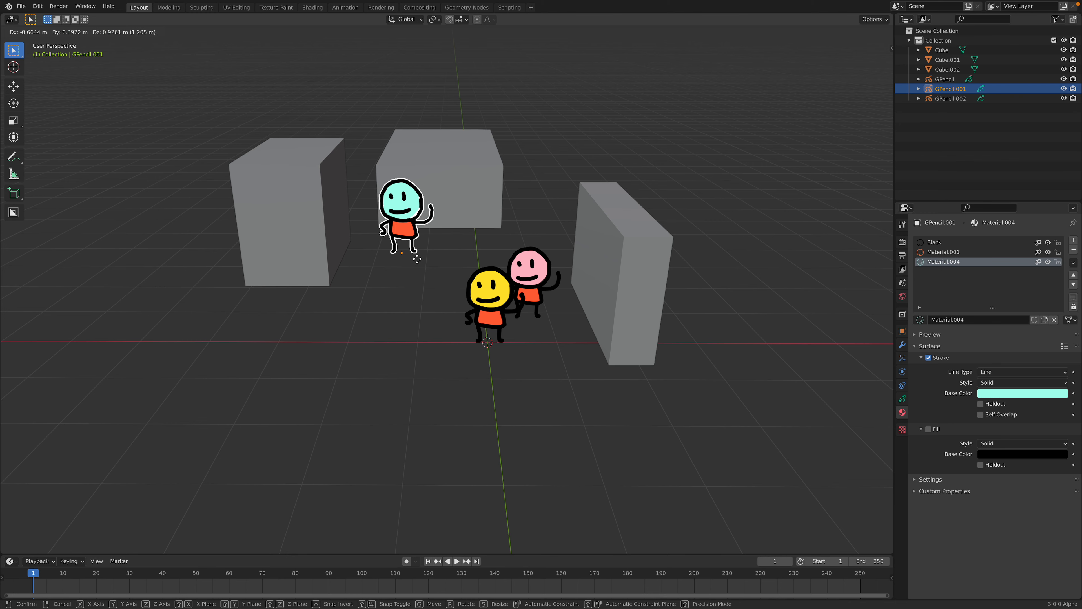
click(417, 268)
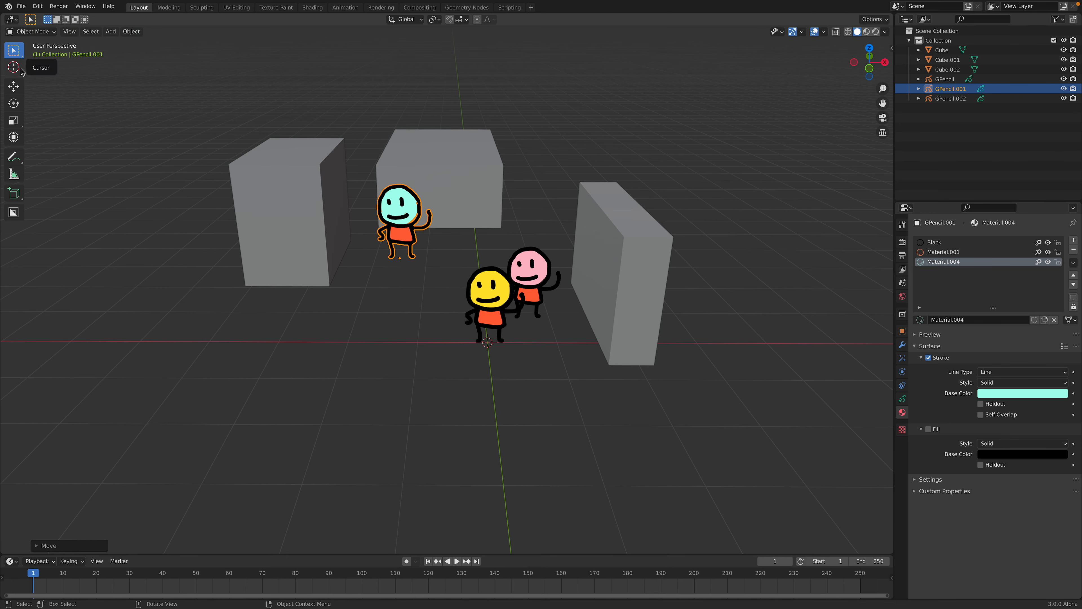
Turn on snapping to Face and move the turquoise character onto the top of the tall box on its side.
middle_drag(415, 239, 437, 241)
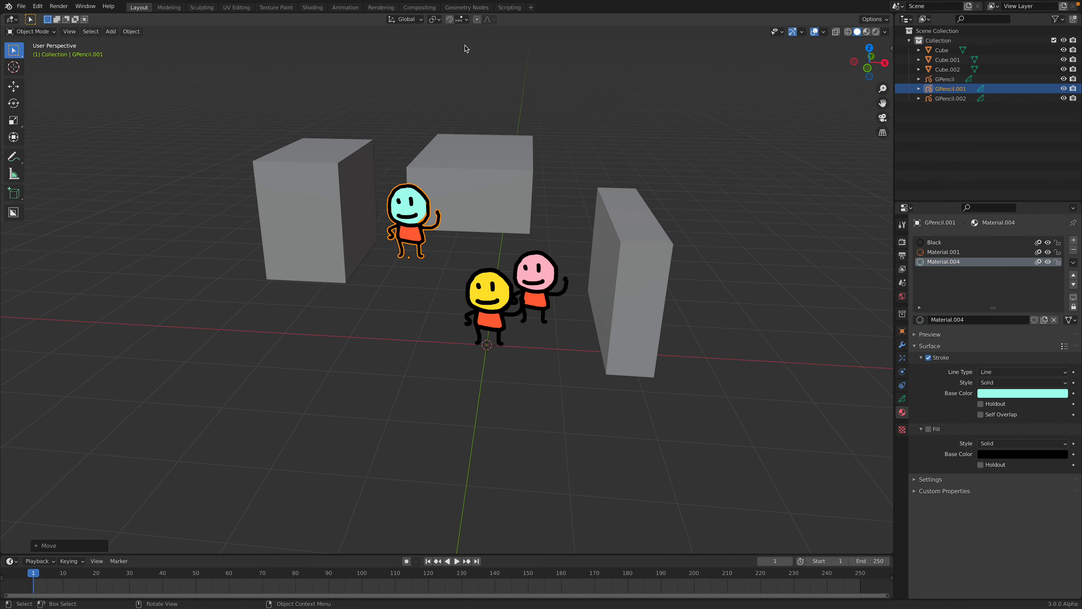
click(460, 21)
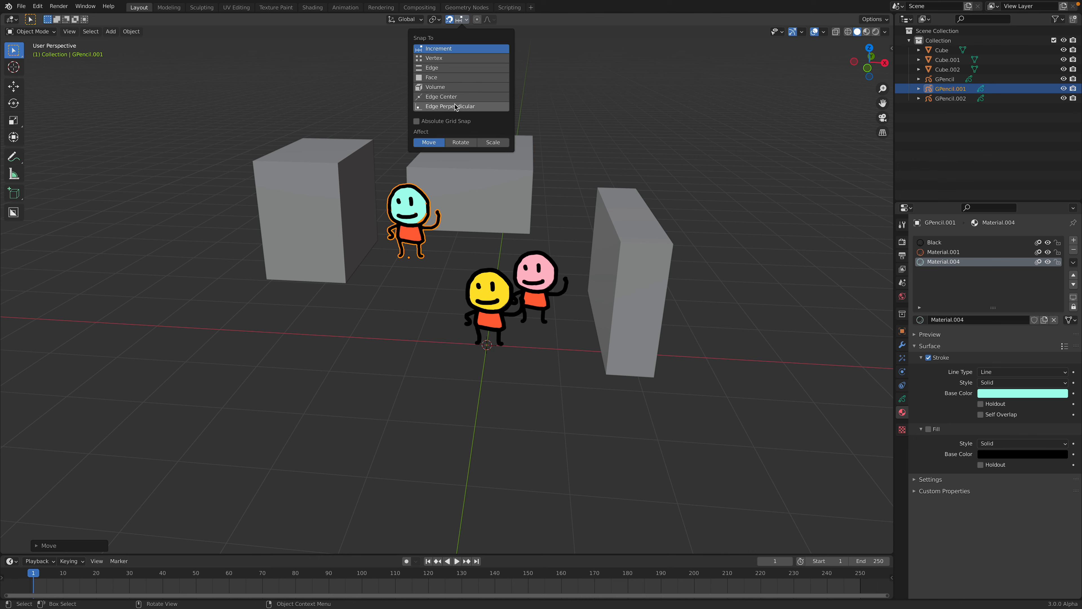
click(432, 77)
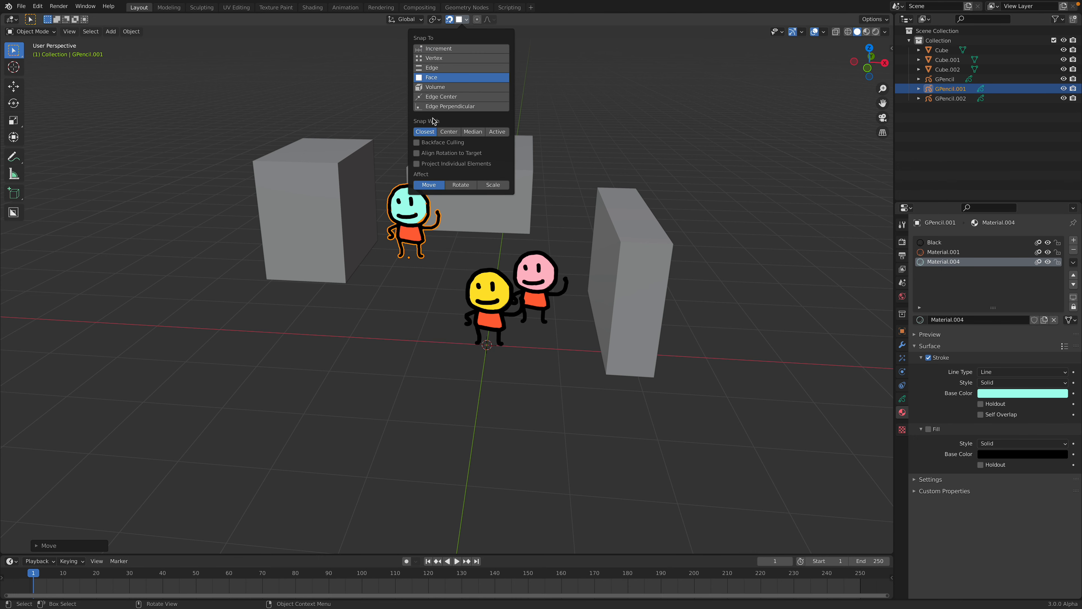
click(428, 154)
key(g)
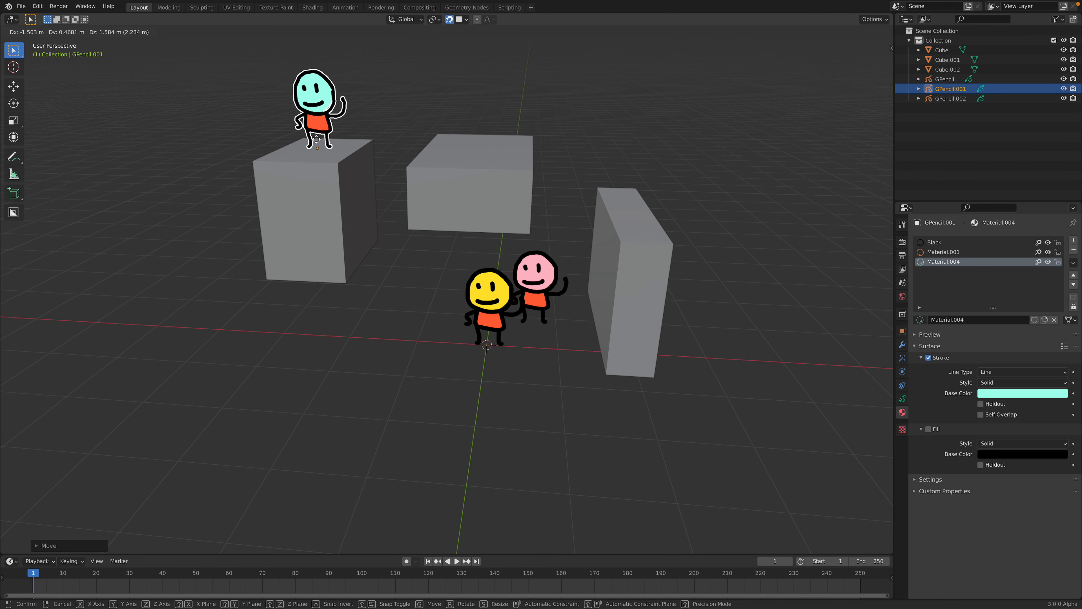
click(314, 136)
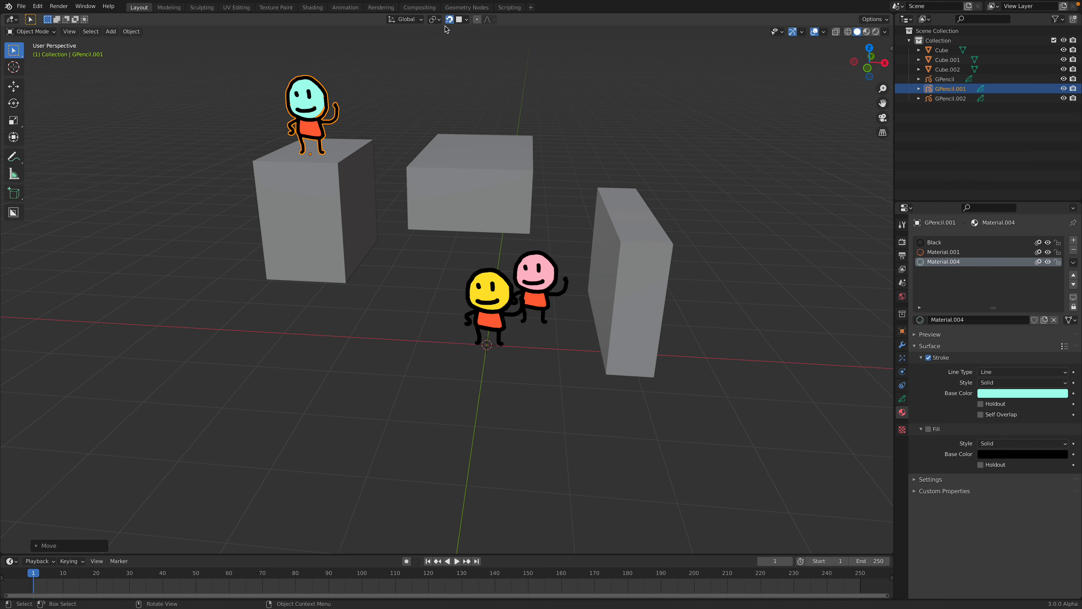
Move the pink character onto the top of the low, wide box at the back using face snapping.
click(457, 22)
click(540, 296)
key(g)
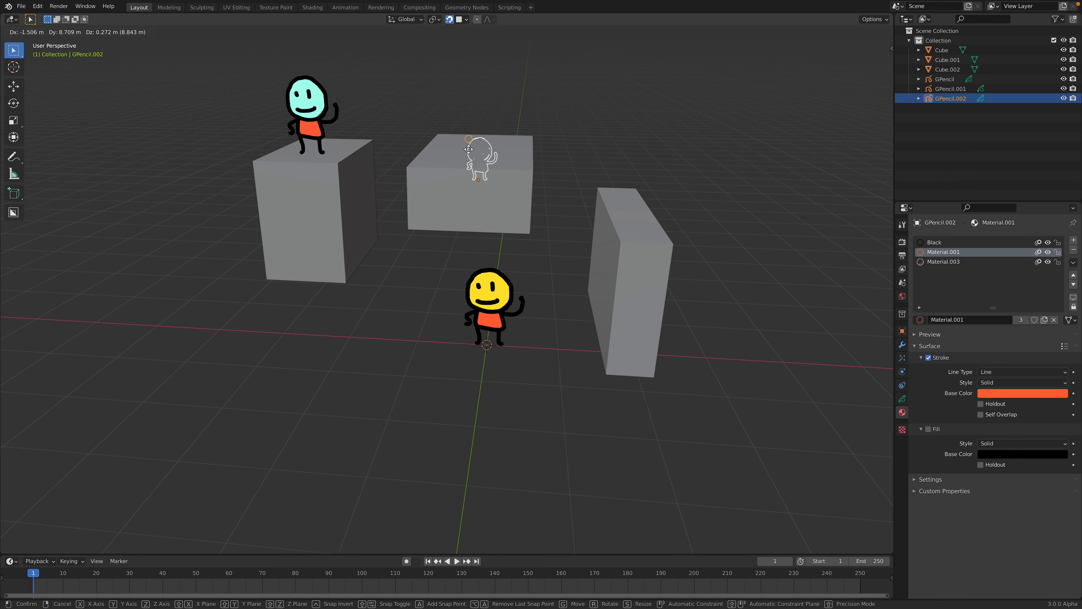
click(531, 168)
key(g)
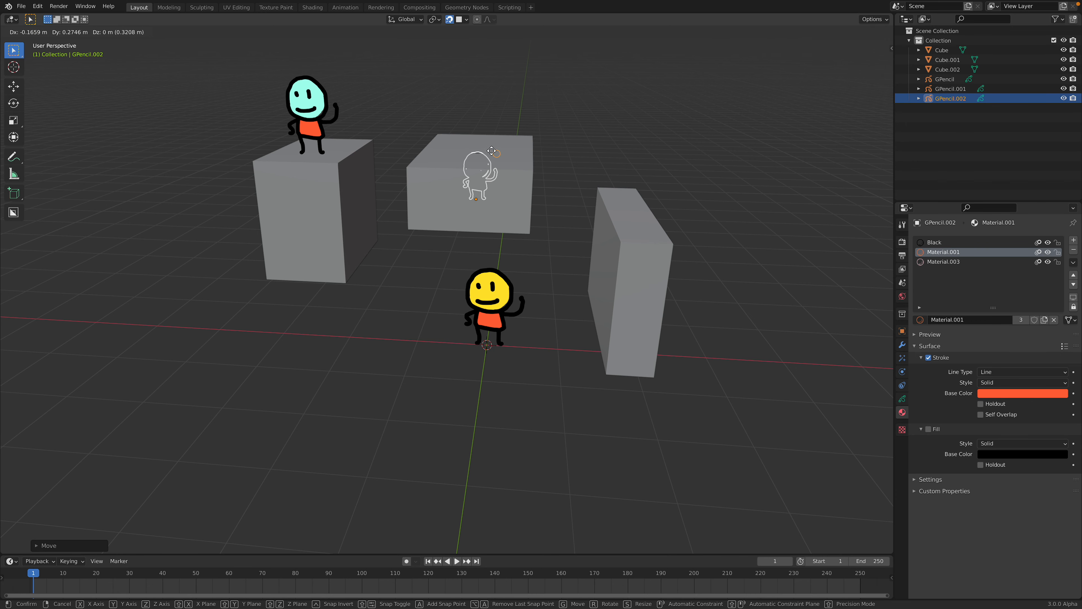
click(472, 155)
Move the yellow character onto the top of the remaining narrow box, with face snapping still on.
middle_drag(573, 179, 518, 356)
click(492, 322)
key(g)
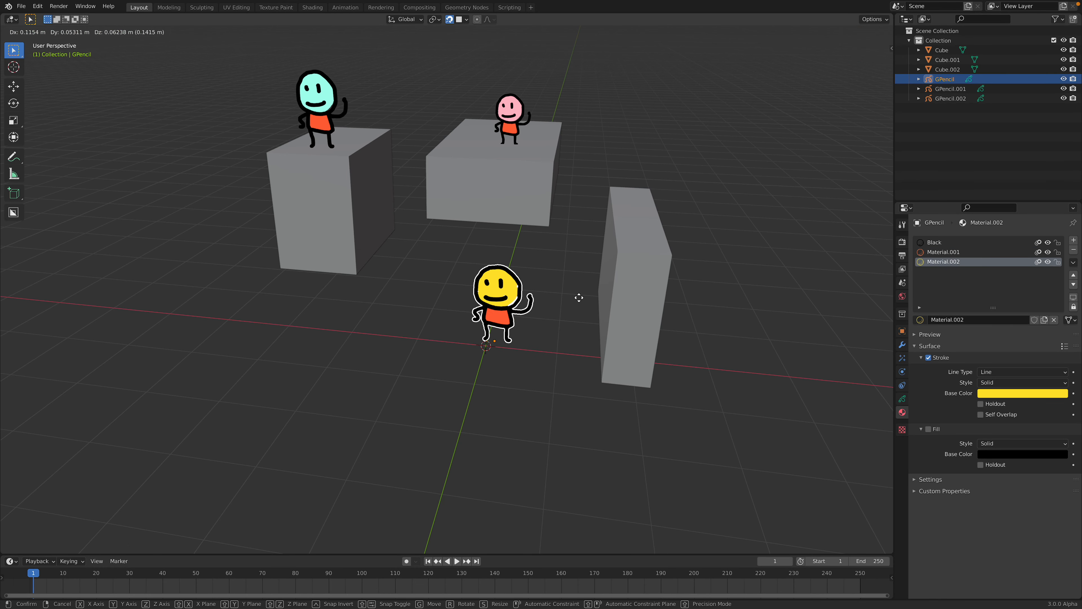
click(640, 246)
key(g)
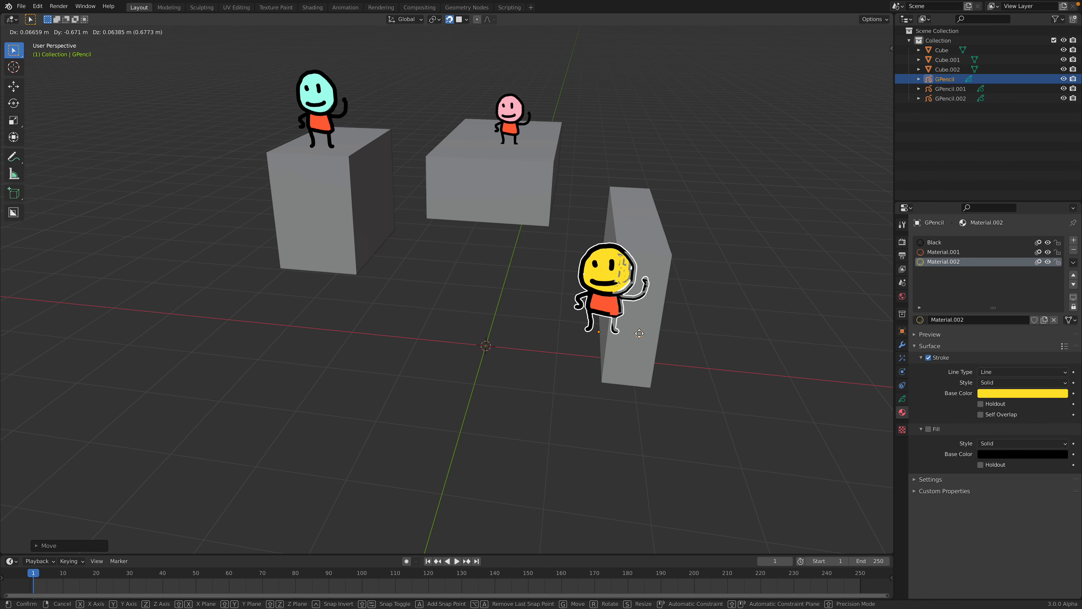
click(614, 324)
middle_drag(661, 321, 656, 320)
key(g)
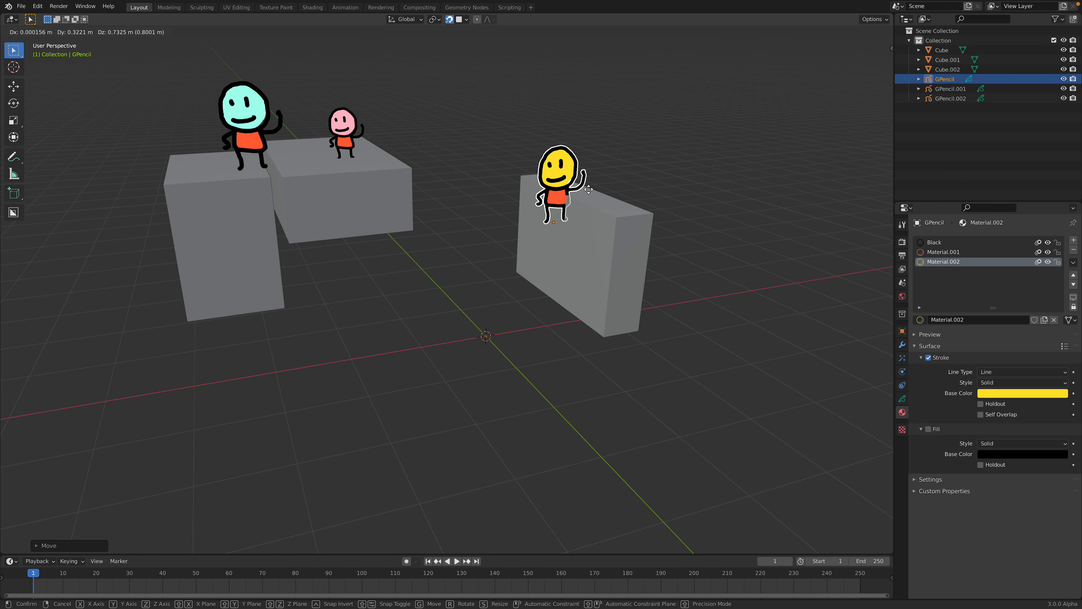
click(597, 178)
click(460, 20)
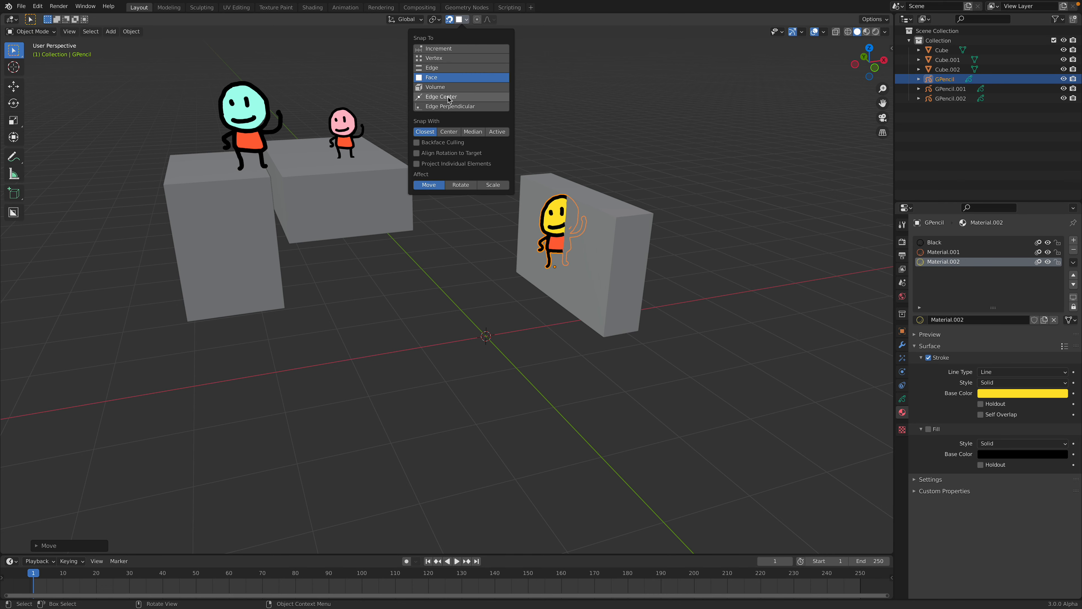
key(g)
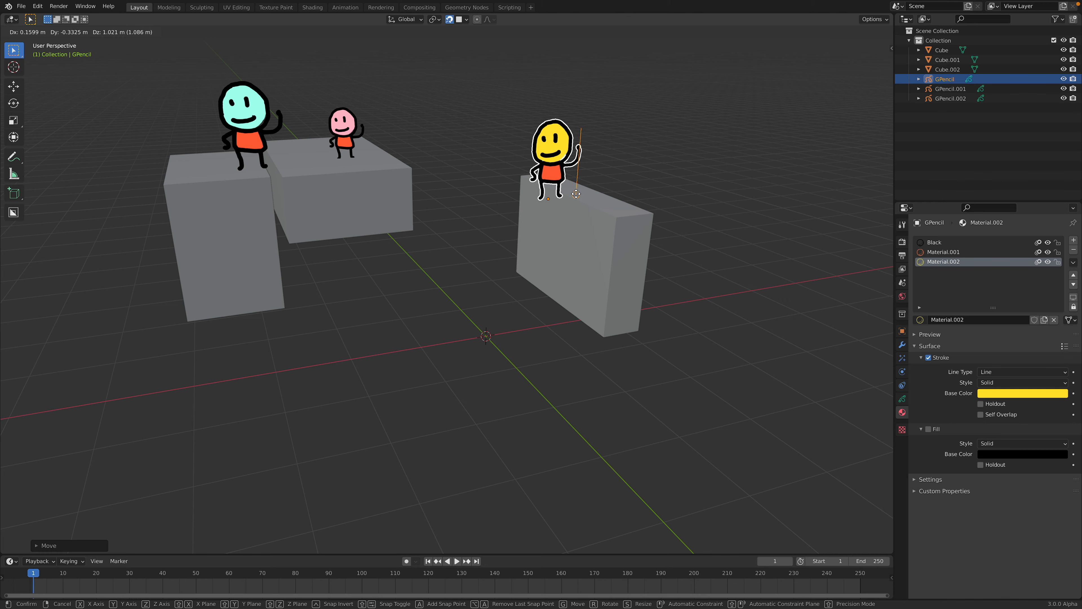
click(585, 196)
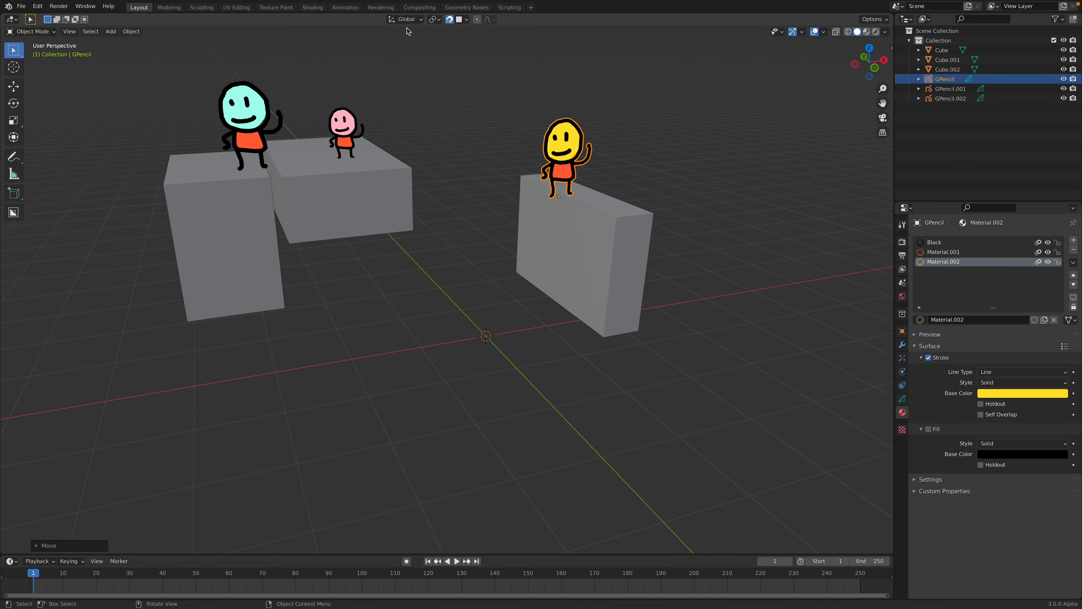
Shift the yellow character along the global X axis so it stands on its narrow box, and save the file.
click(455, 21)
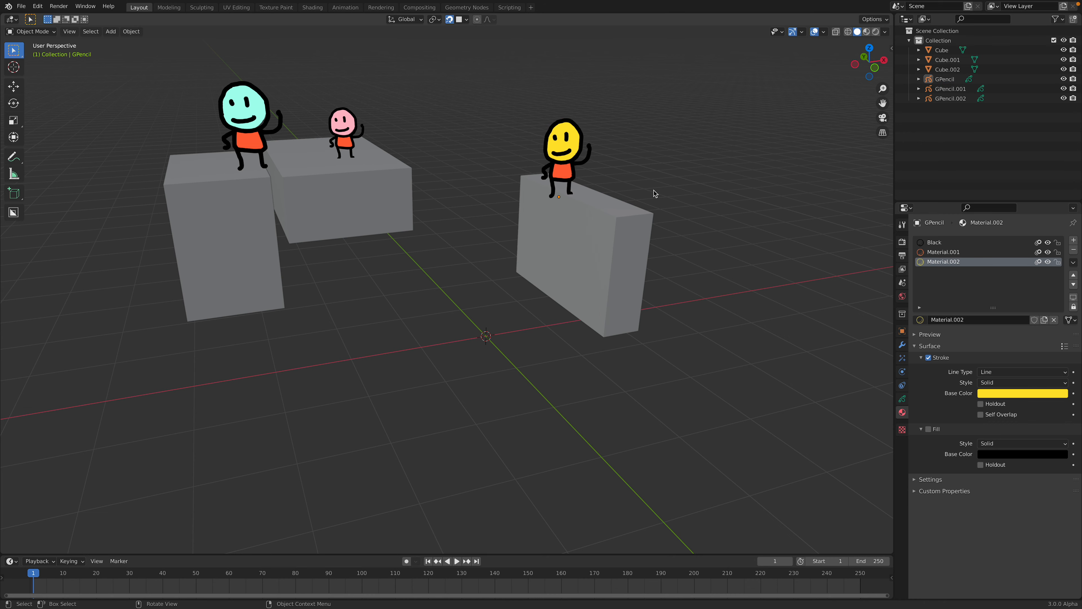
middle_drag(652, 193, 632, 186)
key(g)
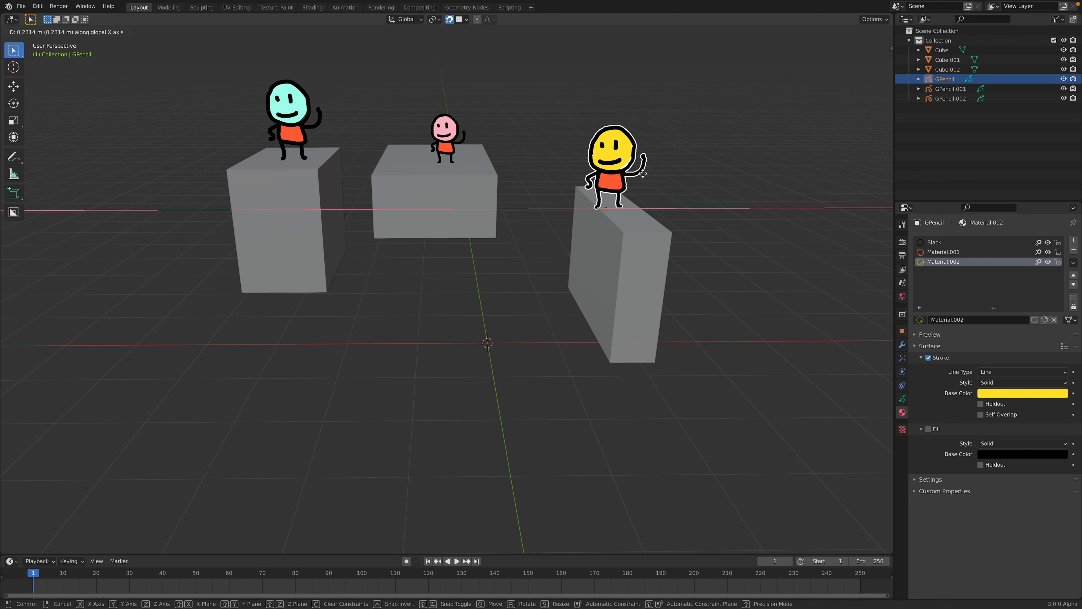
click(652, 172)
middle_drag(680, 159, 622, 158)
key(ctrl+s)
middle_drag(665, 210, 610, 98)
click(610, 98)
click(596, 160)
middle_drag(612, 141, 554, 210)
key(ctrl+s)
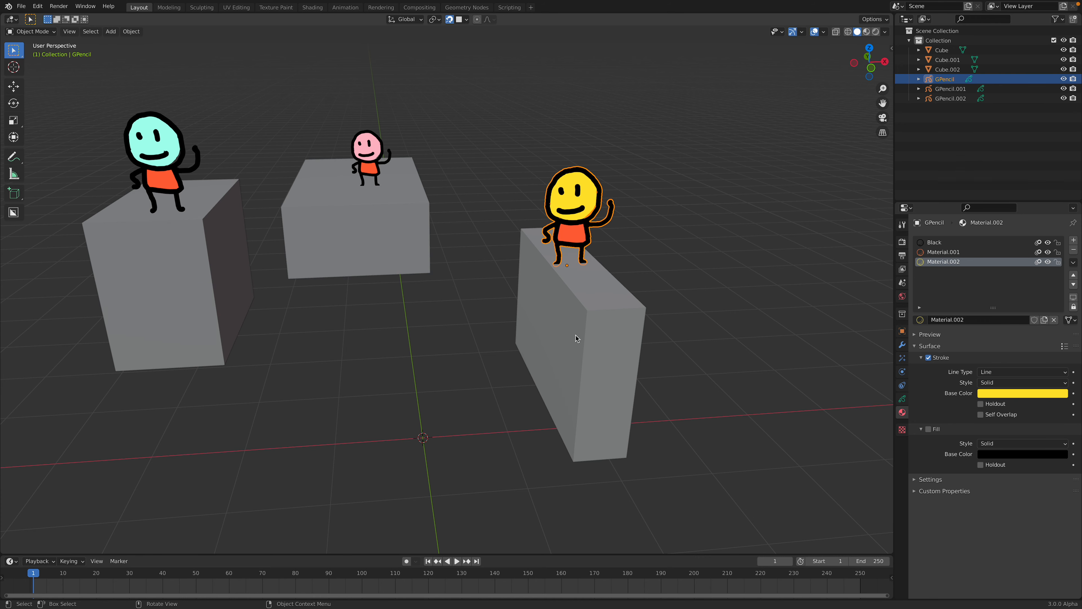
Pick the Cursor tool and snap the 3D cursor to the active yellow character.
click(631, 215)
click(588, 210)
click(15, 69)
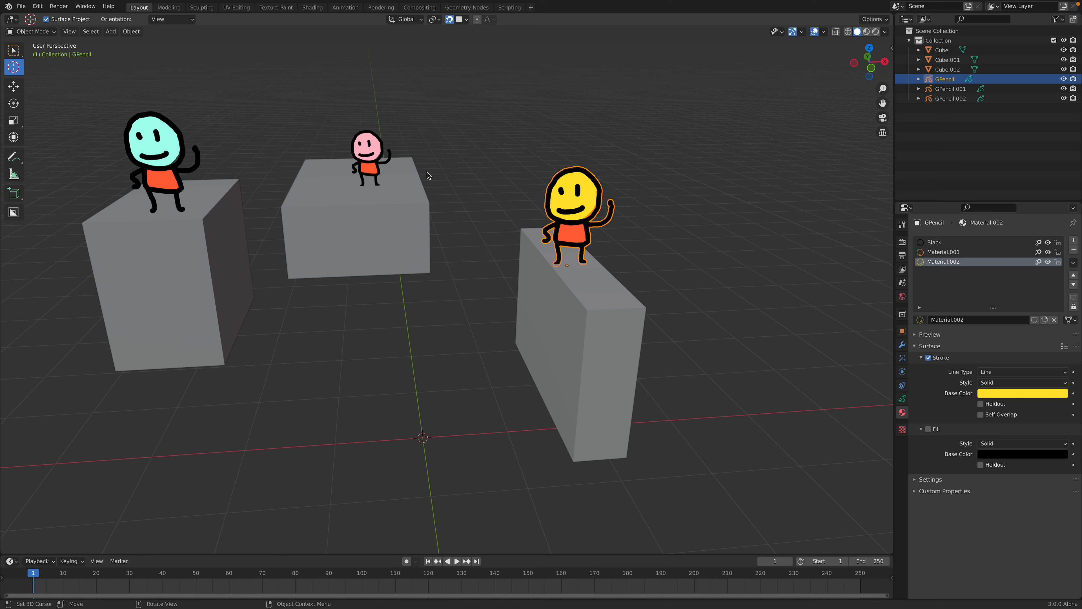
key(F3)
text(snap)
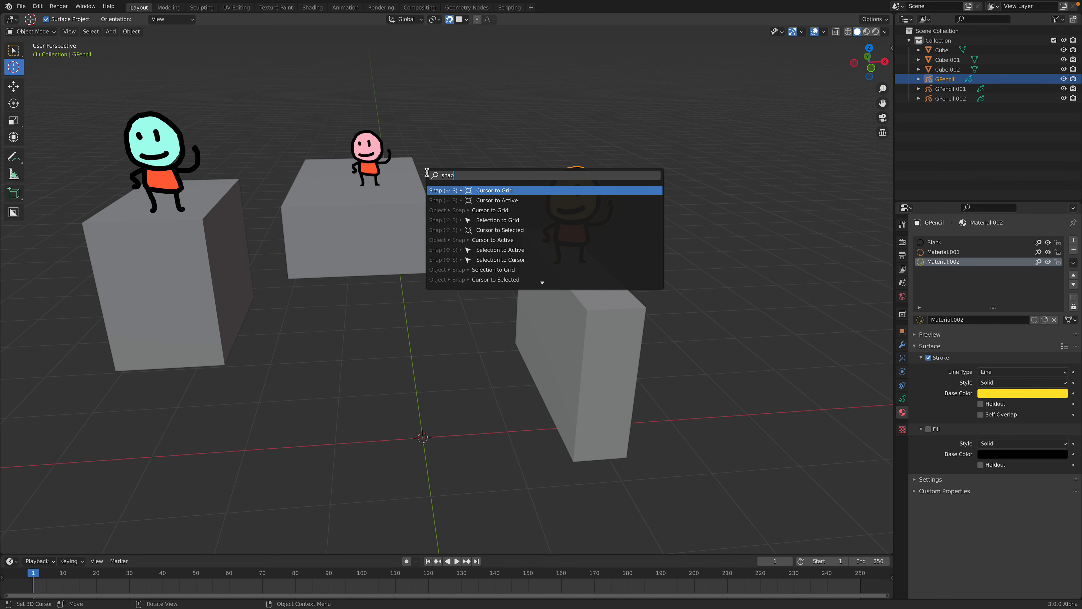
click(502, 201)
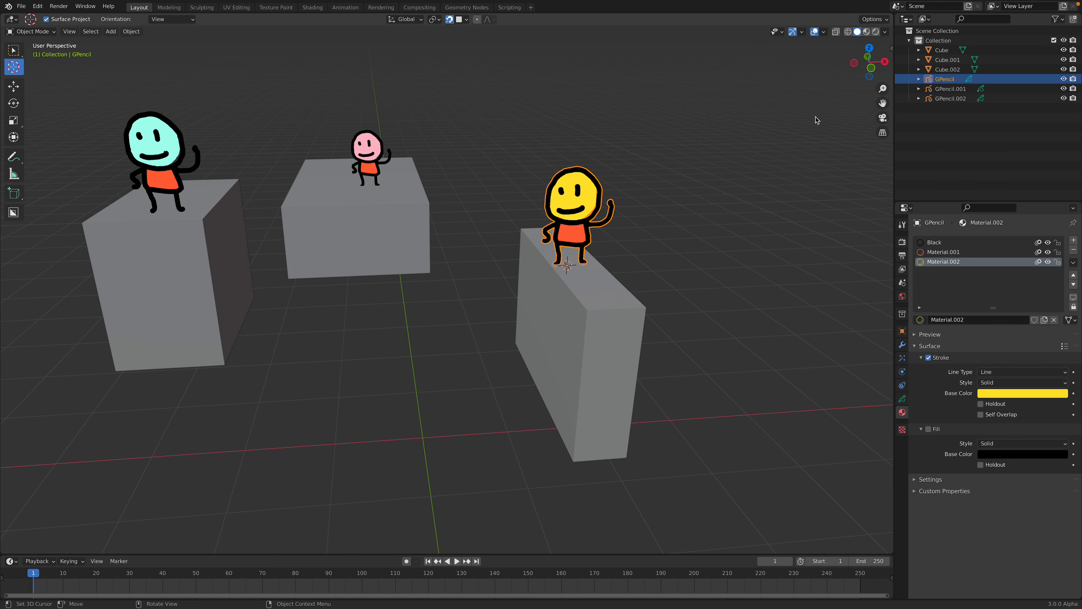
Set the 3D cursor's Y location to 0.5385 m so it sits slightly in front of the yellow character.
click(893, 55)
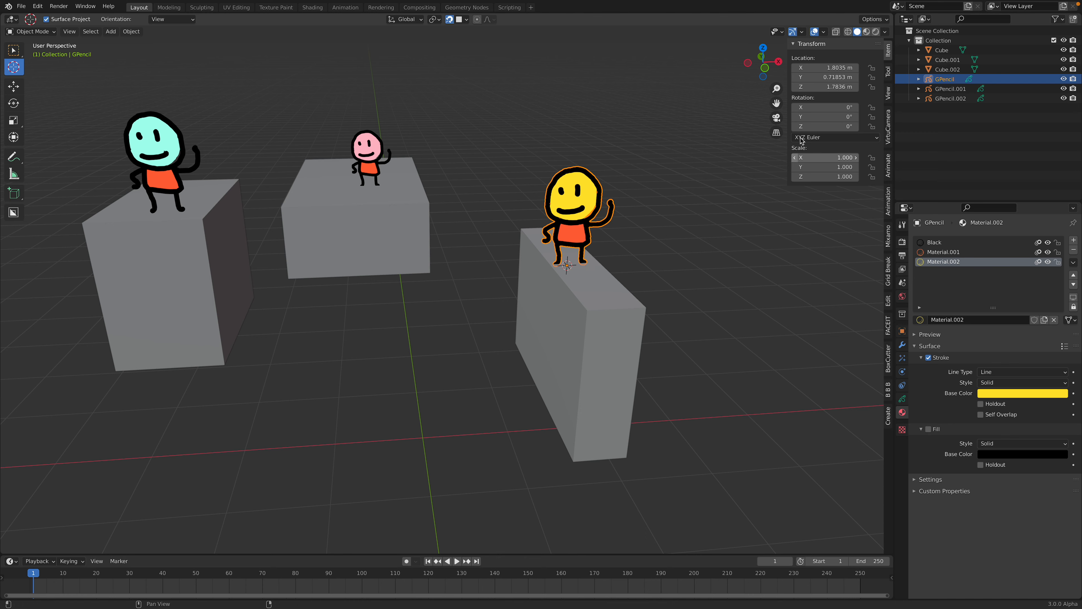
click(888, 76)
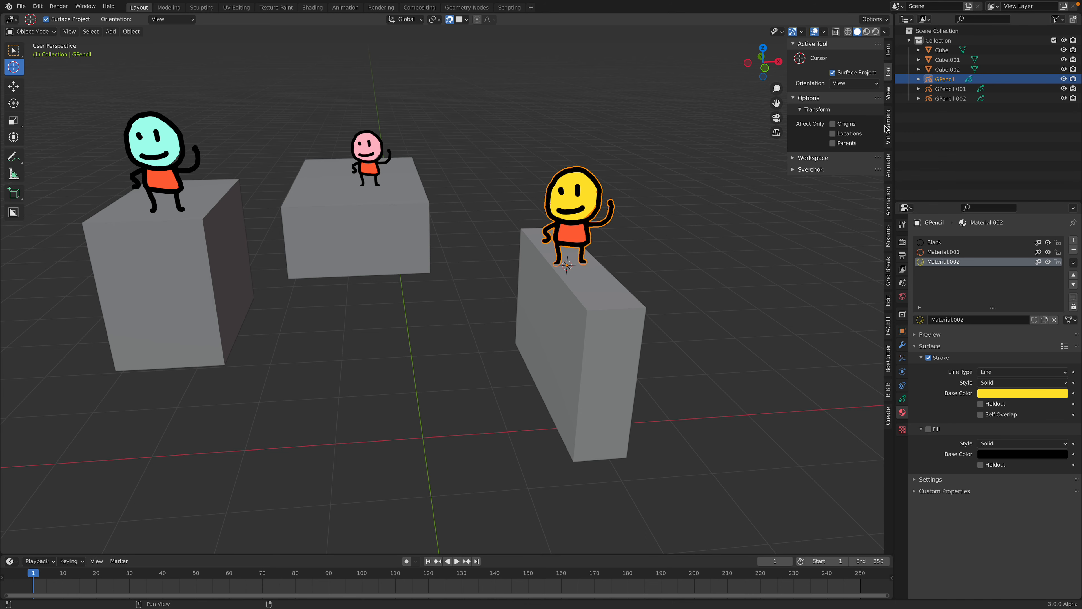
click(888, 94)
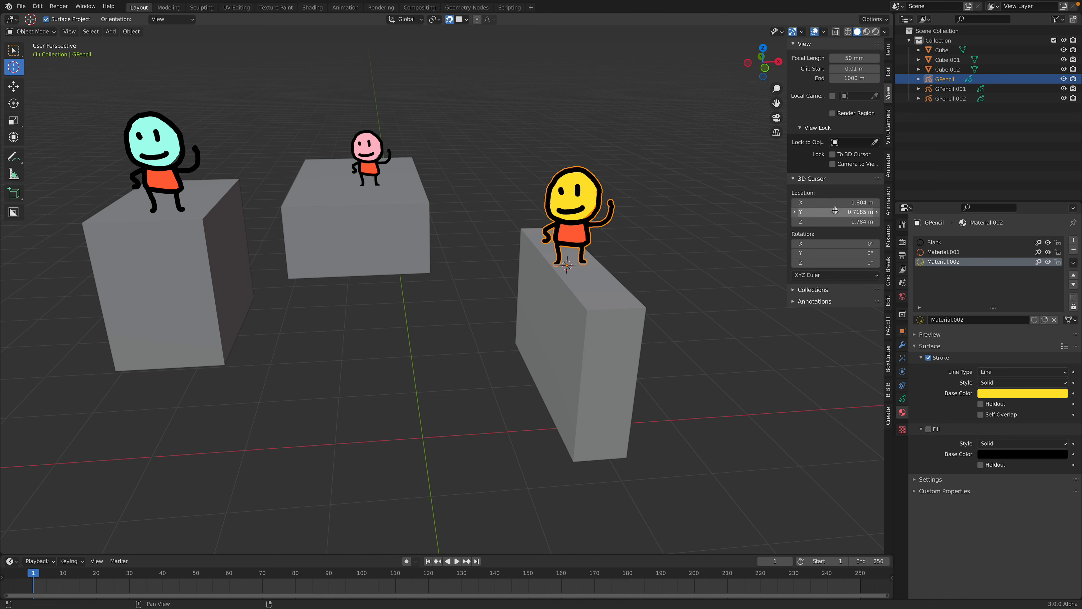
mouse_move(831, 215)
mouse_down()
mouse_move(796, 215)
mouse_move(852, 215)
mouse_move(828, 212)
mouse_up()
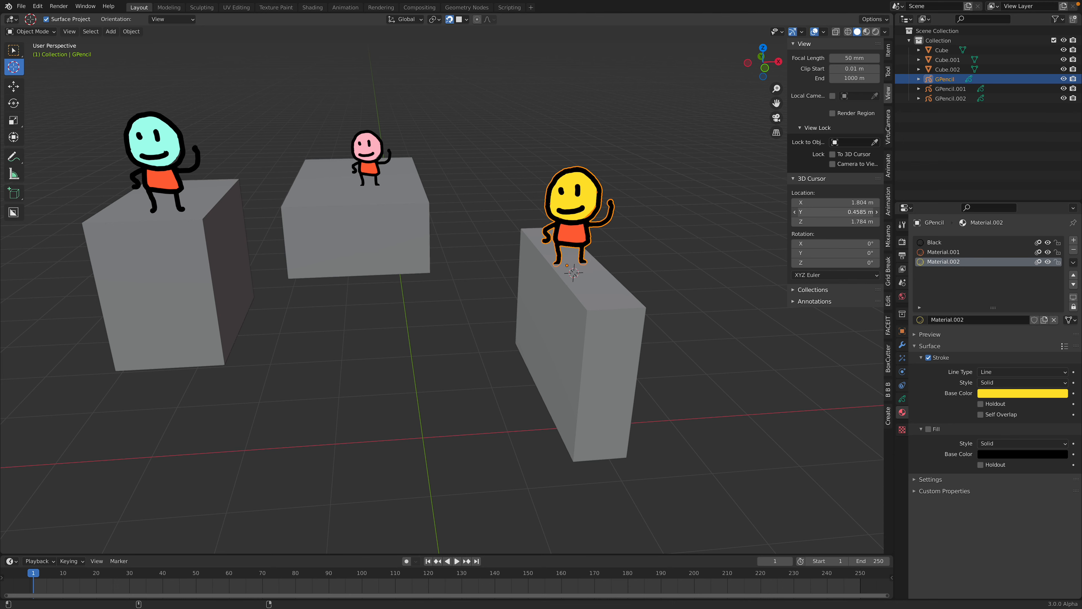
Put the yellow character into Draw Mode, framed close up, and enable auto keying.
middle_drag(660, 213, 515, 225)
click(45, 32)
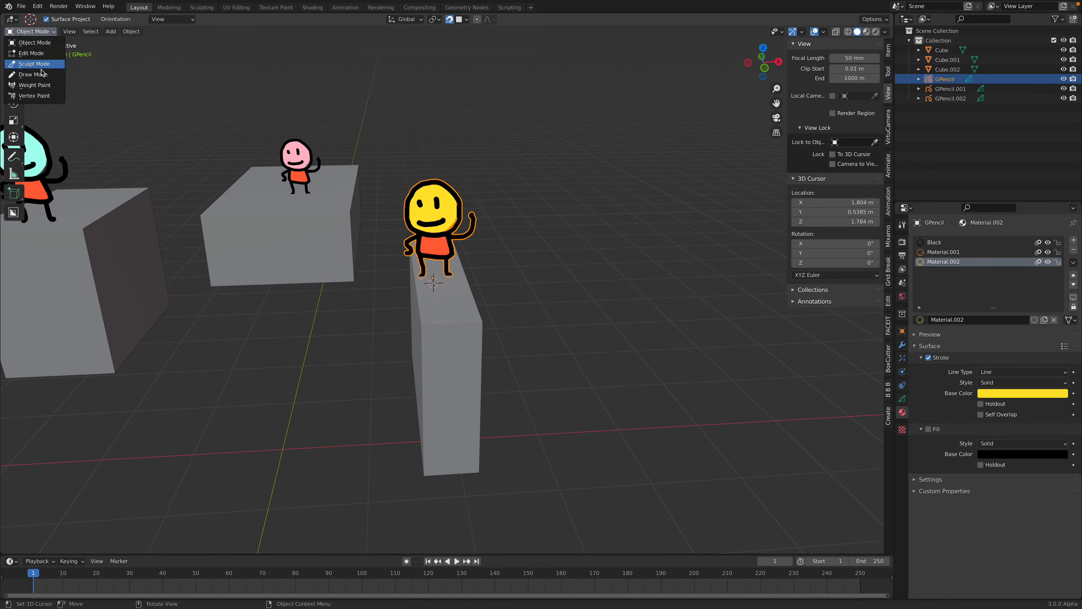
click(33, 74)
scroll(472, 332, up, 5)
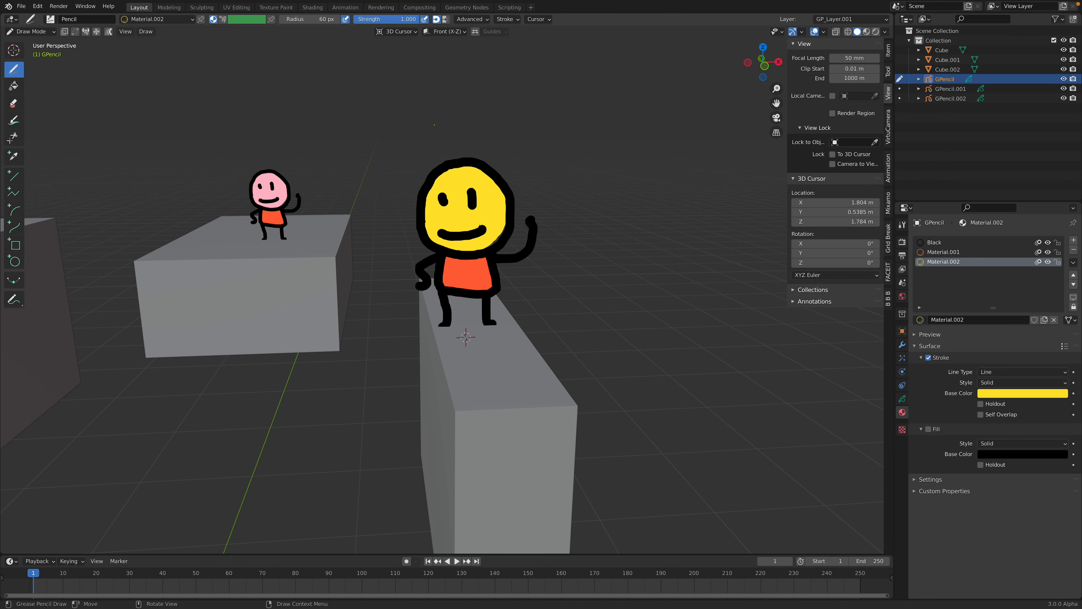
click(406, 561)
Add a new material to the yellow character's object and set its stroke base color to blue.
click(1073, 240)
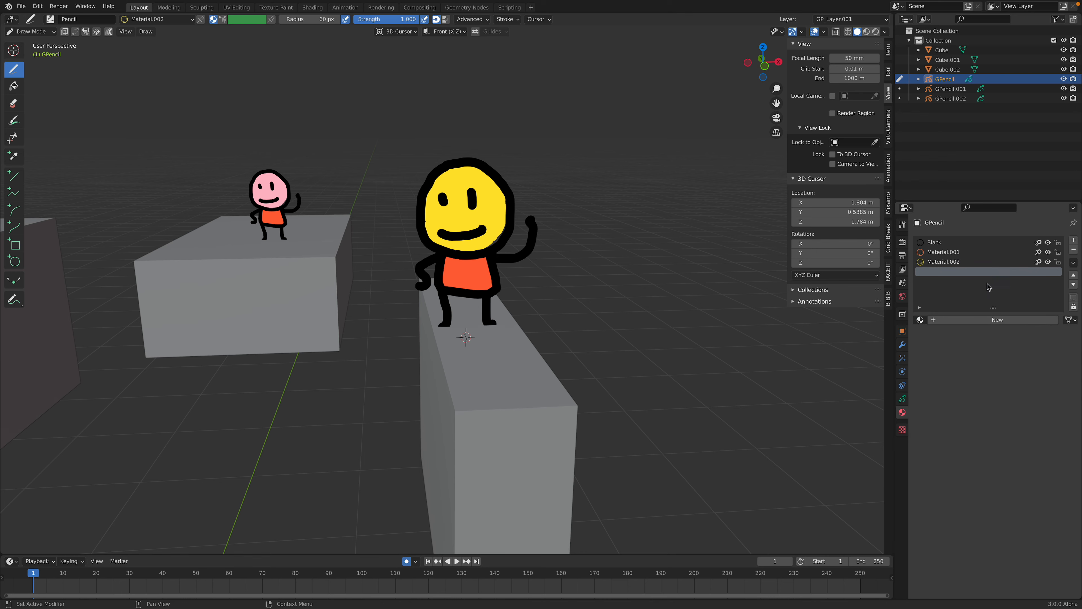
click(1004, 324)
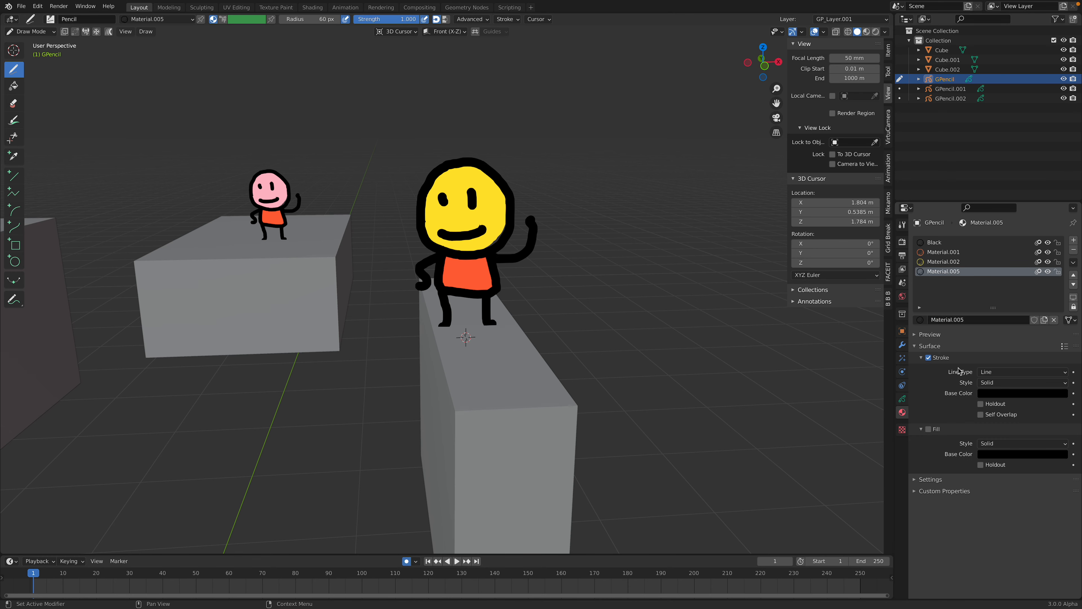
click(999, 393)
drag(1058, 279, 1060, 255)
click(1020, 296)
drag(1020, 296, 1046, 276)
Draw small blue blobs in varying positions above the yellow character's head on successive frames, including frames 1, 7 and 32.
click(447, 127)
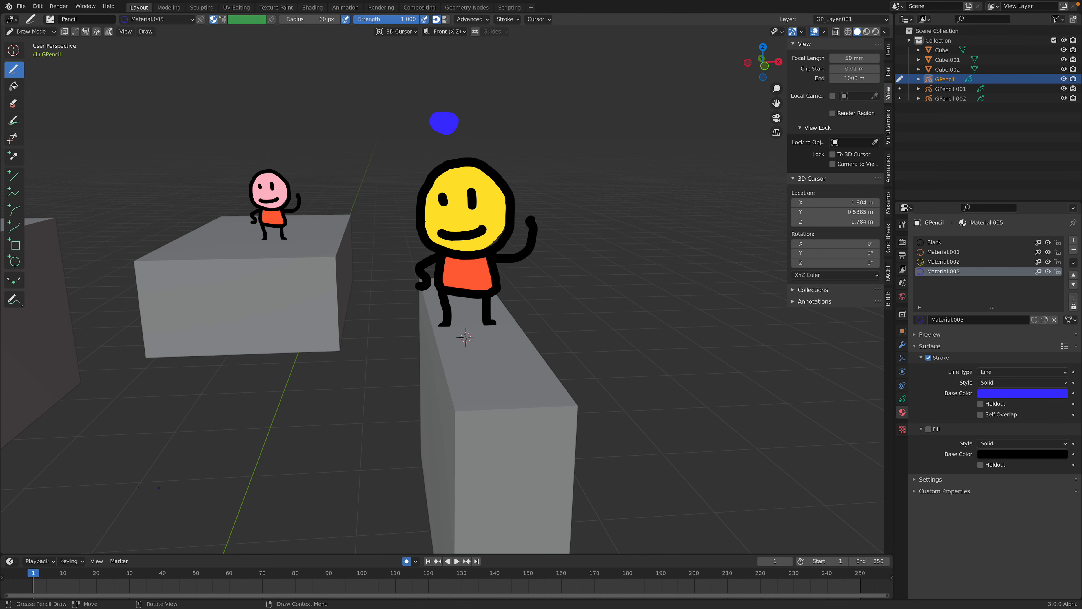
click(52, 573)
drag(472, 102, 468, 105)
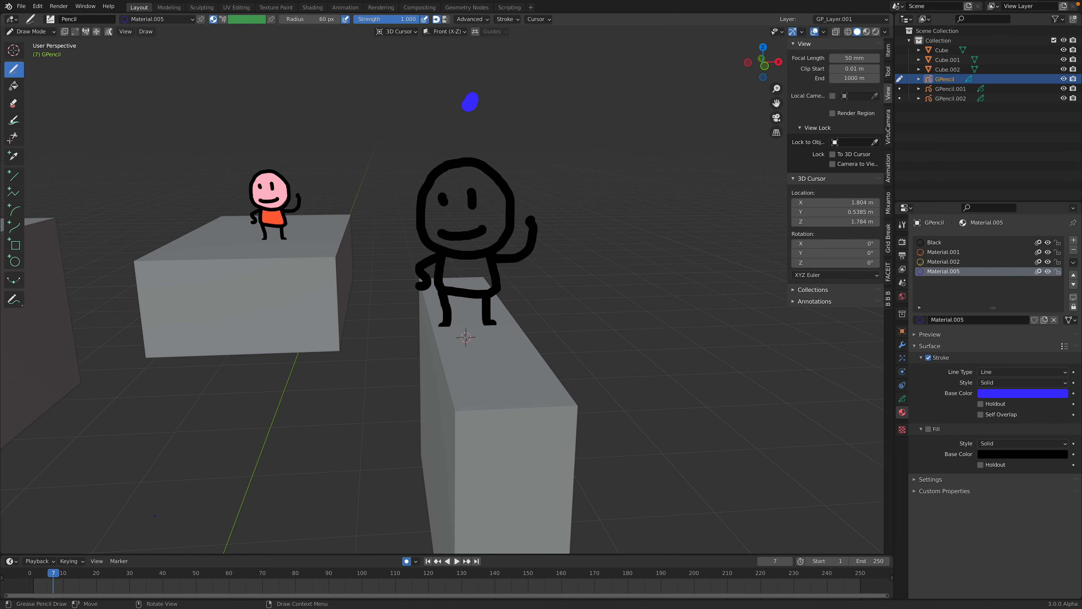
click(76, 575)
drag(428, 114, 473, 121)
click(106, 575)
click(136, 575)
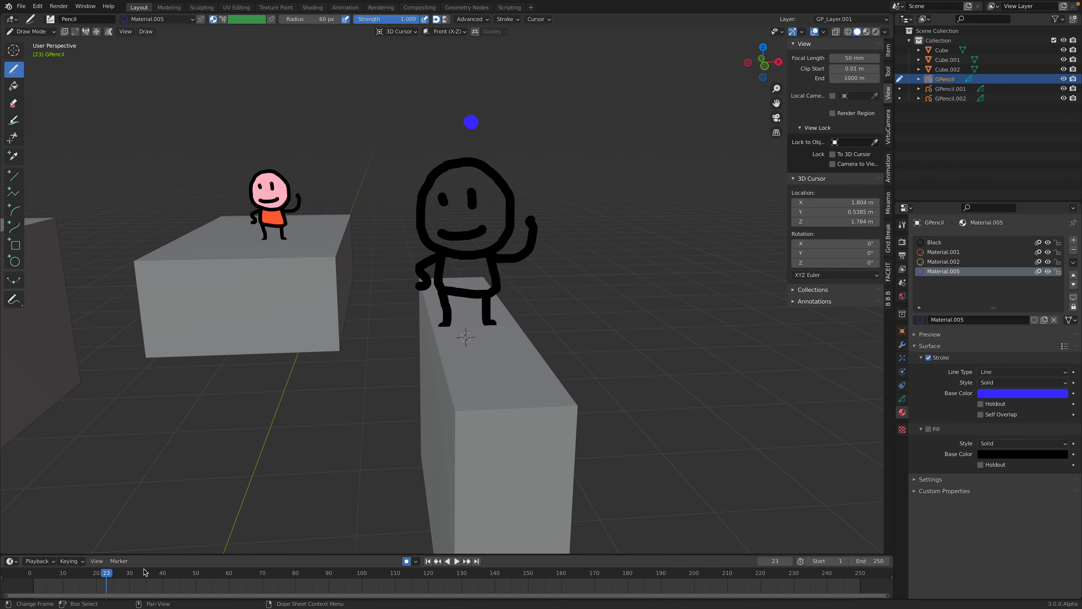
drag(494, 91, 496, 88)
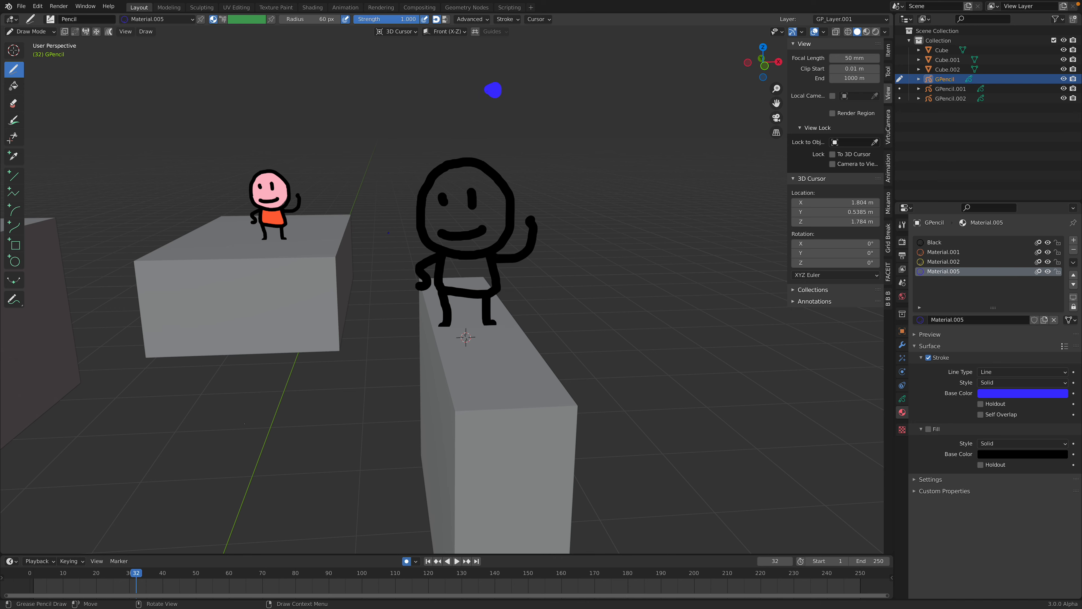
Scrub through the timeline and draw three small blue dots around the yellow character's head on frame 33.
mouse_move(110, 574)
mouse_down()
mouse_move(41, 576)
mouse_move(158, 575)
mouse_move(89, 575)
mouse_move(116, 575)
mouse_up()
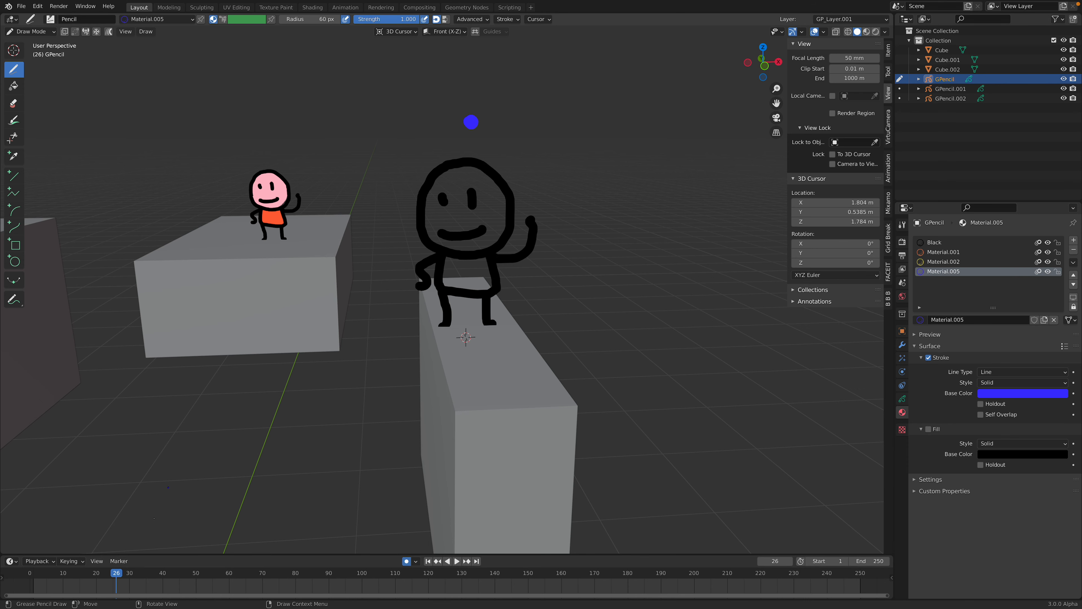
click(140, 573)
drag(410, 163, 407, 159)
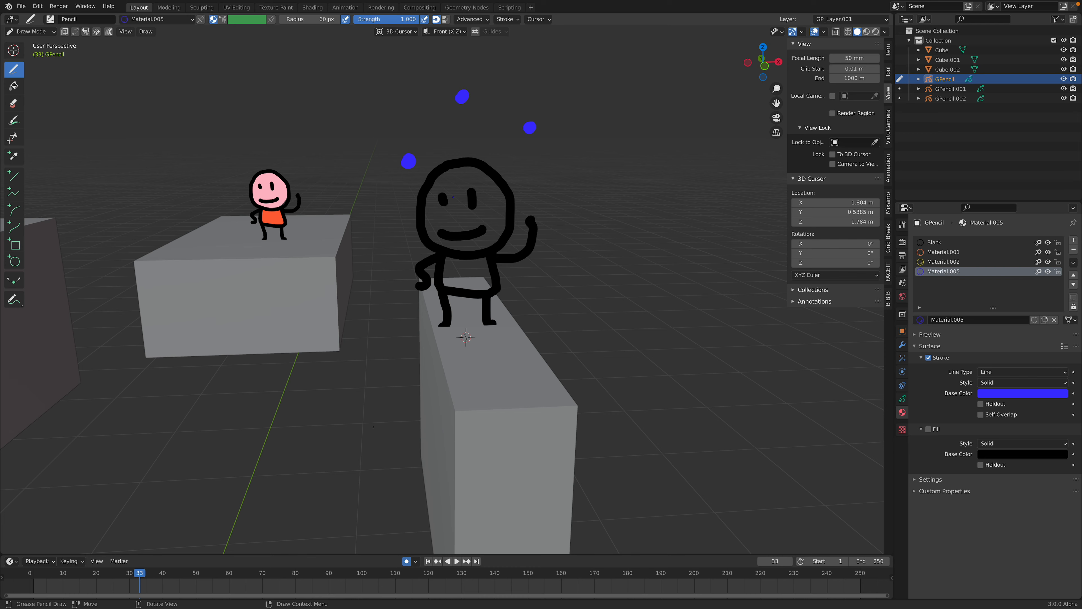
mouse_move(139, 575)
mouse_down()
mouse_move(100, 575)
mouse_move(156, 576)
mouse_up()
Examine the yellow character's four material slots and its Grease Pencil layer list.
middle_drag(492, 231, 328, 341)
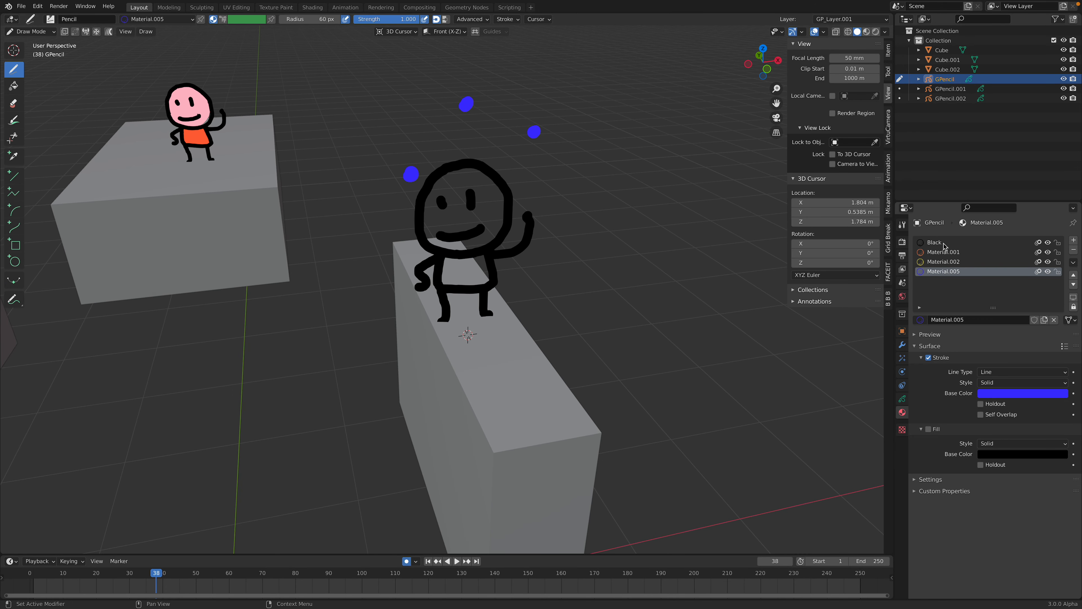
click(962, 254)
click(965, 244)
click(965, 252)
click(965, 261)
click(966, 272)
click(966, 262)
click(967, 253)
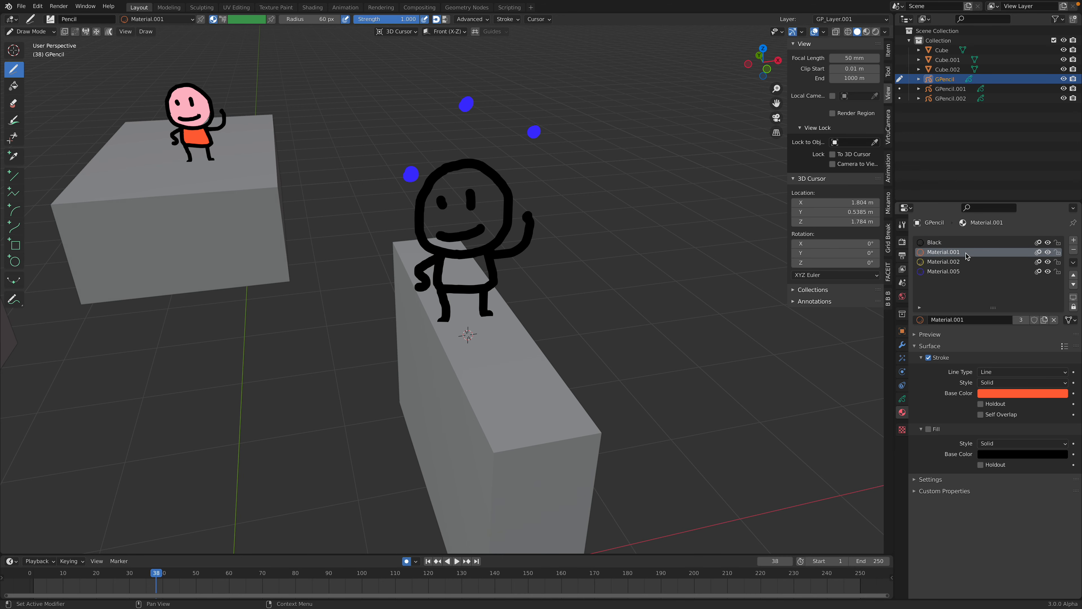
click(902, 399)
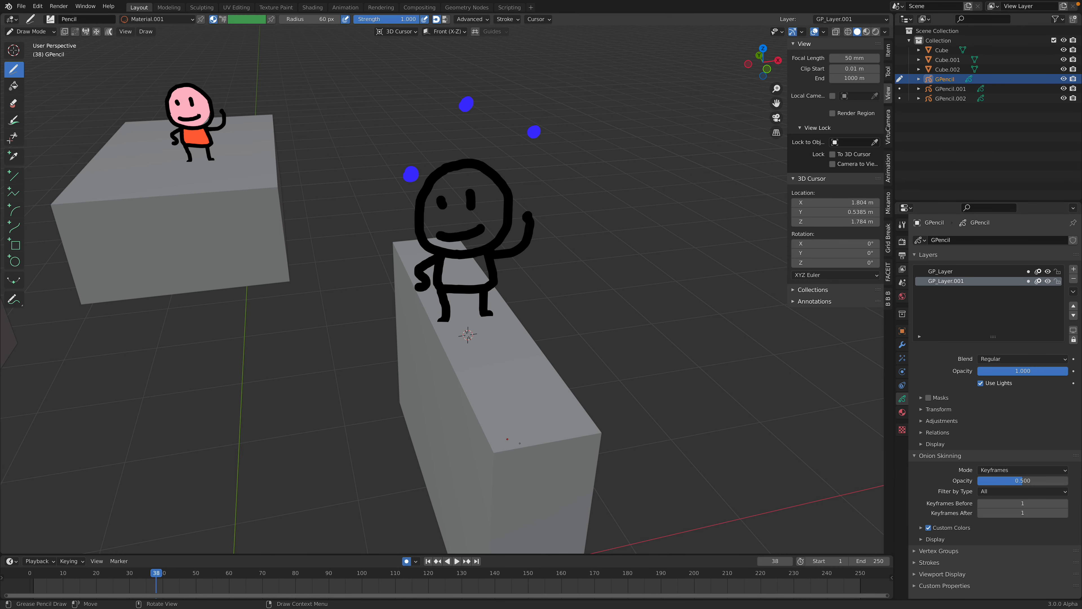
Enlarge the timeline area, split it in two and make the upper half a Dope Sheet in Grease Pencil mode.
drag(681, 553, 679, 444)
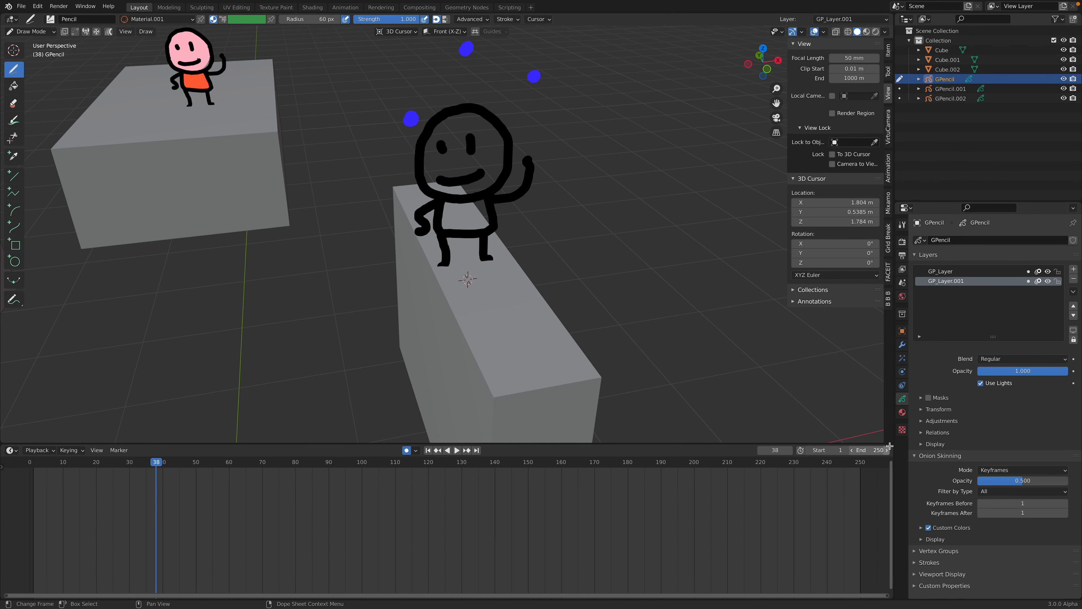
drag(891, 447, 108, 511)
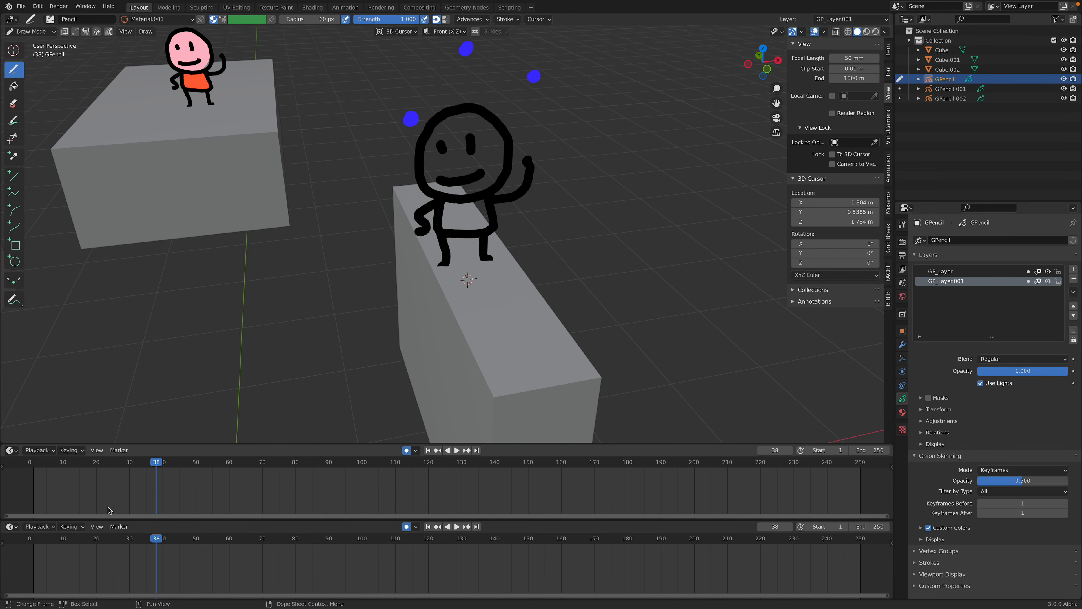
click(12, 450)
click(131, 479)
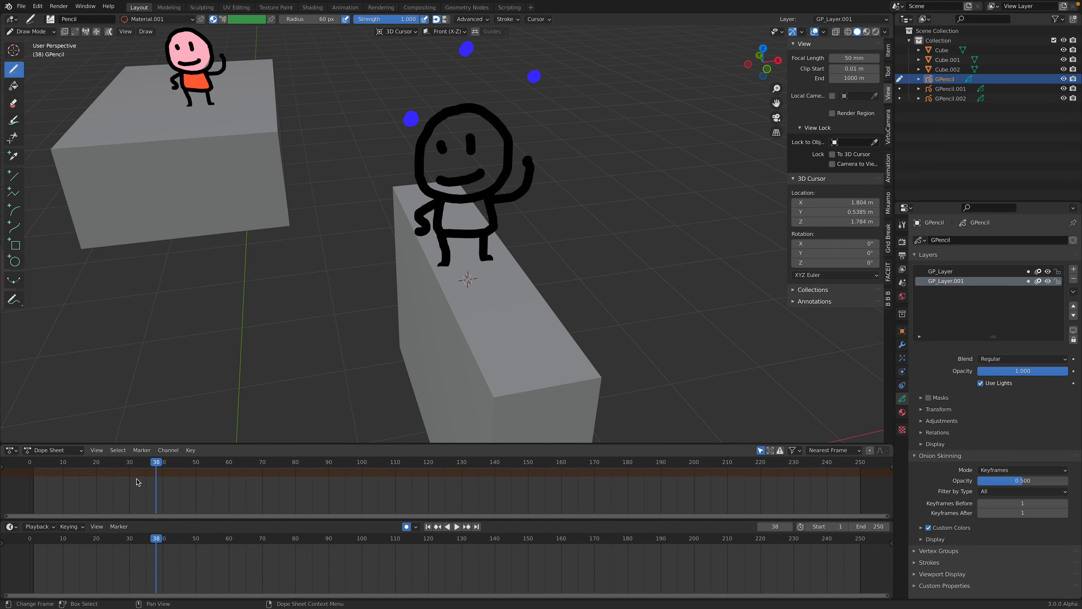
click(57, 450)
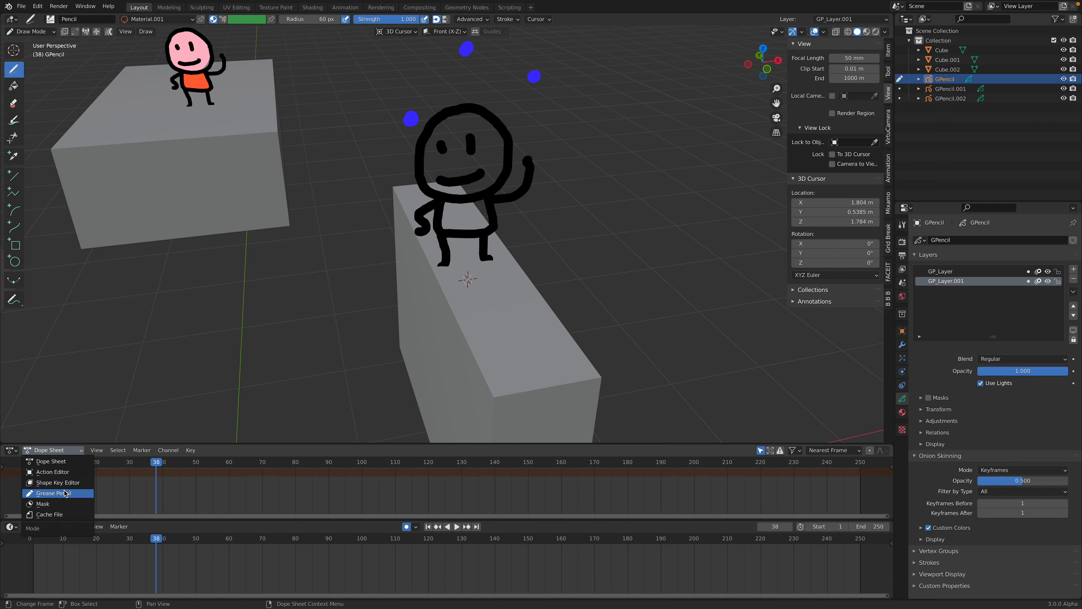
click(53, 493)
scroll(282, 496, down, 2)
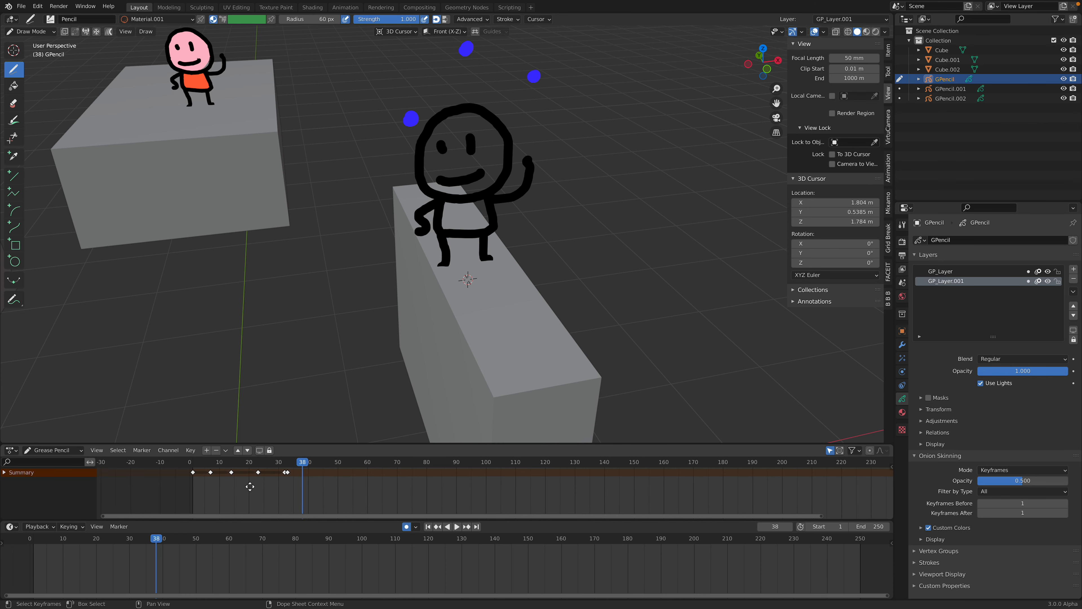
Compare GP_Layer and GP_Layer.001 in the layer list and play back the drawn animation.
click(944, 272)
click(944, 282)
click(945, 272)
click(945, 281)
click(168, 473)
click(169, 468)
key(space)
key(space)
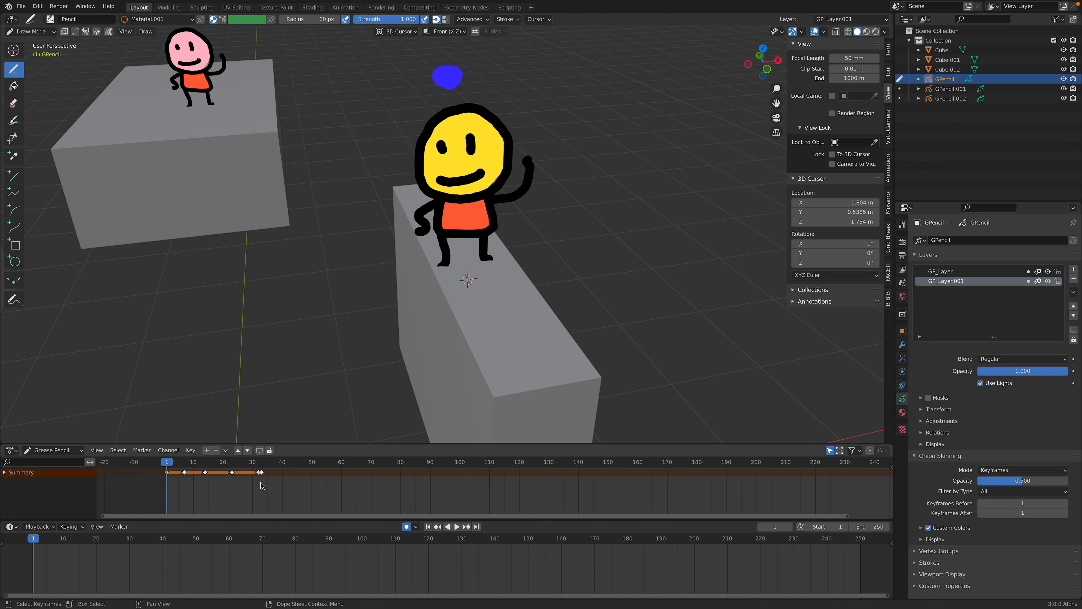
Select GP_Layer.001 and toggle its visibility to check which strokes it contains.
click(954, 273)
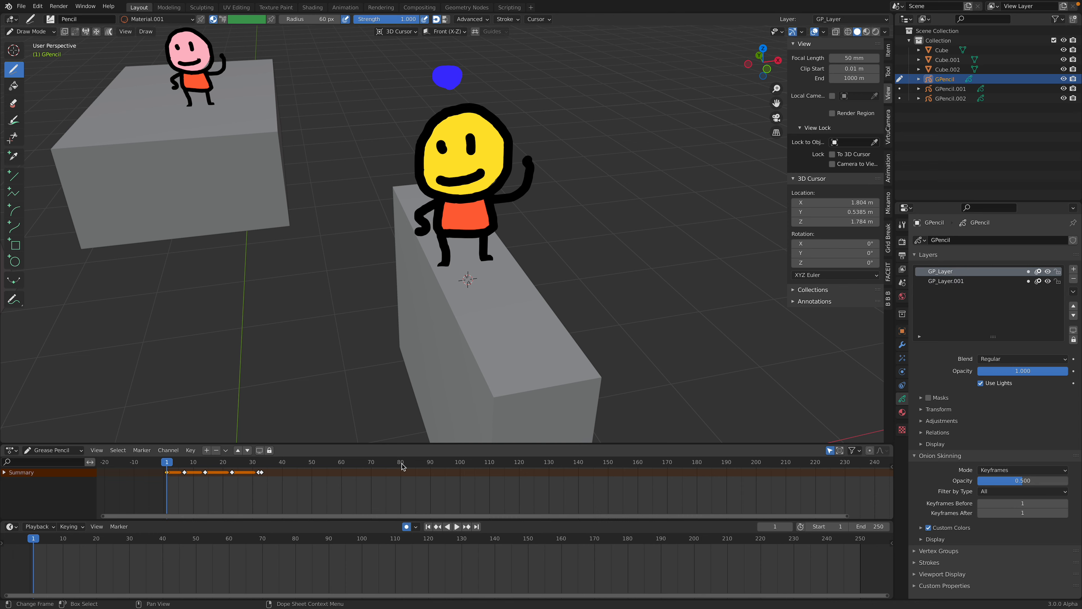
click(947, 285)
click(1047, 281)
click(1047, 282)
click(1047, 281)
click(1047, 281)
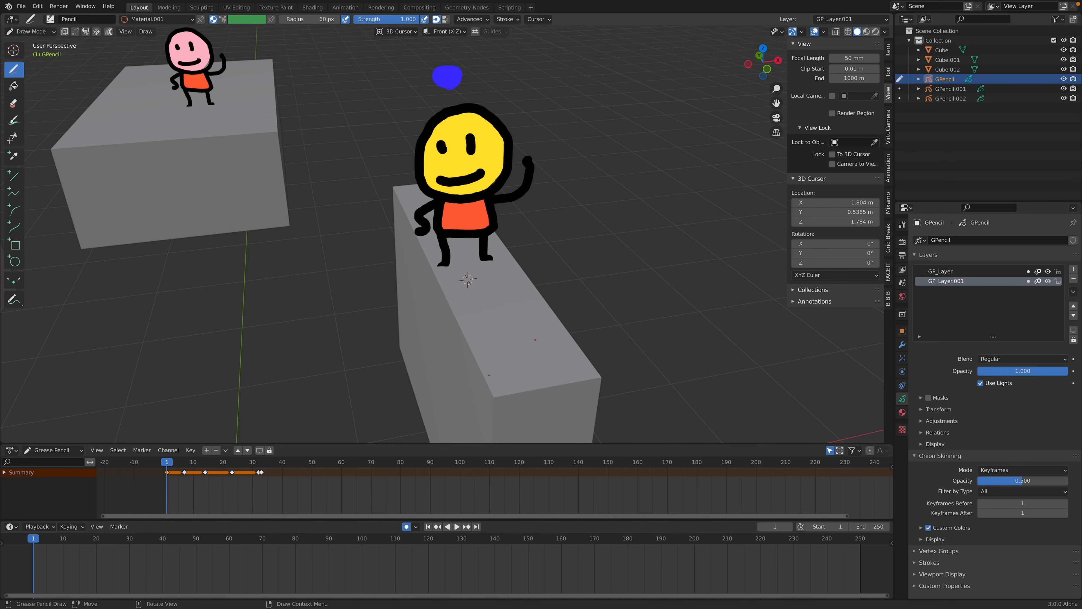
Duplicate the frame 1 keyframes of both layers to frame 35 and play back the animation.
key(g)
click(278, 483)
key(space)
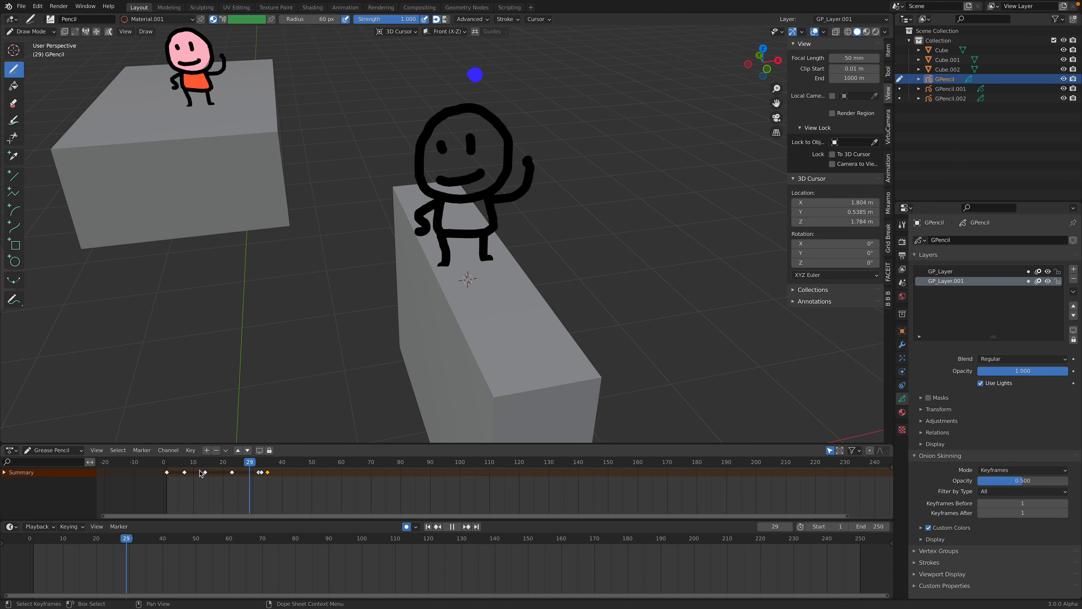
drag(215, 472, 169, 473)
key(Escape)
Expand the Dope Sheet's Summary channel into its layers and enlarge the Dope Sheet area.
click(4, 472)
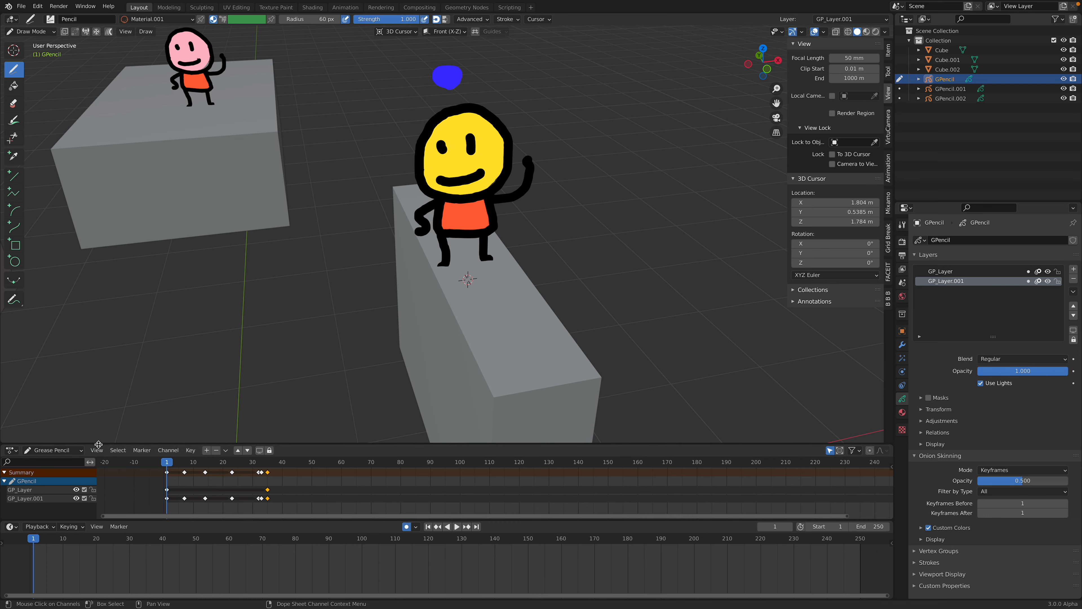
drag(98, 445, 98, 396)
scroll(264, 448, up, 2)
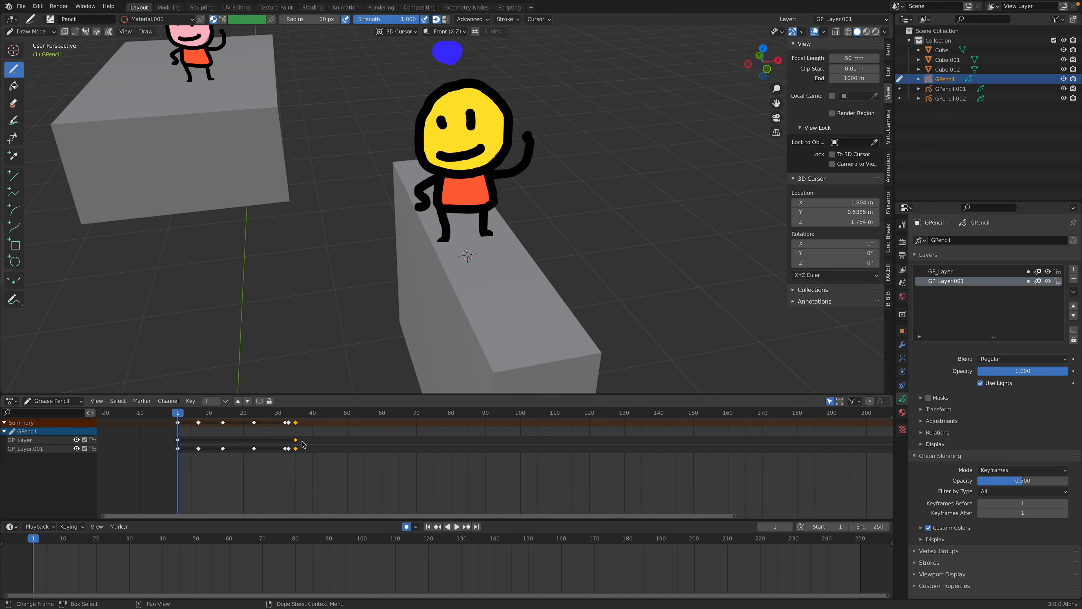
Toggle GP_Layer.001's visibility repeatedly in the Dope Sheet and the layer list to check its drawings.
click(77, 448)
click(77, 449)
click(76, 448)
click(76, 449)
click(77, 448)
click(76, 448)
scroll(505, 162, down, 1)
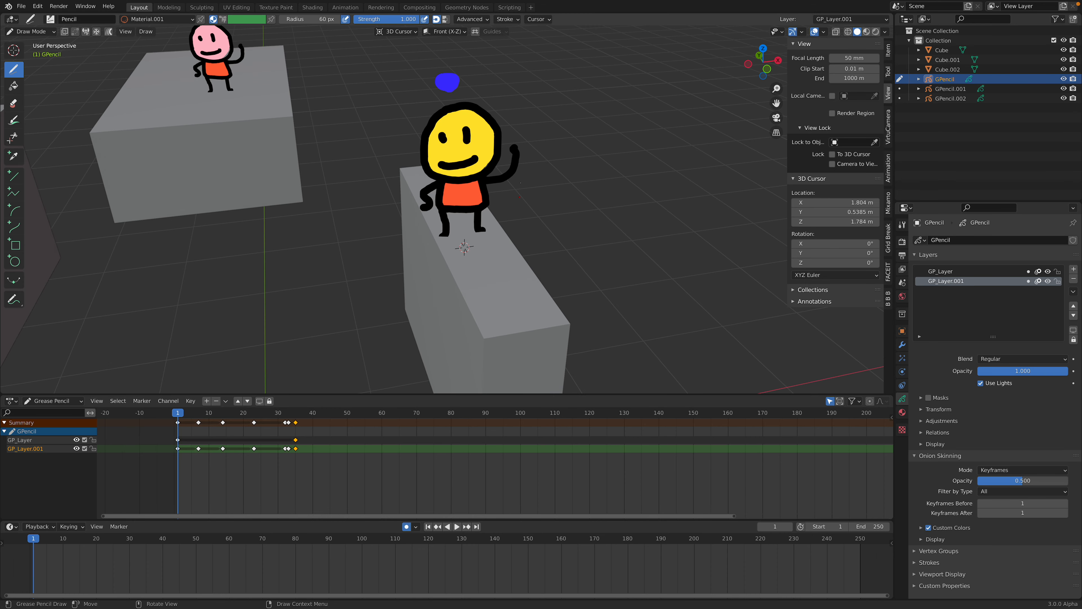
middle_drag(504, 162, 495, 155)
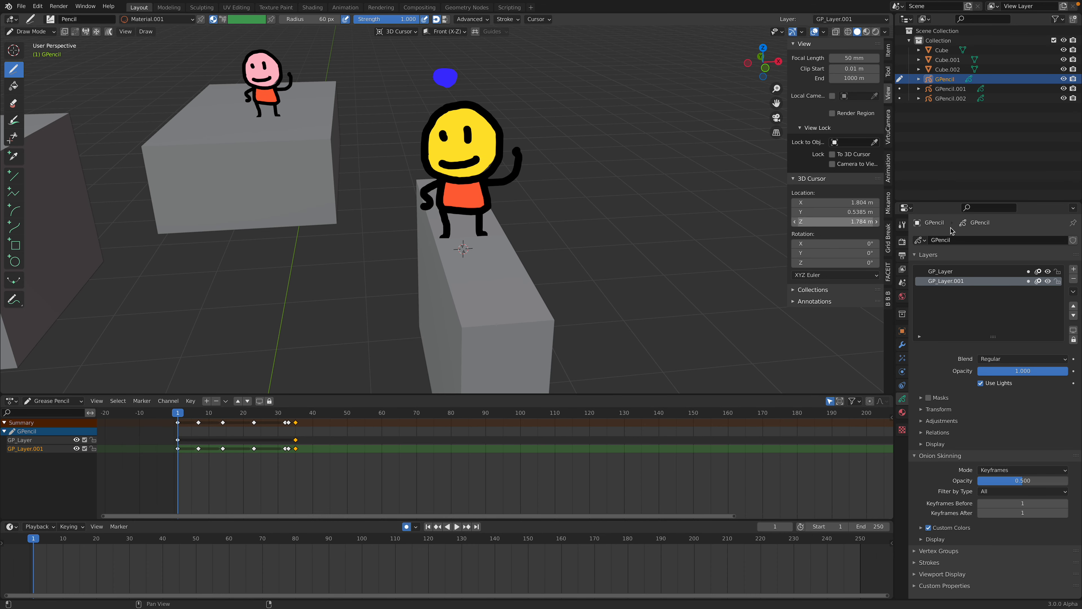
click(1048, 282)
click(1048, 281)
click(1048, 281)
click(1048, 282)
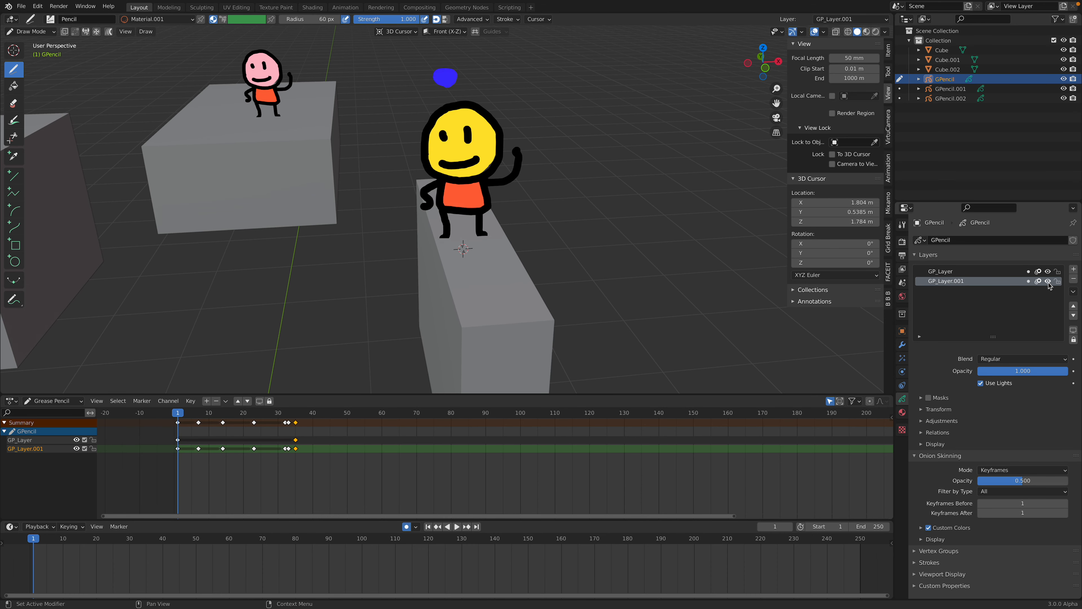
Try to shift GP_Layer.001's keyframes after frame 1 three frames earlier and delete the active one, and undo both changes.
key(a)
key(alt+a)
key(b)
drag(192, 446, 313, 463)
key(g)
click(283, 464)
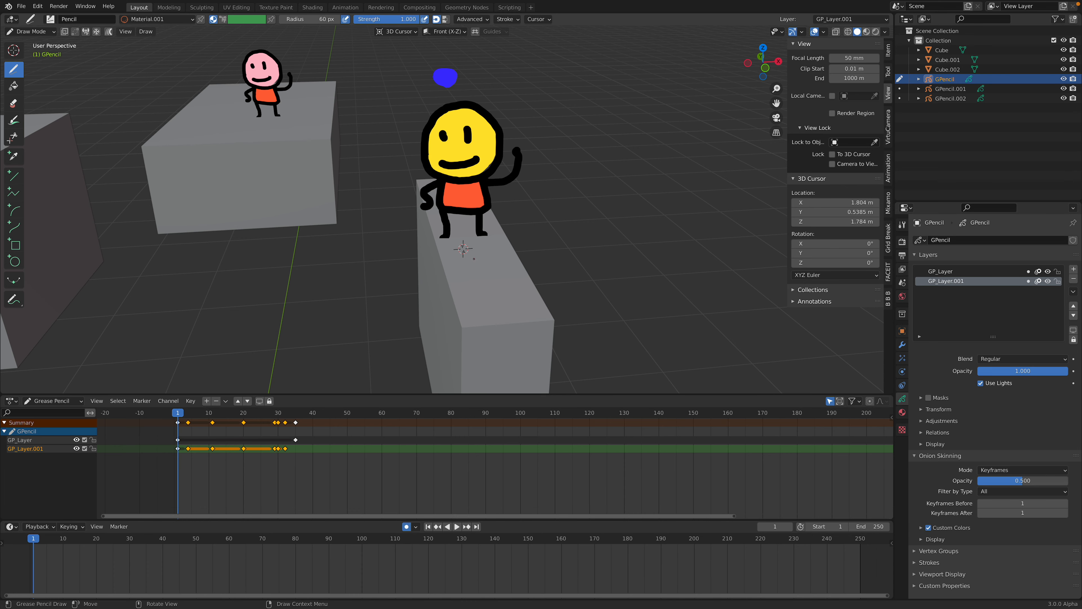
key(x)
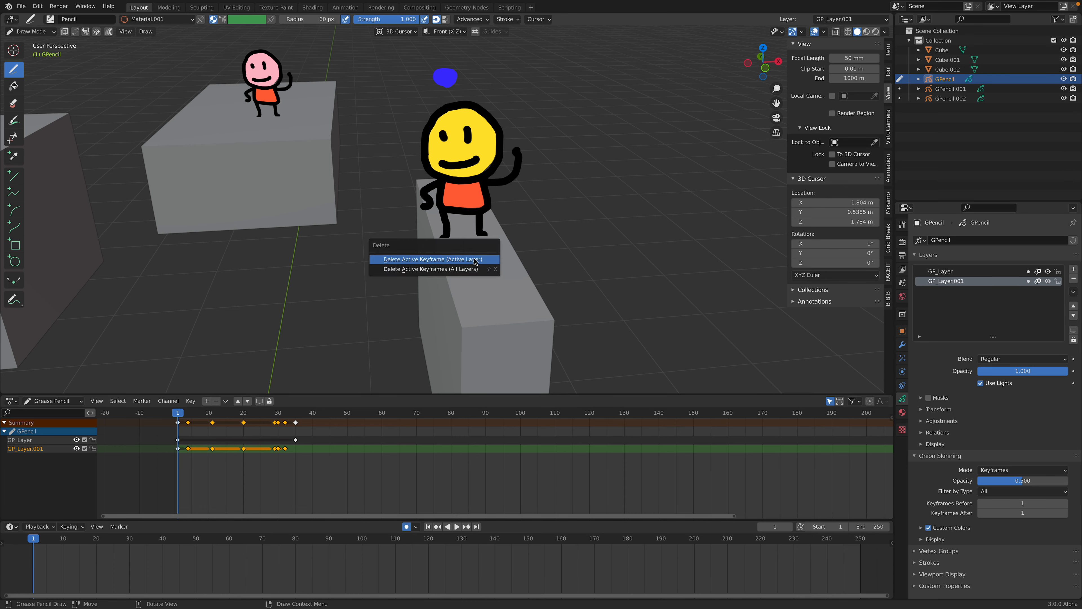
click(475, 259)
key(ctrl+z)
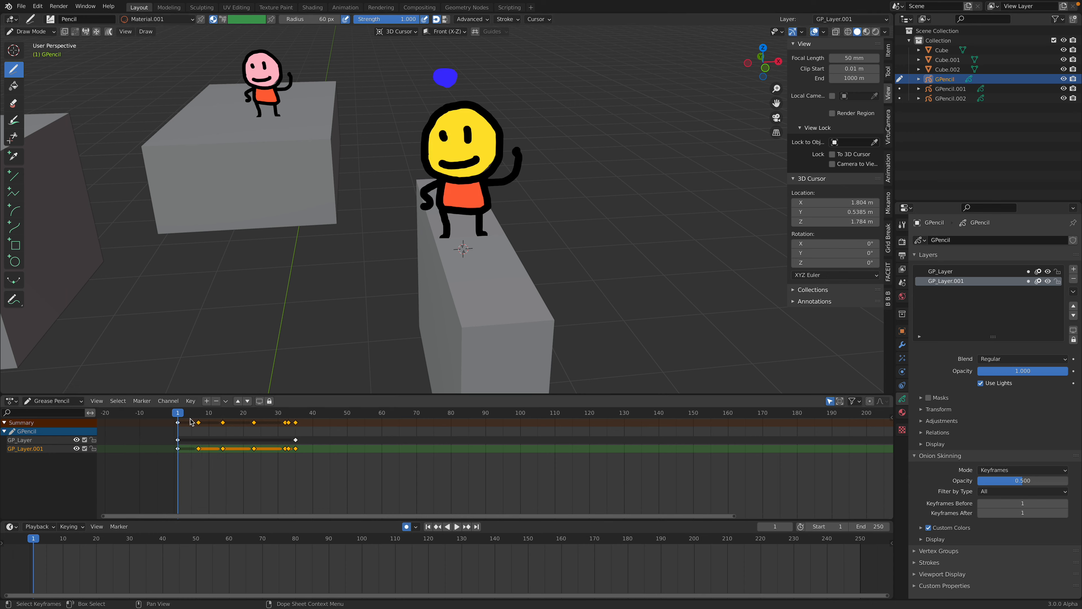
key(ctrl+z)
Try deleting the active layer's active keyframe with the keyframes after frame 1 selected, and undo it.
key(b)
drag(188, 421, 331, 474)
key(x)
click(272, 360)
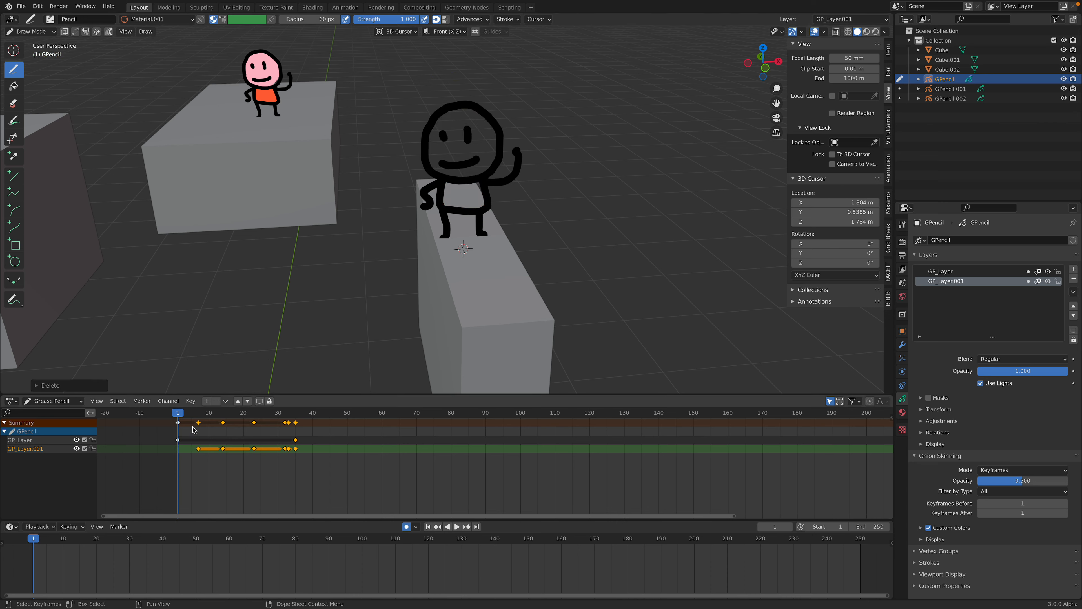
key(ctrl+z)
key(ctrl+z)
Try twice to delete the active keyframes on all layers with the keyframes after frame 1 selected, undoing each deletion.
drag(195, 419, 327, 453)
key(x)
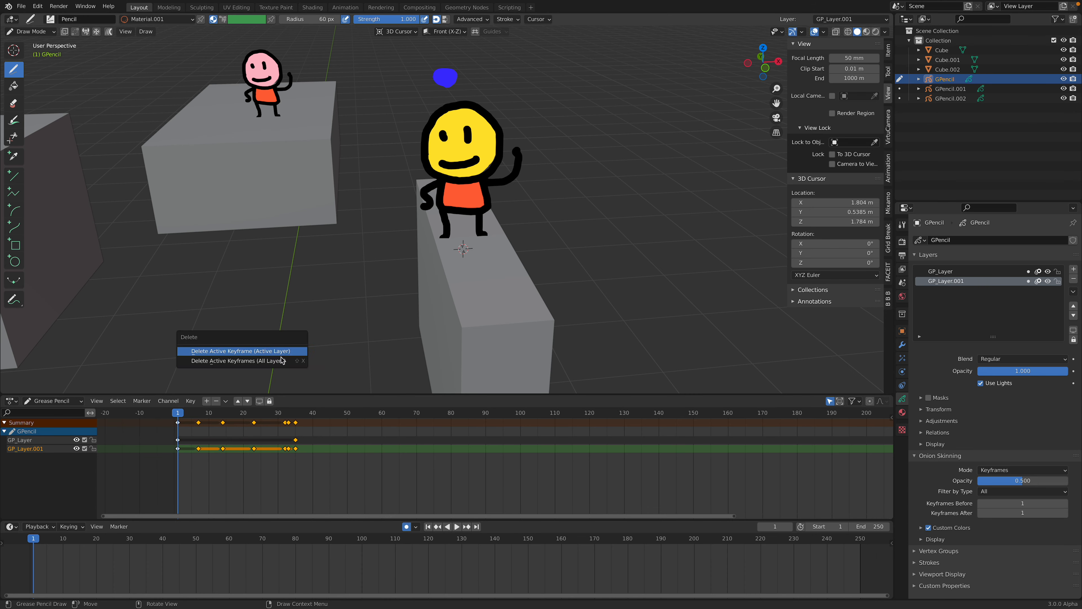
click(279, 363)
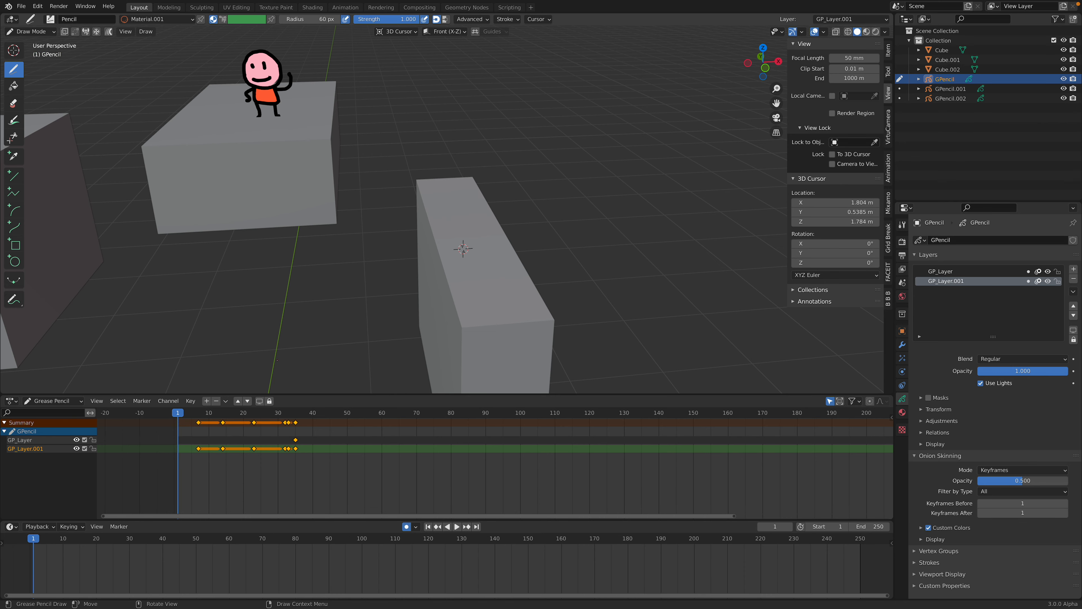
key(ctrl+z)
key(a)
click(189, 424)
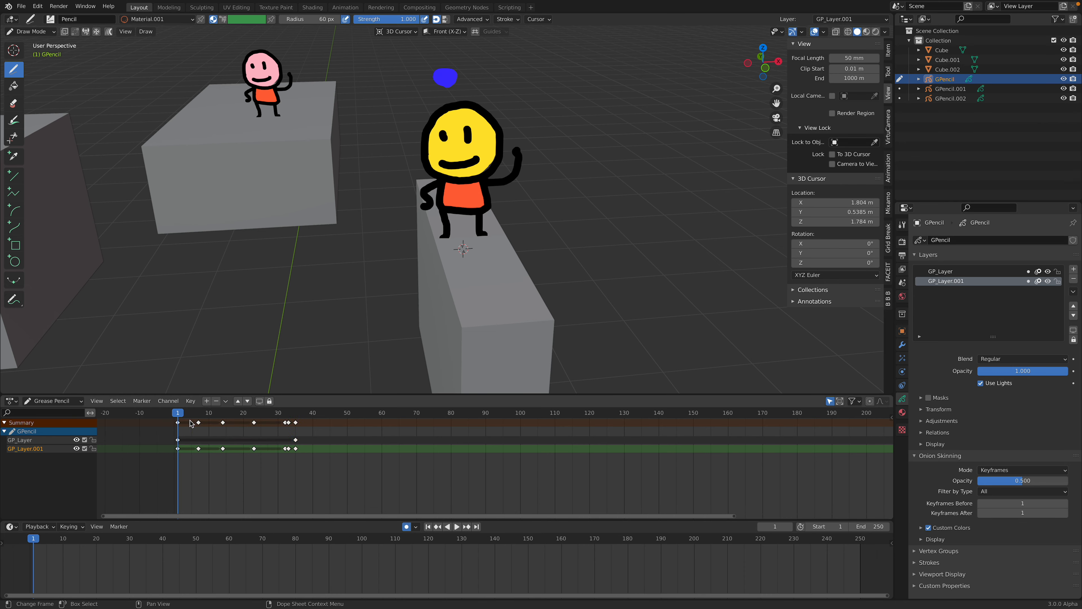
drag(190, 424, 303, 451)
key(x)
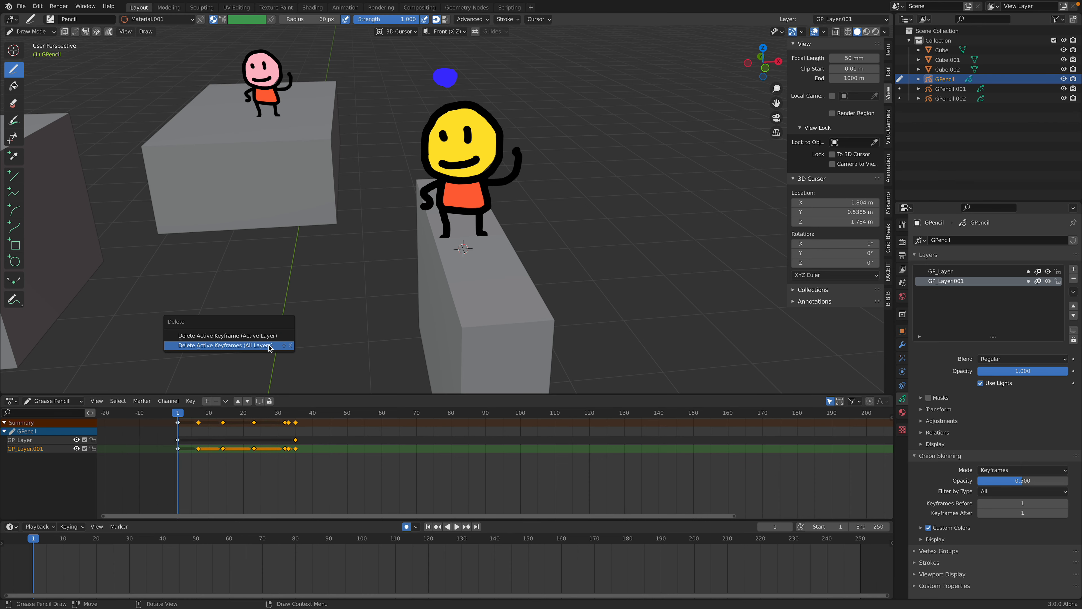
click(270, 346)
key(ctrl+z)
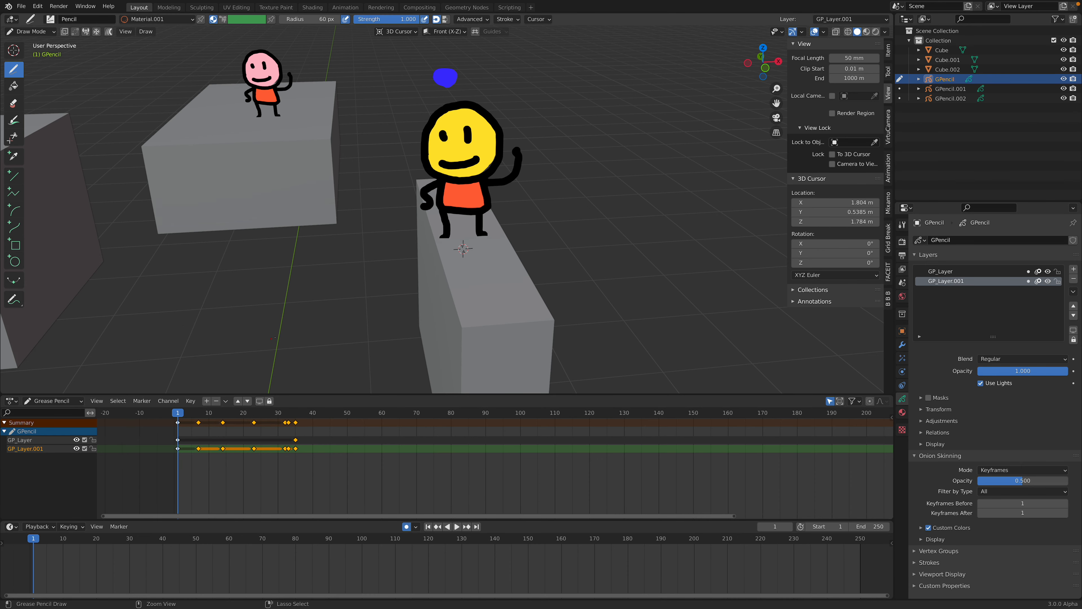
Switch the yellow character to Object Mode and play back its animation.
click(26, 31)
click(32, 43)
click(426, 86)
middle_drag(495, 190, 478, 171)
key(space)
click(529, 92)
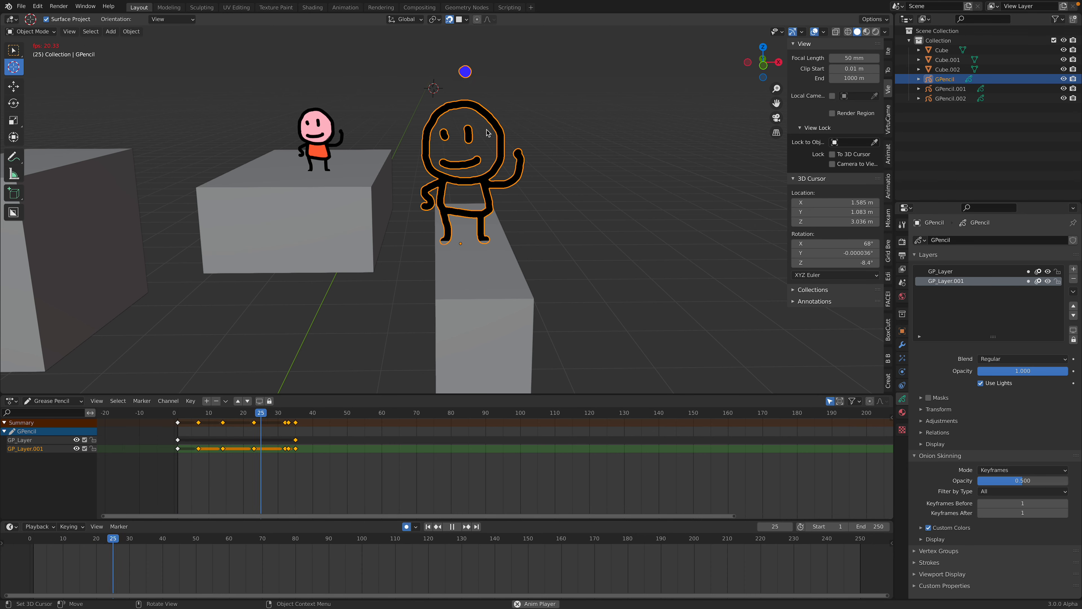
key(space)
Place the 3D cursor freely at several spots around the teal and pink characters.
shift+middle_drag(443, 214, 543, 265)
click(387, 153)
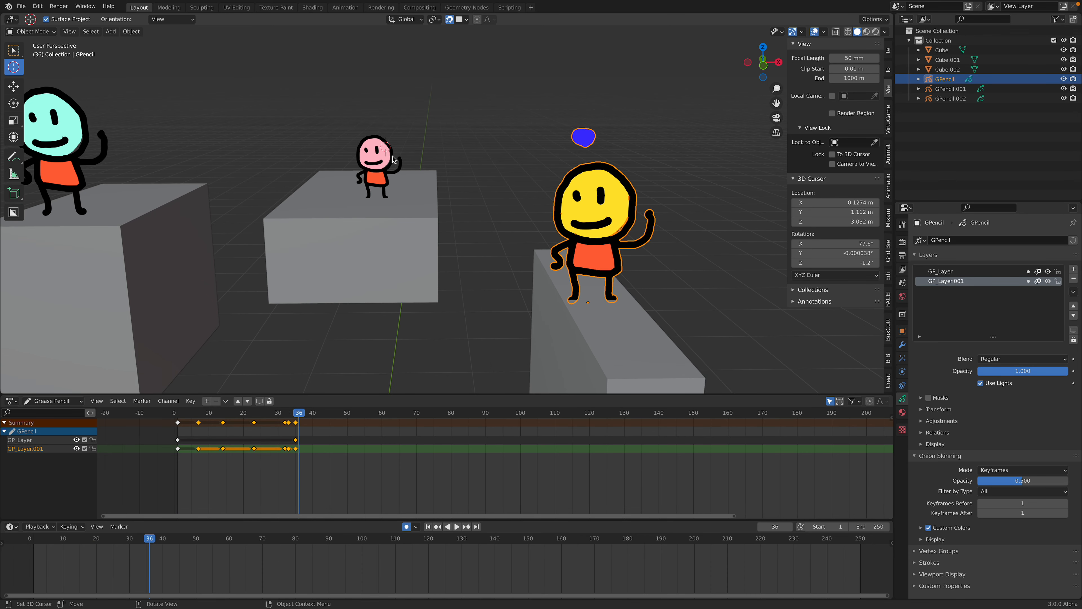
shift+middle_drag(387, 153, 441, 157)
click(304, 140)
shift+middle_drag(302, 139, 348, 135)
click(25, 33)
click(28, 43)
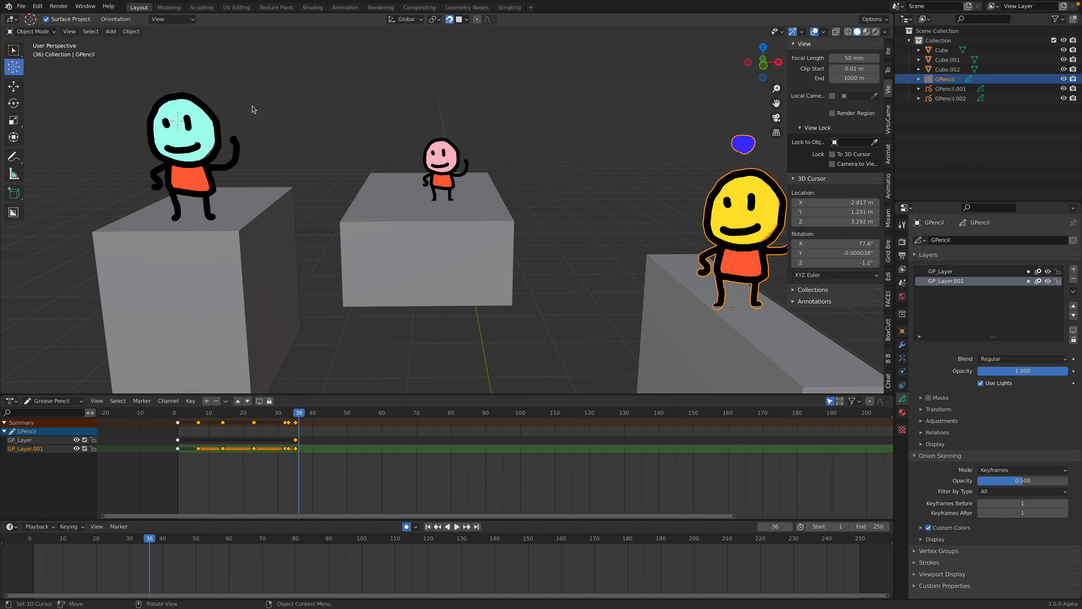
click(291, 83)
click(325, 113)
drag(336, 142, 335, 109)
click(350, 117)
click(327, 130)
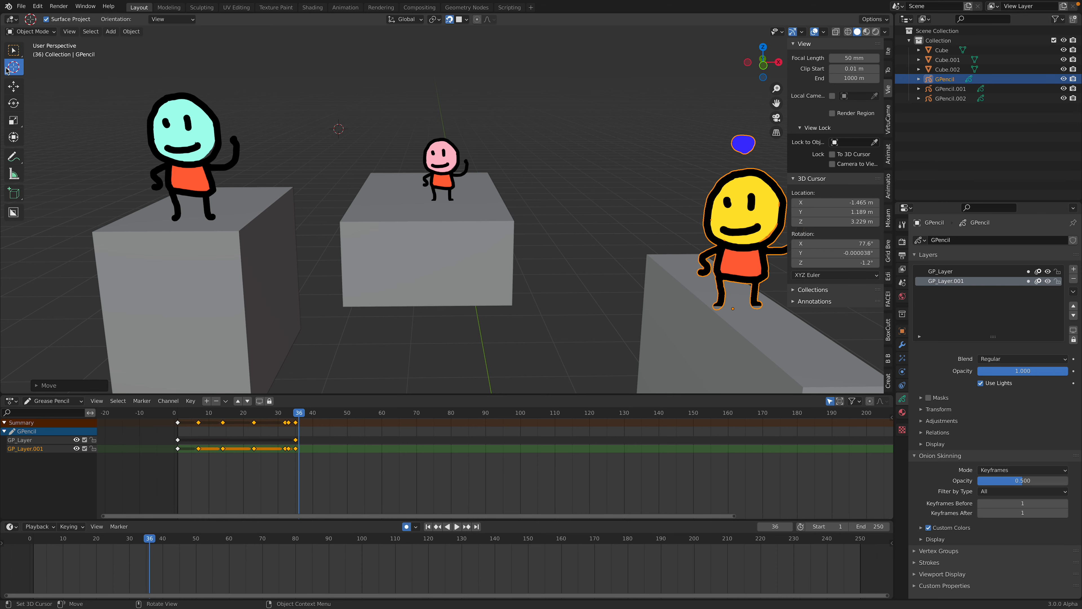
Select the teal character with the selection tool, snap the 3D cursor to its origin and frame it close up.
click(14, 55)
click(205, 130)
middle_drag(321, 149, 328, 151)
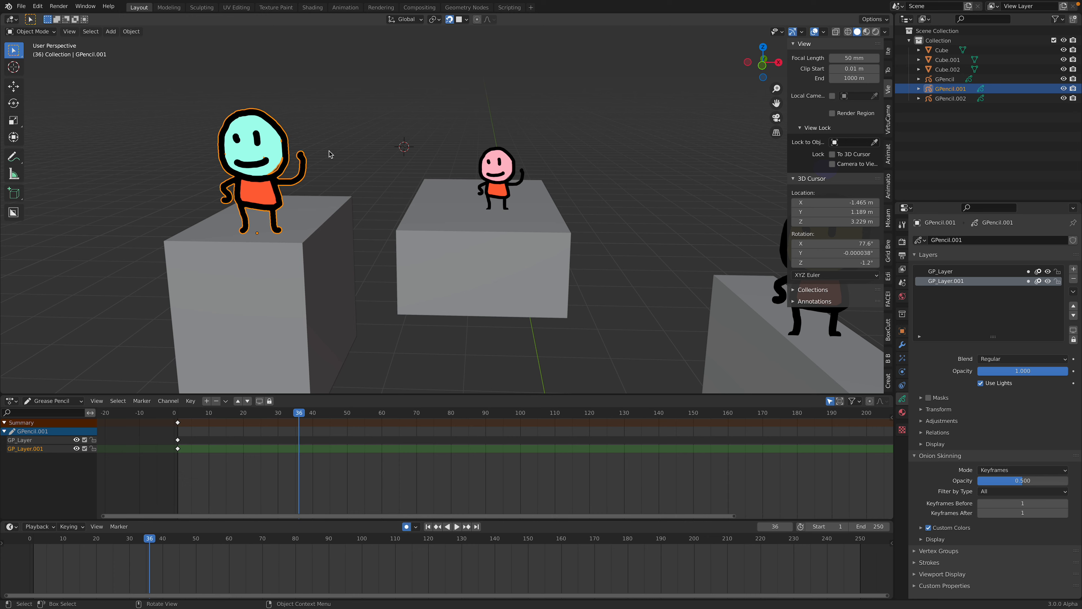
key(F3)
key(Return)
middle_drag(284, 227, 425, 255)
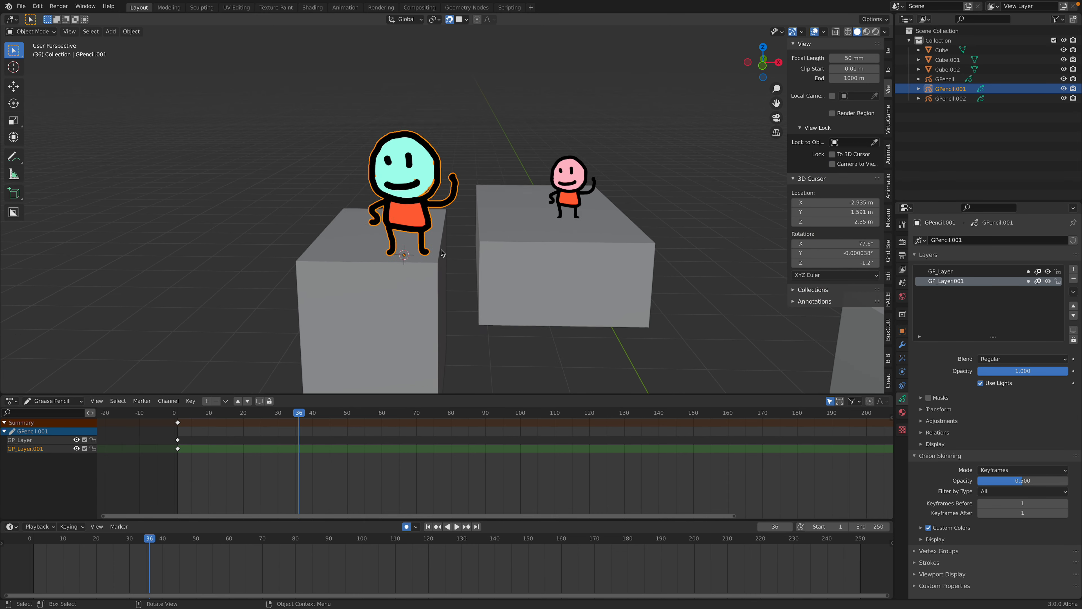
scroll(425, 255, up, 2)
middle_drag(556, 199, 577, 197)
click(889, 73)
click(890, 85)
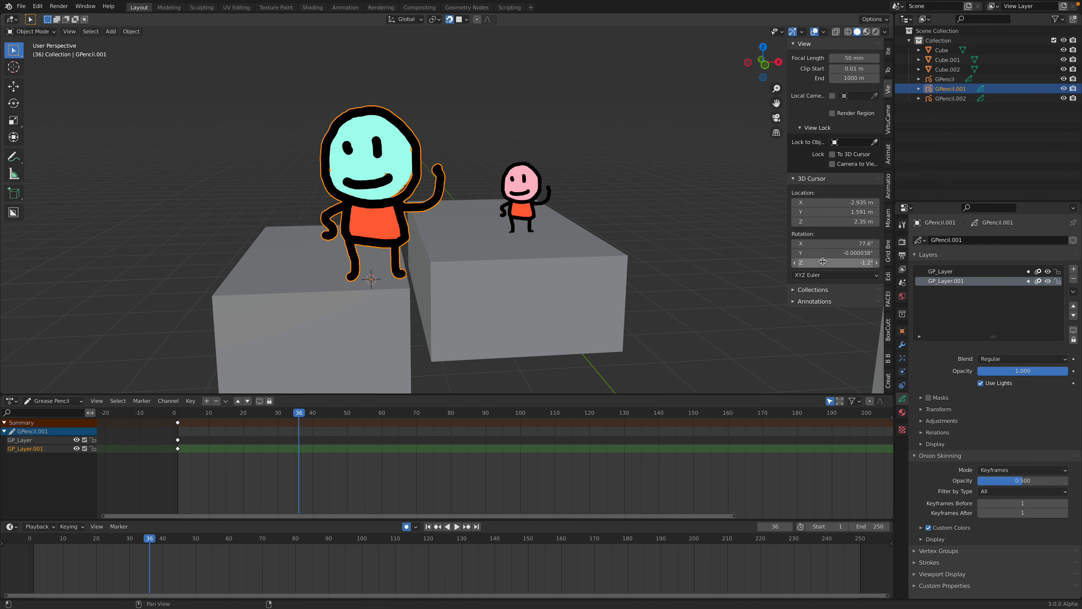
Switch the teal character to Draw Mode and face it from the front.
middle_drag(501, 238, 507, 235)
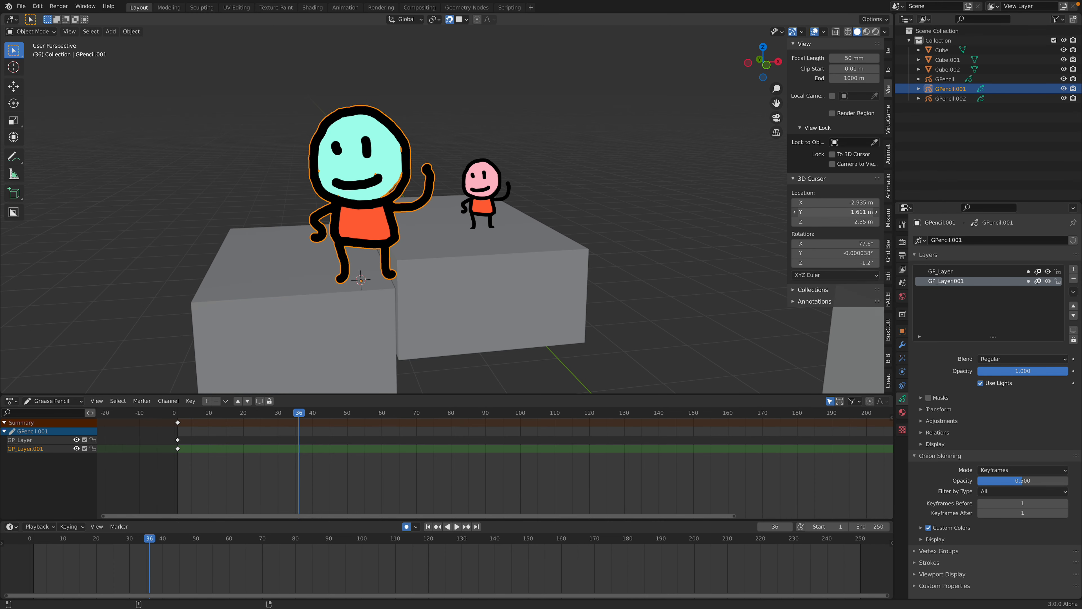
click(38, 32)
click(41, 78)
middle_drag(458, 181, 422, 173)
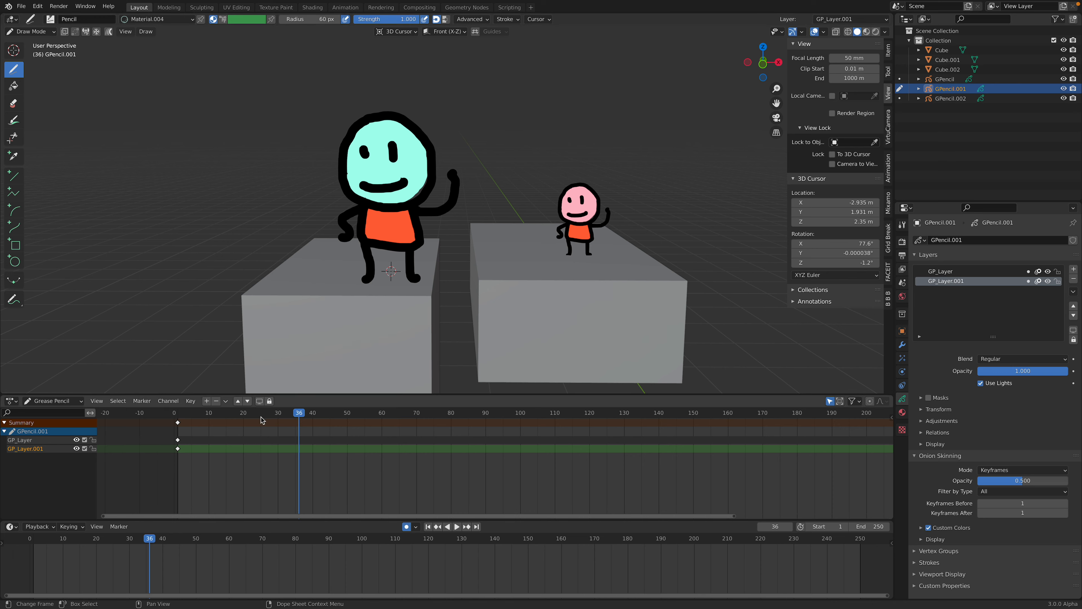
Check the teal character's two layers by toggling their visibility, and add a new layer at the end of the layer list.
double_click(77, 440)
click(77, 440)
click(78, 440)
click(76, 449)
click(77, 449)
double_click(76, 448)
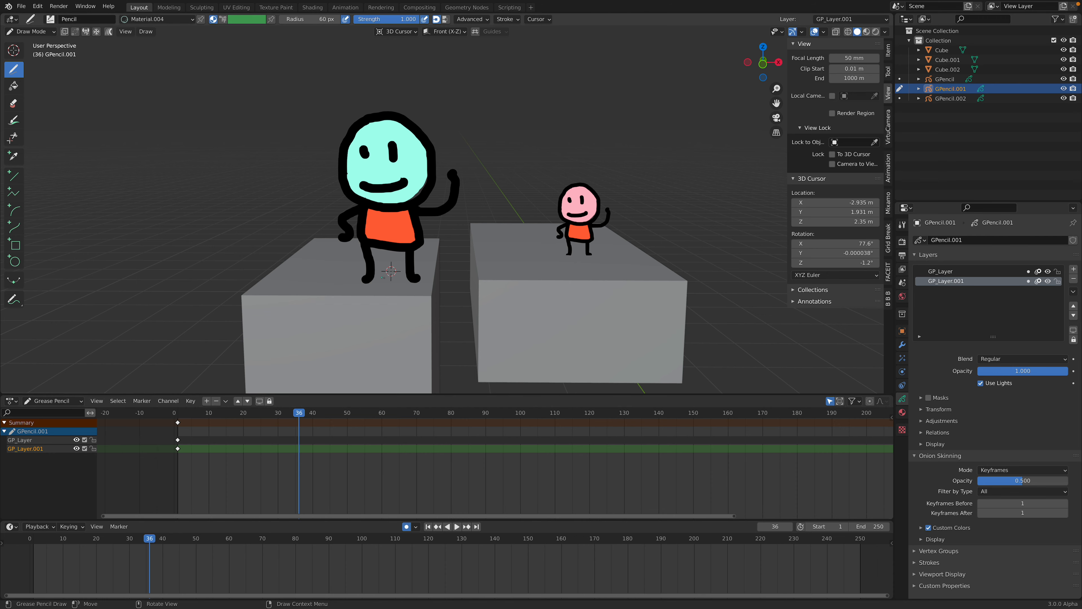
click(1074, 269)
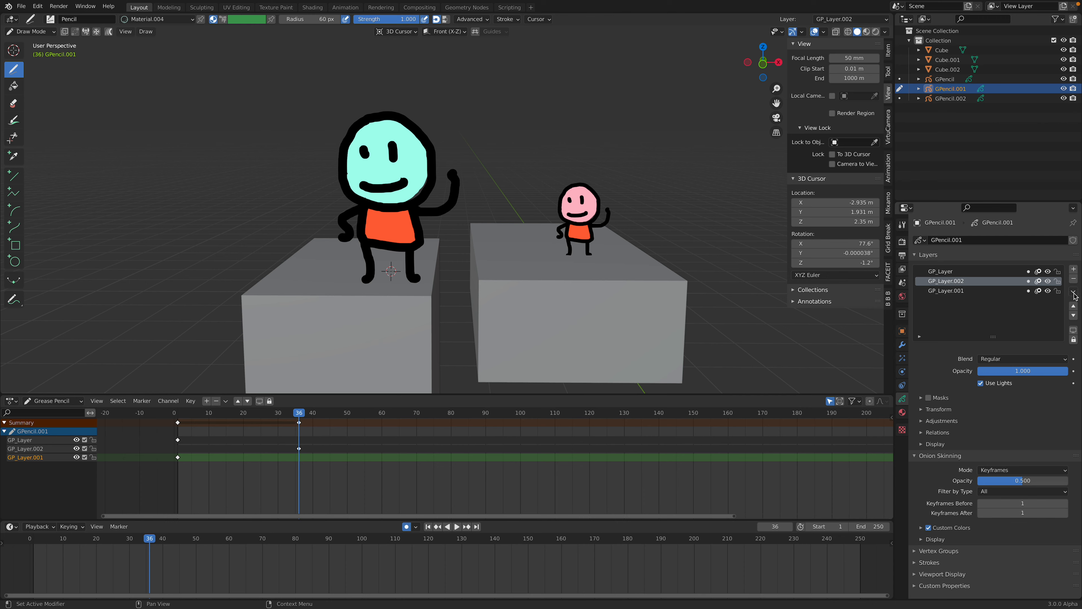
click(1074, 314)
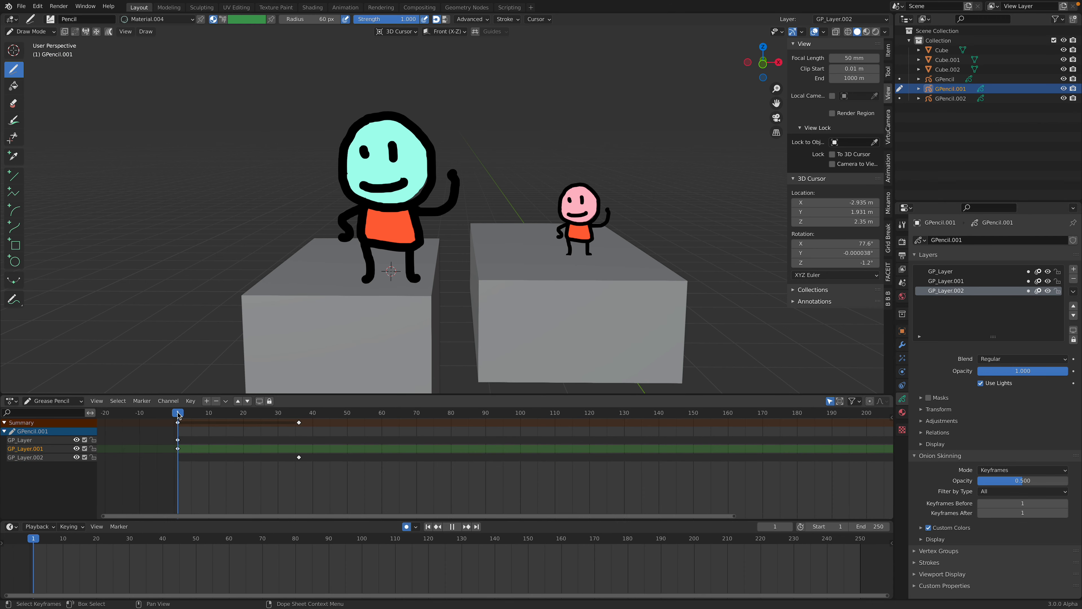
Add a new material to the teal character and give its stroke an orange base color.
click(902, 412)
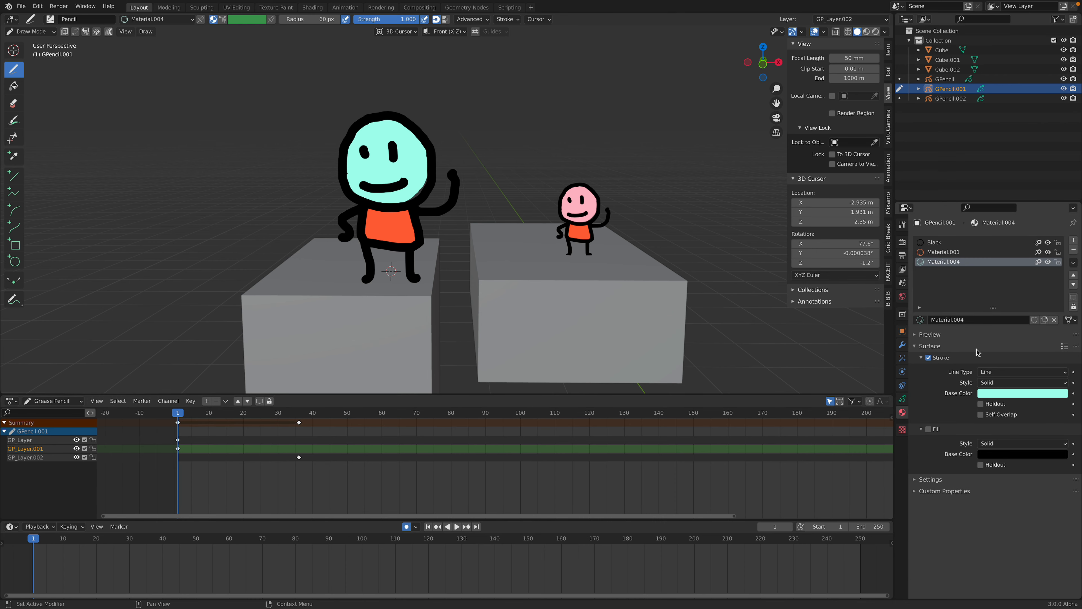
click(1073, 240)
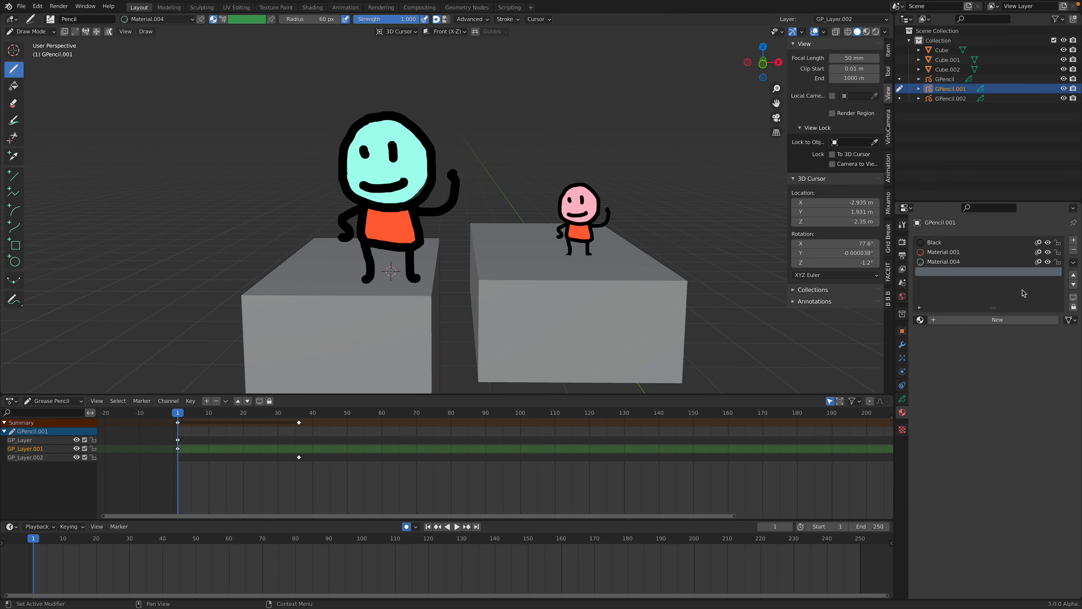
click(998, 320)
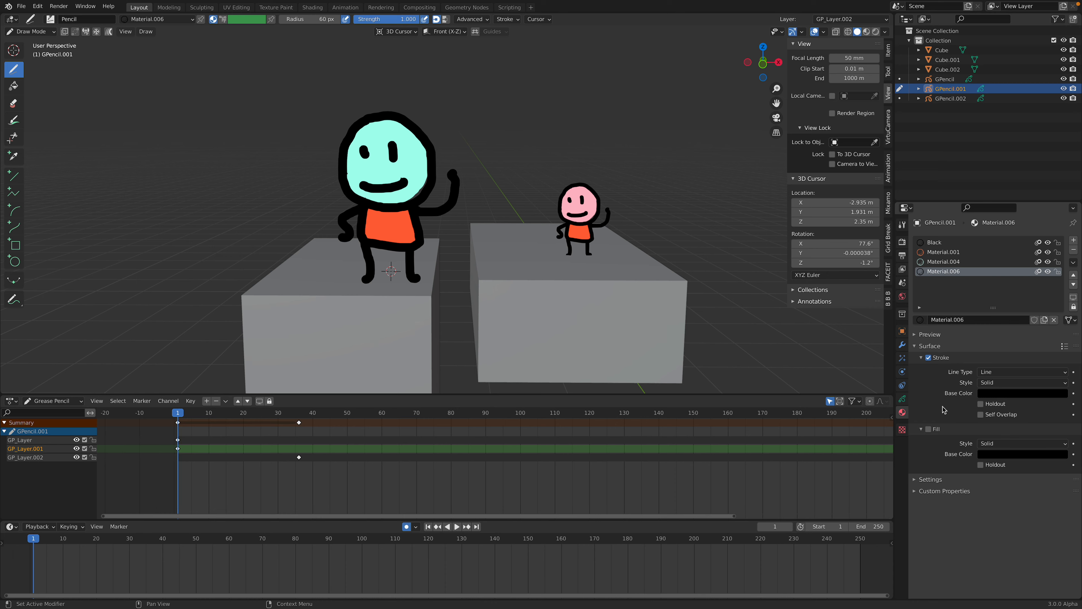
click(999, 393)
drag(1062, 277, 1060, 255)
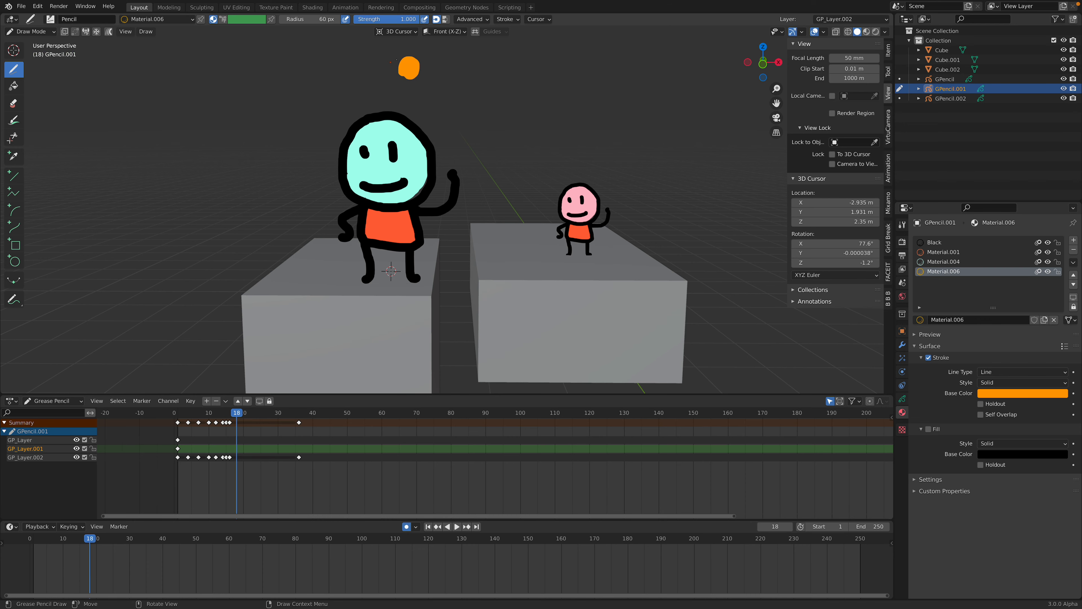
Draw the orange shape above the teal character's head frame by frame through frame 30.
drag(386, 50, 393, 59)
scroll(394, 64, down, 2)
key(Right)
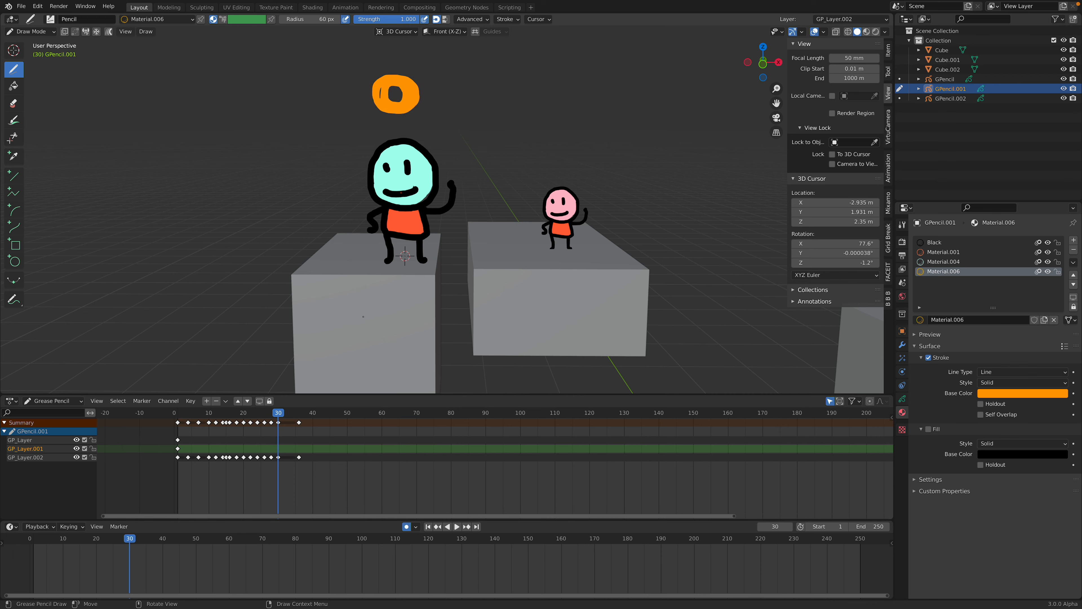
Scrub through the orange animation and toggle the visibility of GP_Layer and GP_Layer.001 to see what each contains.
mouse_move(261, 419)
mouse_down()
mouse_move(208, 417)
mouse_move(273, 414)
mouse_move(254, 413)
mouse_up()
key(Escape)
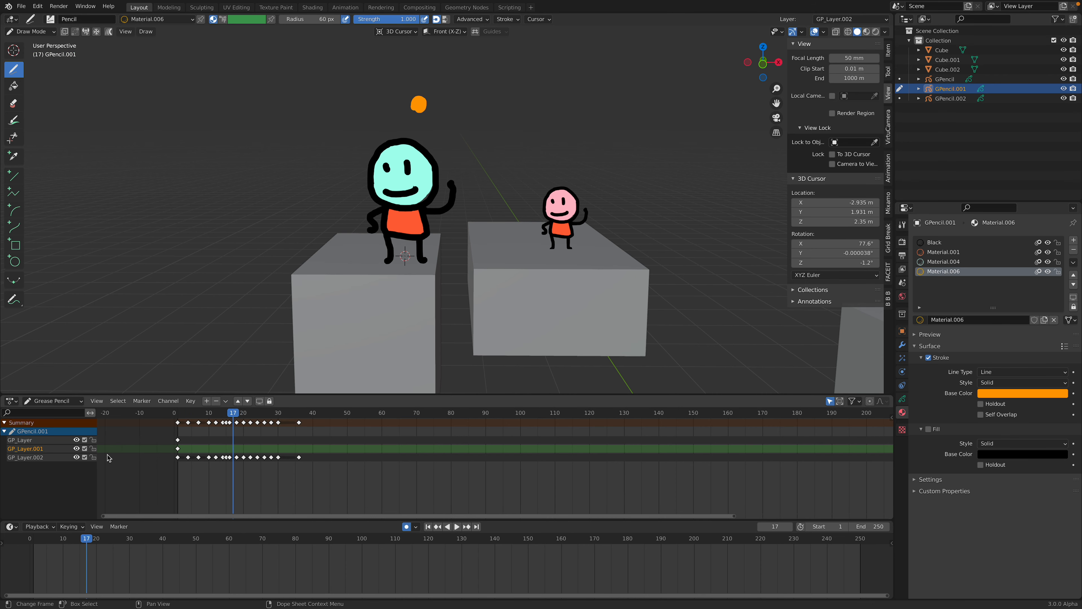
click(77, 442)
click(77, 442)
click(77, 441)
click(78, 441)
click(77, 442)
click(78, 442)
click(77, 440)
click(77, 440)
click(77, 448)
click(77, 449)
click(77, 449)
click(76, 448)
Play back the orange animation, restarting it from its early frames.
click(203, 412)
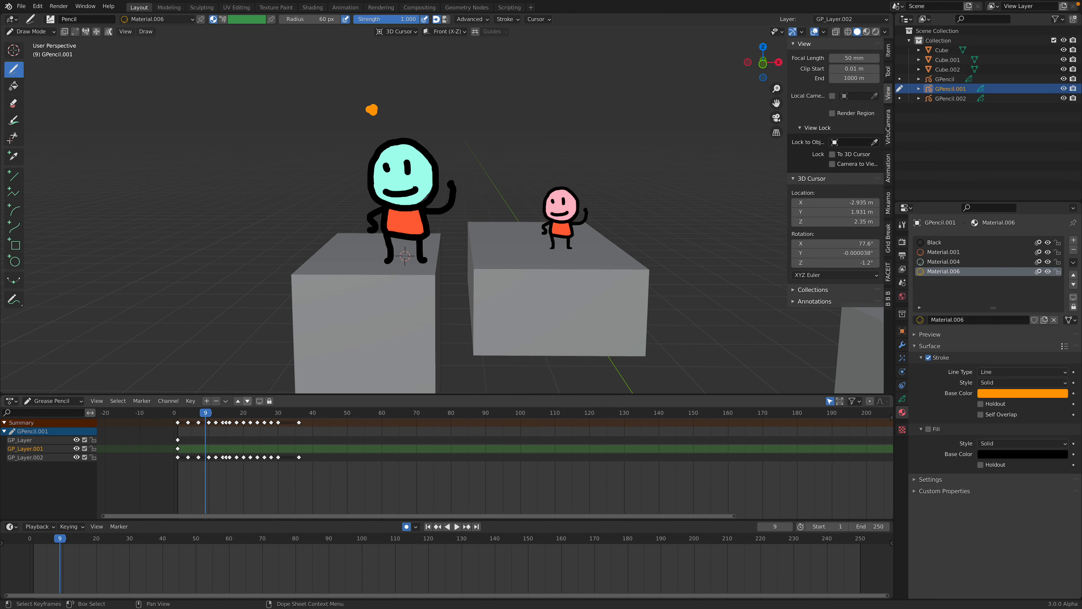
key(space)
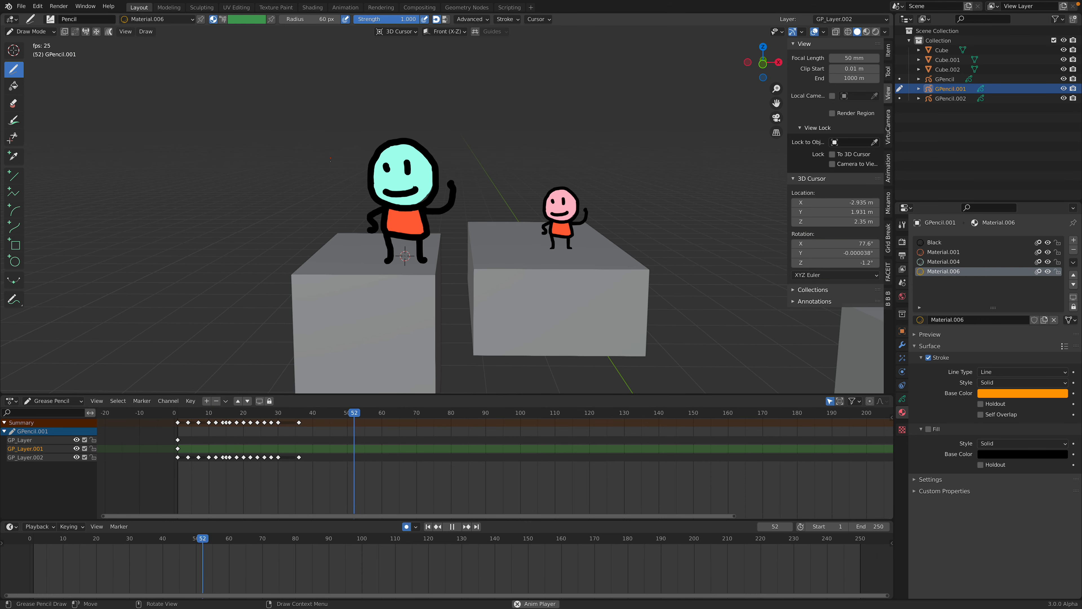
click(188, 412)
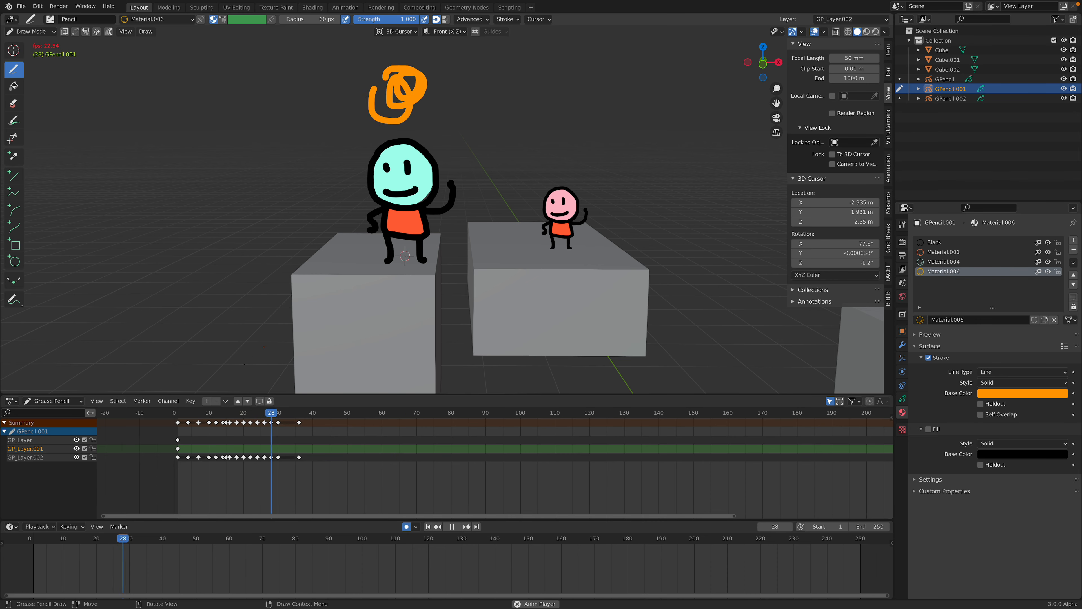
click(187, 412)
key(space)
Return the teal character to Object Mode, bring all three characters into view and save the file.
click(44, 31)
click(38, 43)
scroll(519, 184, down, 2)
mouse_move(519, 183)
shift+middle_down()
mouse_move(458, 160)
mouse_move(493, 173)
mouse_move(430, 198)
mouse_move(601, 175)
mouse_move(658, 198)
shift+middle_up()
key(ctrl+s)
Select the pink character and hide the viewport's sidebar.
scroll(502, 189, up, 4)
scroll(502, 189, down, 2)
click(455, 166)
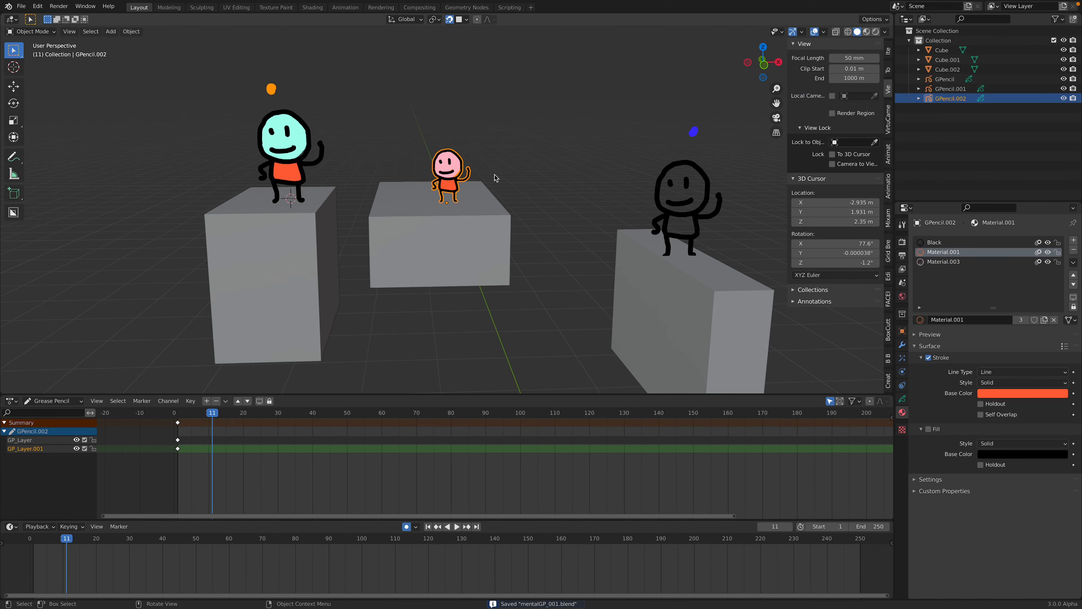
middle_drag(495, 178, 670, 209)
key(n)
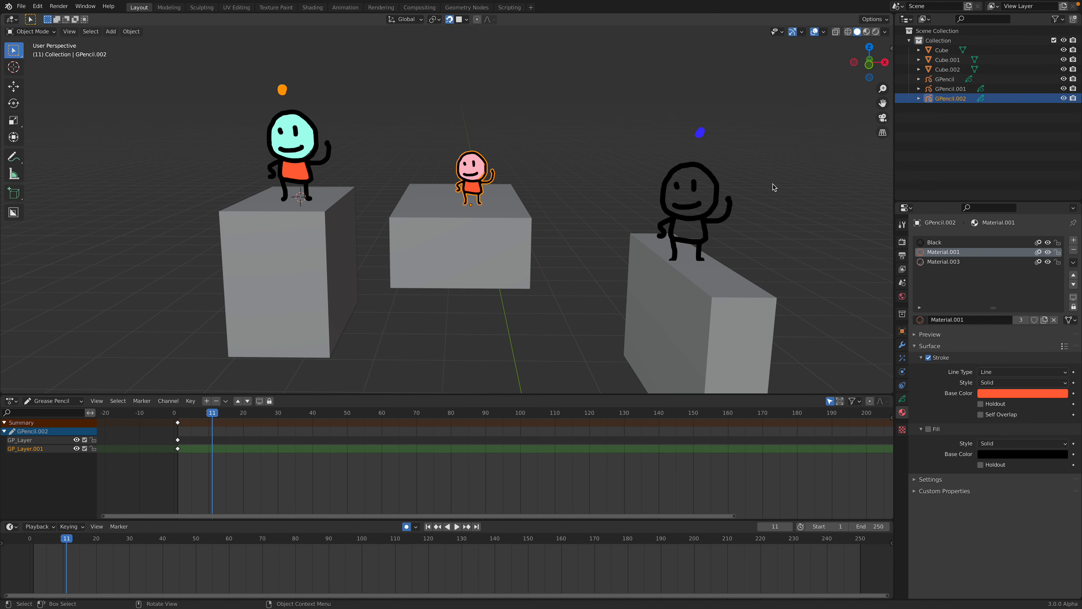
Select the pink, teal and yellow characters together, with the yellow one (GPencil) as the active object.
click(718, 181)
click(1063, 79)
click(1063, 79)
click(480, 172)
shift+click(322, 148)
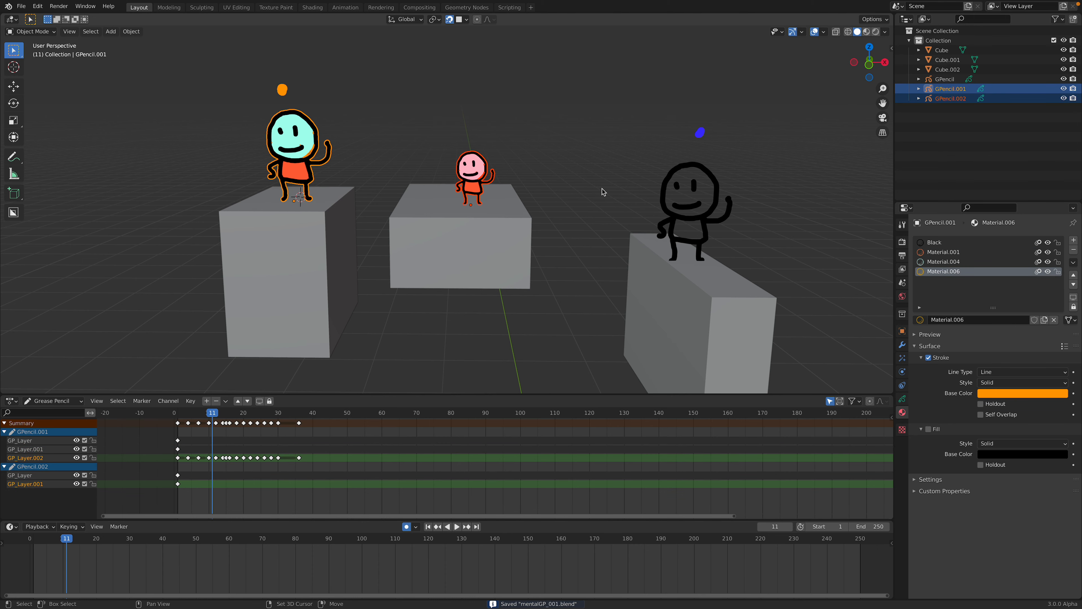
shift+click(696, 206)
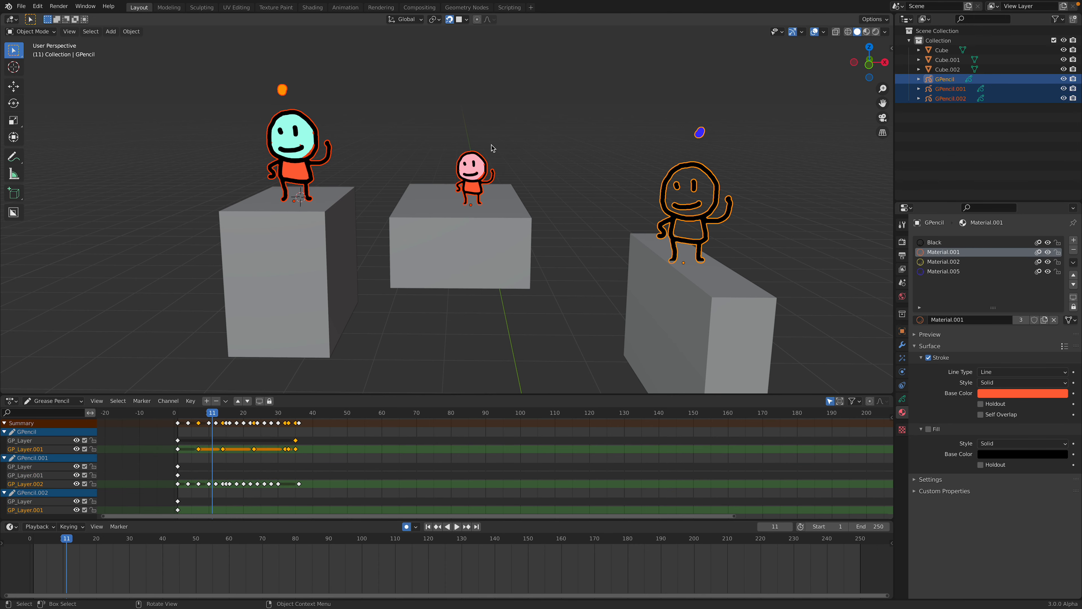
key(ctrl+z)
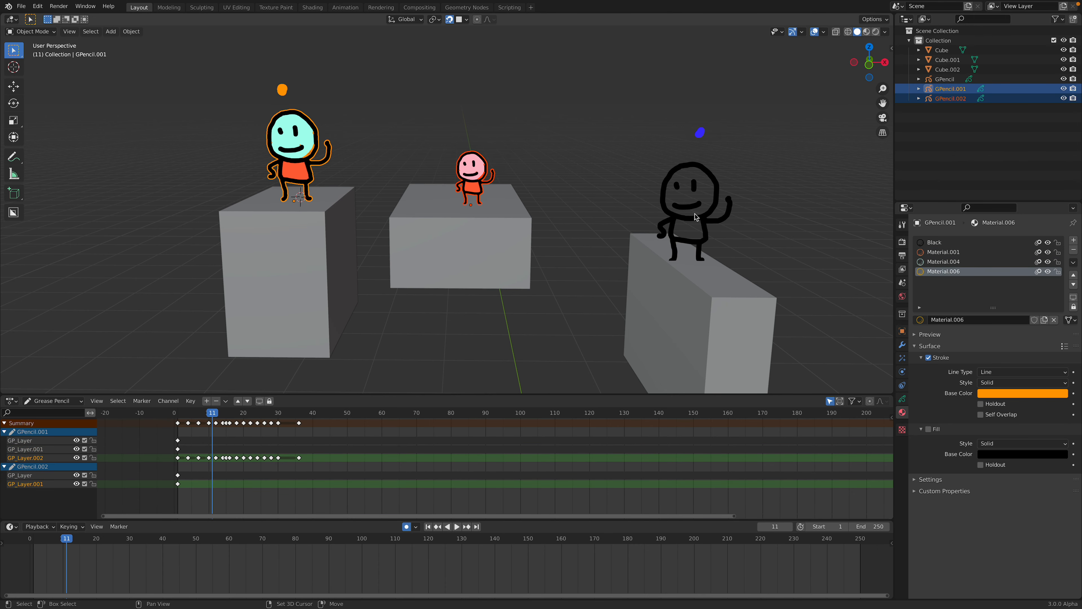
shift+click(697, 217)
Add a Noise modifier to the active yellow character and play back its effect.
click(902, 344)
click(975, 240)
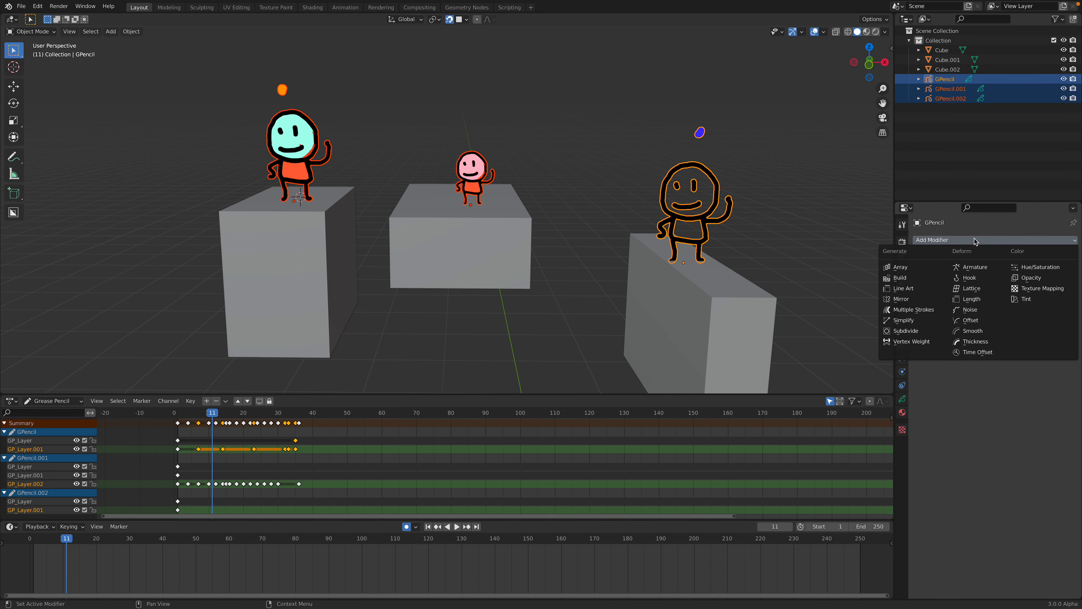
click(977, 314)
key(space)
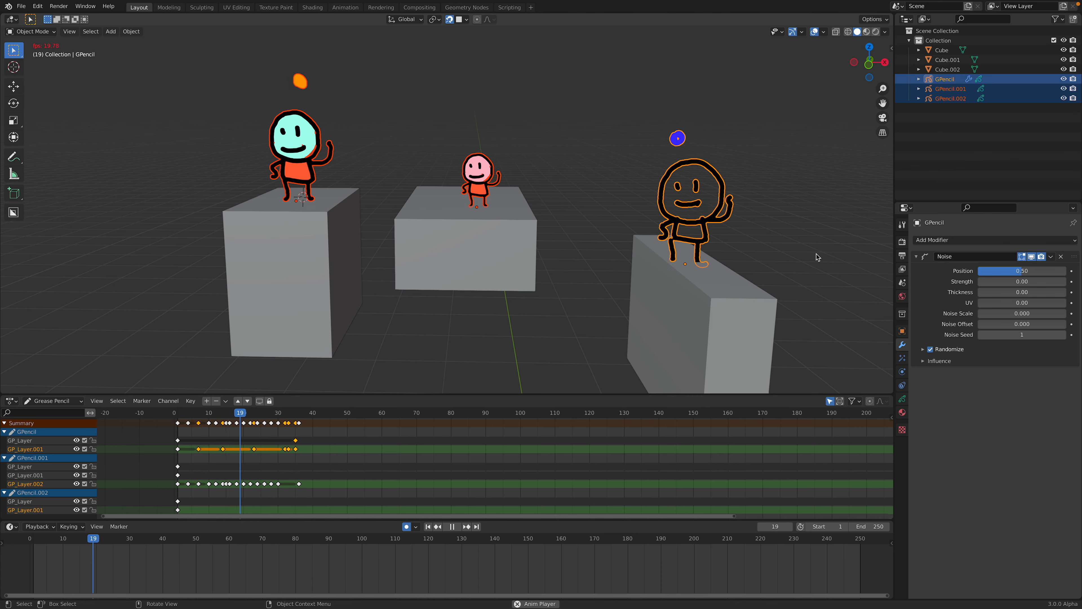
key(space)
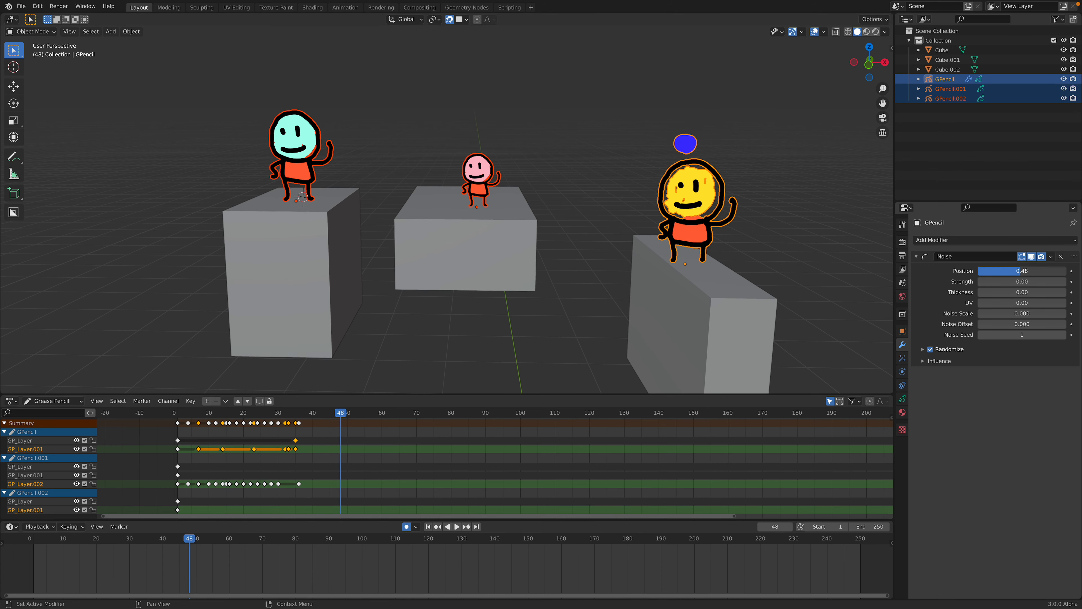
Set the Noise modifier's Position to 0.12 and play back the animation.
drag(1021, 271, 997, 270)
key(space)
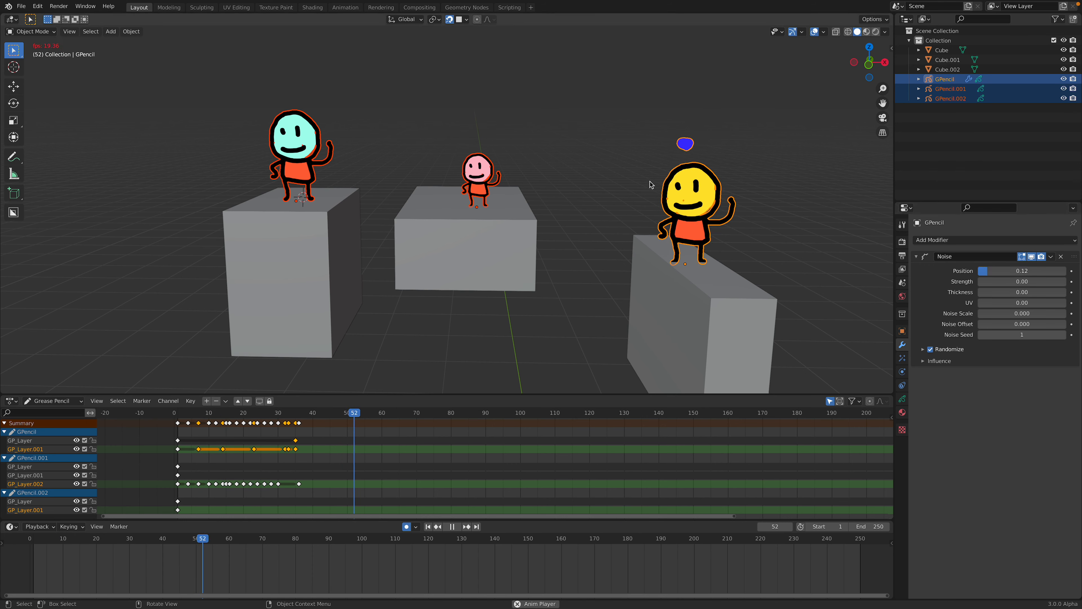
key(space)
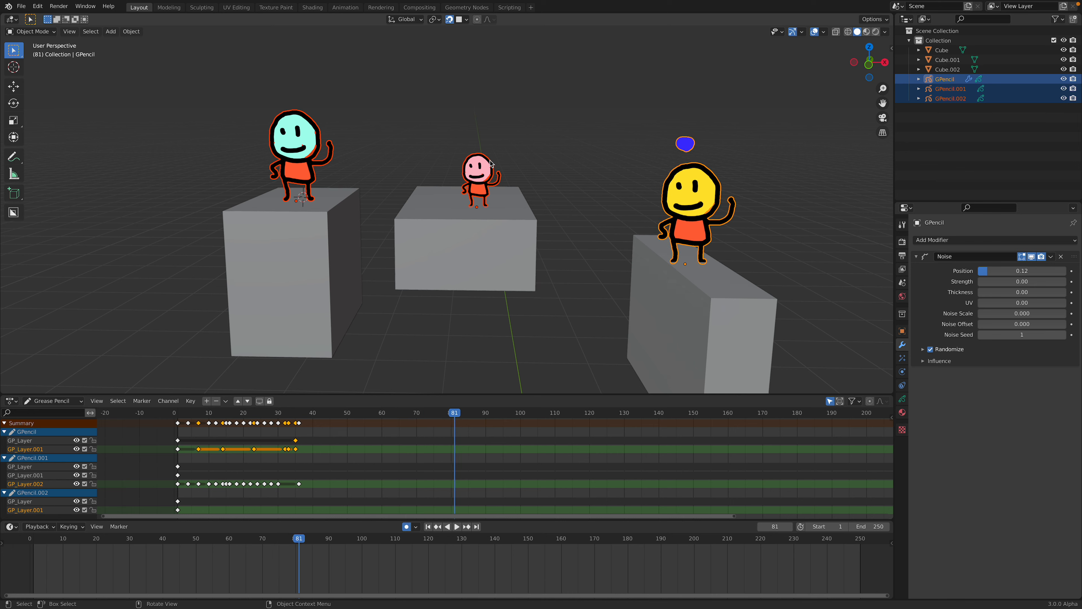
Copy the yellow character's modifiers to the teal and pink characters, deselect everything and start playback.
key(ctrl+l)
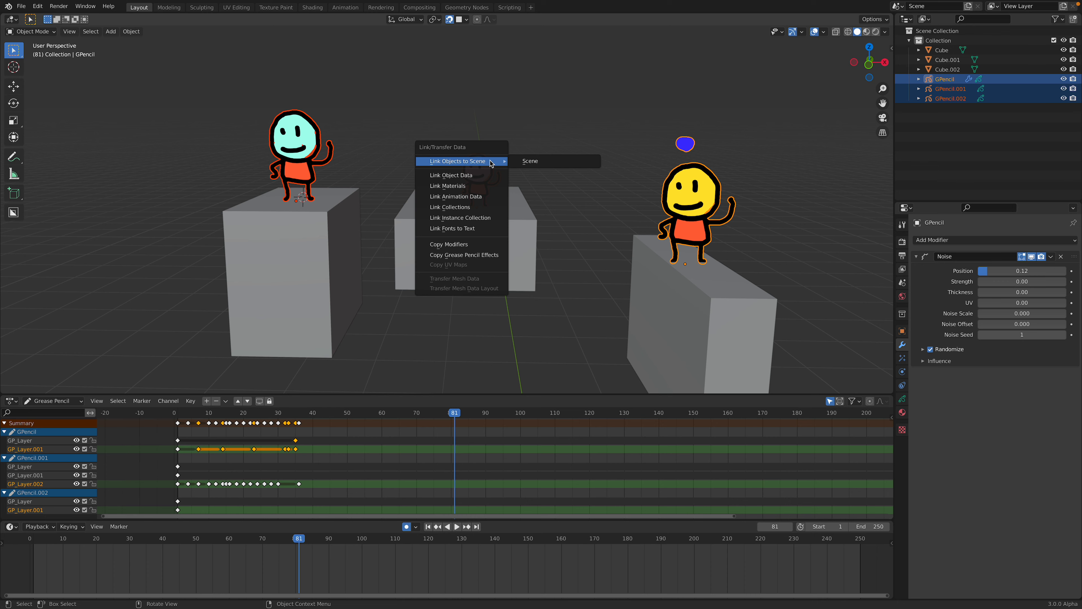
click(477, 247)
click(572, 200)
key(space)
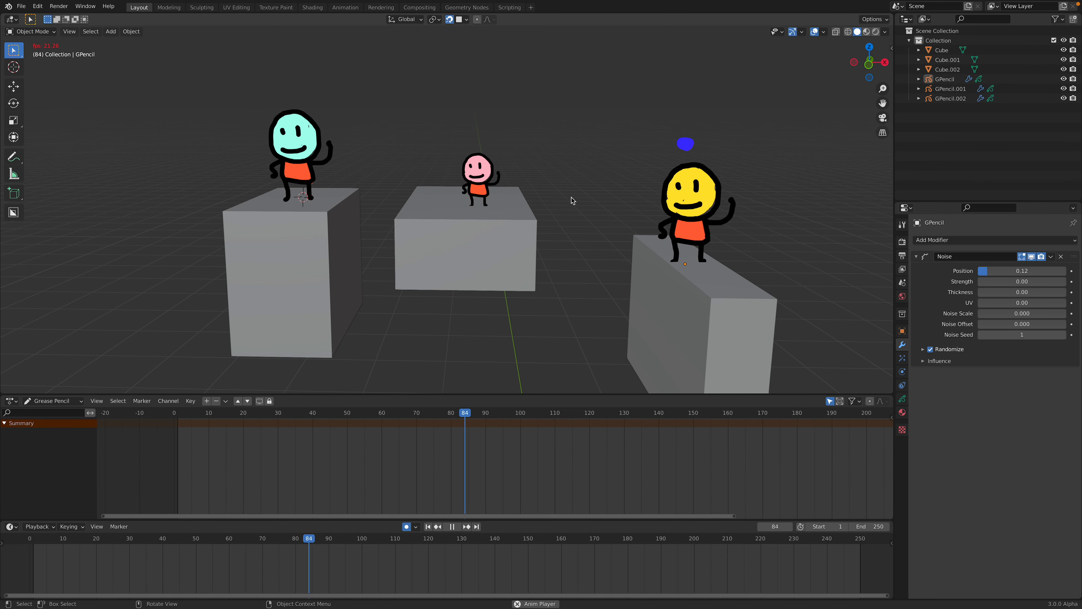
Set the Noise Seed to 229 on the pink character and to 501 on the teal character.
click(485, 175)
key(space)
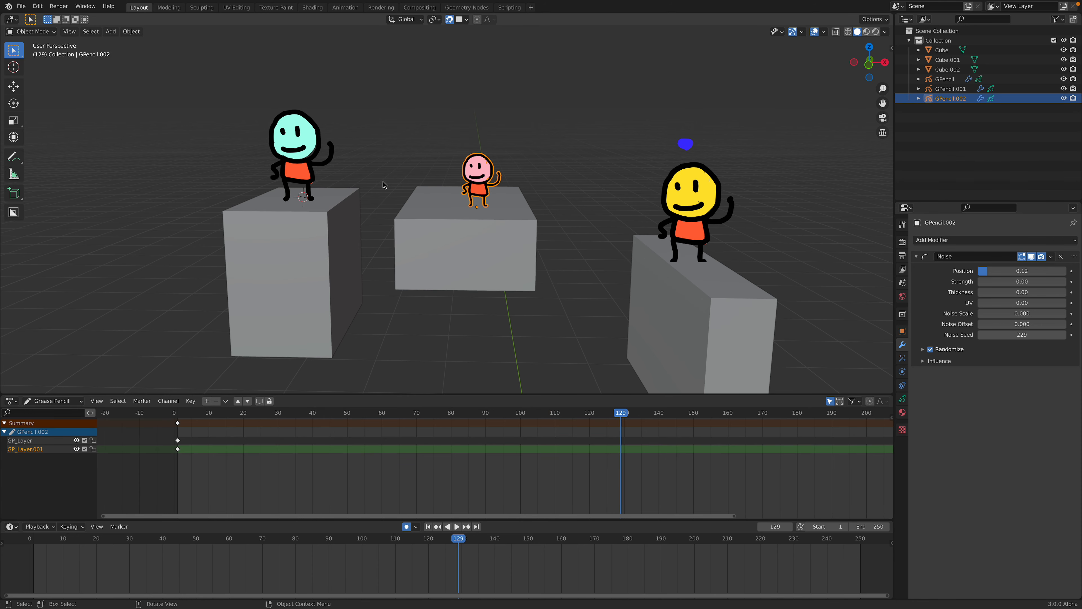
click(294, 141)
drag(1021, 335, 1051, 334)
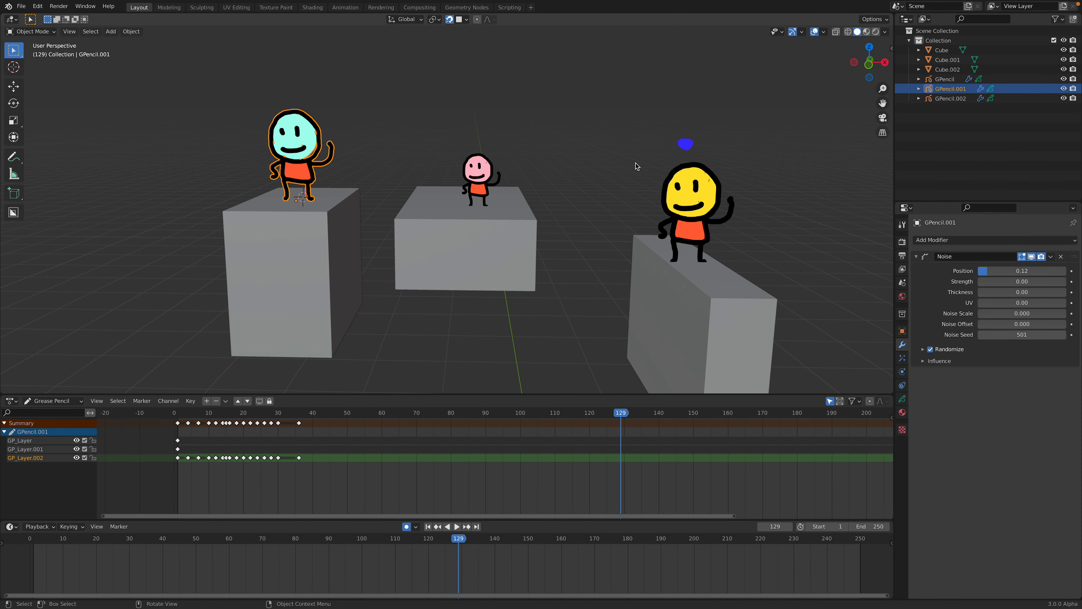
click(520, 137)
Play back the animation to compare the noise on all three characters.
key(space)
middle_drag(525, 136, 527, 137)
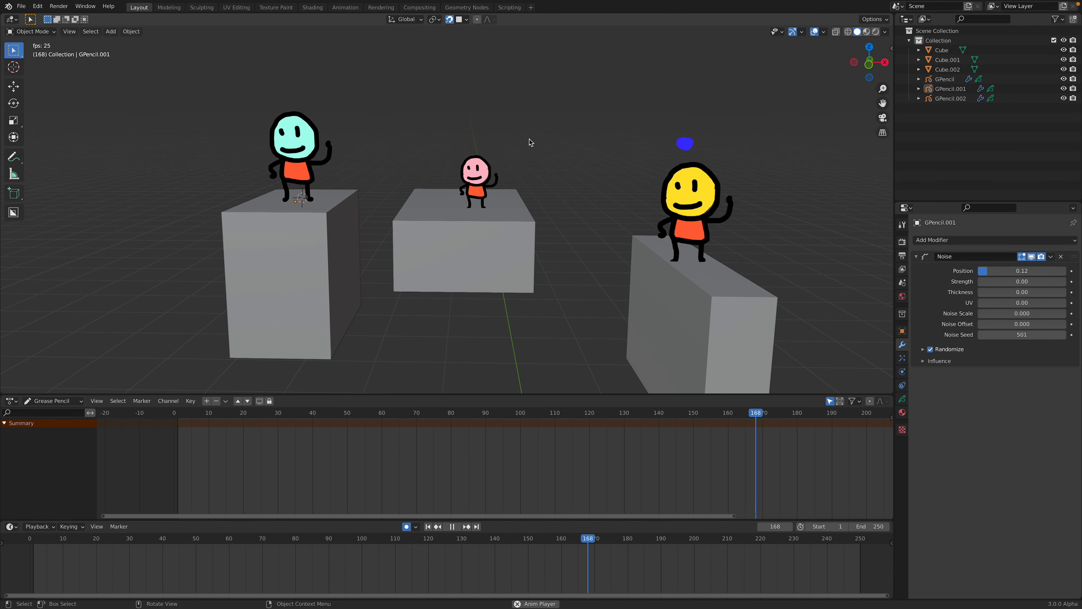
scroll(532, 141, down, 2)
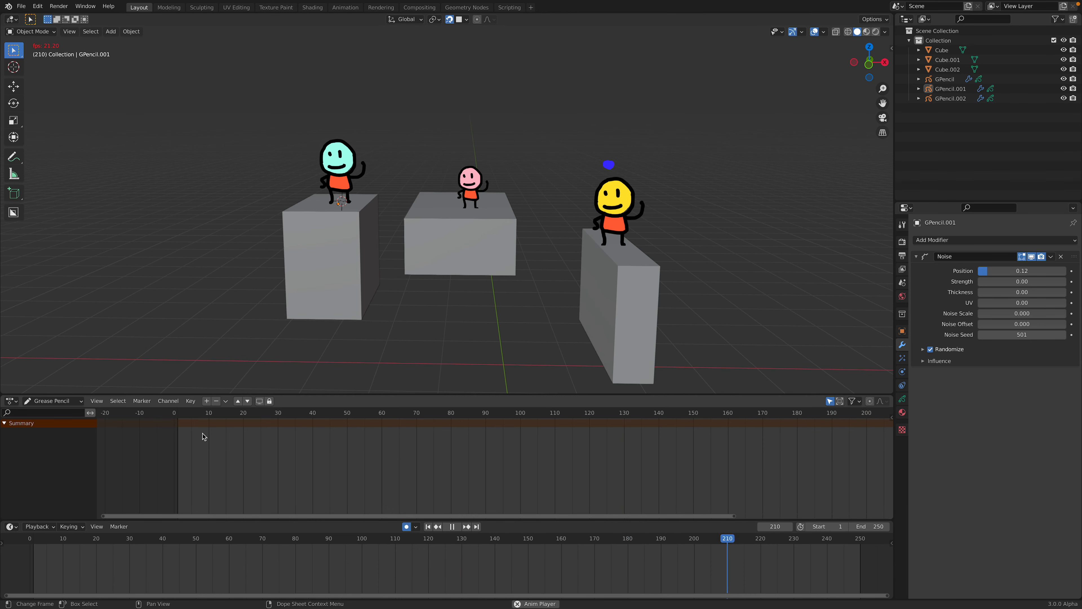
key(space)
Save the file and add a Time Offset modifier to the teal character, keeping its mode at Regular.
click(347, 153)
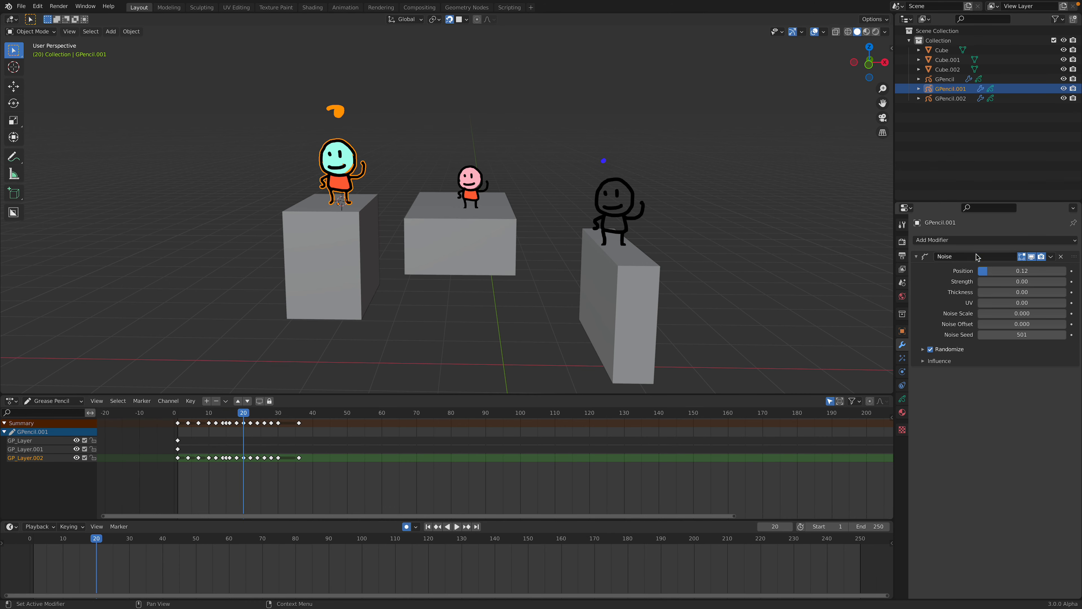
key(ctrl+s)
click(956, 240)
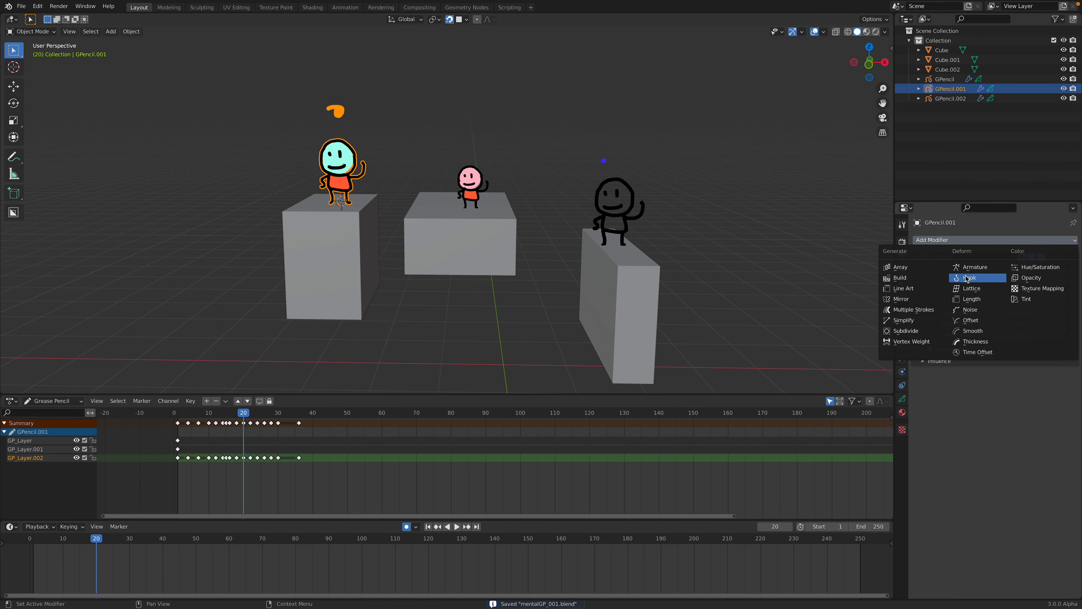
click(978, 352)
click(1002, 389)
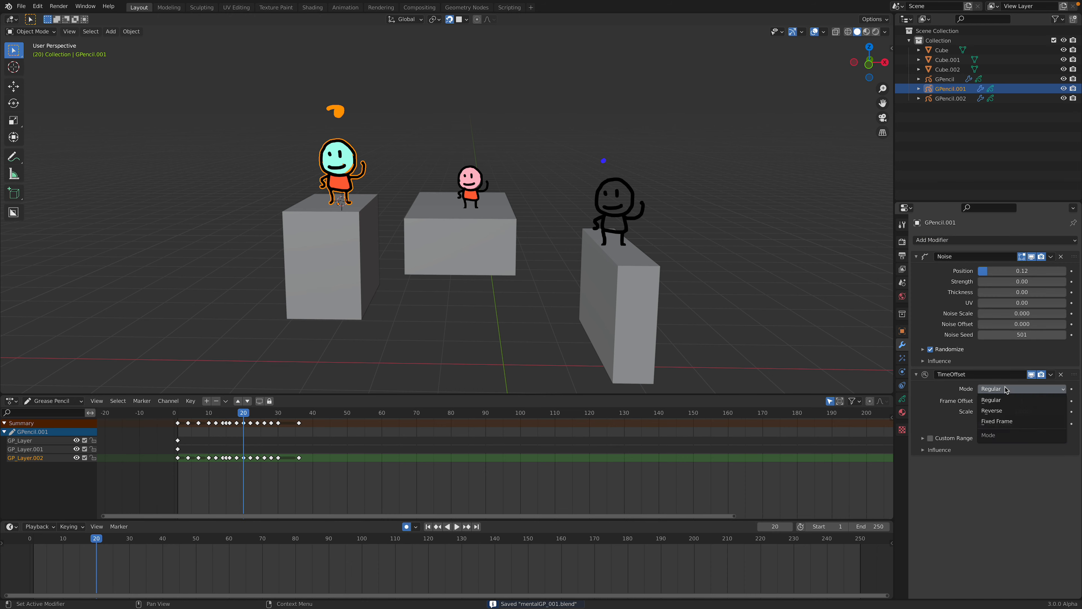
Limit the Time Offset modifier's influence to GP_Layer.002 and start playback.
click(924, 450)
click(924, 438)
click(994, 492)
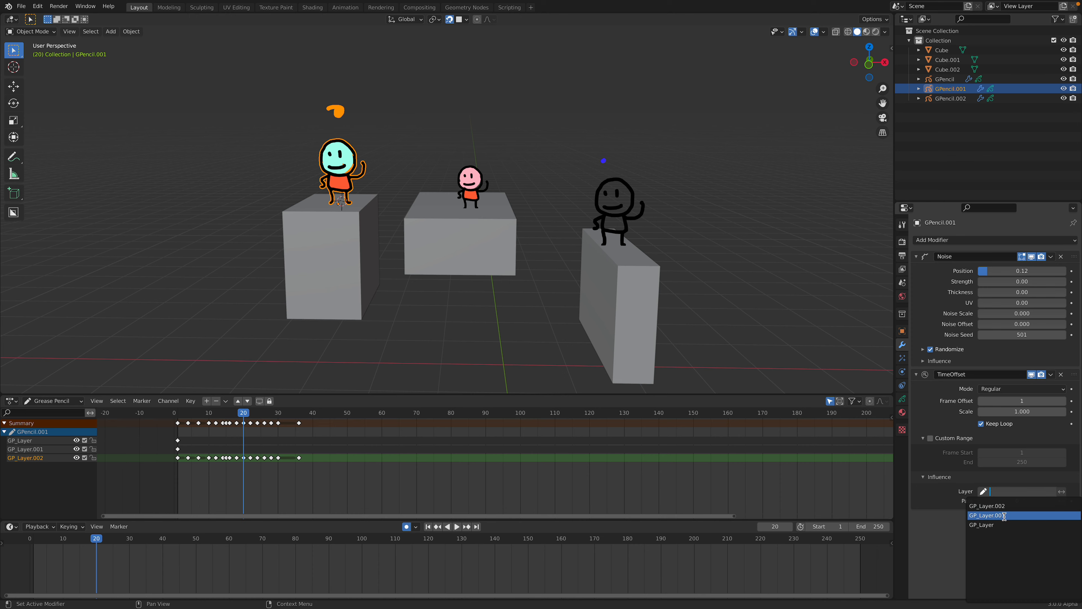
click(990, 505)
key(space)
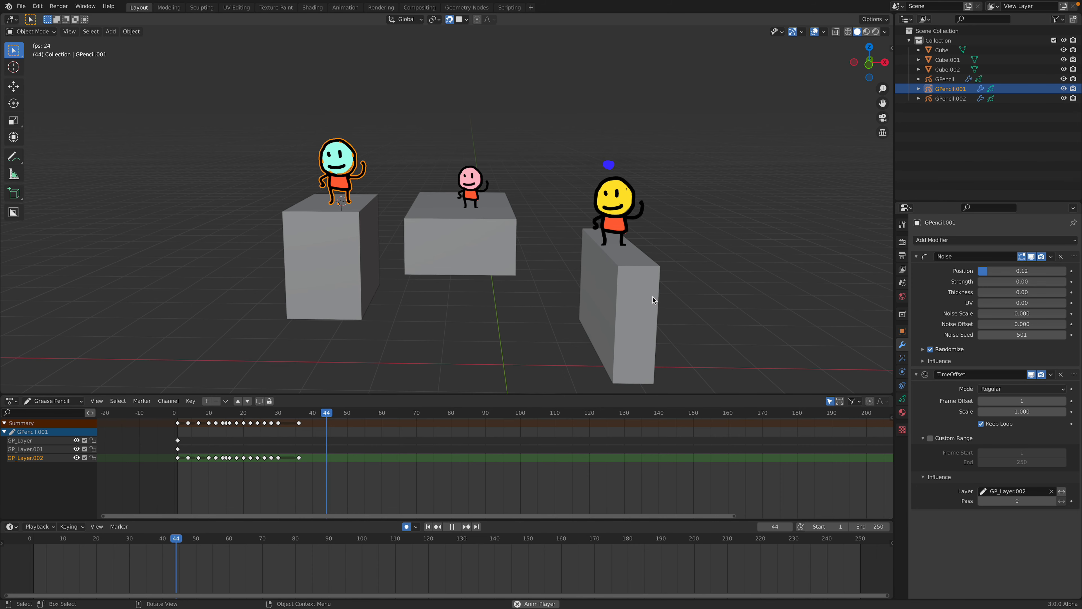
Give the Time Offset modifier a custom range from frame 0 to 34 and play back the looping scribble above the teal character.
key(space)
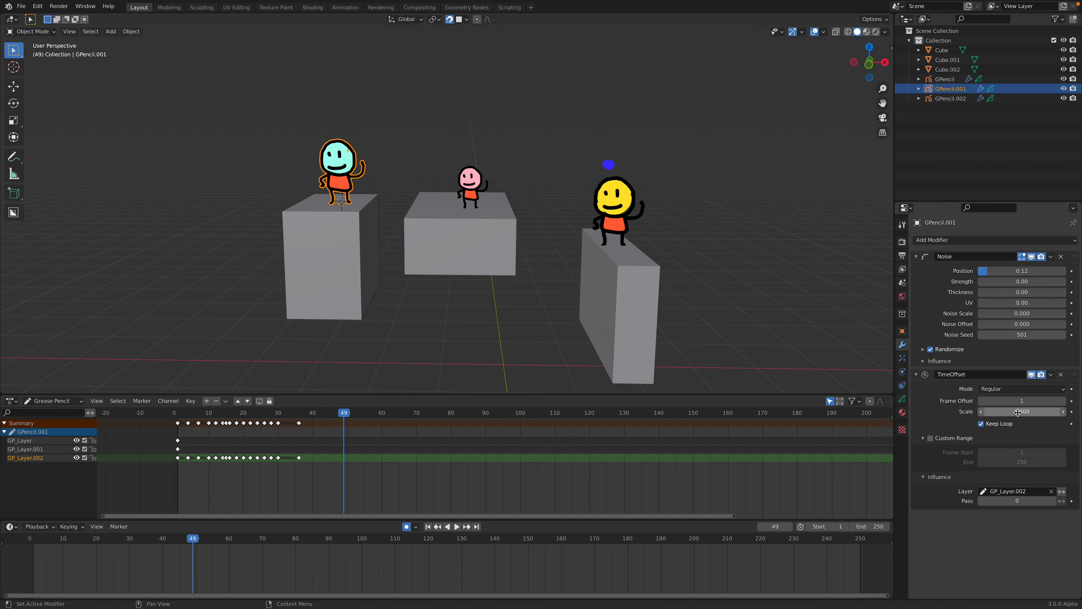
click(962, 438)
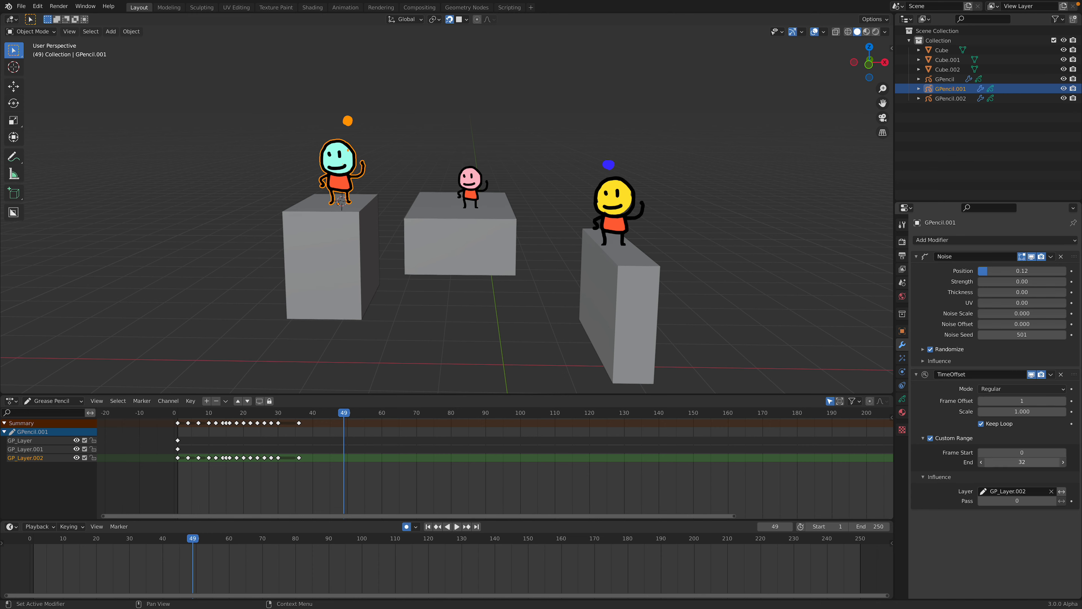
key(space)
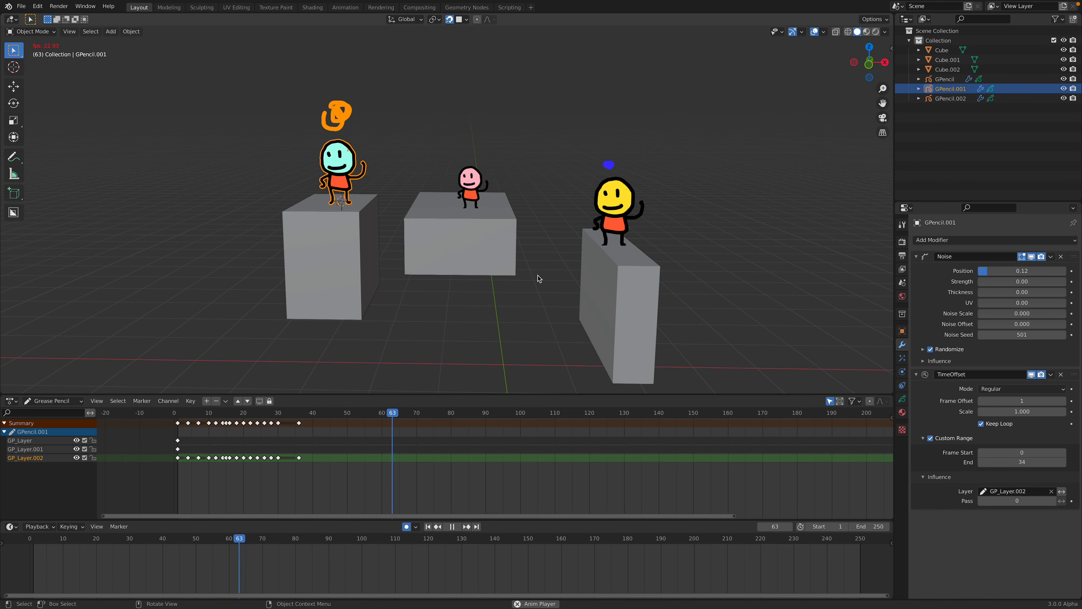
middle_drag(363, 145, 367, 146)
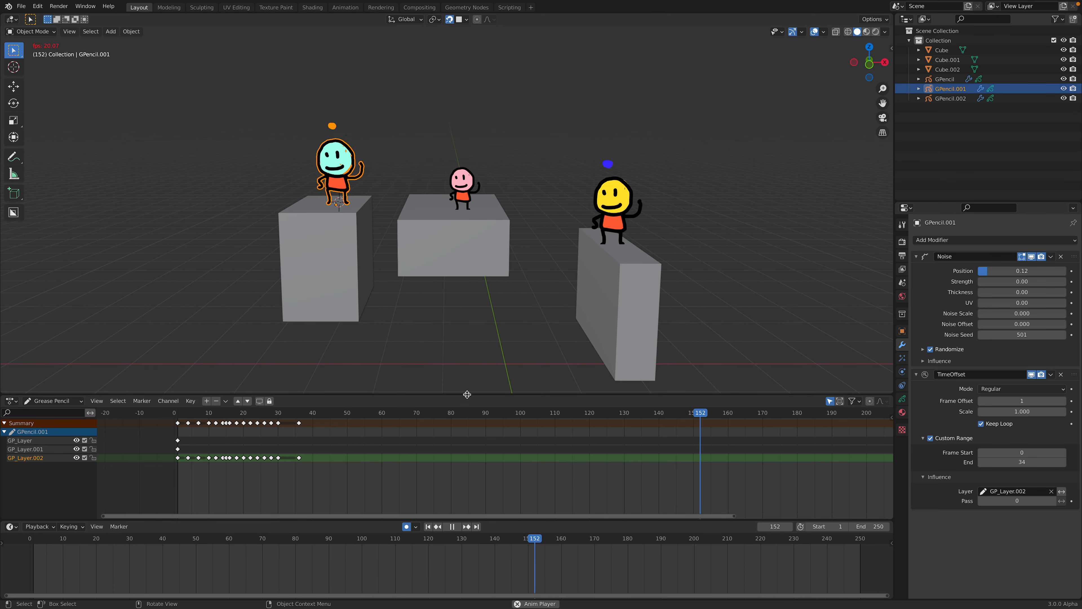
key(space)
scroll(511, 550, down, 1)
scroll(511, 550, down, 1)
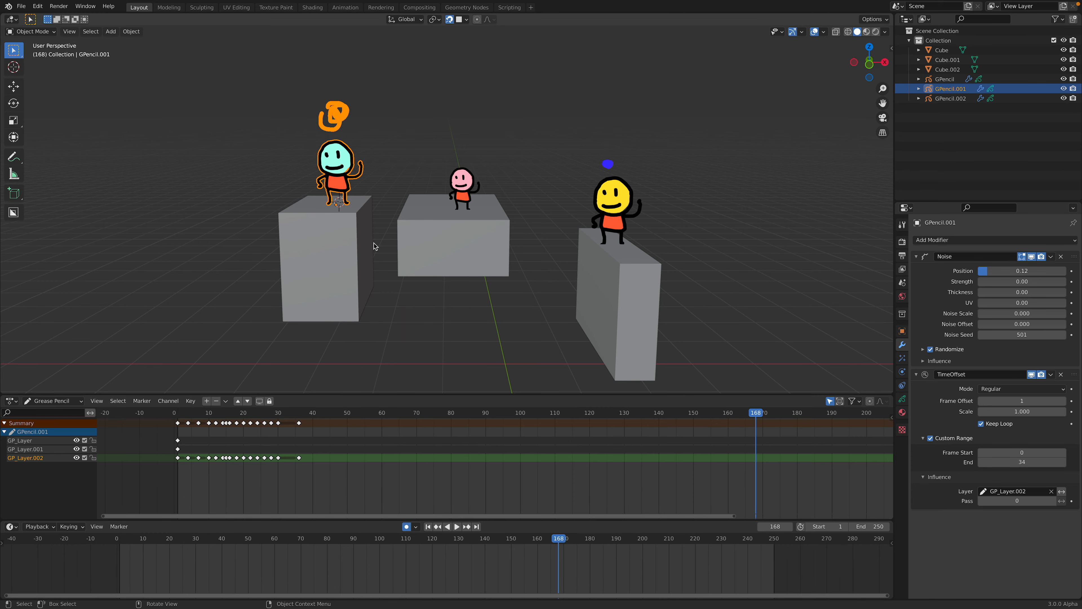
Move the teal character about 0.6 m, mostly along the Y axis, on its block and play back the animation.
middle_drag(372, 243, 483, 179)
key(g)
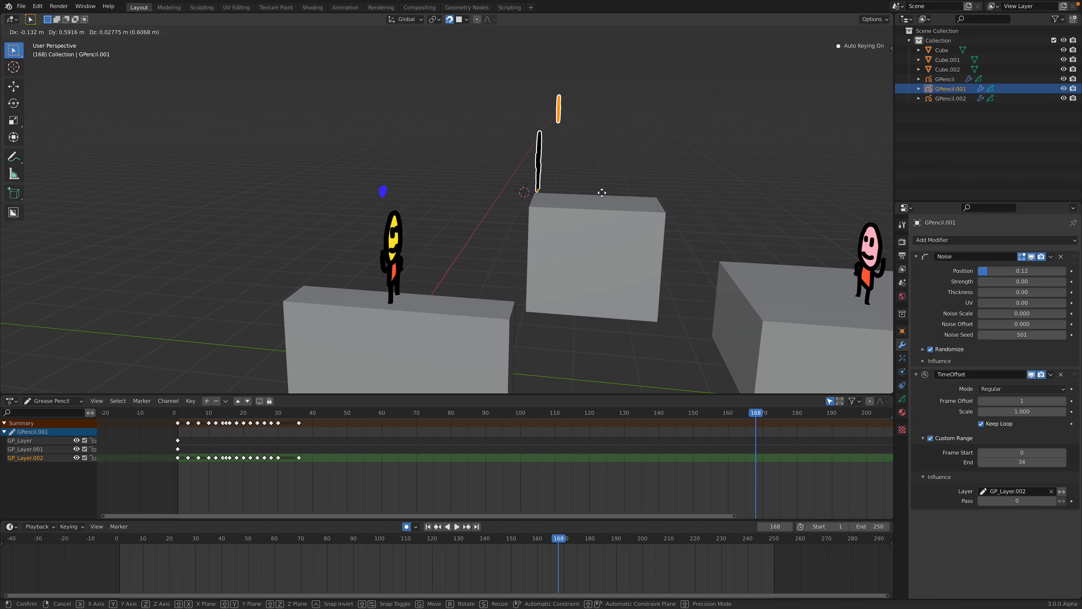
click(610, 204)
middle_drag(447, 205, 530, 196)
key(space)
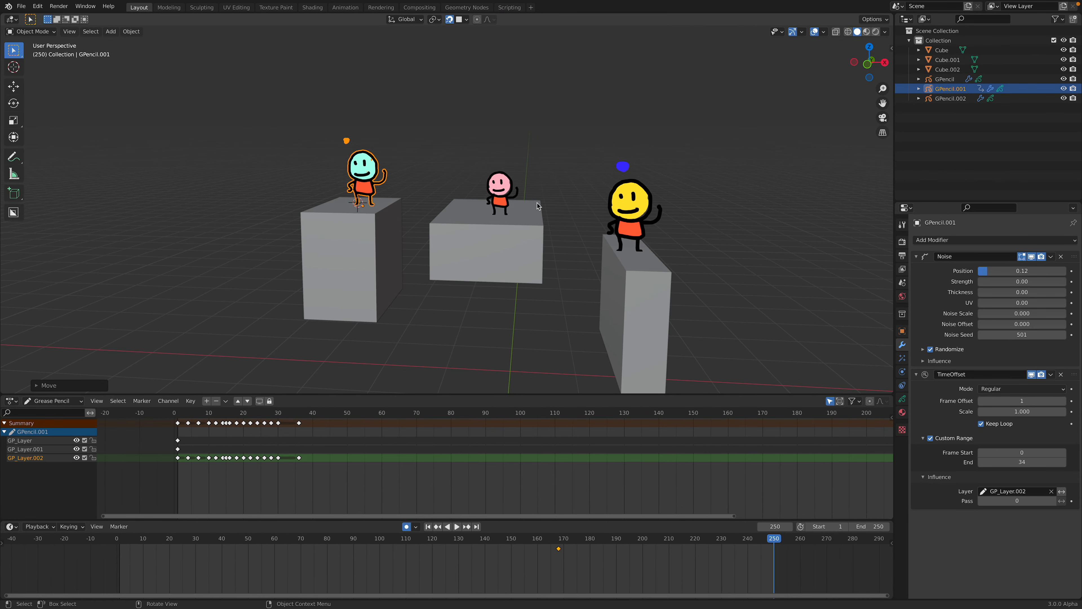
middle_drag(538, 206, 459, 197)
key(space)
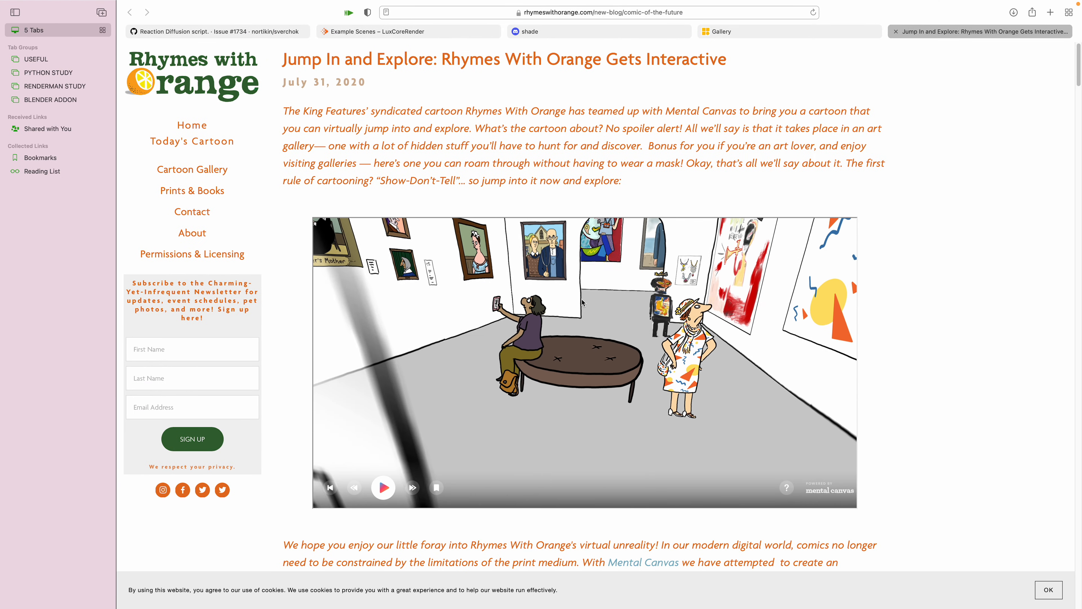
Switch to the browser and explore the interactive Rhymes With Orange gallery cartoon, heading towards the door marked Private.
scroll(598, 303, up, 3)
mouse_move(622, 292)
mouse_down()
mouse_move(583, 318)
mouse_move(562, 301)
mouse_move(567, 319)
mouse_move(606, 322)
mouse_up()
scroll(586, 316, up, 3)
scroll(563, 300, down, 6)
scroll(567, 319, up, 3)
scroll(567, 315, down, 8)
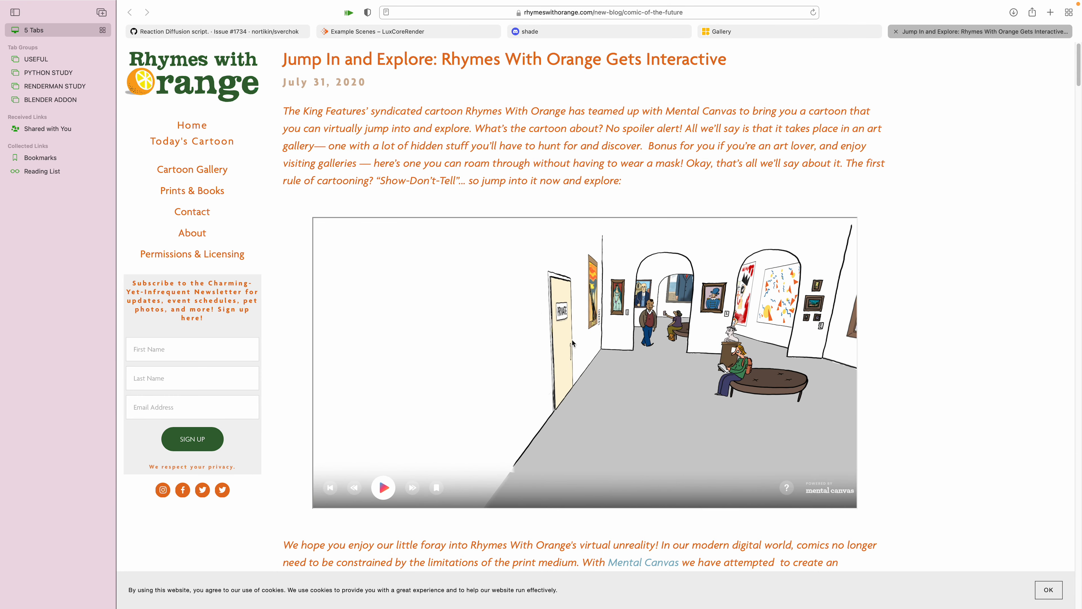
scroll(553, 336, up, 6)
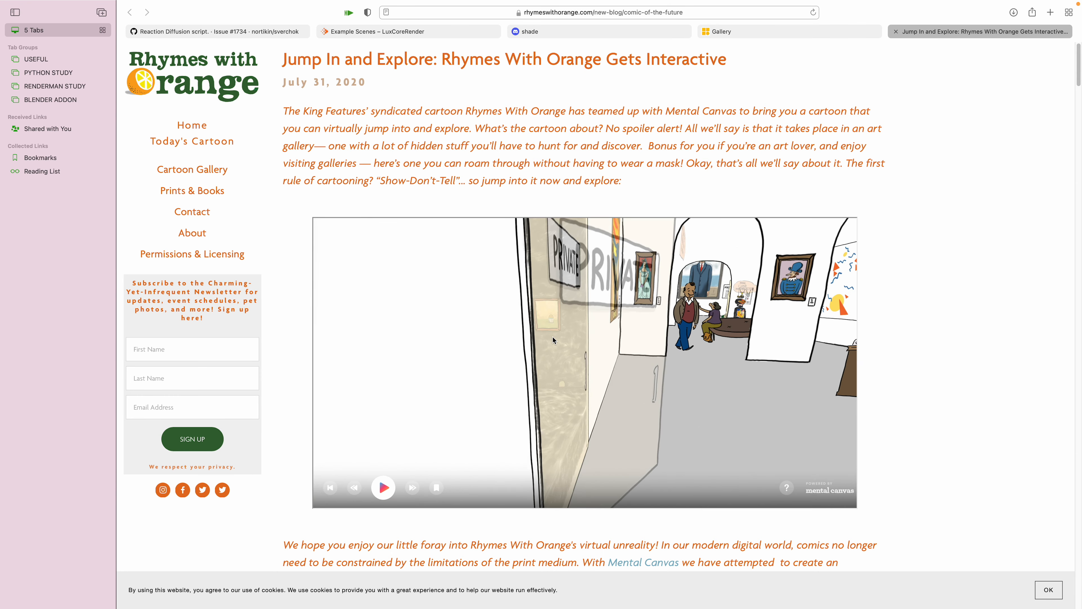
mouse_move(548, 341)
mouse_down()
mouse_move(627, 327)
mouse_move(509, 340)
mouse_move(641, 316)
mouse_move(546, 346)
mouse_up()
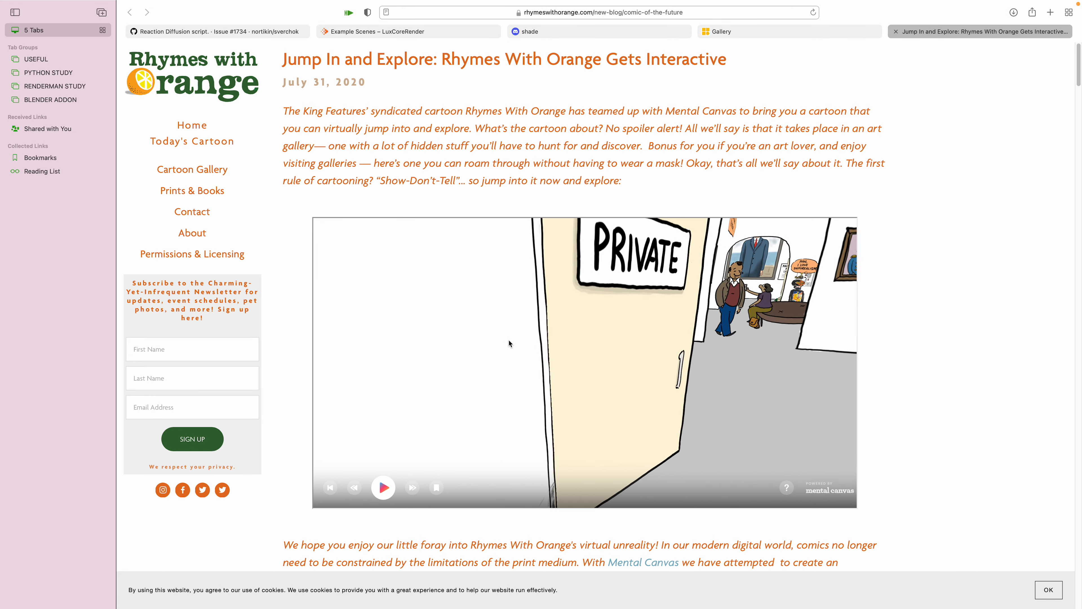
Travel past the Private door in the cartoon to examine the hidden bedroom scene, and look back towards the gallery.
scroll(638, 325, up, 3)
scroll(550, 352, down, 6)
scroll(552, 354, down, 8)
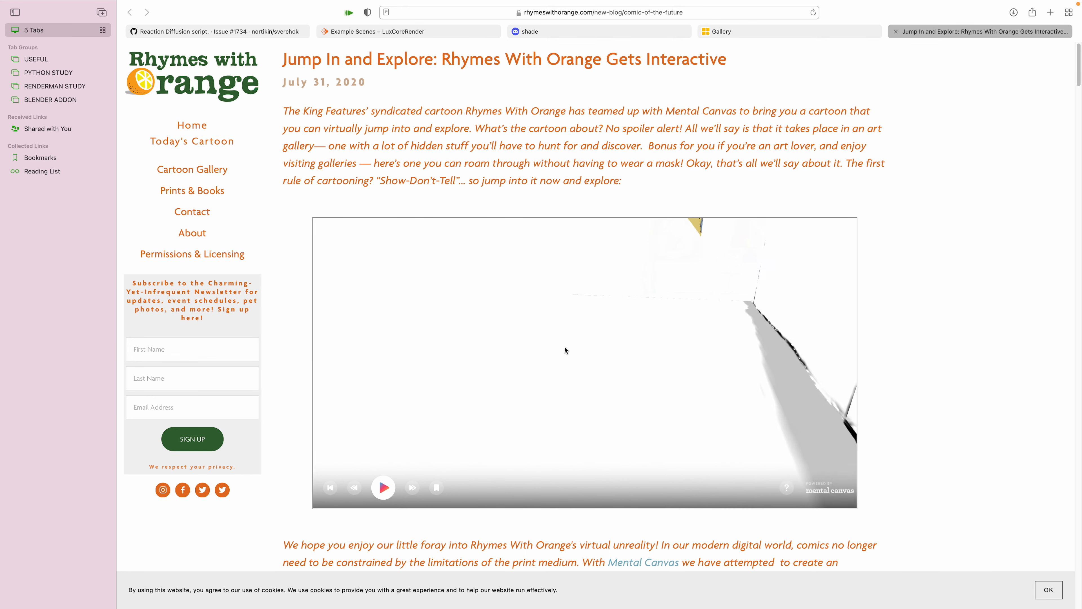
scroll(659, 303, up, 7)
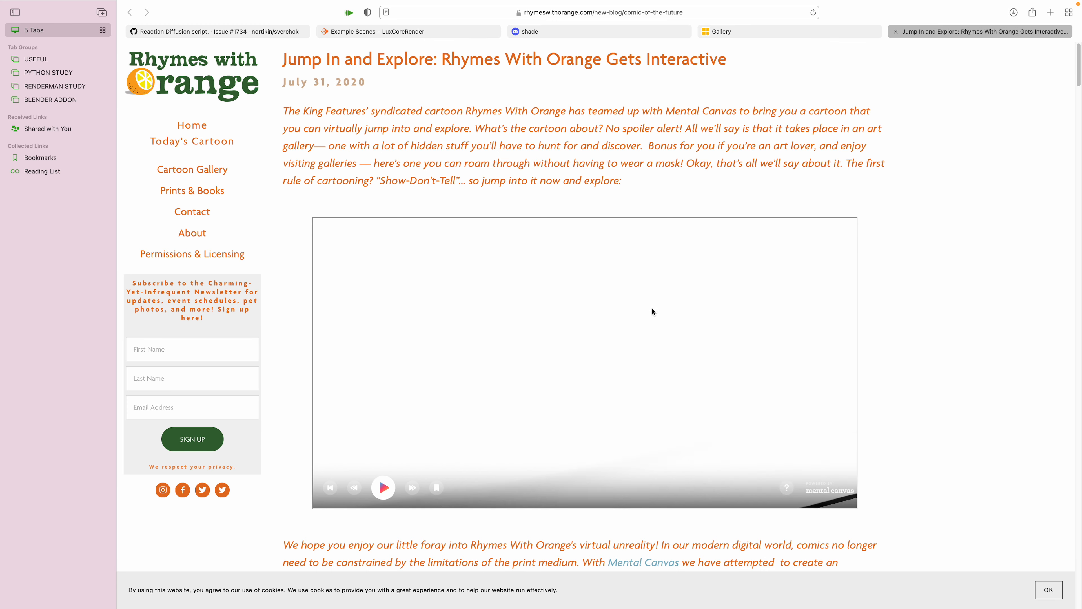
mouse_move(592, 304)
mouse_down()
mouse_move(644, 315)
mouse_move(576, 297)
mouse_up()
scroll(579, 298, up, 6)
scroll(550, 288, up, 5)
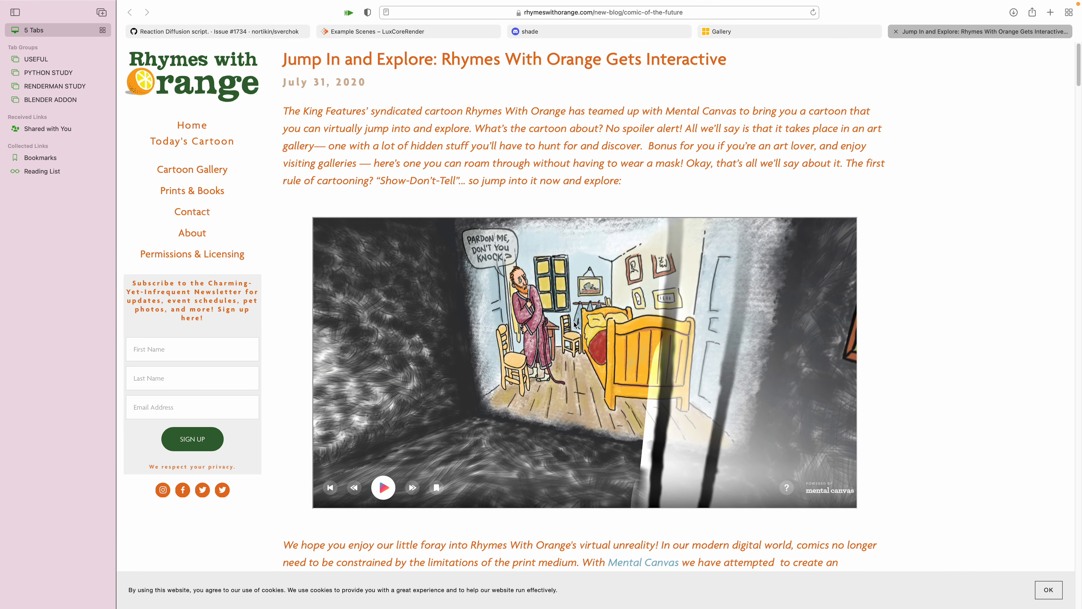
drag(549, 288, 652, 309)
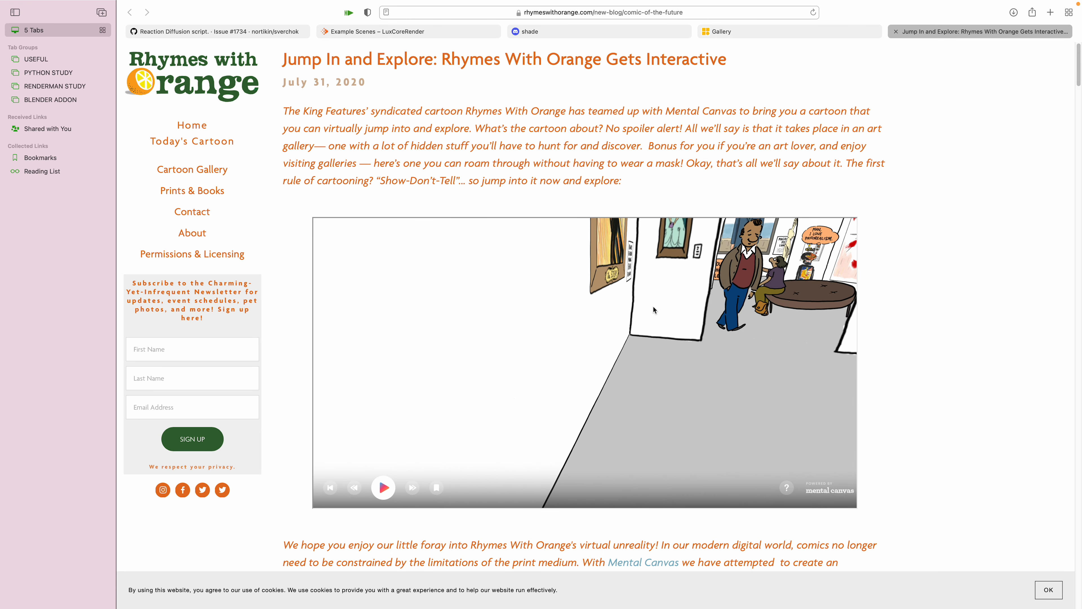
Examine the gallery room and the large pond painting with the frog in the interactive cartoon.
scroll(587, 328, down, 5)
drag(586, 327, 655, 328)
scroll(655, 328, down, 5)
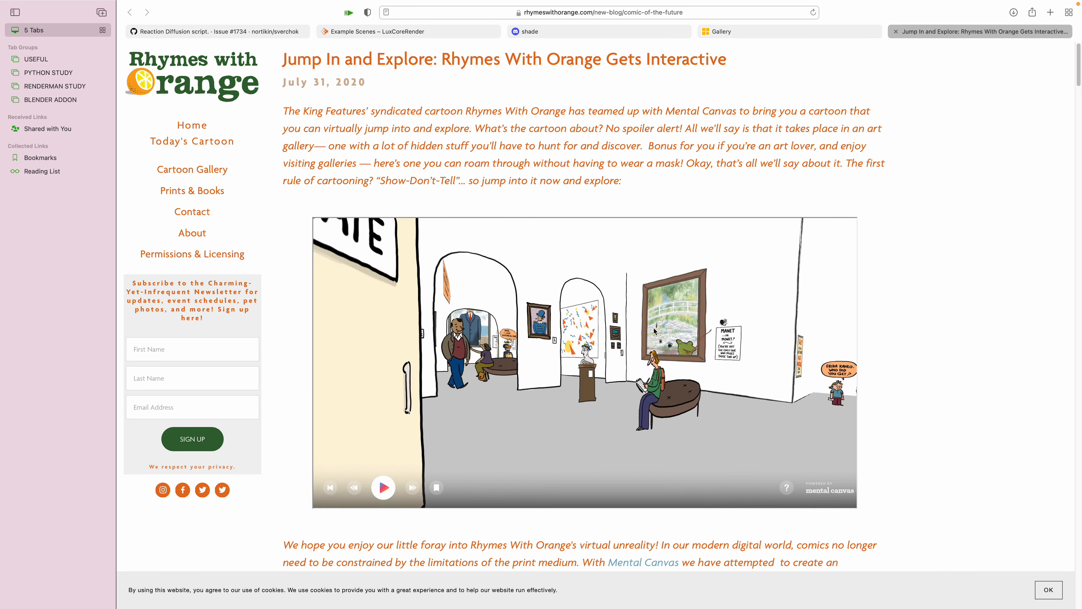
scroll(651, 329, up, 4)
scroll(643, 329, up, 3)
scroll(642, 330, up, 3)
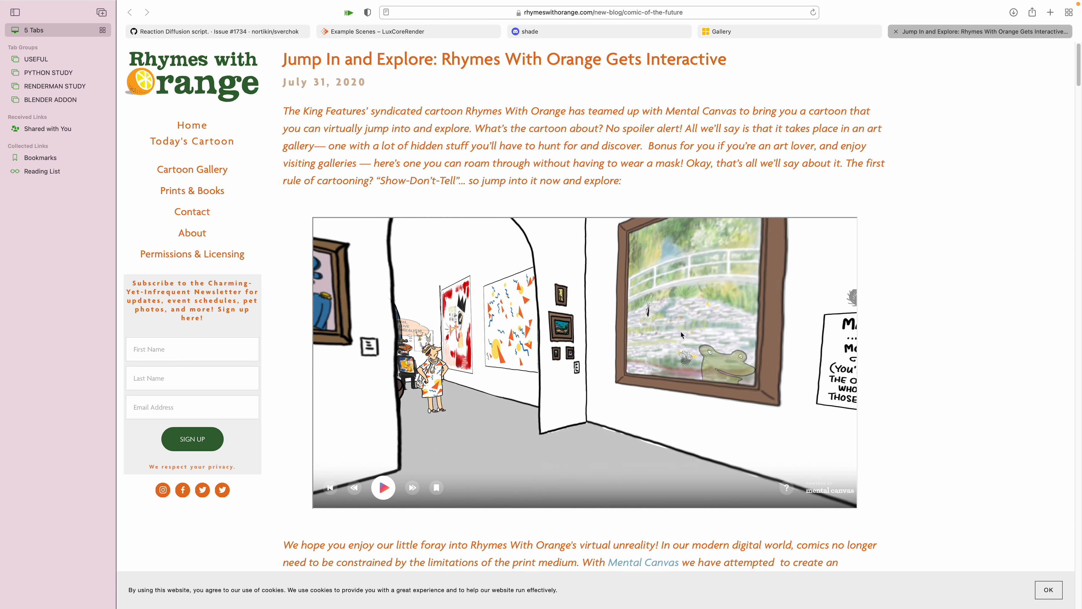
drag(652, 343, 618, 363)
drag(537, 332, 634, 330)
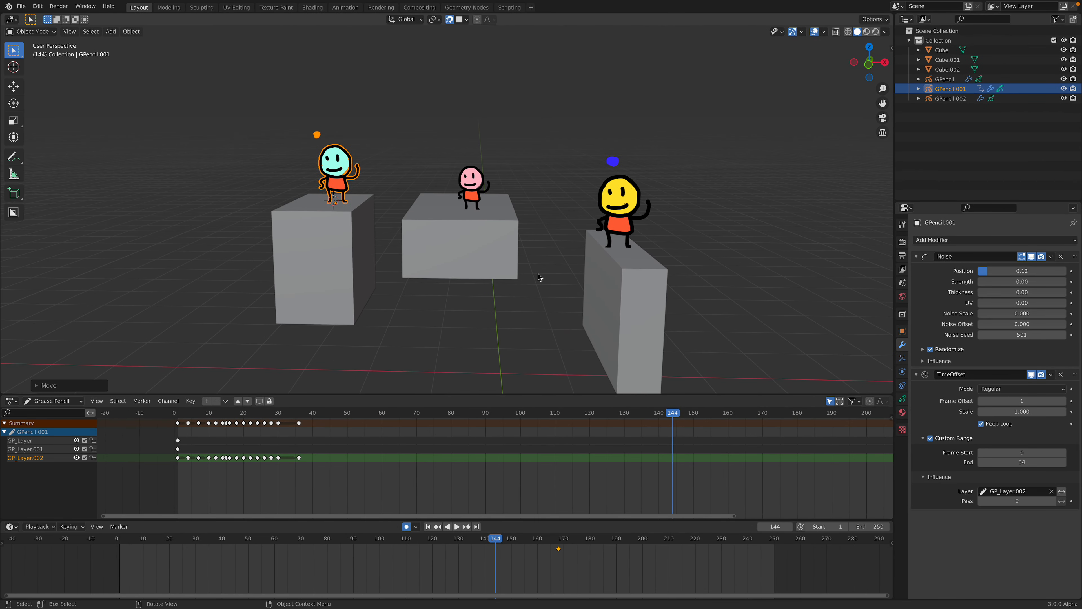
Switch back to Blender, view the three characters from different angles, and advance the animation five frames.
scroll(539, 277, down, 3)
scroll(563, 273, up, 2)
middle_drag(563, 273, 529, 277)
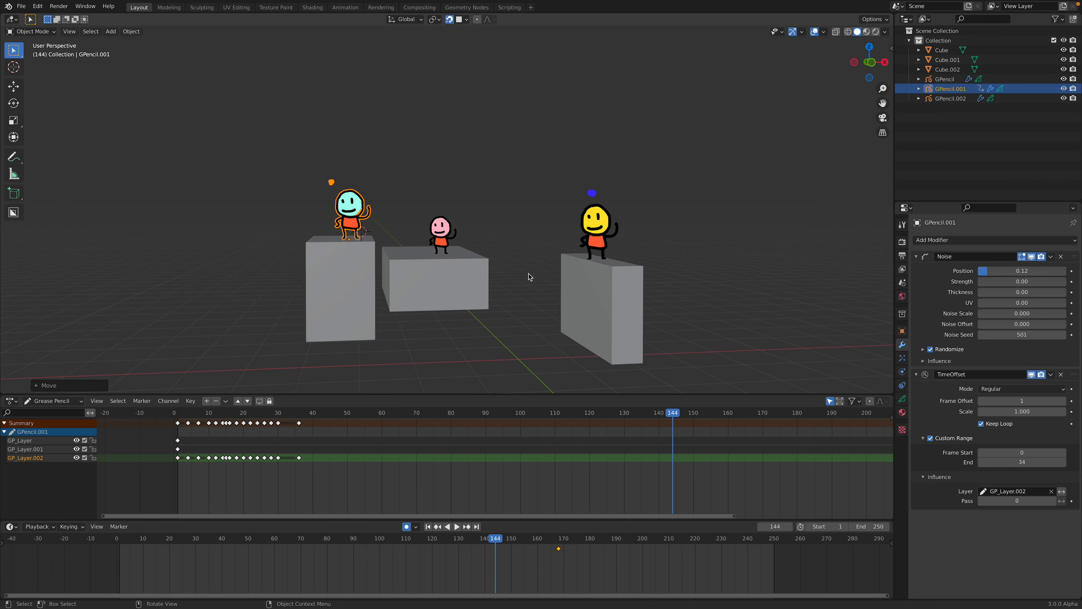
middle_drag(552, 277, 569, 236)
key(Right)
key(Right)
key(Right)
key(Right)
key(Right)
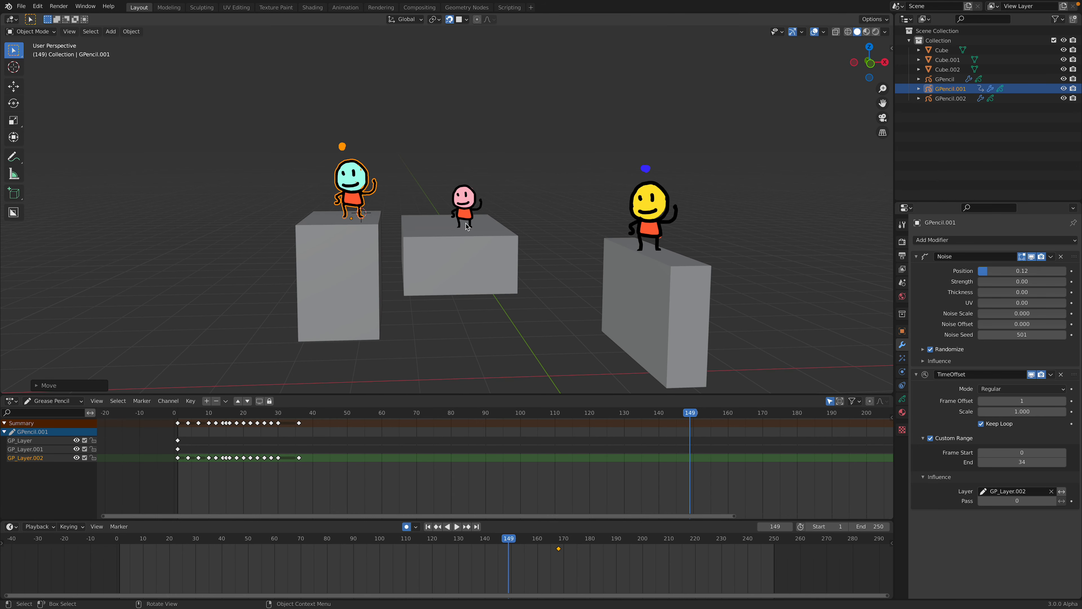
Select the teal character, hide it in the viewport and show it again.
click(466, 215)
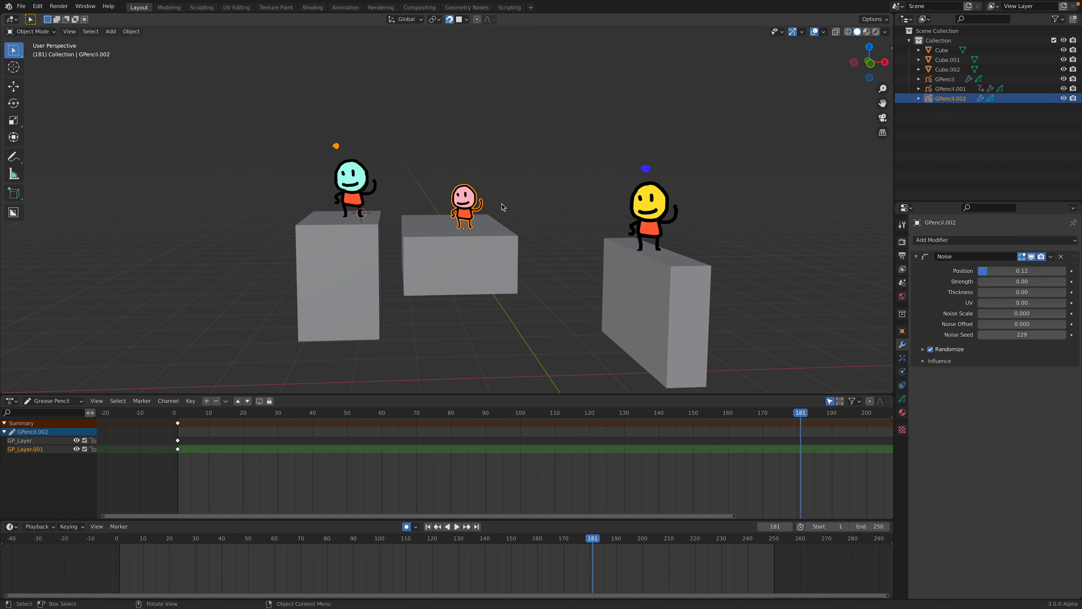
scroll(499, 201, up, 3)
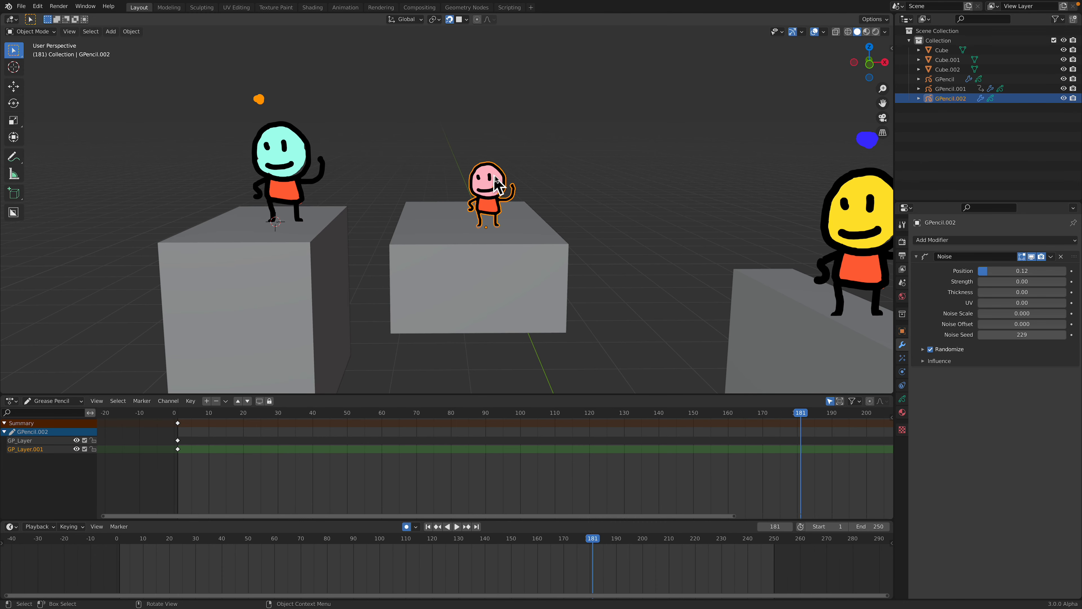
click(343, 165)
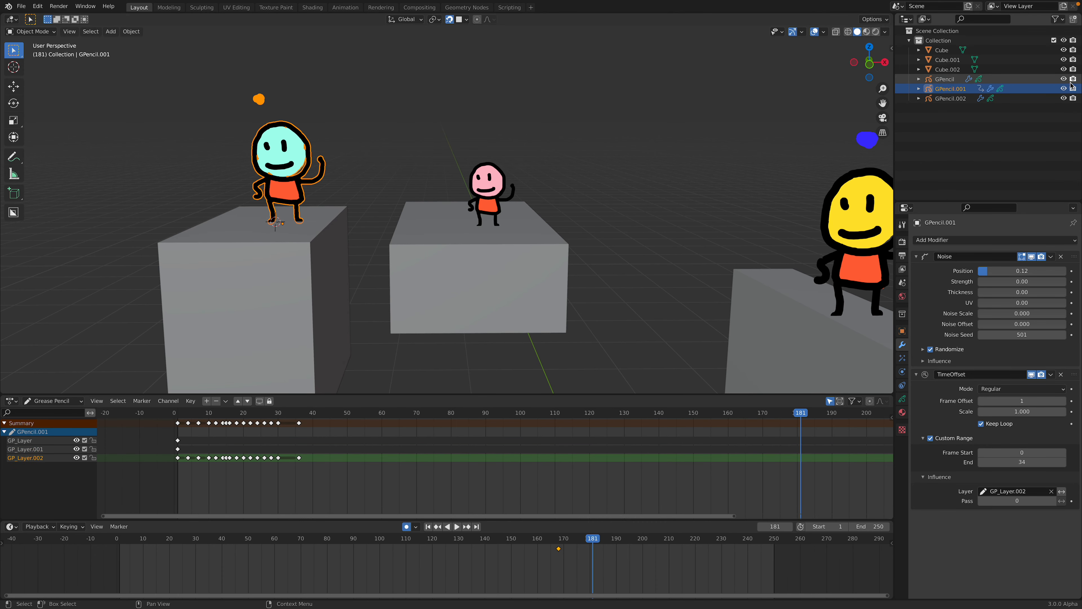
click(1065, 88)
click(1065, 88)
Select the pink character and snap the 3D cursor to it as the active object.
click(493, 181)
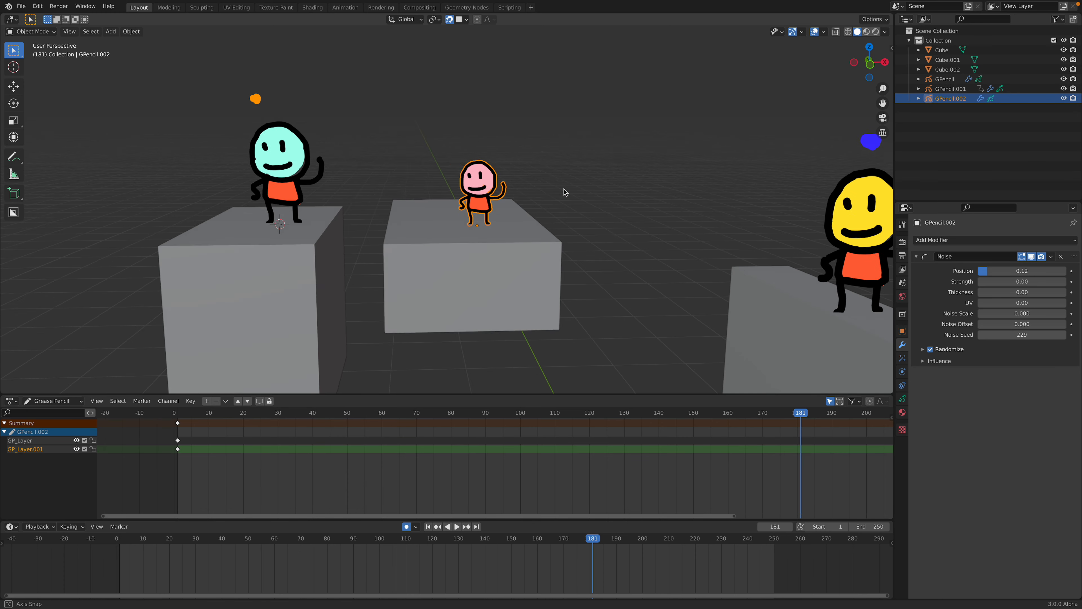
middle_drag(563, 191, 566, 193)
key(F3)
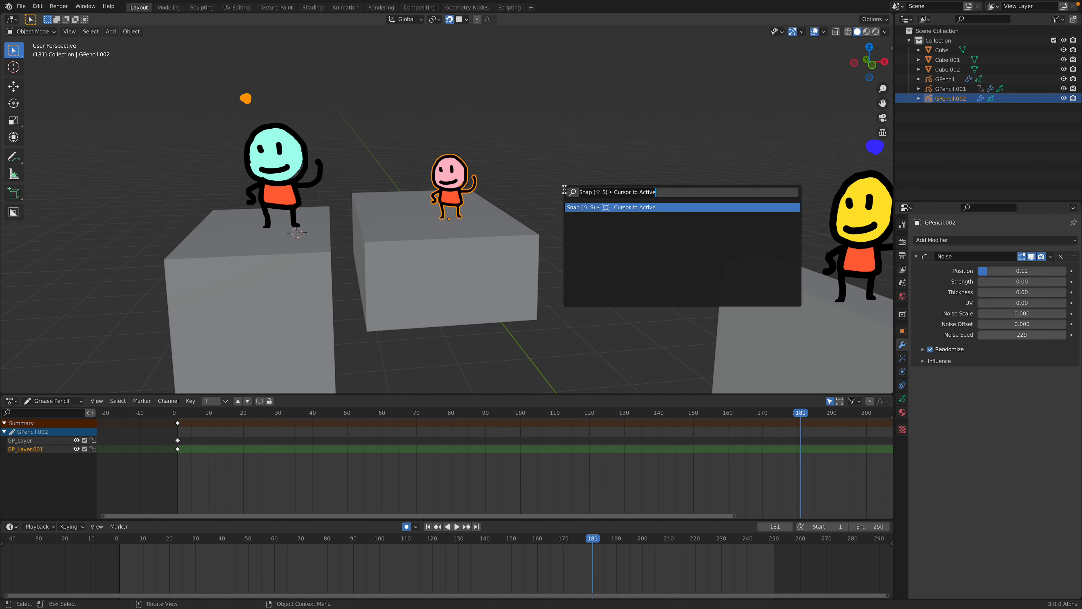
click(619, 206)
scroll(487, 214, up, 5)
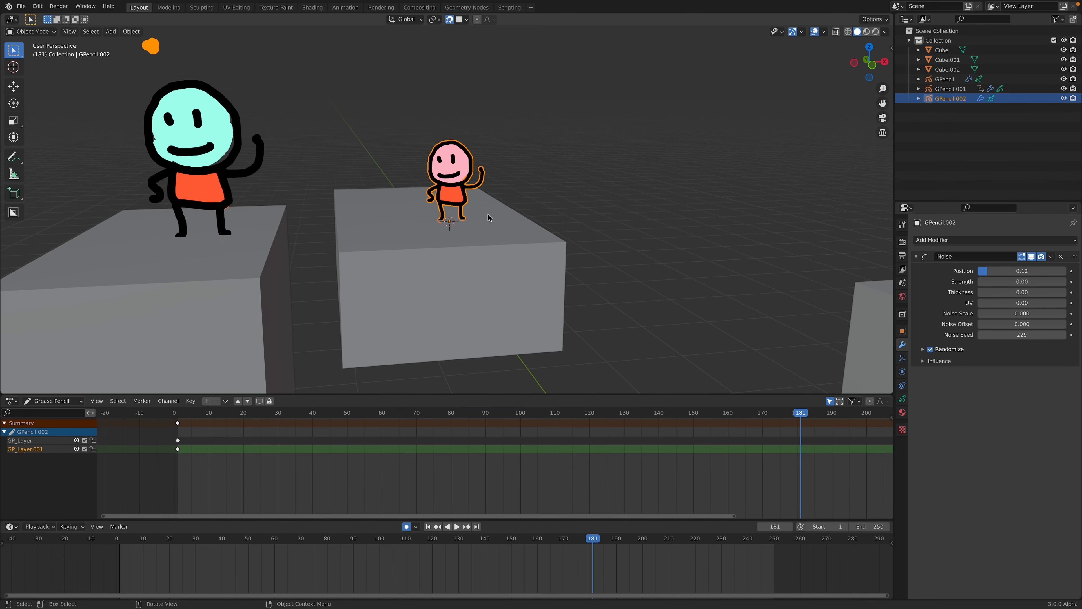
middle_drag(622, 238, 566, 234)
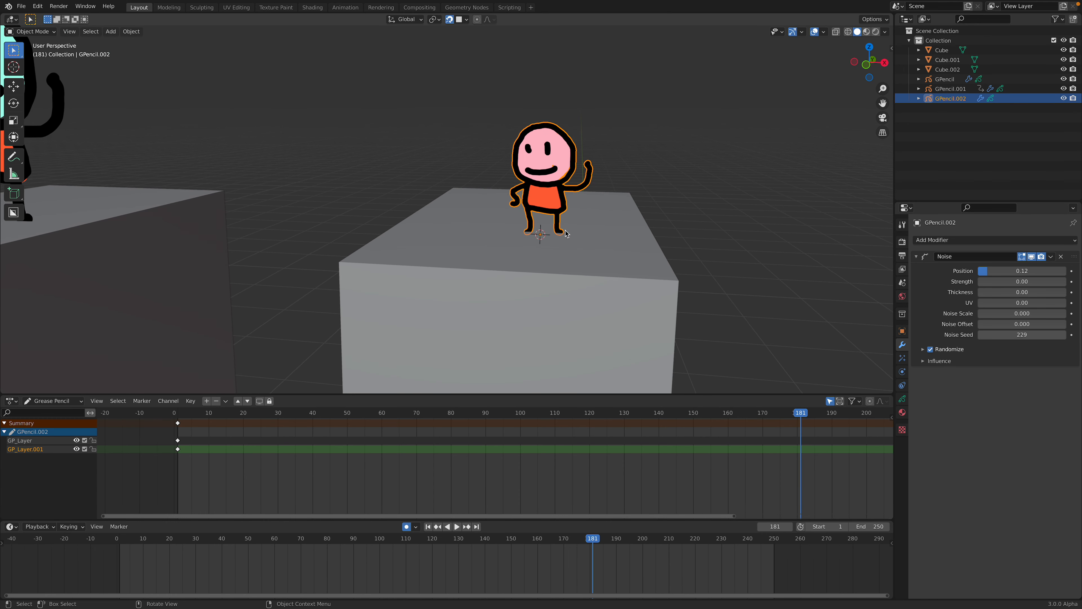
Enter Draw Mode on the pink character, add a new layer and reorder it to the bottom of the layer stack.
click(41, 32)
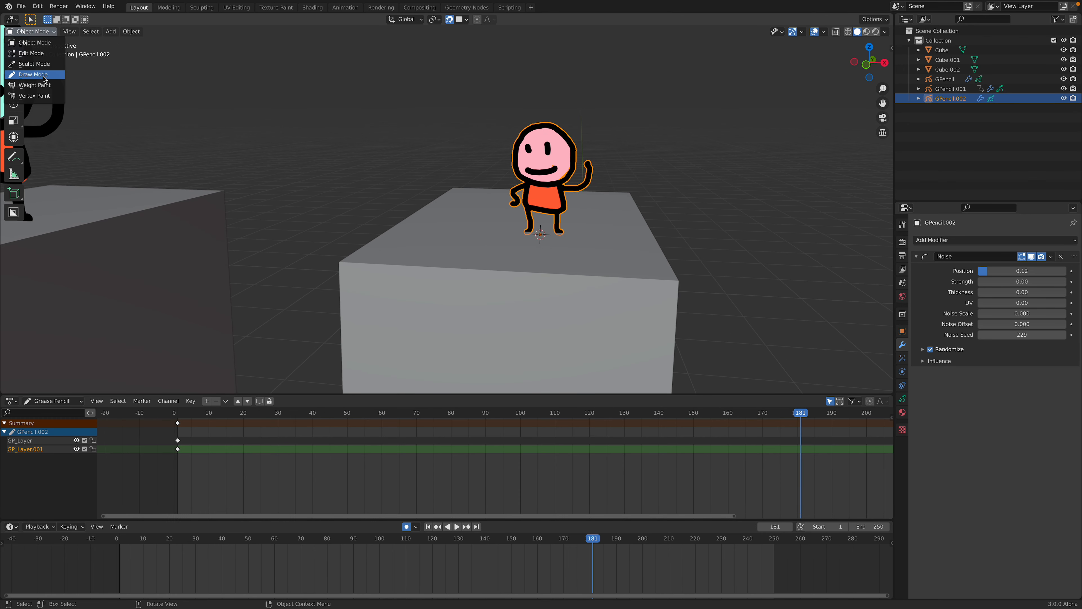
click(44, 77)
shift+middle_drag(596, 222, 563, 224)
click(903, 398)
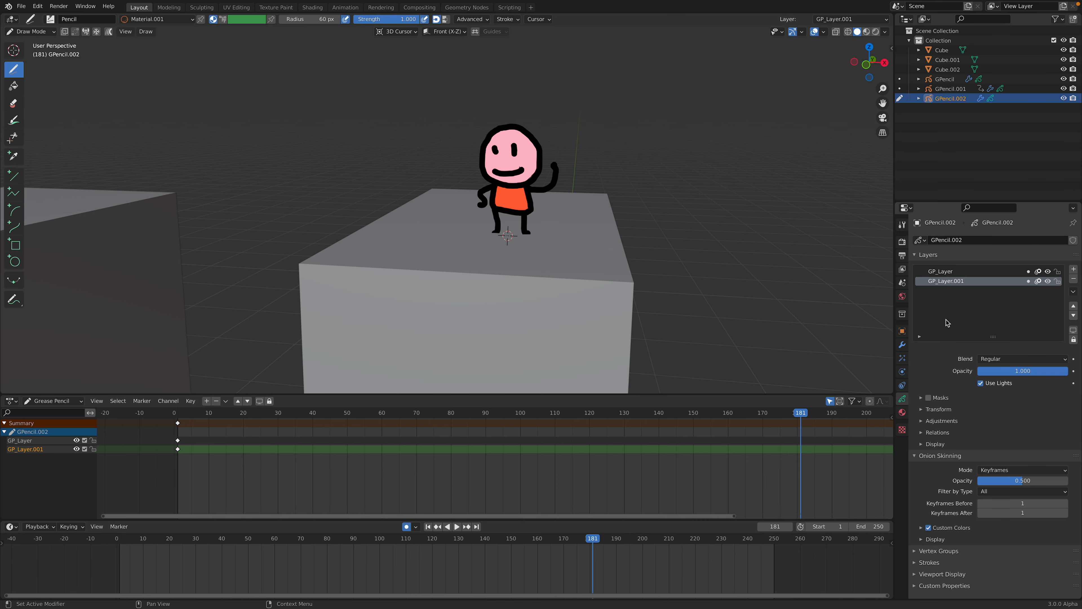
click(1073, 270)
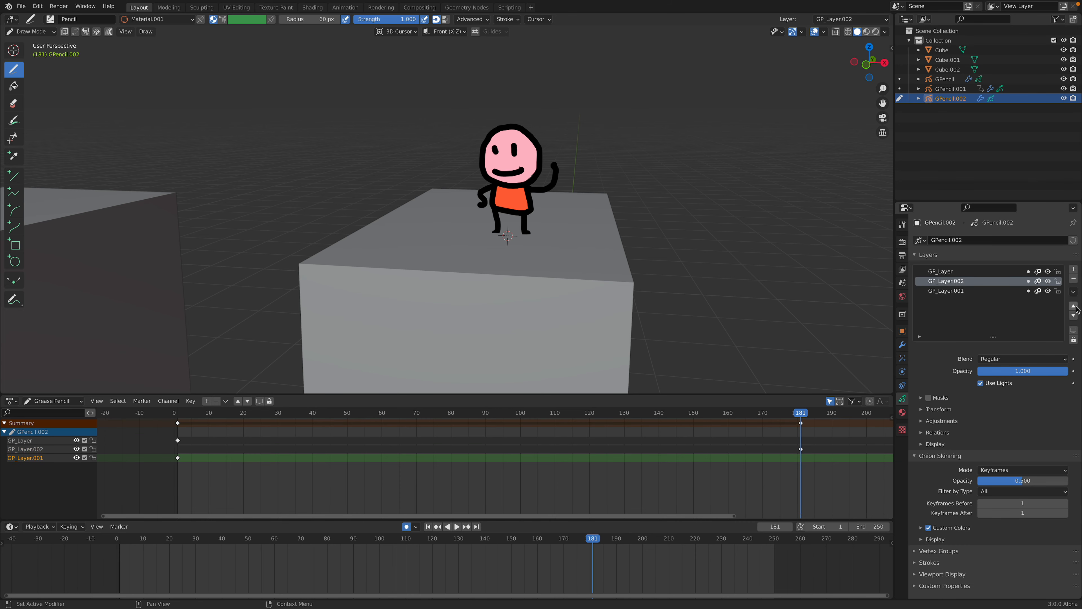
click(1073, 315)
Add a new material slot and material to the pink character and set its stroke base color to bright magenta.
click(902, 413)
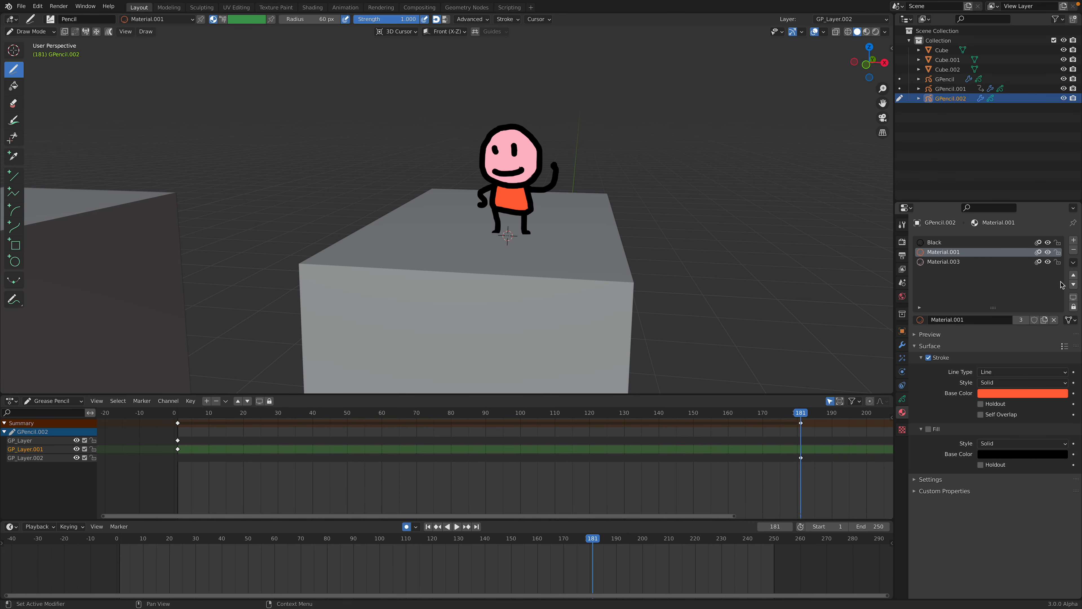
click(1018, 262)
click(1073, 240)
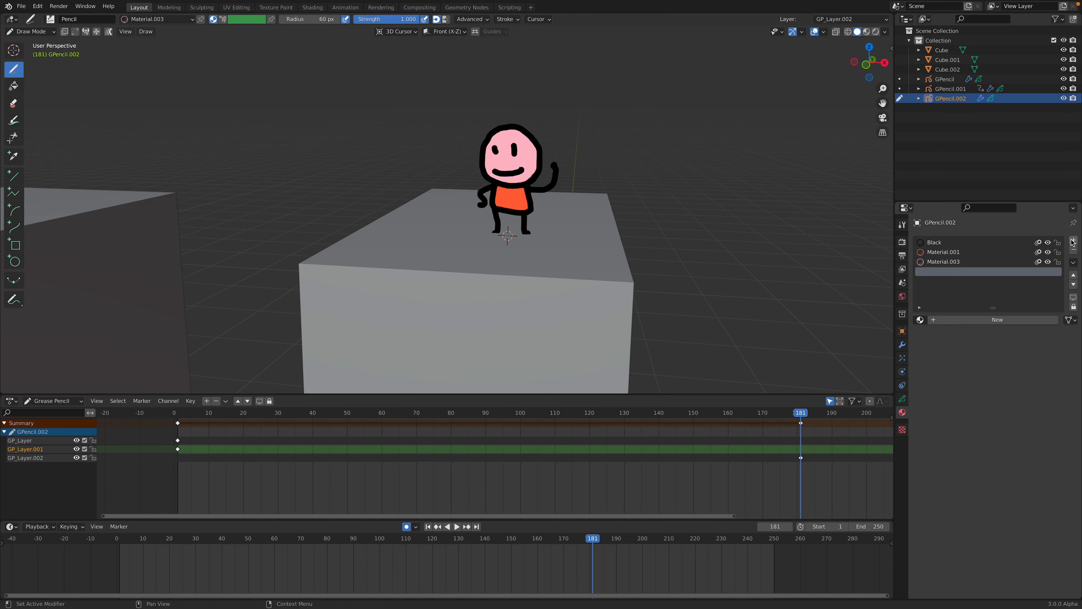
click(979, 319)
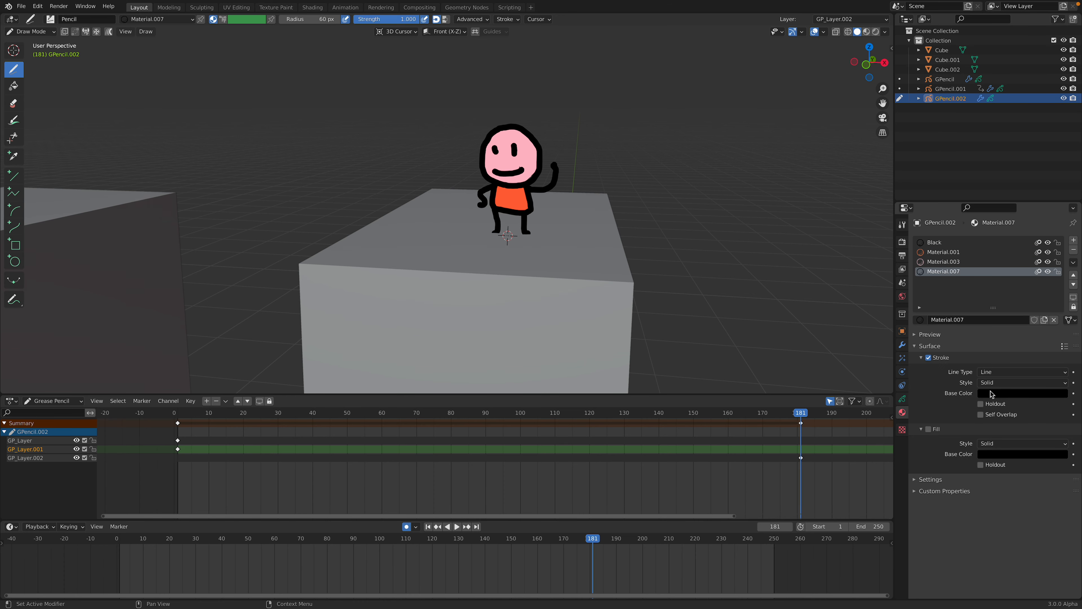
click(991, 394)
drag(1060, 294, 1061, 255)
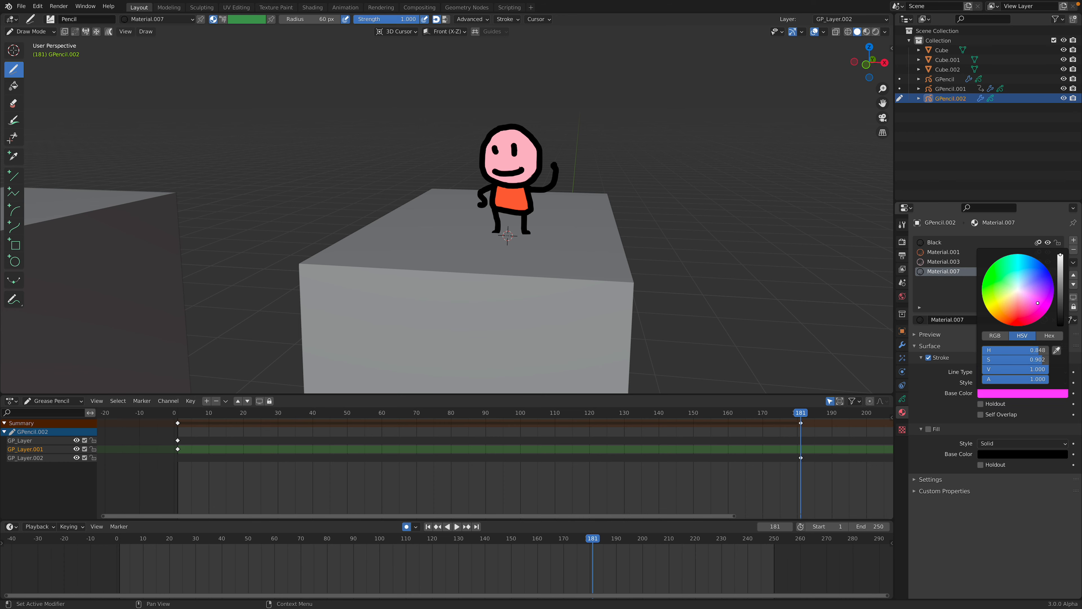
drag(1038, 303, 1043, 305)
shift+middle_drag(544, 195, 520, 214)
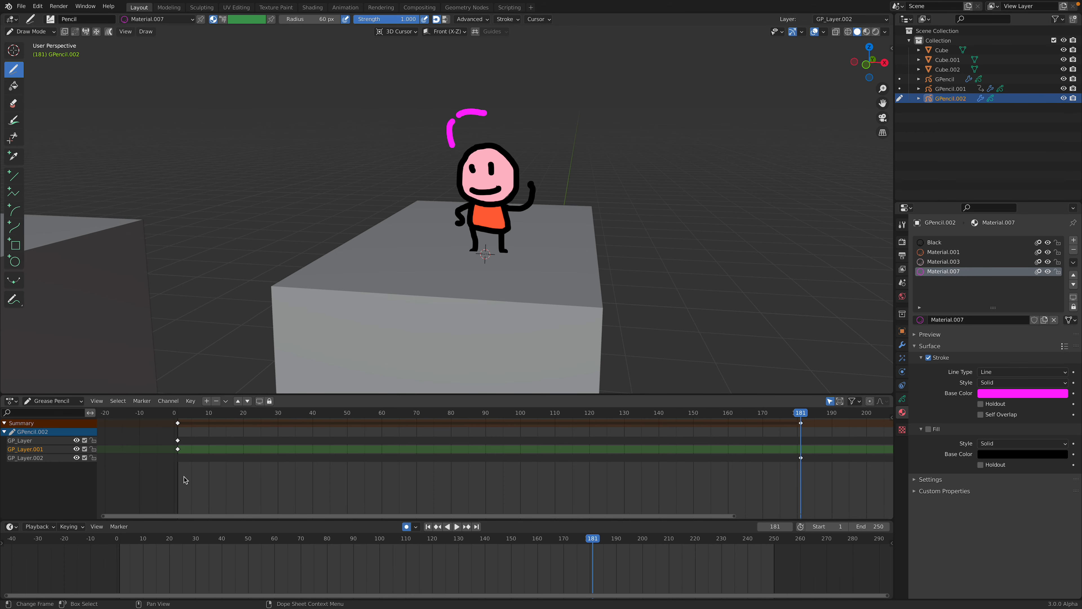
Undo the magenta strokes above the pink character's head and return the playhead to frame 1.
key(ctrl+z)
drag(189, 416, 189, 414)
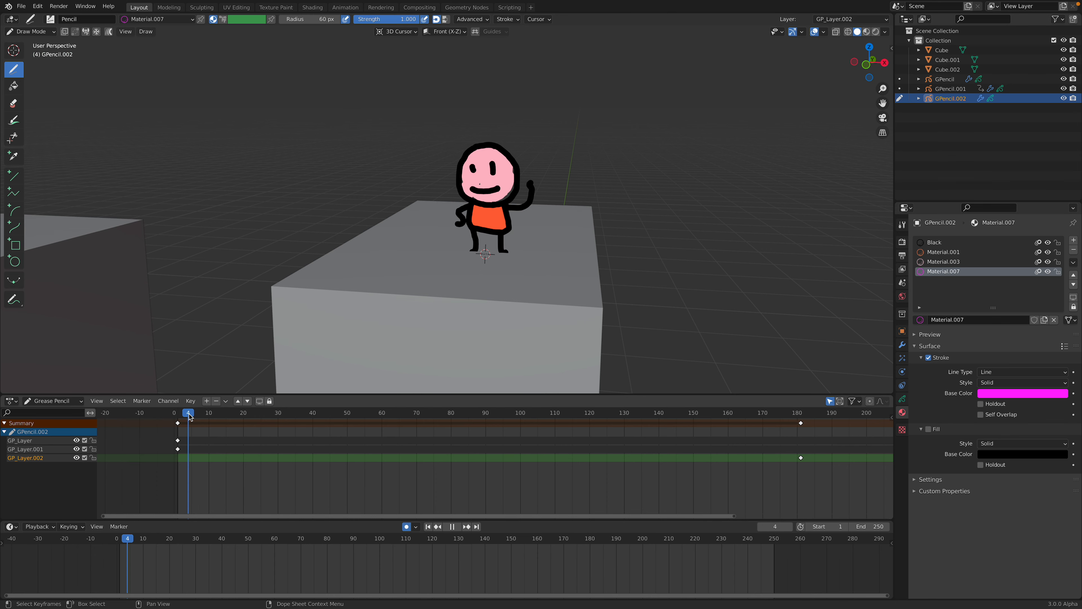
key(Up)
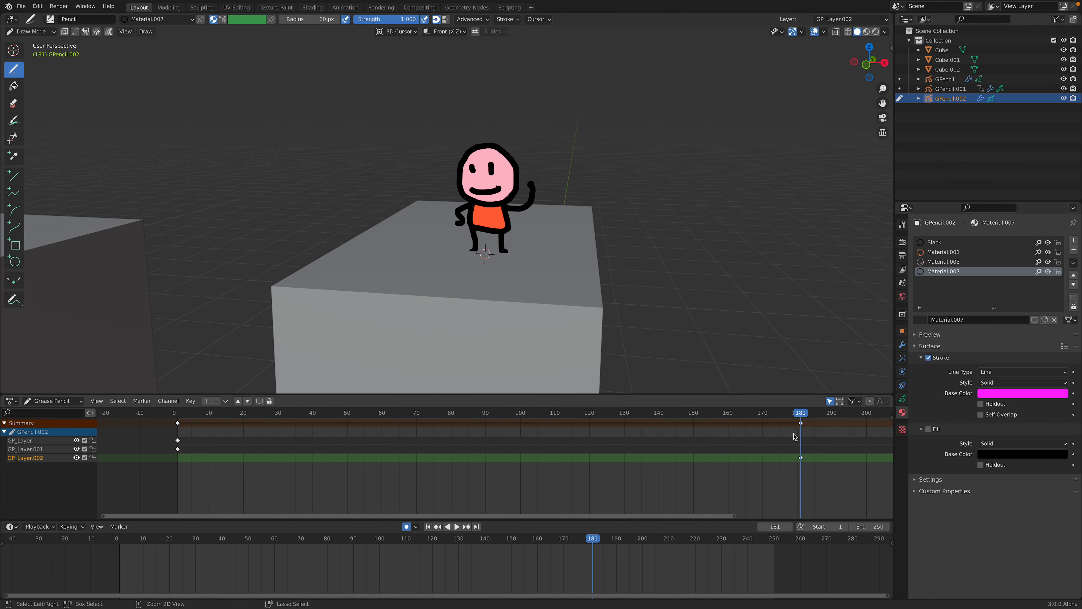
click(428, 527)
Set the stroke base color to pink and draw a short moving stroke above the pink character's head on every second frame through frame 13.
click(1013, 394)
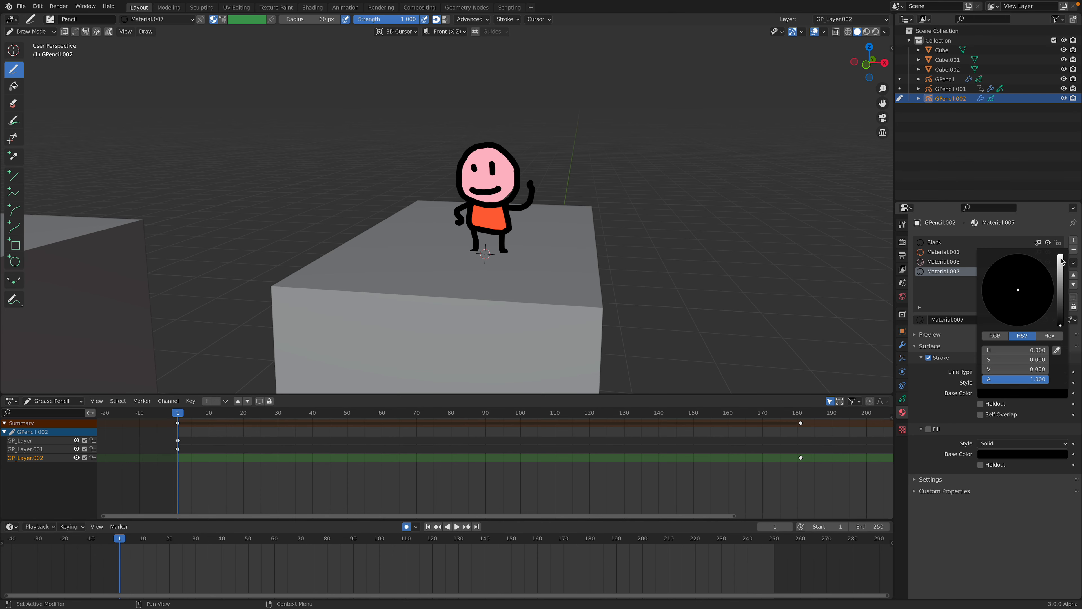
click(1061, 255)
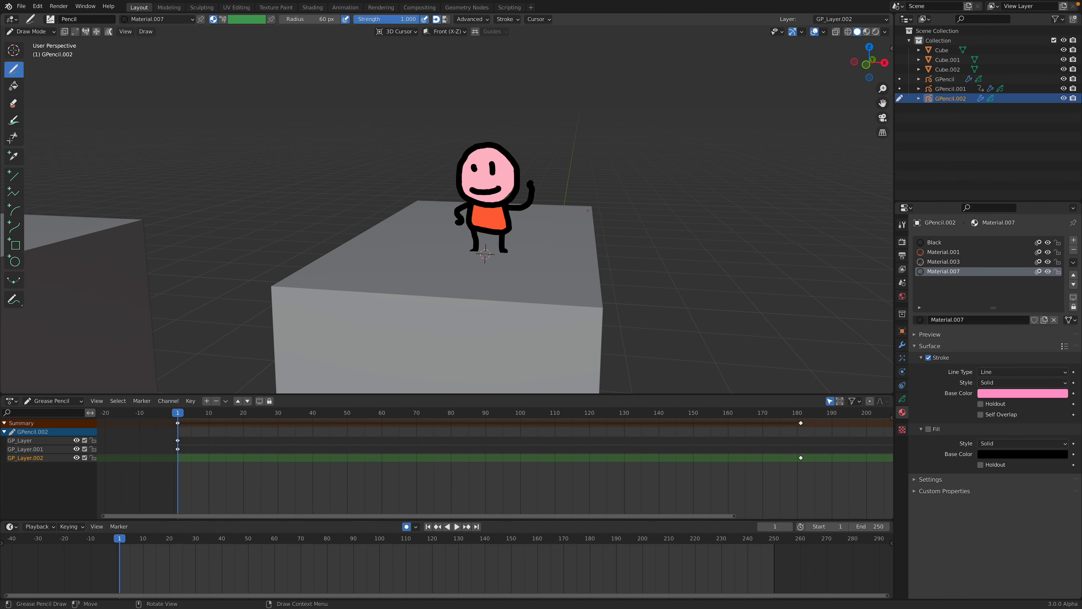
drag(446, 151, 441, 132)
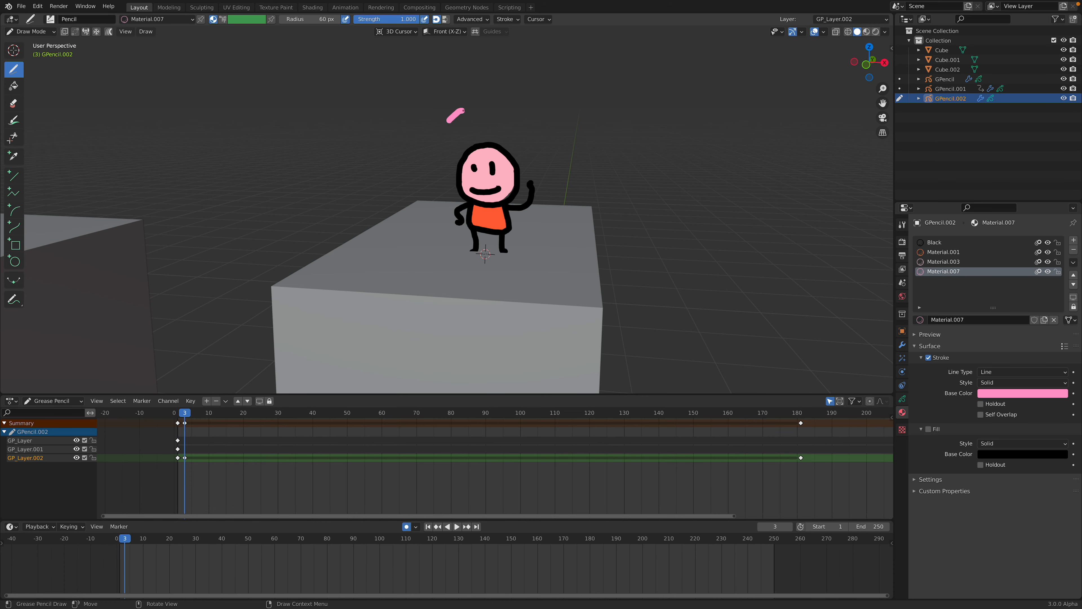
key(Right)
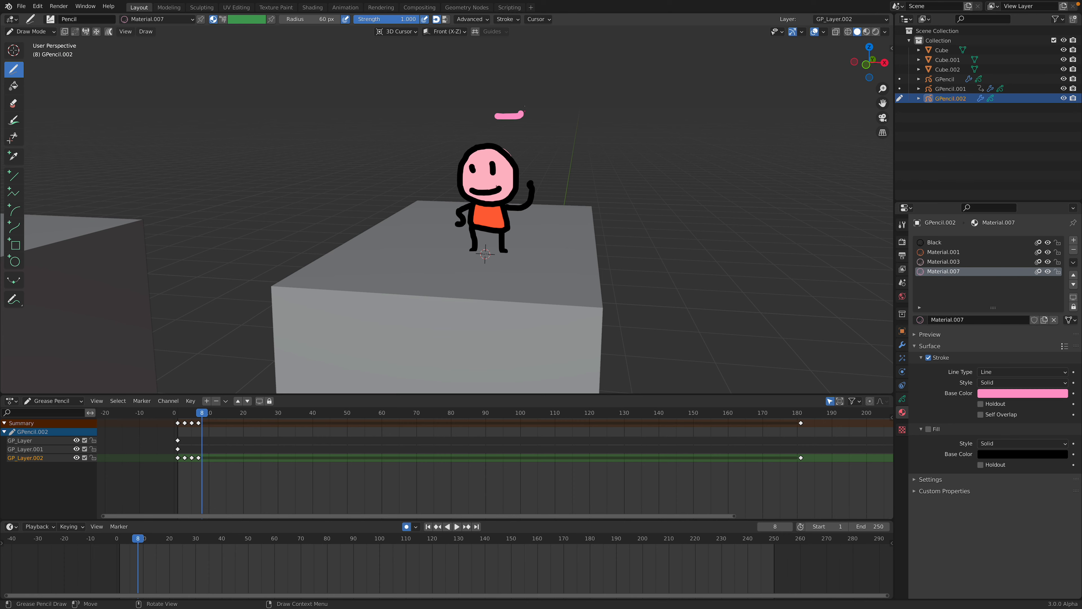
key(Right)
key(Right)
drag(471, 110, 469, 113)
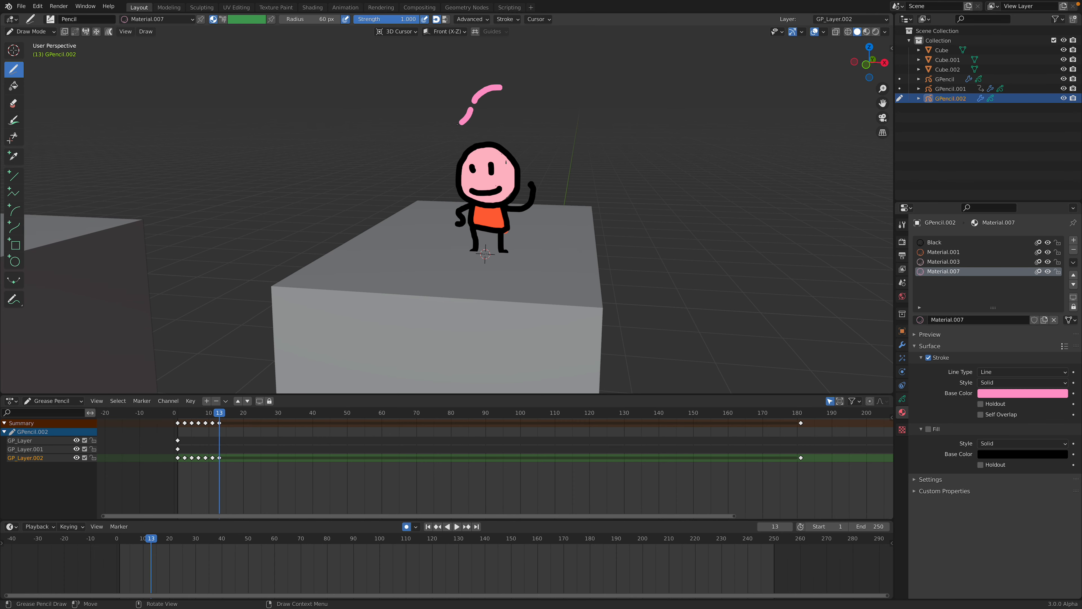
Continue the hand-drawn stroke animation around the pink character's head on every second frame through frame 33.
key(Right)
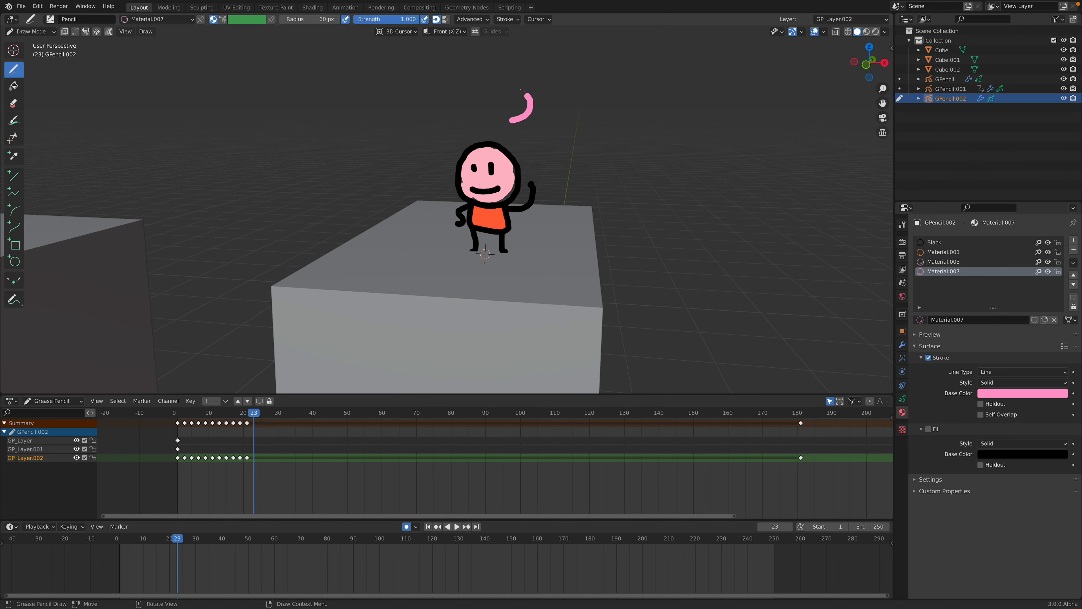
key(Right)
key(Right)
drag(472, 87, 470, 101)
key(Right)
key(Right)
mouse_move(538, 125)
mouse_down()
mouse_move(567, 122)
mouse_move(572, 145)
mouse_up()
key(Right)
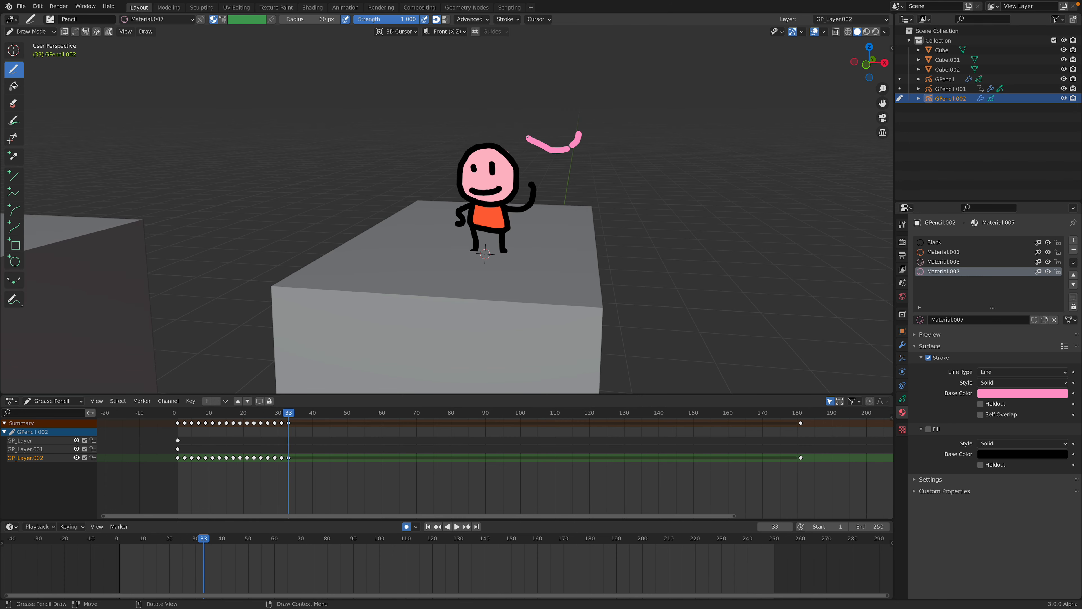
Set the animated stroke's base color to bright green and return to Object Mode.
click(984, 393)
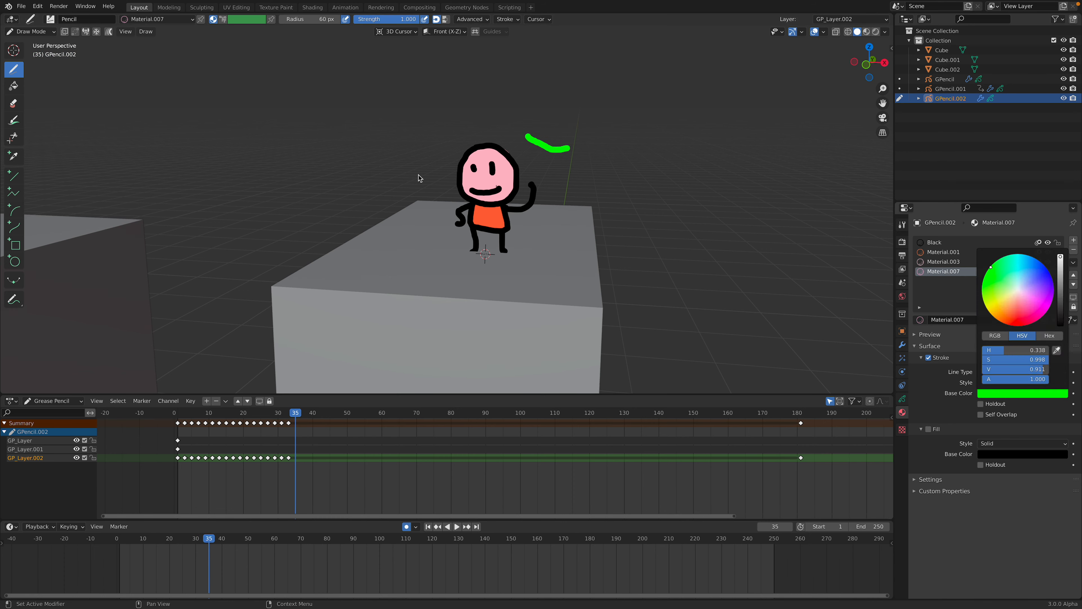
click(42, 33)
click(37, 43)
Bring all three characters into view and play the animation to check the green stroke.
scroll(420, 237, down, 3)
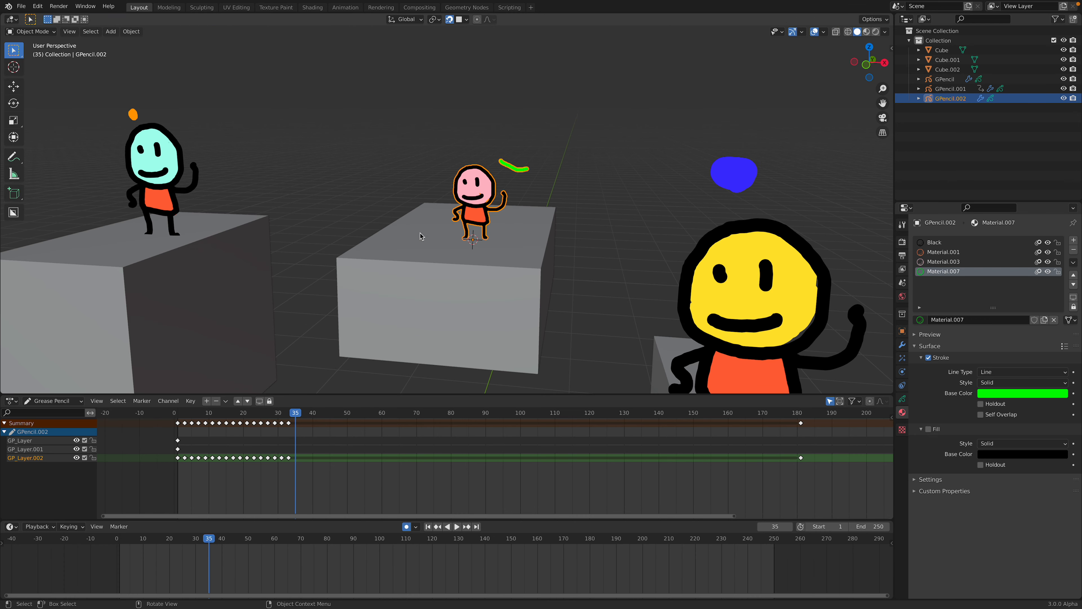
scroll(422, 234, up, 2)
key(space)
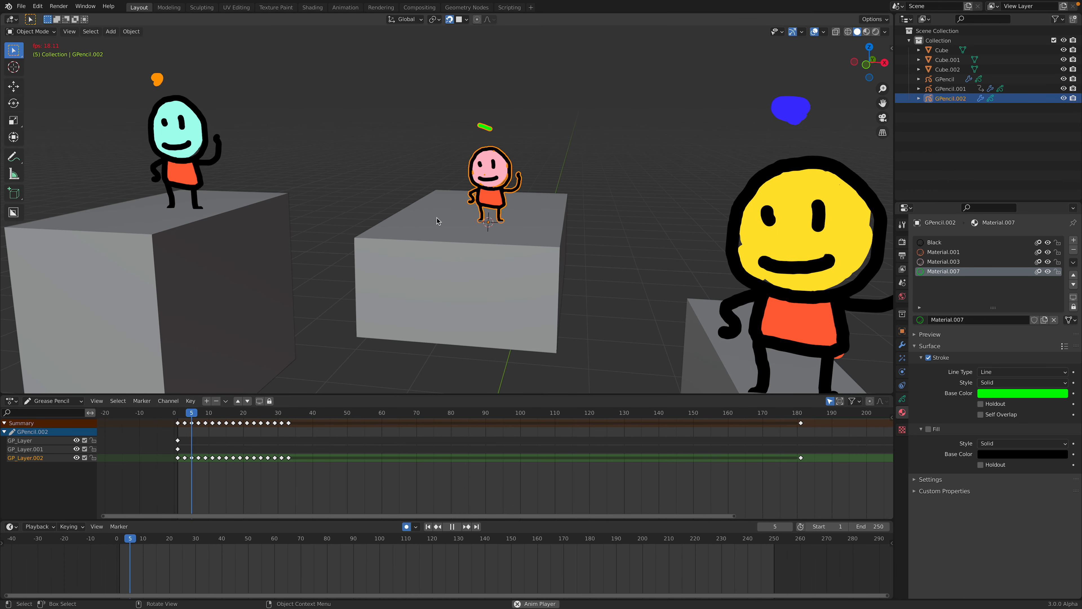
key(space)
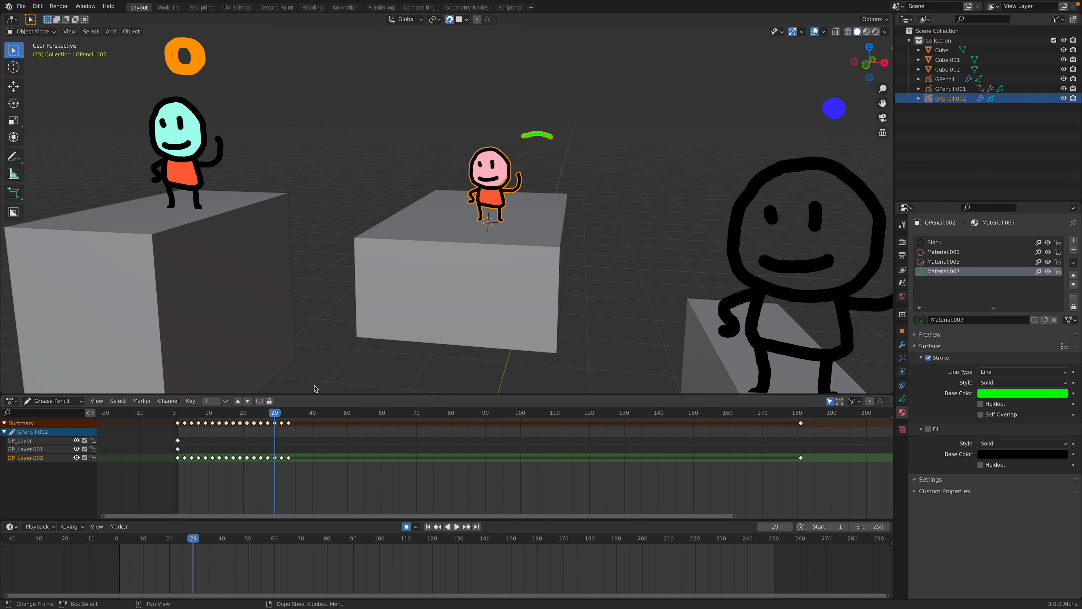
Add a Time Offset modifier to the pink character.
click(902, 399)
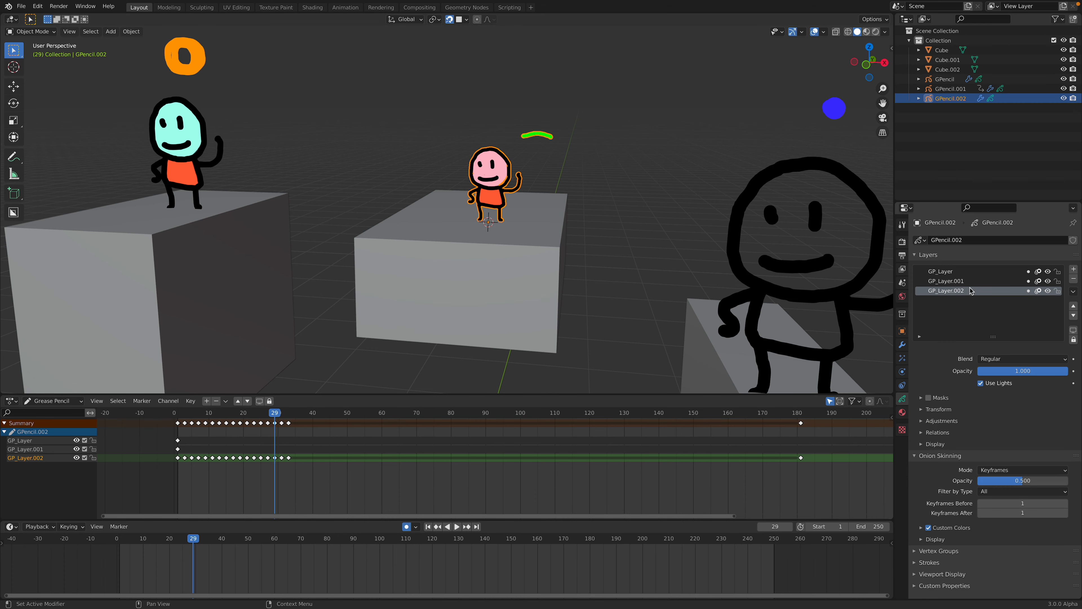
click(902, 412)
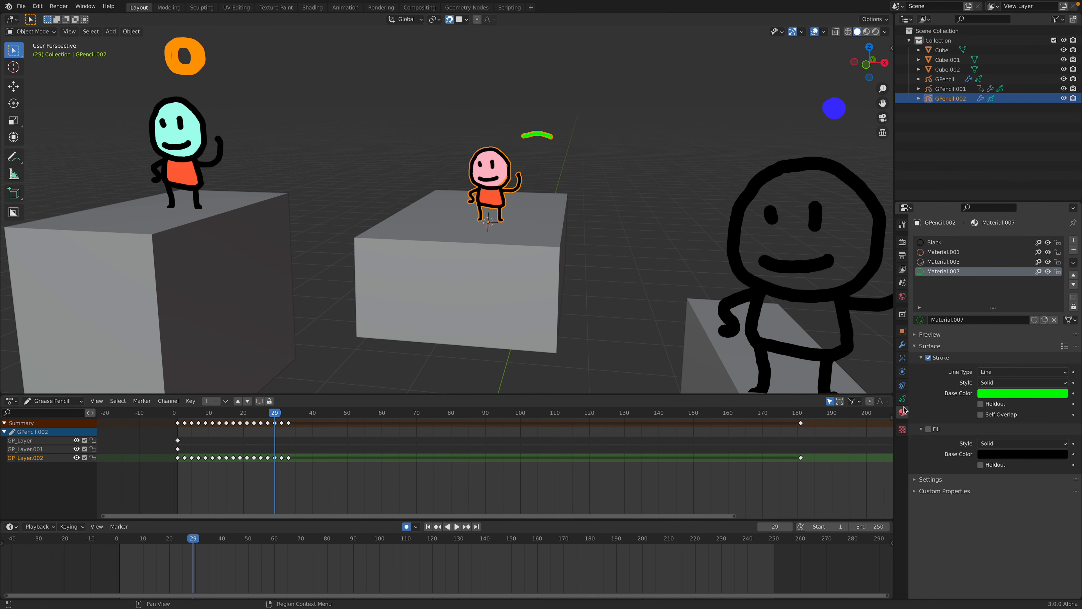
click(903, 372)
click(903, 358)
click(902, 345)
click(955, 241)
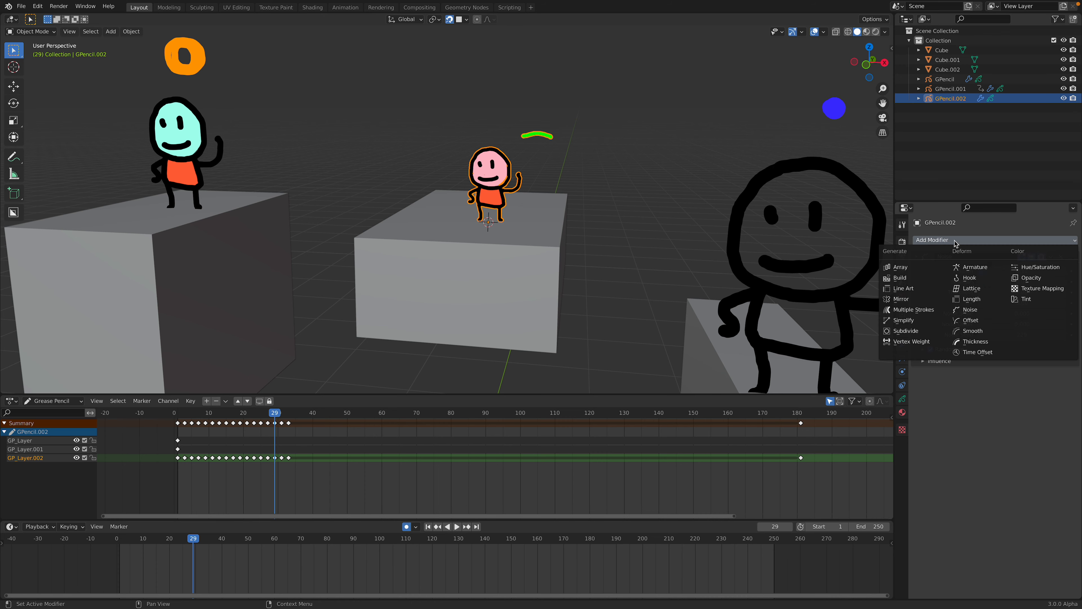
click(984, 352)
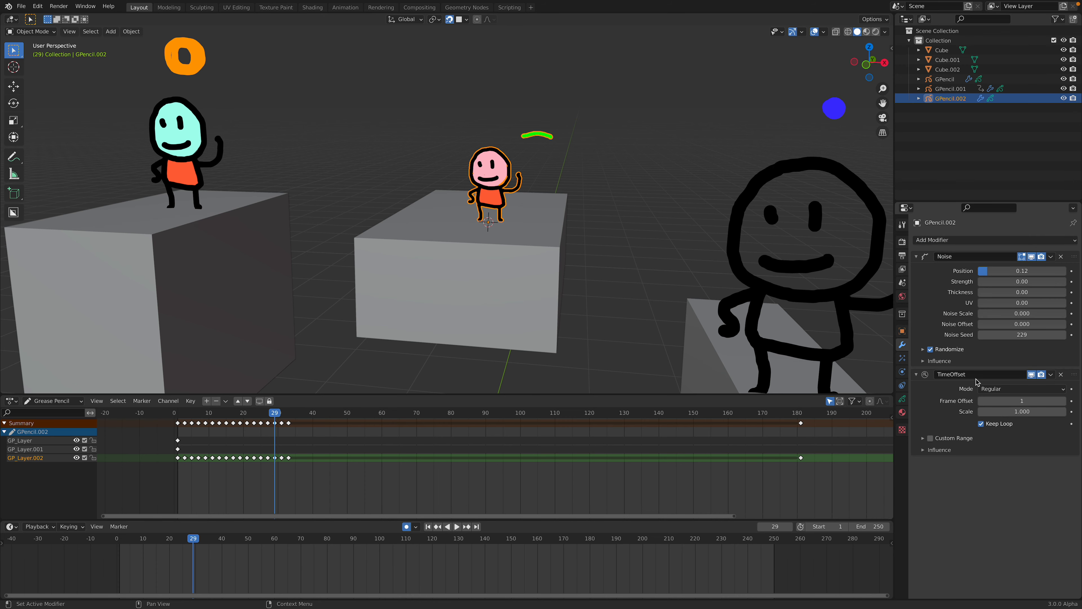
Limit the Time Offset modifier's influence to layer GP_Layer.002 and enable its custom range.
click(921, 450)
click(1000, 465)
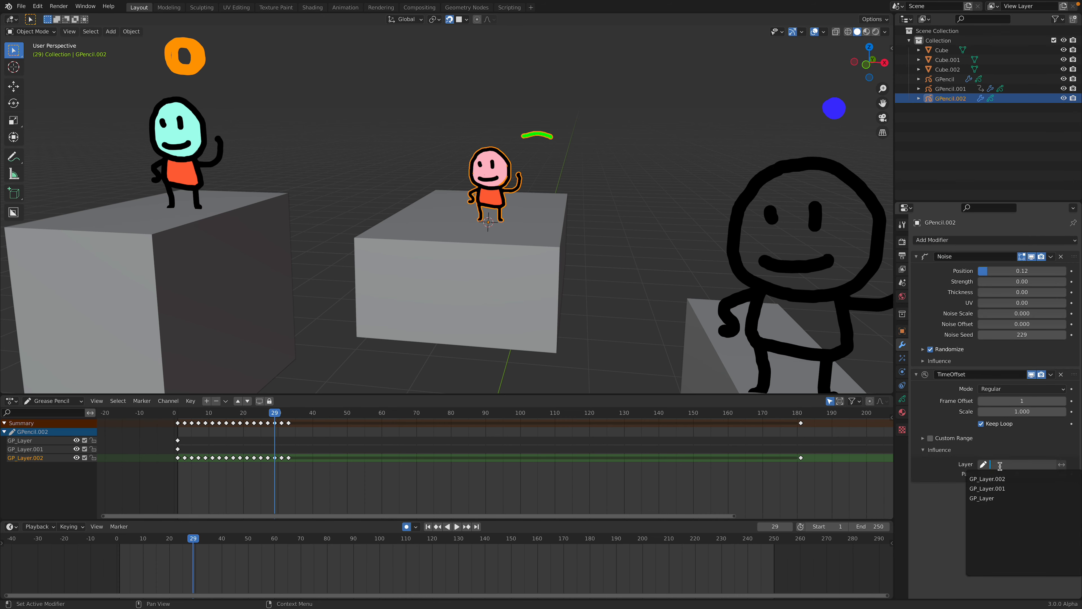
click(997, 479)
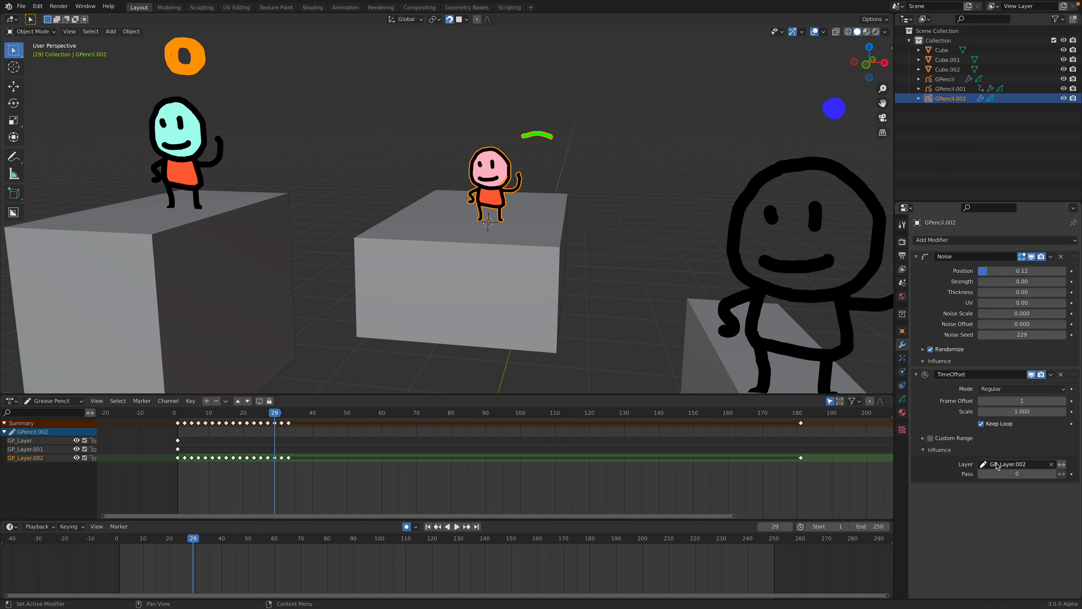
click(928, 438)
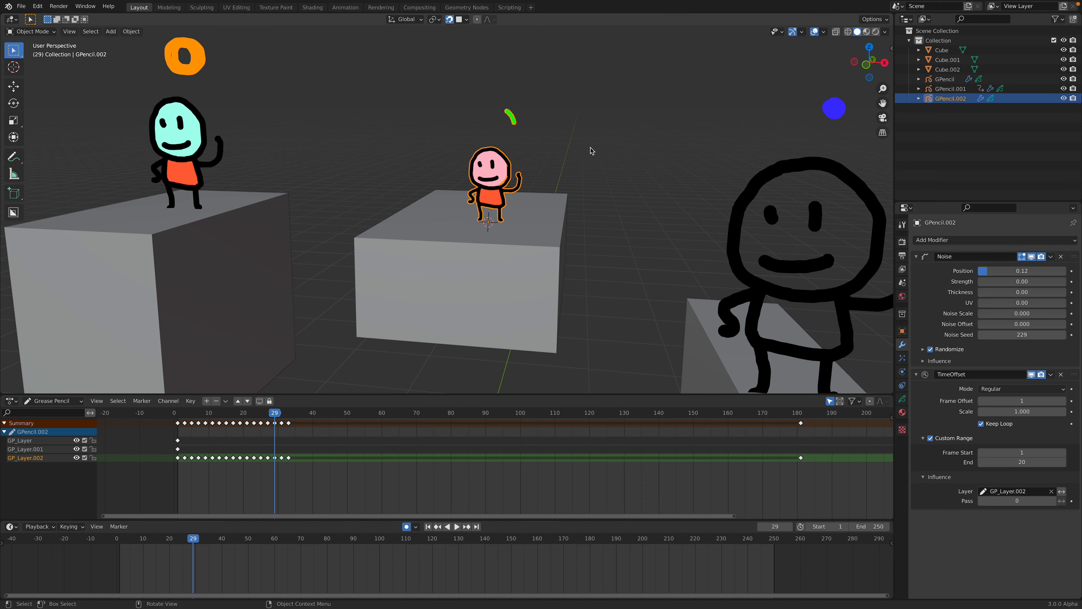
Play the looping animation and examine the three characters from a different angle.
key(space)
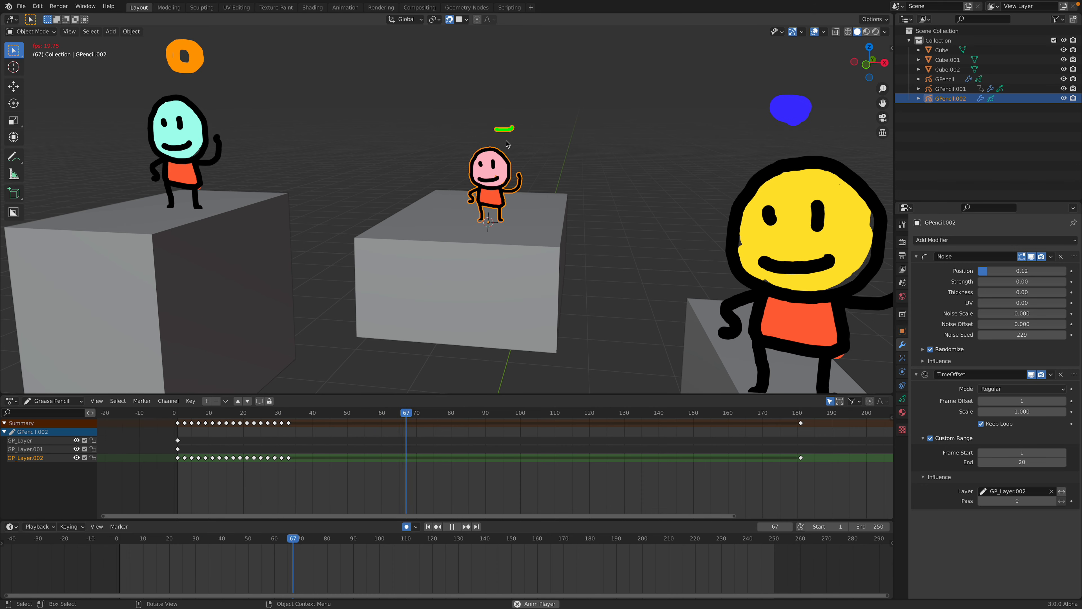
middle_drag(507, 141, 527, 180)
scroll(508, 171, down, 4)
scroll(549, 182, up, 2)
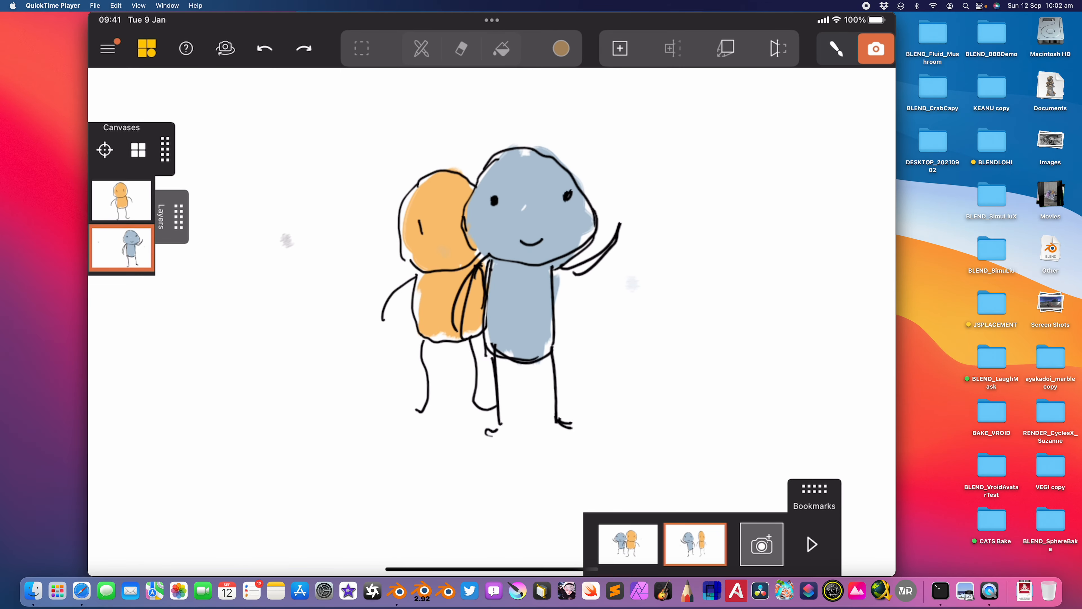
Switch to the layered orange and blue character drawing in QuickTime Player for comparison, and return to the Blender scene.
key(ctrl+Right)
key(ctrl+Right)
key(ctrl+Left)
key(ctrl+Left)
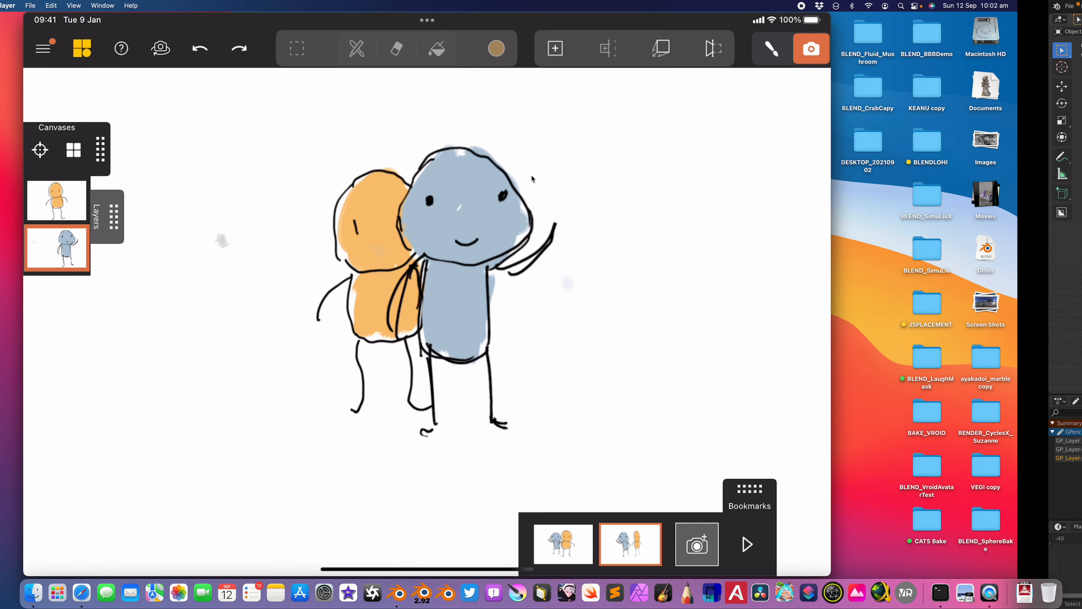
key(ctrl+Right)
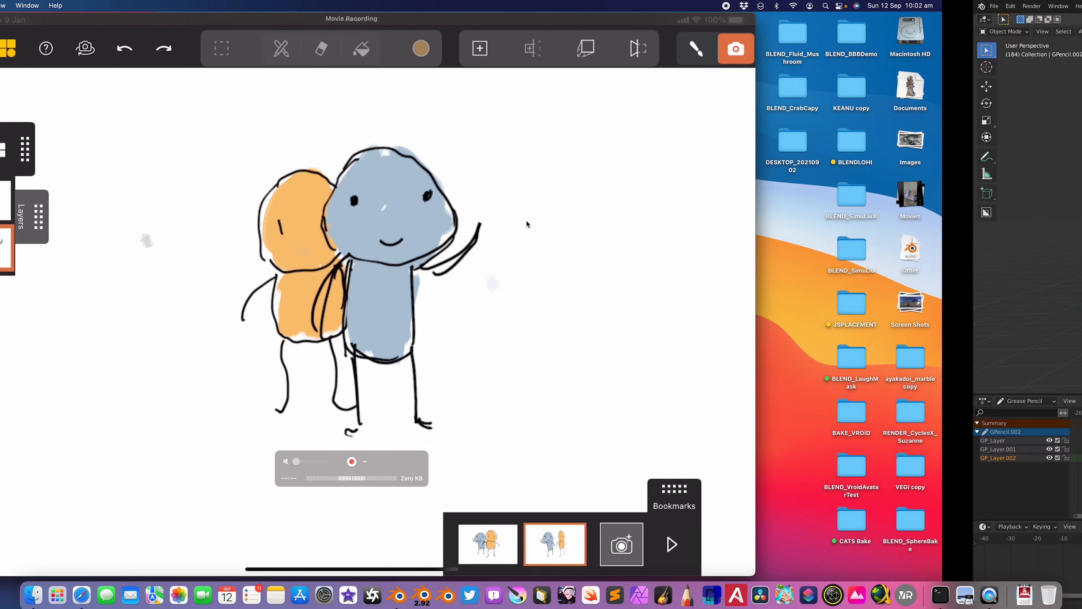
middle_drag(530, 241, 554, 256)
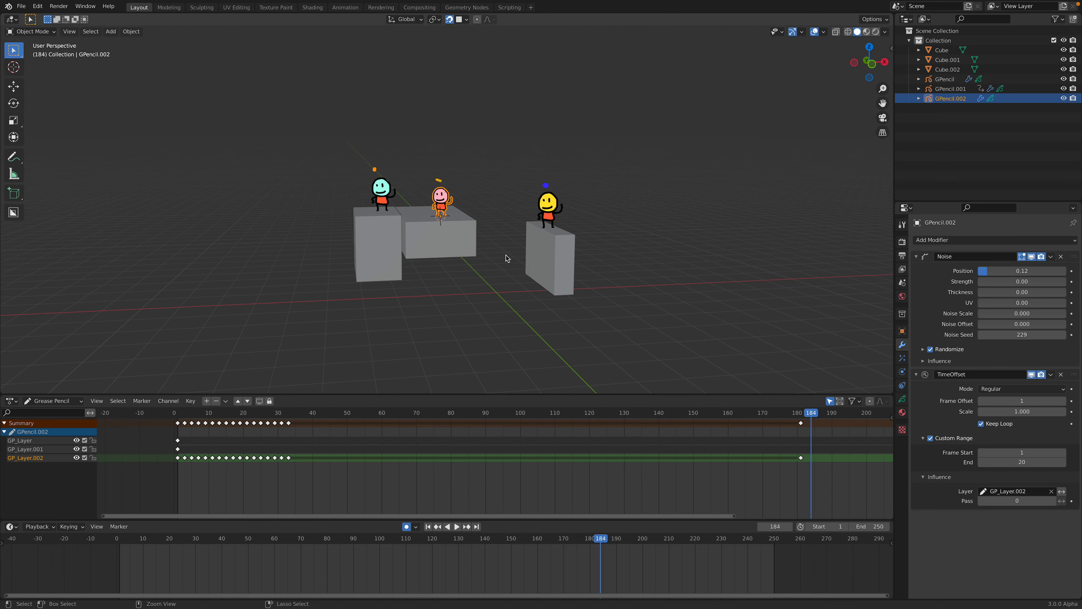
key(ctrl+Right)
key(ctrl+Left)
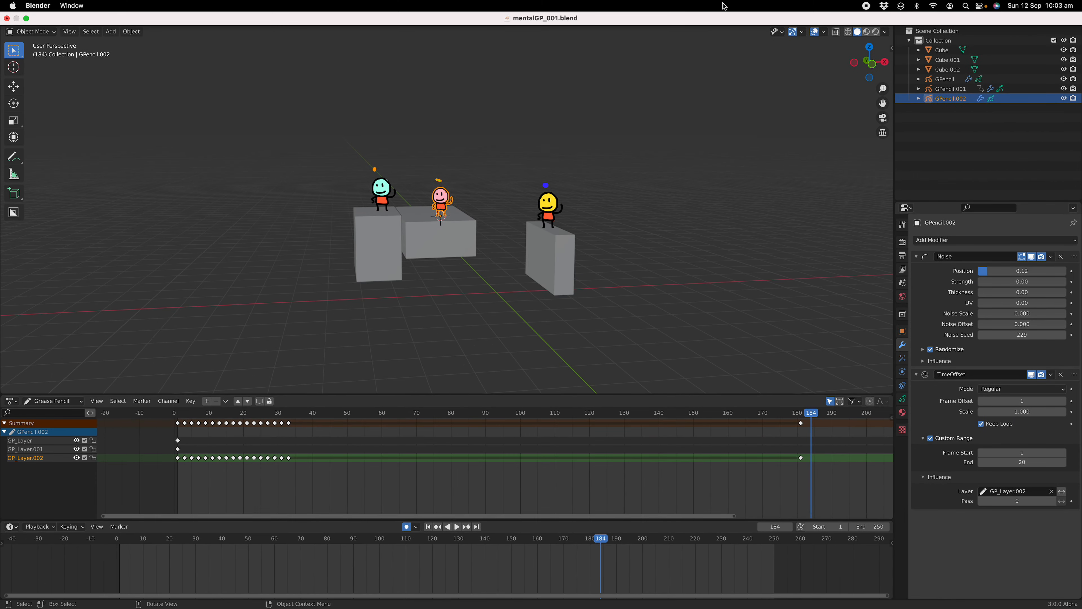
Examine the characters' placement in depth, look around the interactive Rhymes with Orange gallery comic in Safari, and return to Blender.
scroll(638, 174, up, 5)
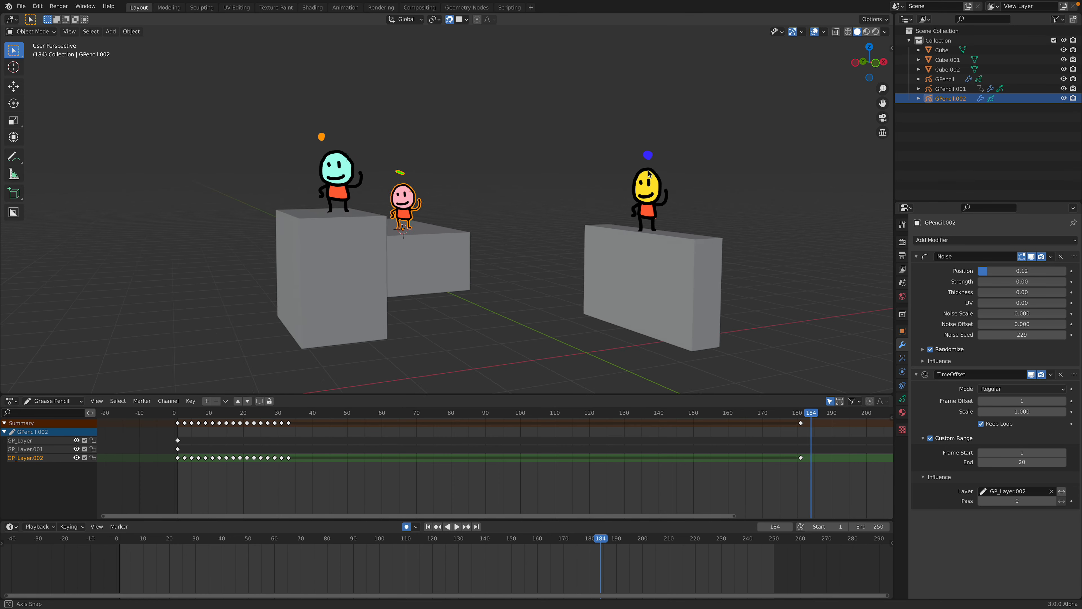
middle_drag(637, 174, 475, 231)
key(ctrl+Right)
drag(474, 229, 747, 278)
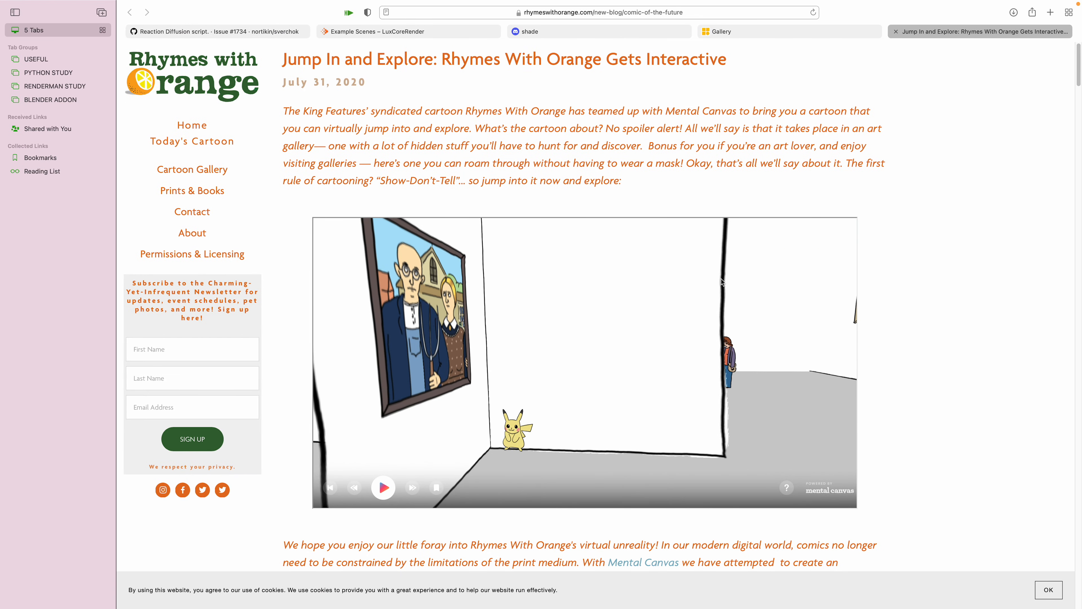
key(ctrl+Left)
Deselect everything and add a camera to the scene.
middle_drag(609, 232, 653, 197)
key(shift+a)
click(592, 169)
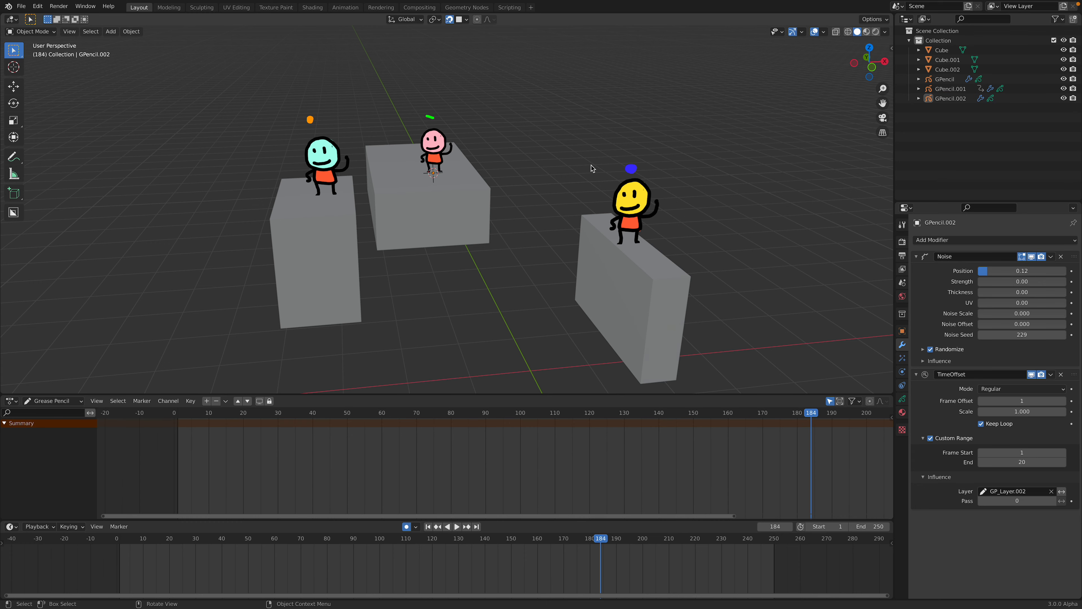
key(shift+a)
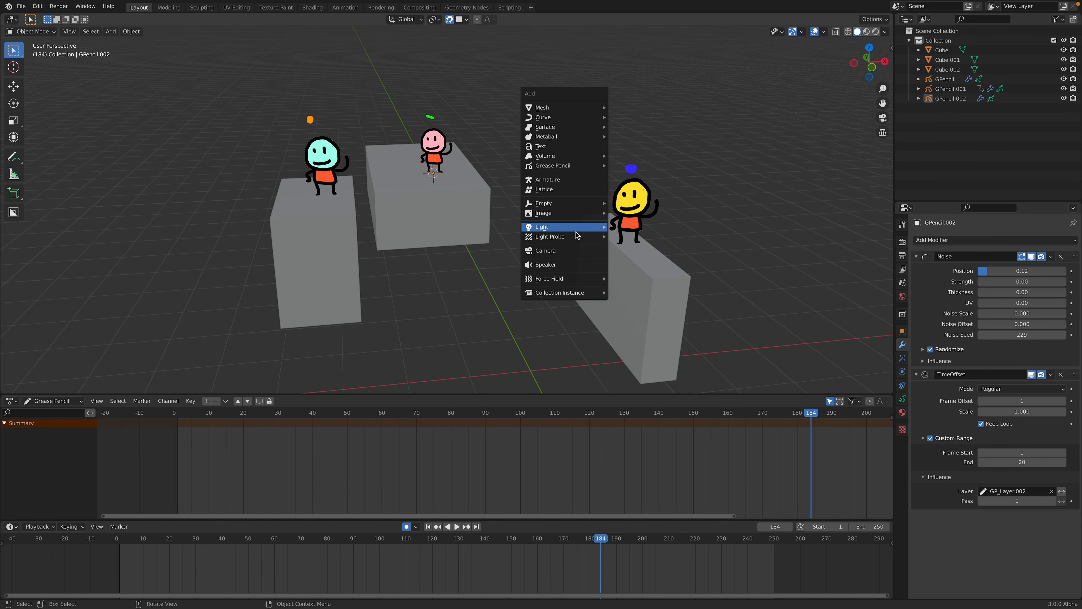
click(572, 252)
Align the active camera to the current view of the three characters.
click(73, 33)
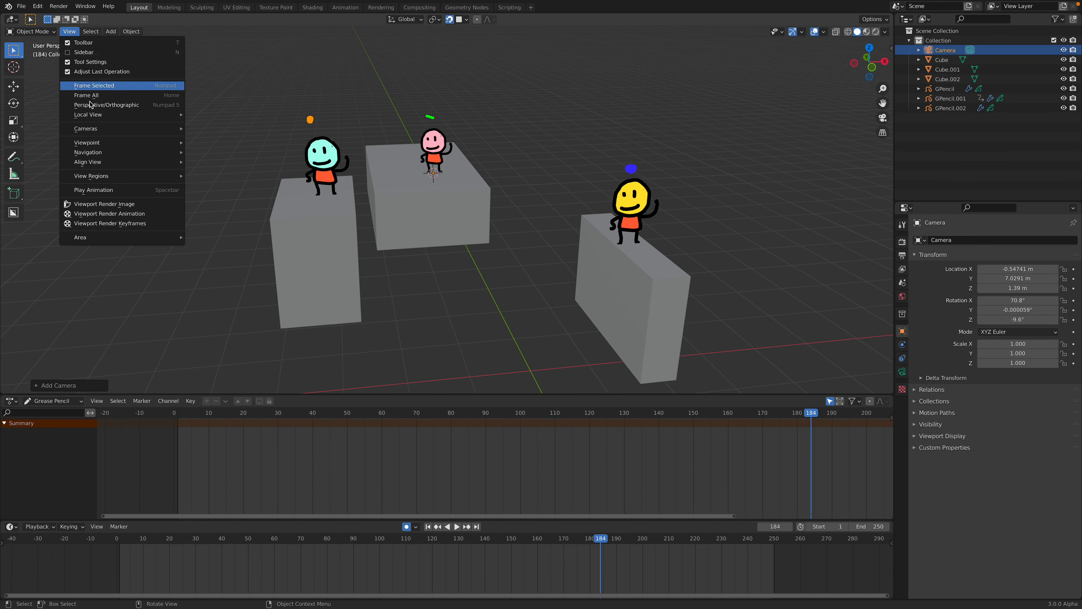
mouse_move(101, 134)
mouse_move(112, 163)
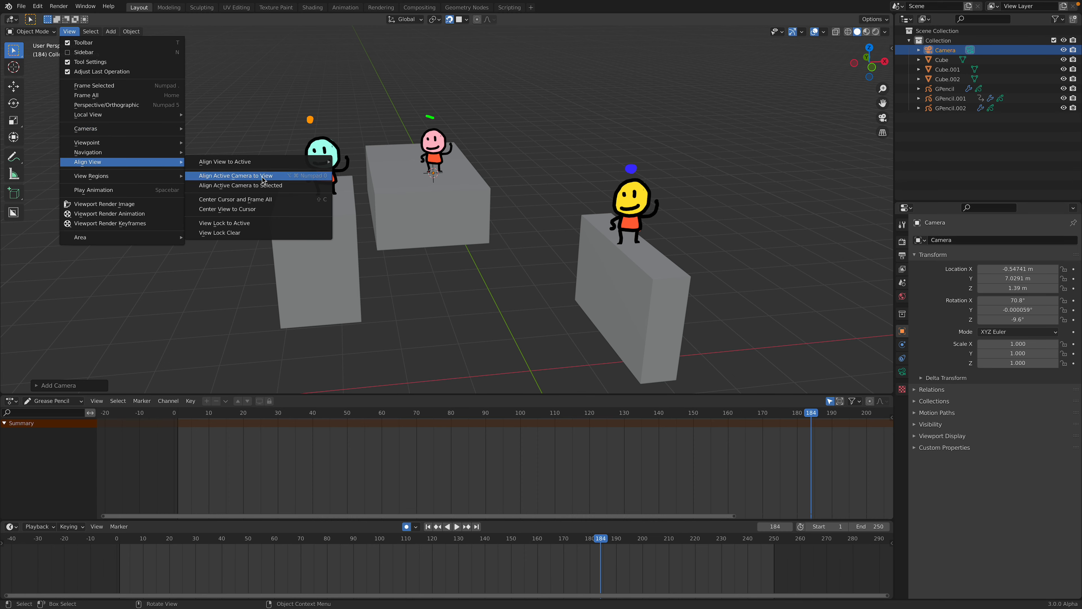
click(274, 179)
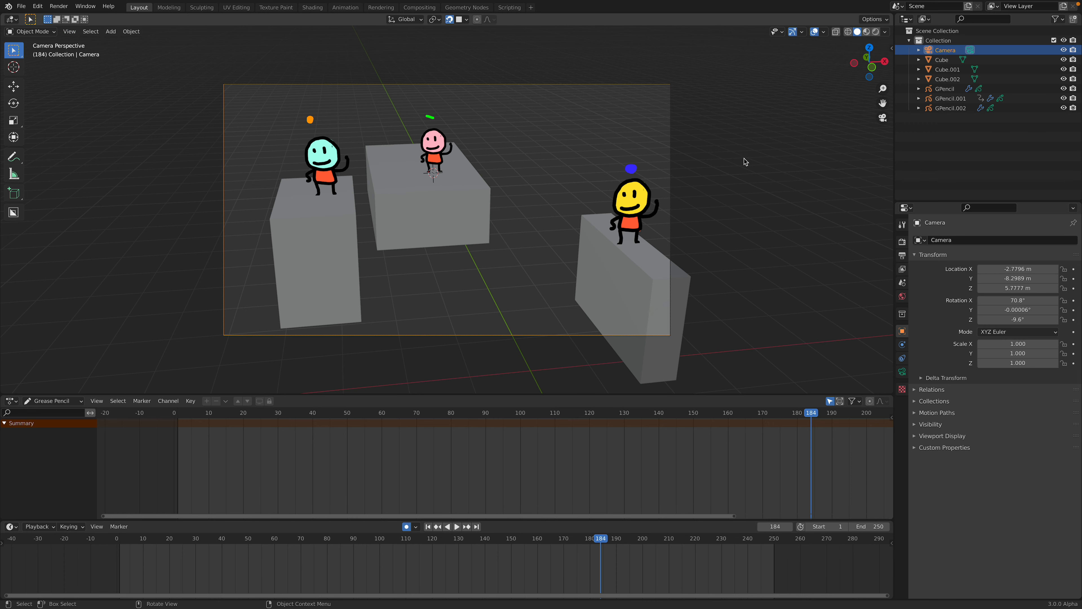
Lock the camera to the view and keyframe a wide shot at frame 184 and a close-up of the turquoise character near frame 4.
click(894, 47)
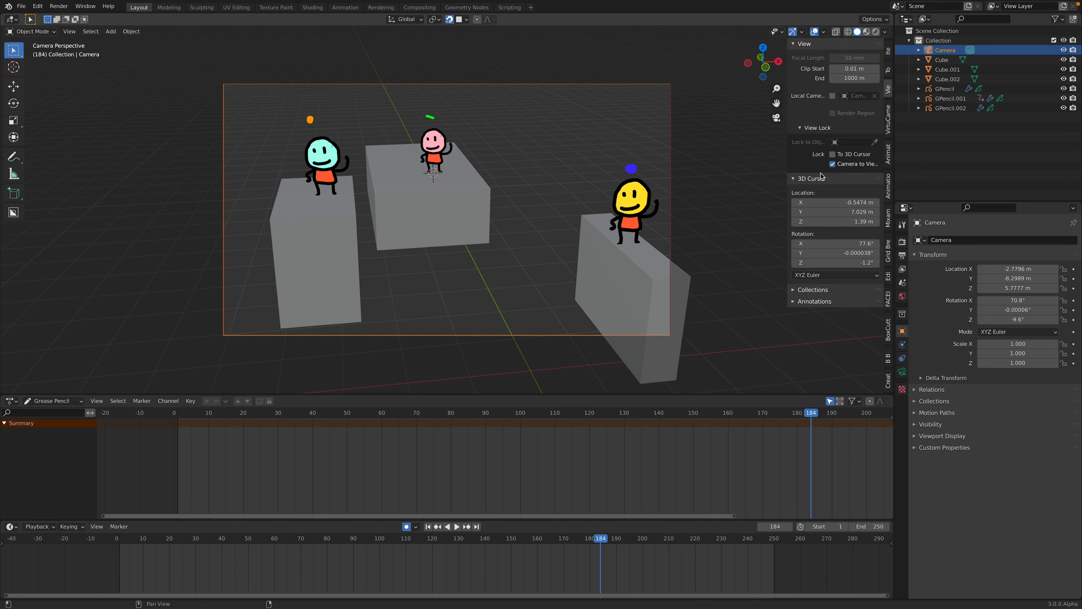
mouse_move(464, 218)
middle_down()
mouse_move(433, 209)
mouse_move(467, 213)
middle_up()
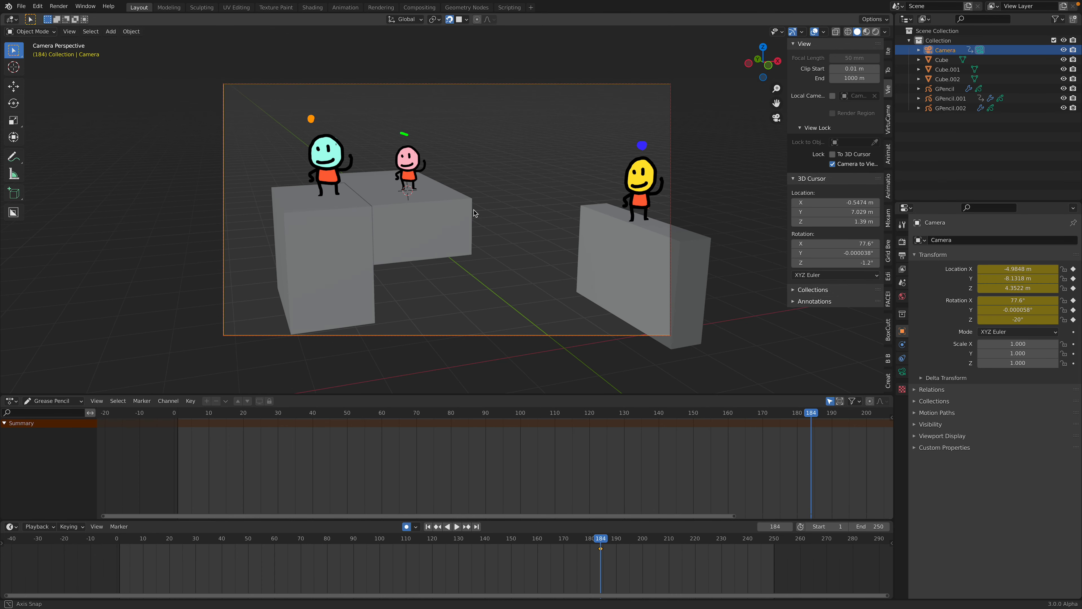
drag(385, 538, 129, 535)
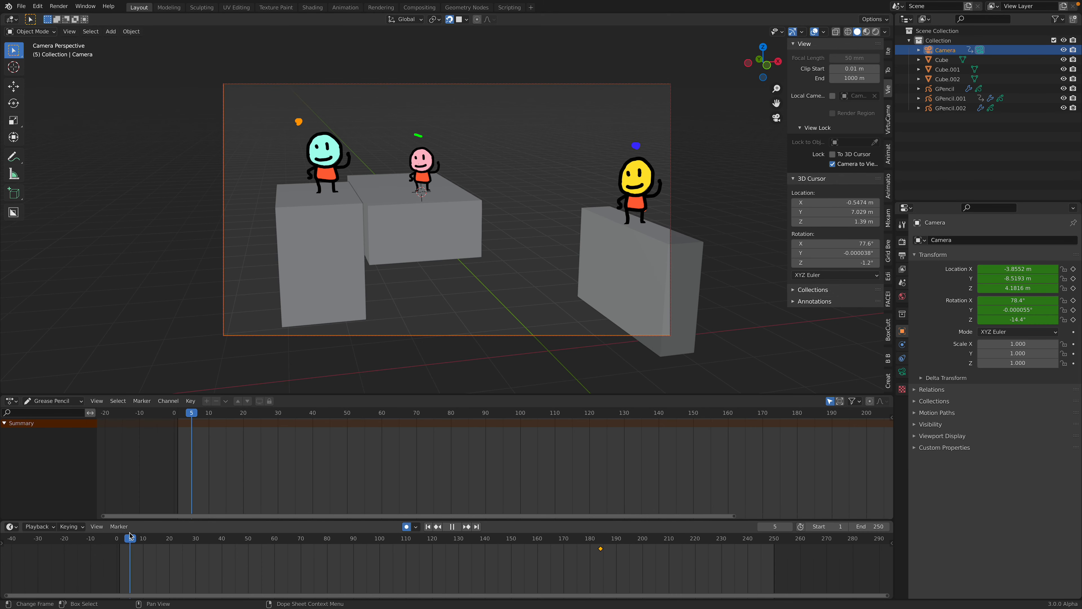
scroll(337, 259, up, 3)
shift+middle_drag(336, 259, 511, 310)
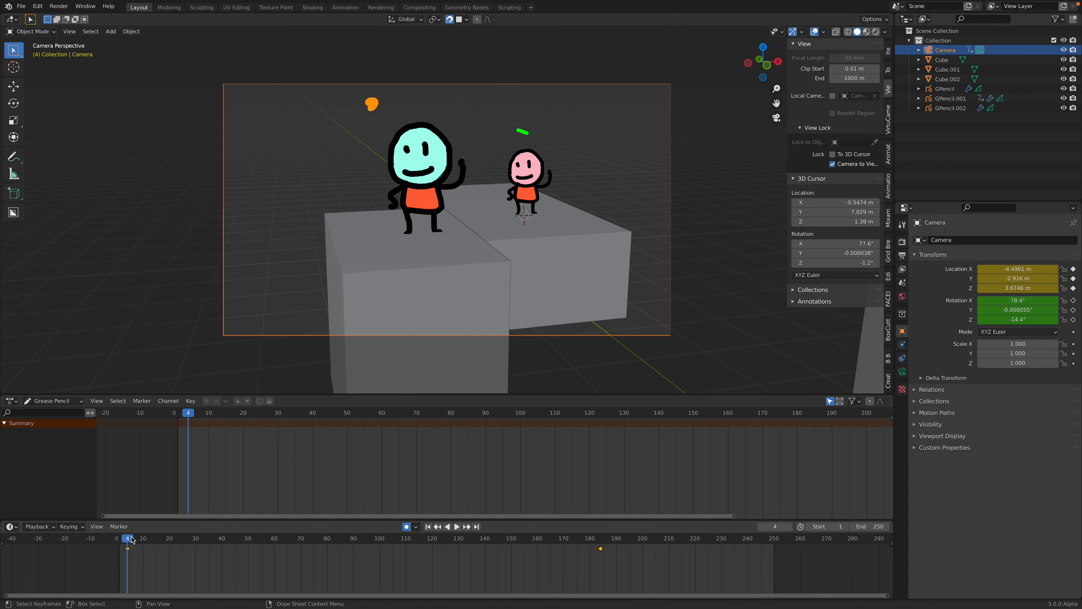
Move the wide-shot camera keyframe to frame 42 and keyframe a shot orbited around toward the yellow character at frame 71.
drag(132, 540, 218, 539)
click(601, 549)
drag(600, 549, 305, 544)
key(shift+Left)
key(space)
mouse_move(481, 295)
middle_down()
mouse_move(452, 294)
mouse_move(467, 283)
middle_up()
Keyframe a camera close-up of the pink character at frame 101 and play back the camera move.
drag(294, 539, 382, 539)
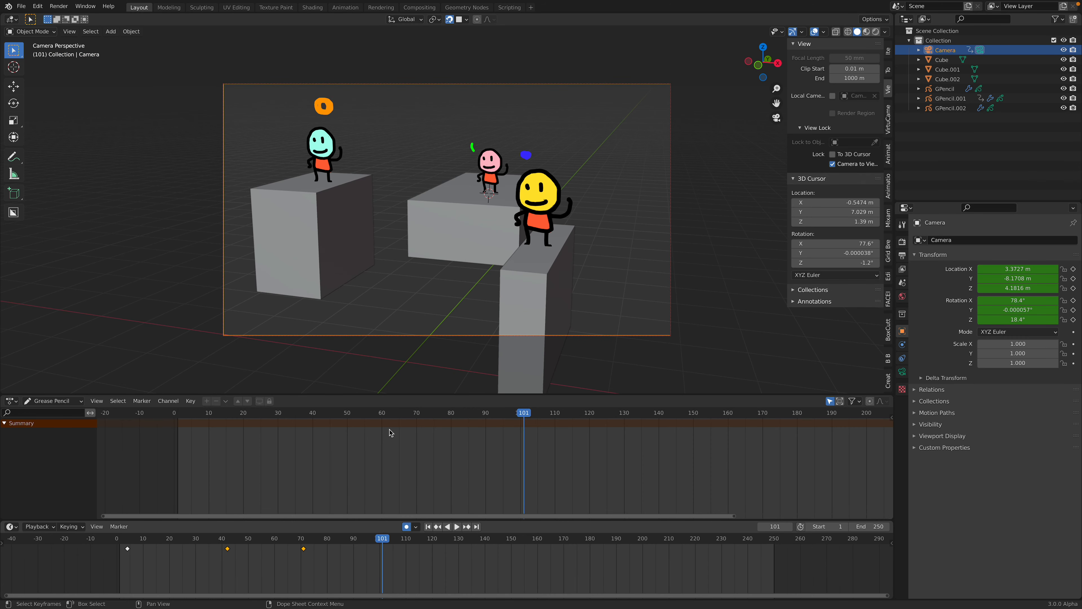
scroll(512, 267, up, 3)
mouse_move(512, 267)
shift+middle_down()
mouse_move(506, 292)
mouse_move(536, 240)
mouse_move(519, 264)
shift+middle_up()
scroll(520, 260, up, 3)
drag(332, 538, 129, 544)
key(space)
key(space)
key(space)
Duplicate the camera's frame 4 keyframe to frame 27 to hold the opening close-up, and play back the animation.
drag(235, 542, 132, 546)
click(128, 548)
key(shift+d)
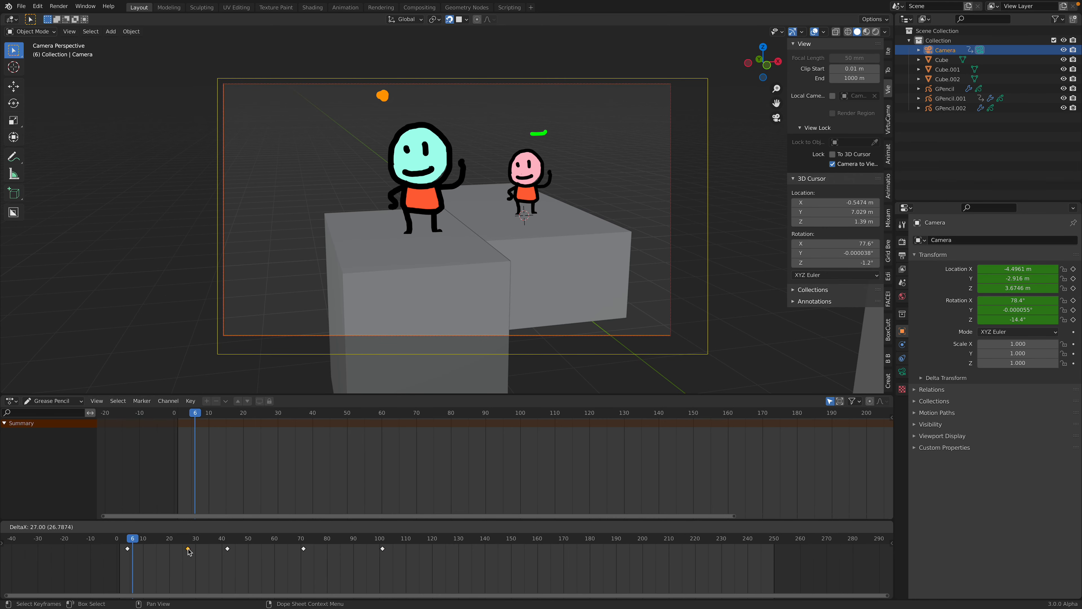
click(193, 552)
key(shift+Left)
key(space)
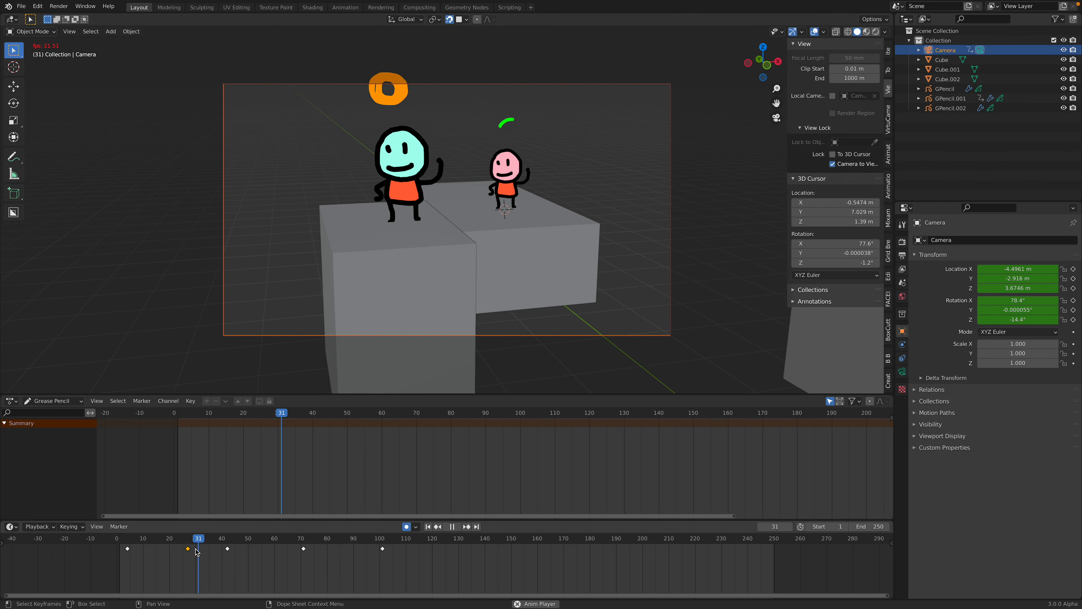
key(space)
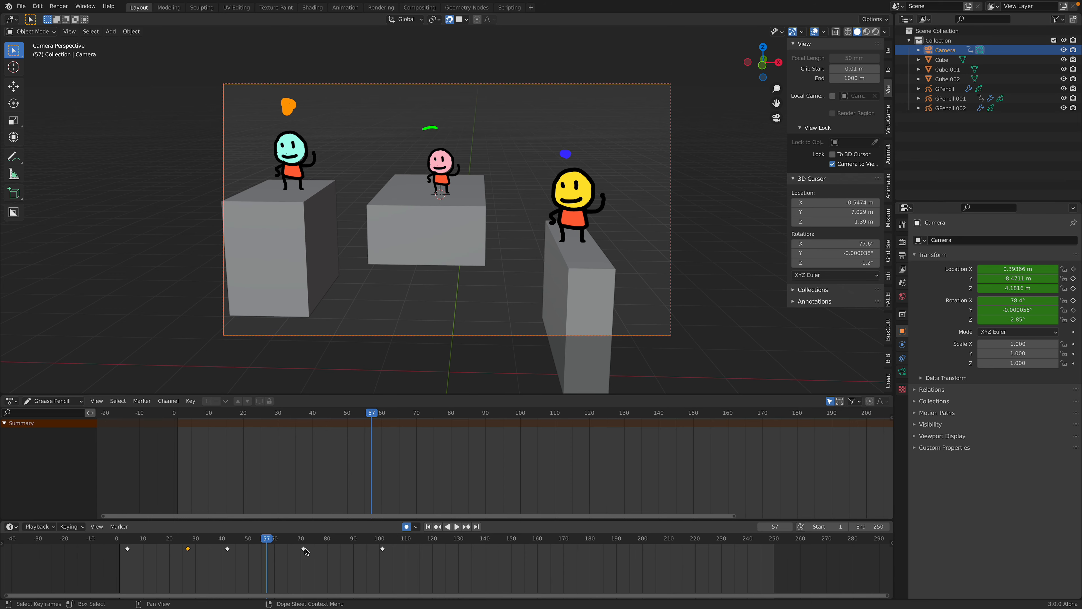
Shift the last two camera keyframes to frames 126 and 156 and duplicate the frame 42 keyframe to frame 90.
click(519, 567)
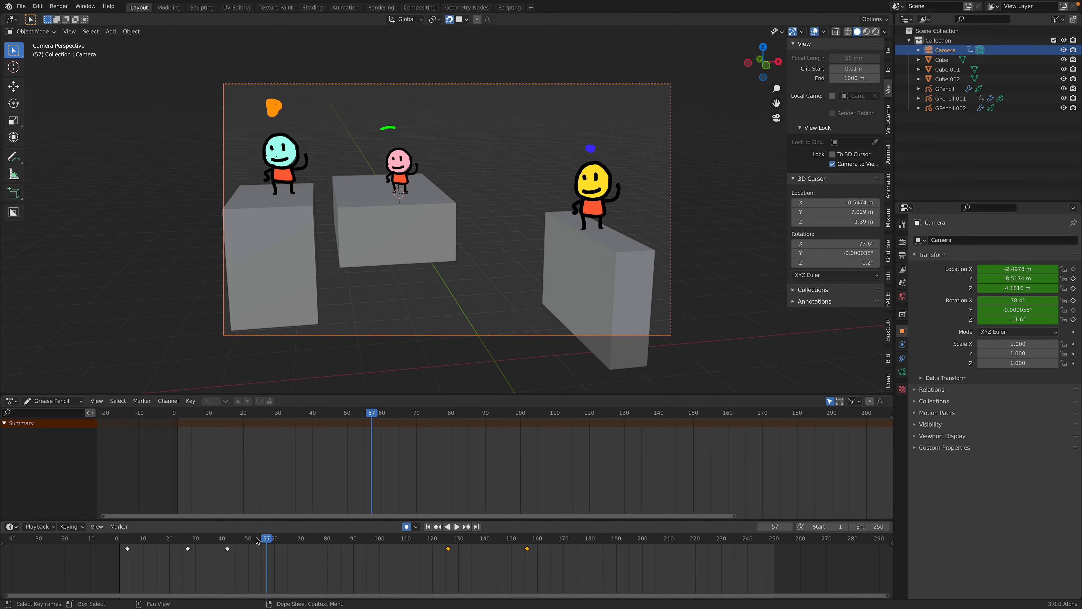
click(227, 549)
key(shift+d)
click(377, 553)
Play back the retimed camera animation from the start and save the file.
drag(347, 537, 117, 544)
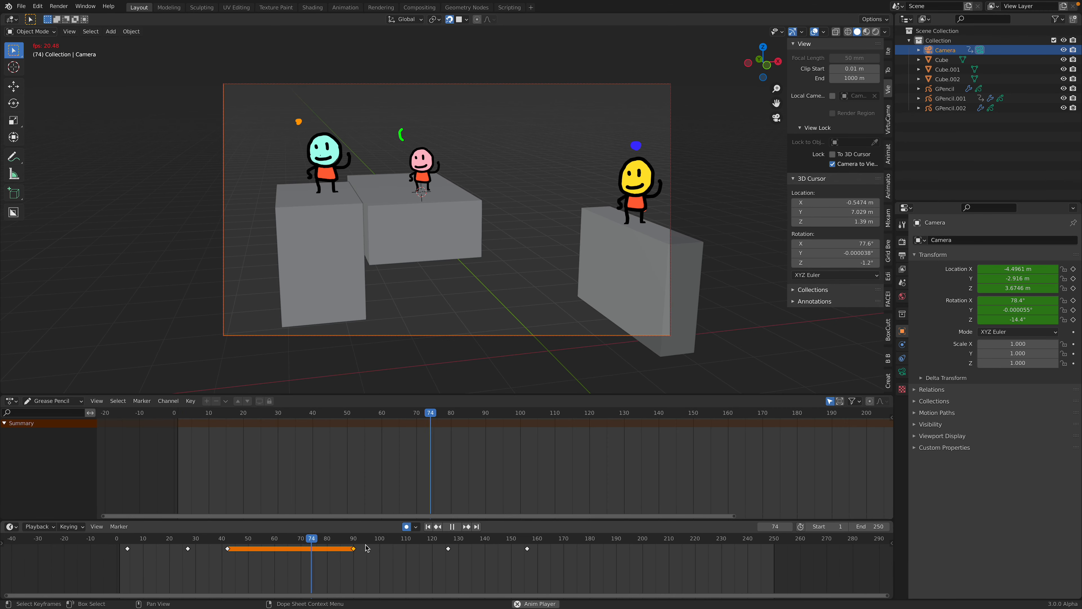
key(space)
drag(370, 542, 449, 543)
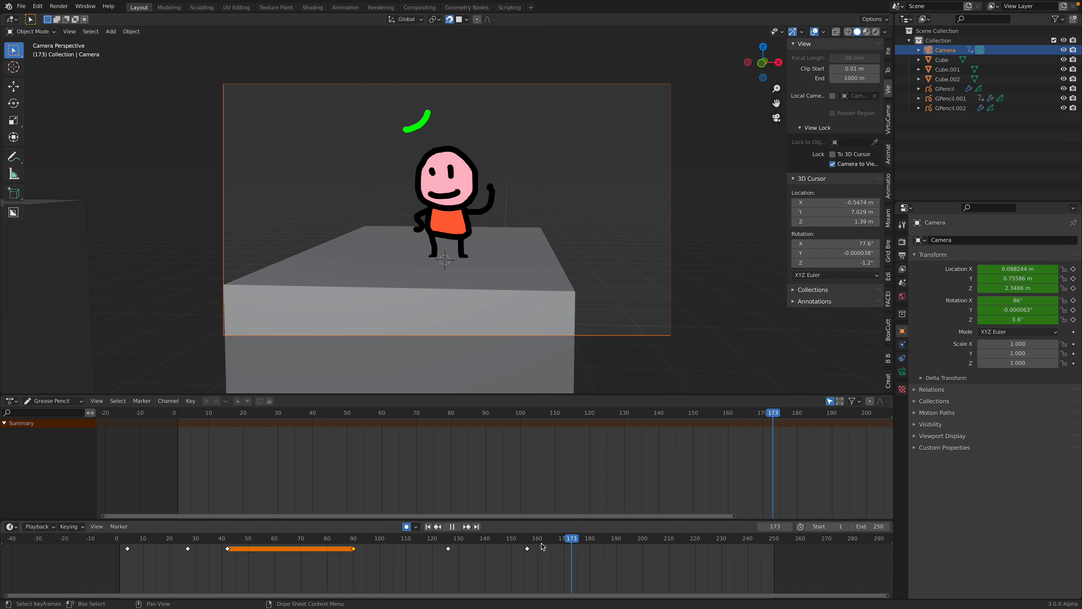
key(Escape)
key(ctrl+s)
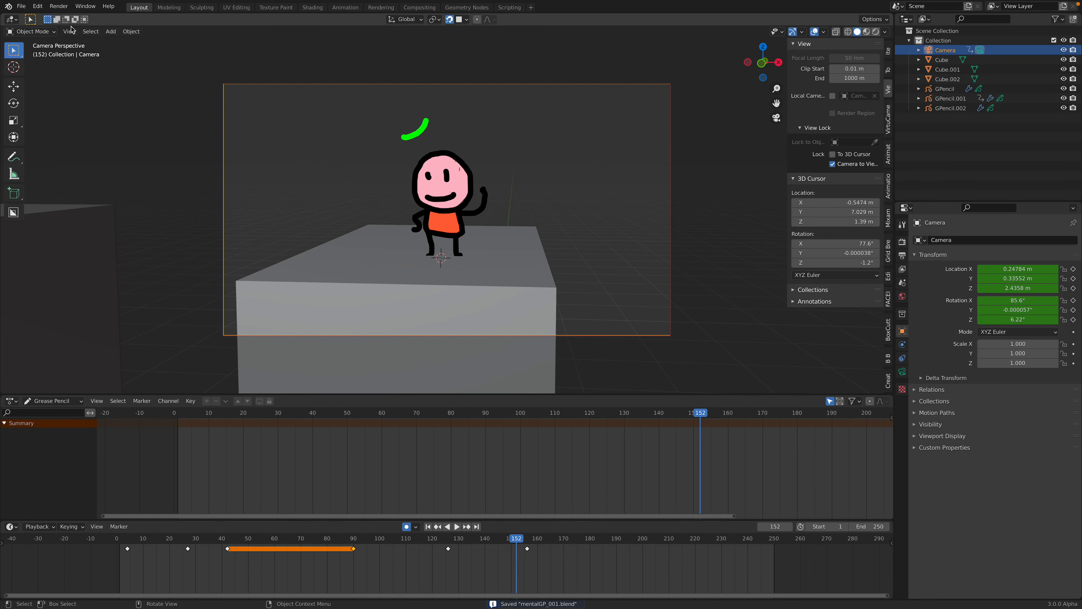
Set the animation's end frame to 160 and play back the shortened loop.
drag(437, 538, 561, 517)
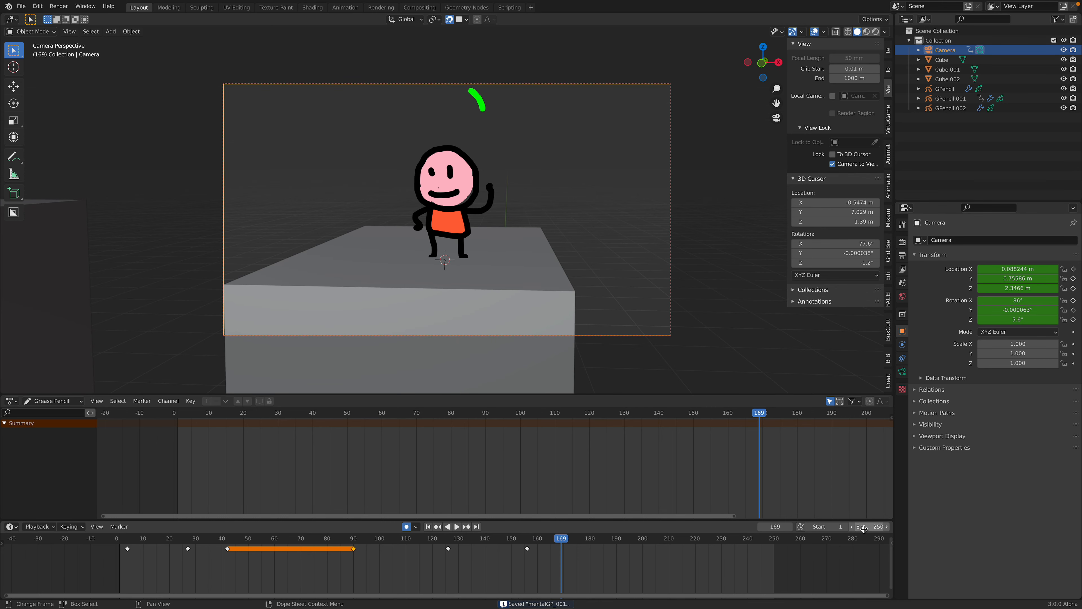
text(0)
key(Return)
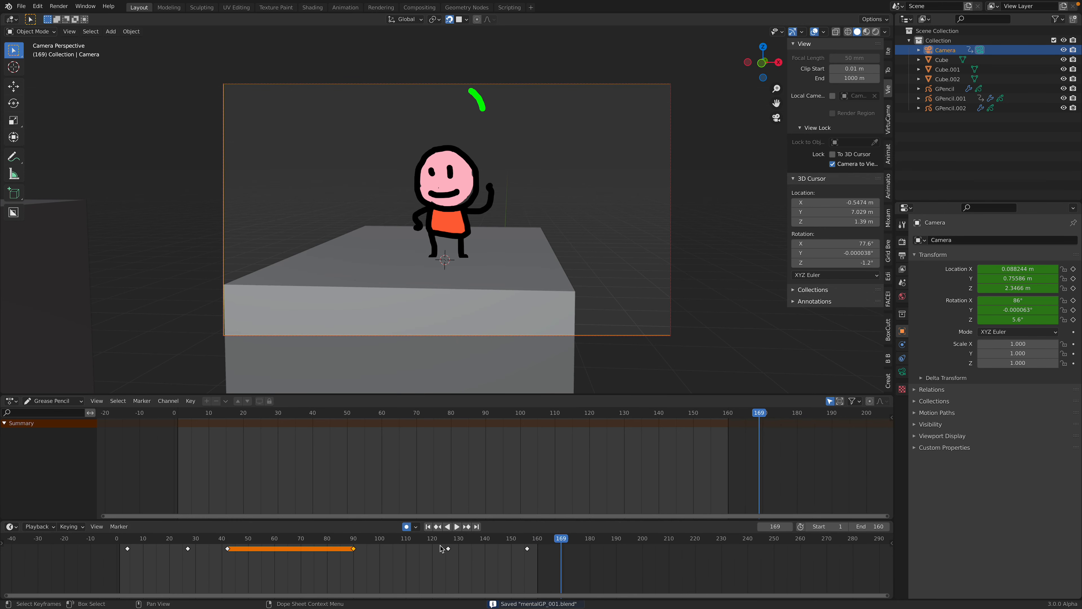
ctrl+scroll(442, 547, up, 5)
key(space)
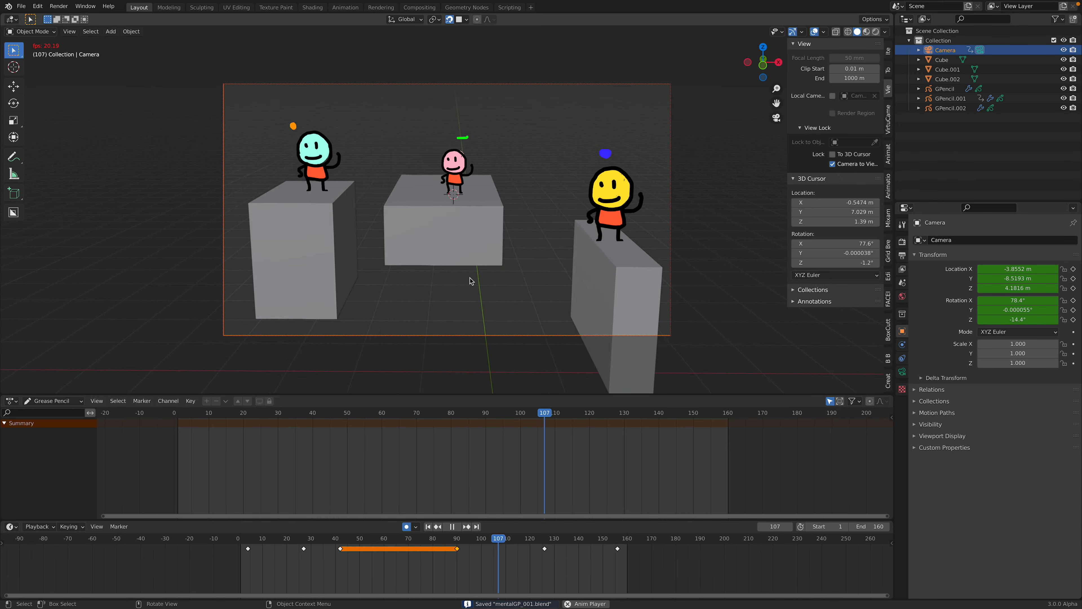
key(space)
Give the turquoise character's block a new material with a light blue base color and show the viewport in material preview.
click(321, 223)
click(903, 413)
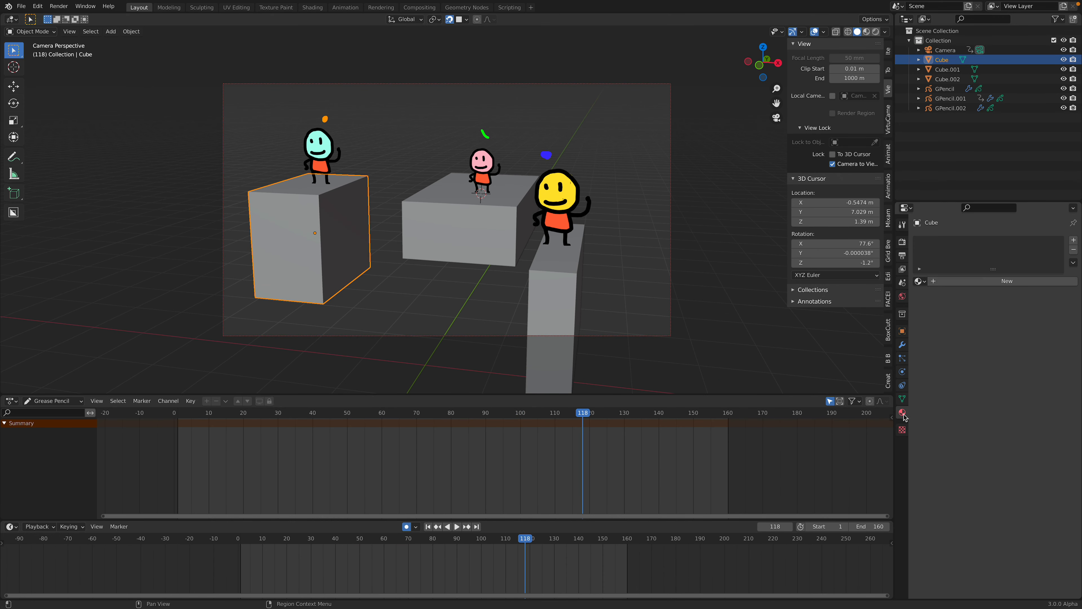
click(992, 281)
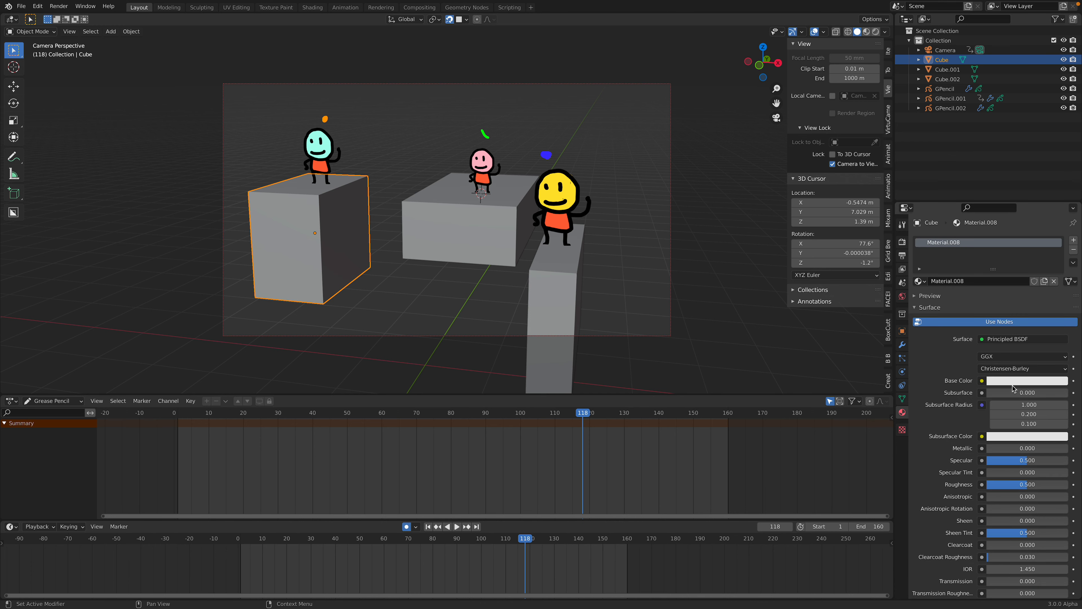
click(1021, 379)
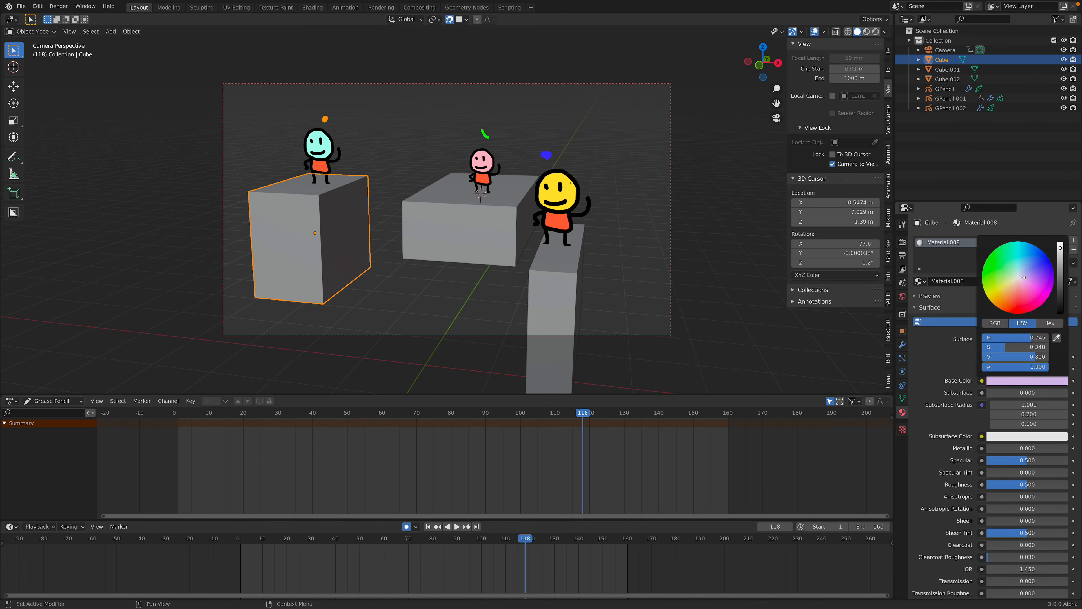
click(866, 32)
Give the pink character's block a new material with a pale orange base color.
click(518, 199)
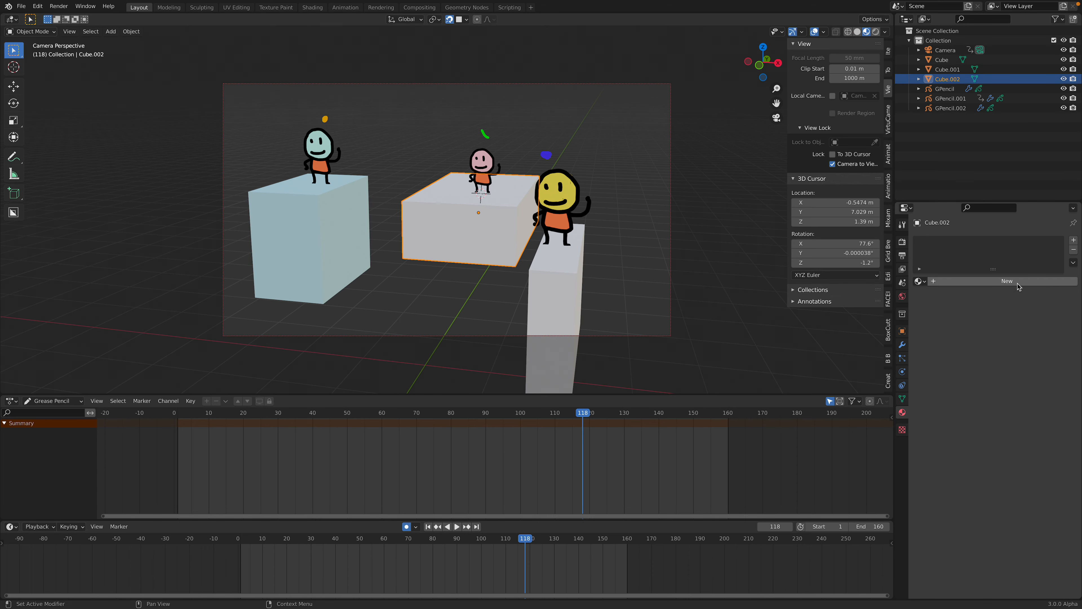
click(1016, 385)
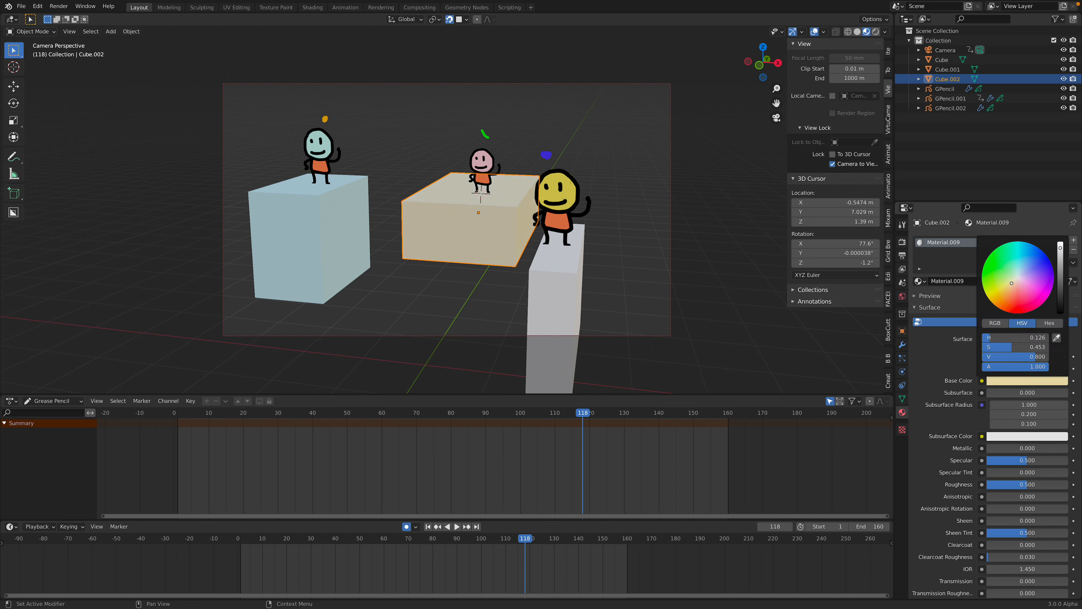
drag(1011, 282, 1011, 288)
Give the yellow character's block a new material with a yellow-green base color and save the file.
click(555, 290)
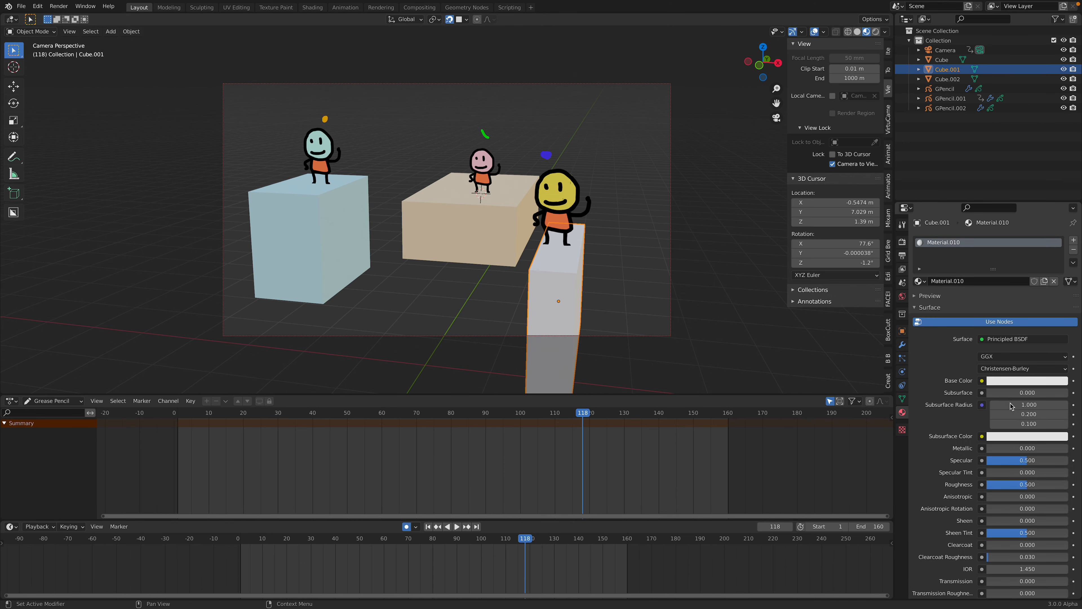
click(1009, 381)
drag(1008, 282, 1003, 286)
click(570, 137)
key(ctrl+s)
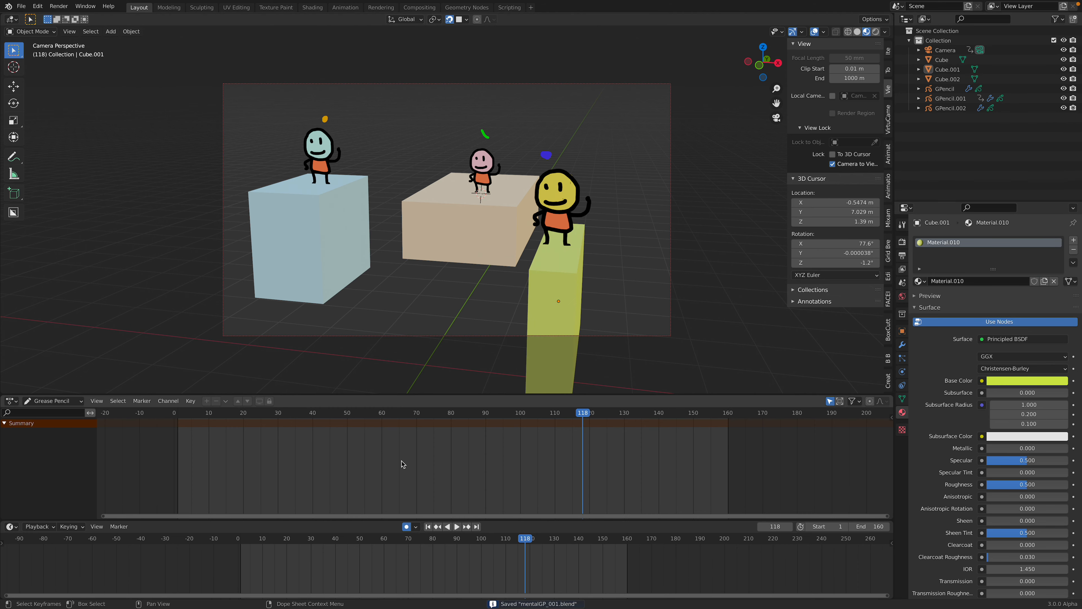
Play back the coloured scene and switch the viewport to rendered shading.
click(324, 539)
key(space)
key(space)
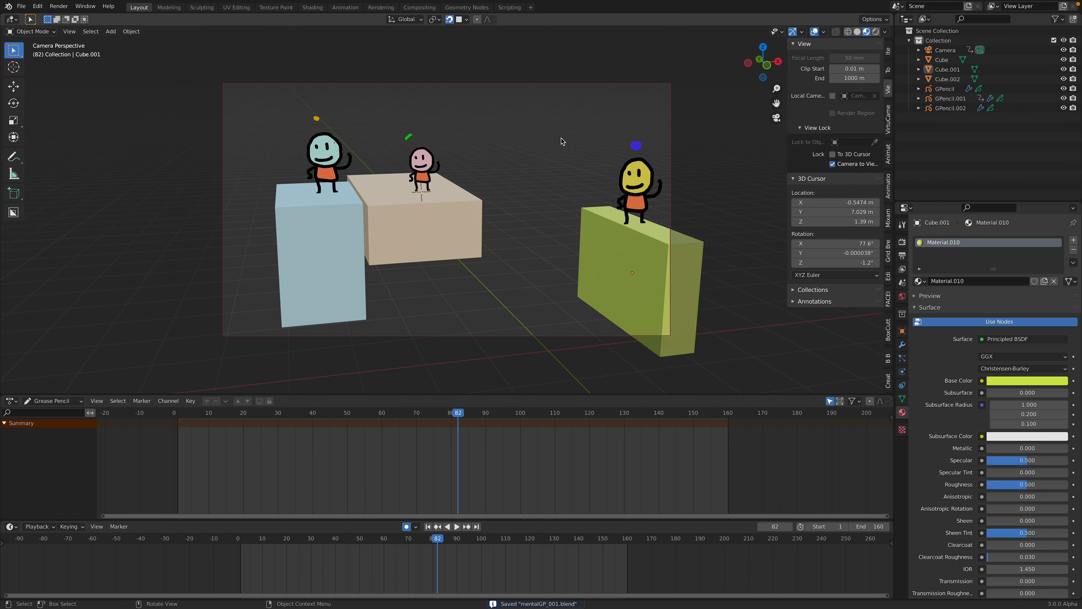
click(875, 32)
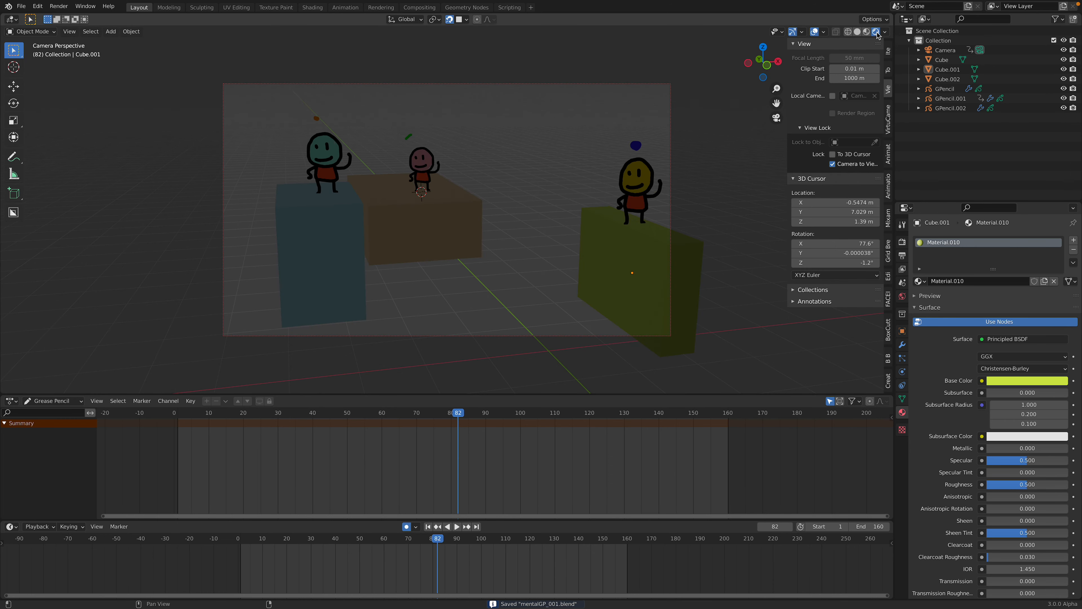
Add a sun light and rotate it freely so it lights the blocks from the side and casts shadows.
key(shift+a)
mouse_move(605, 147)
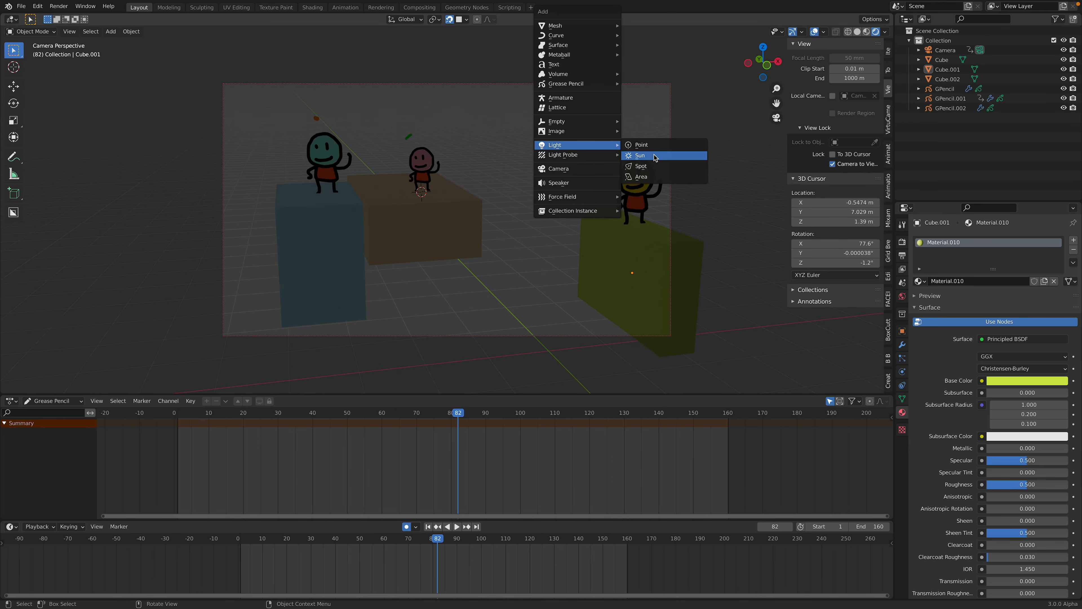
click(640, 152)
key(r)
key(r)
click(532, 192)
key(r)
key(r)
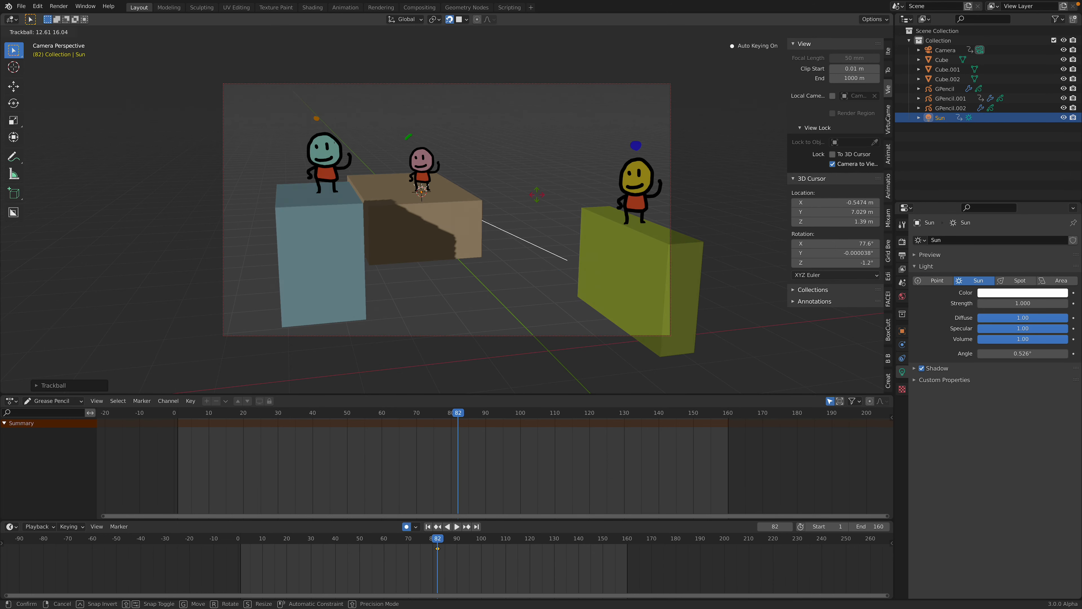
click(529, 199)
Add a plane mesh and scale it up until it spans the area beneath all three characters.
key(shift+a)
mouse_move(522, 30)
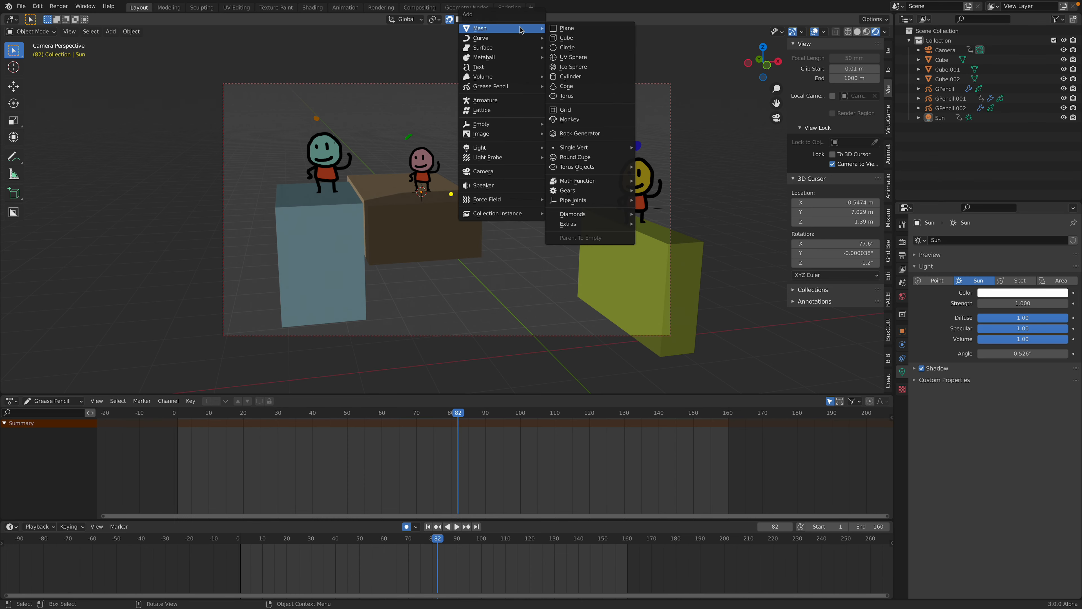
click(563, 29)
key(s)
click(488, 247)
key(s)
click(580, 250)
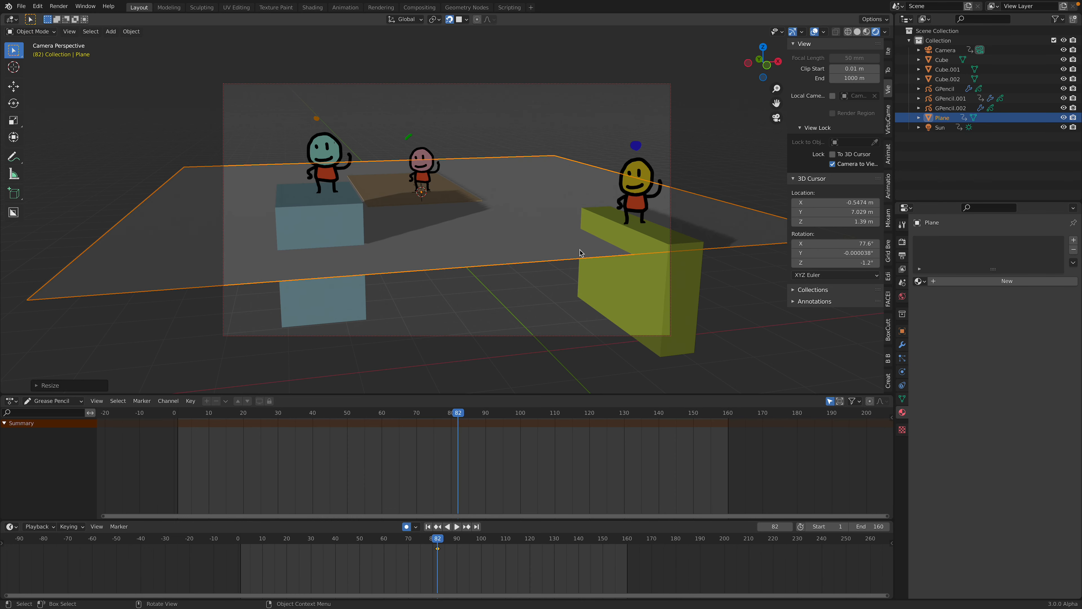
Lower the plane about 1.65 m along Z as the ground under the blocks, enlarge it further, and save the file.
key(g)
key(z)
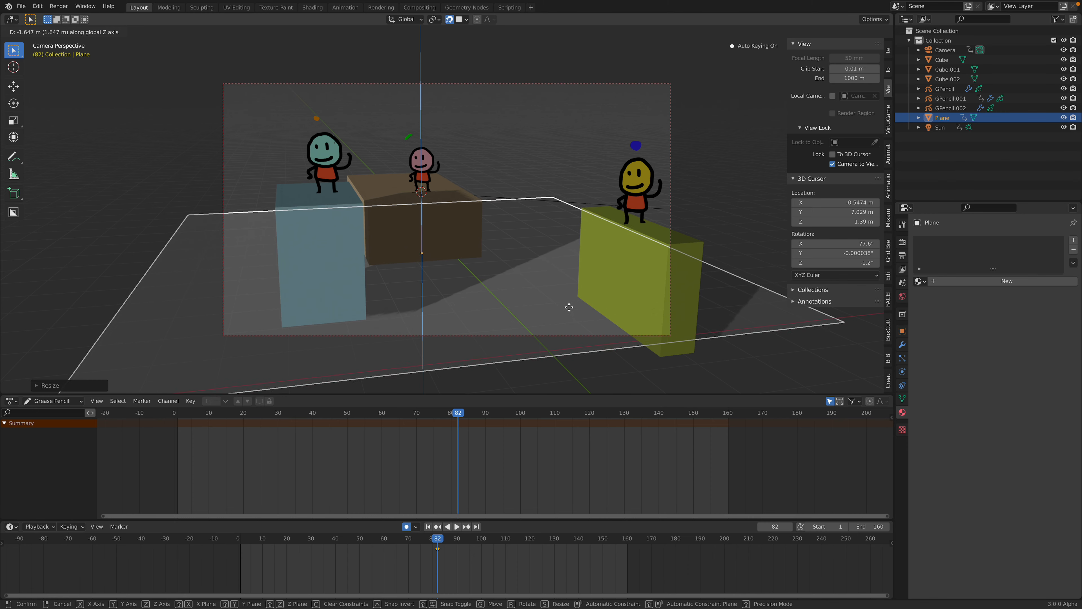
click(570, 308)
key(s)
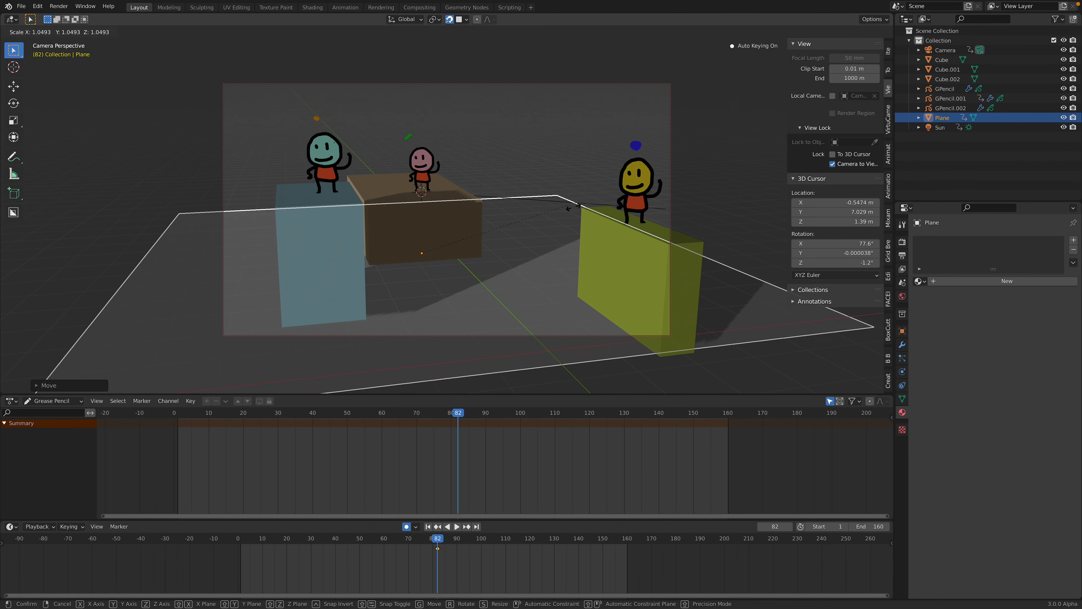
click(562, 153)
click(563, 154)
drag(372, 536, 432, 539)
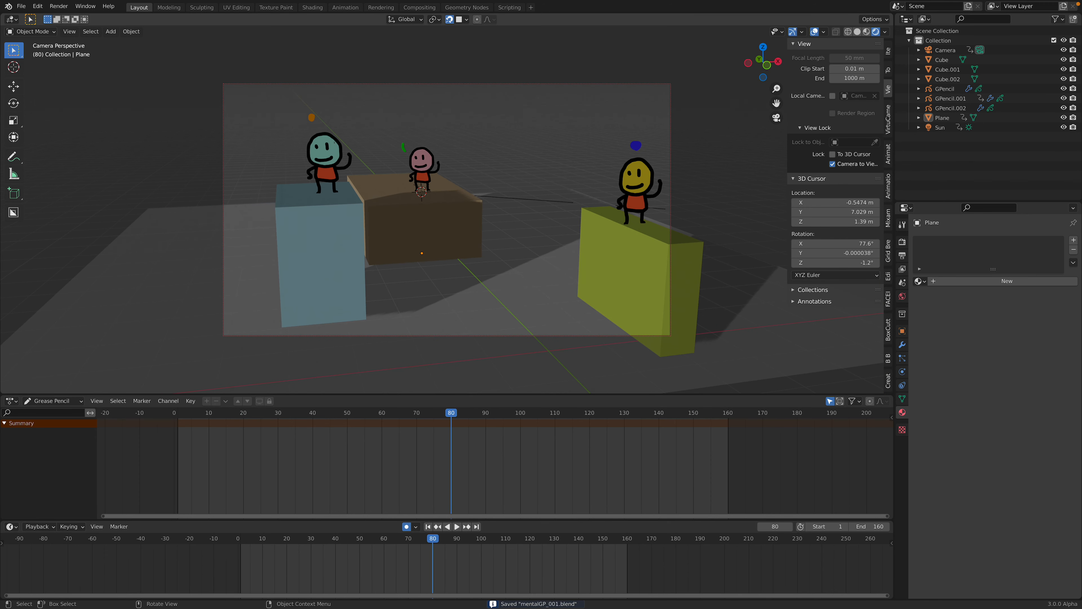